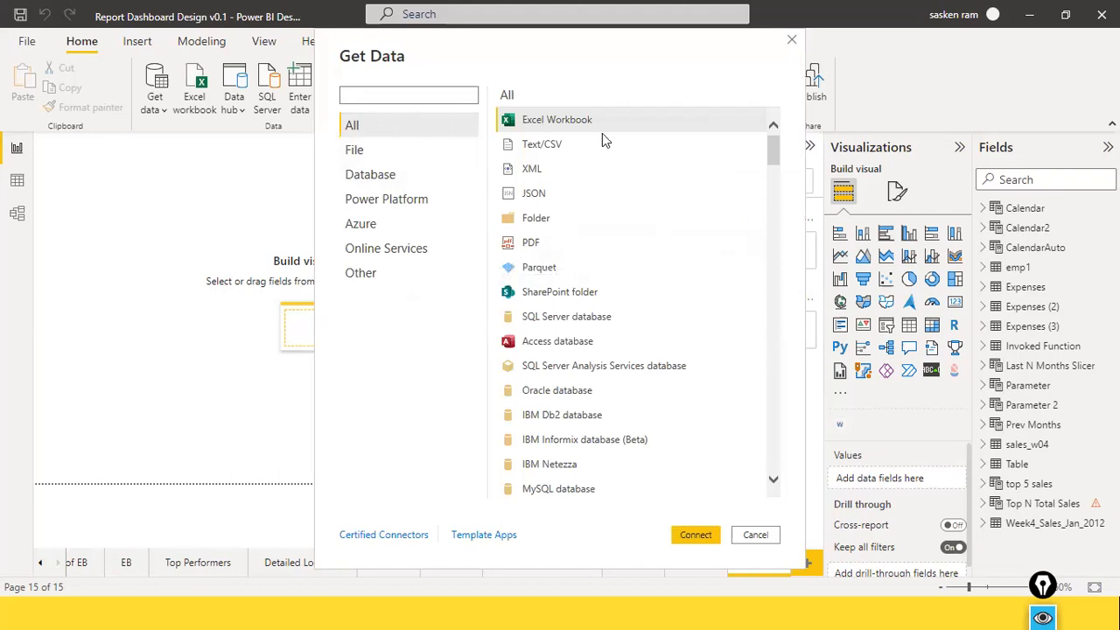
# Choose Folder as the data source and connect to it.
pyautogui.click(543, 226)
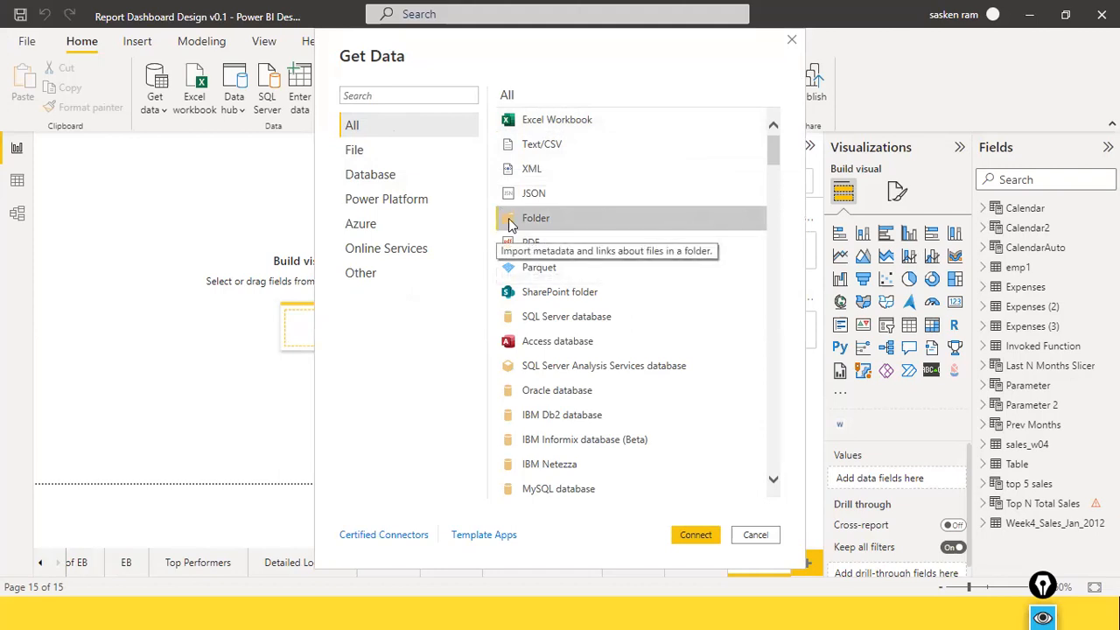
pyautogui.click(686, 540)
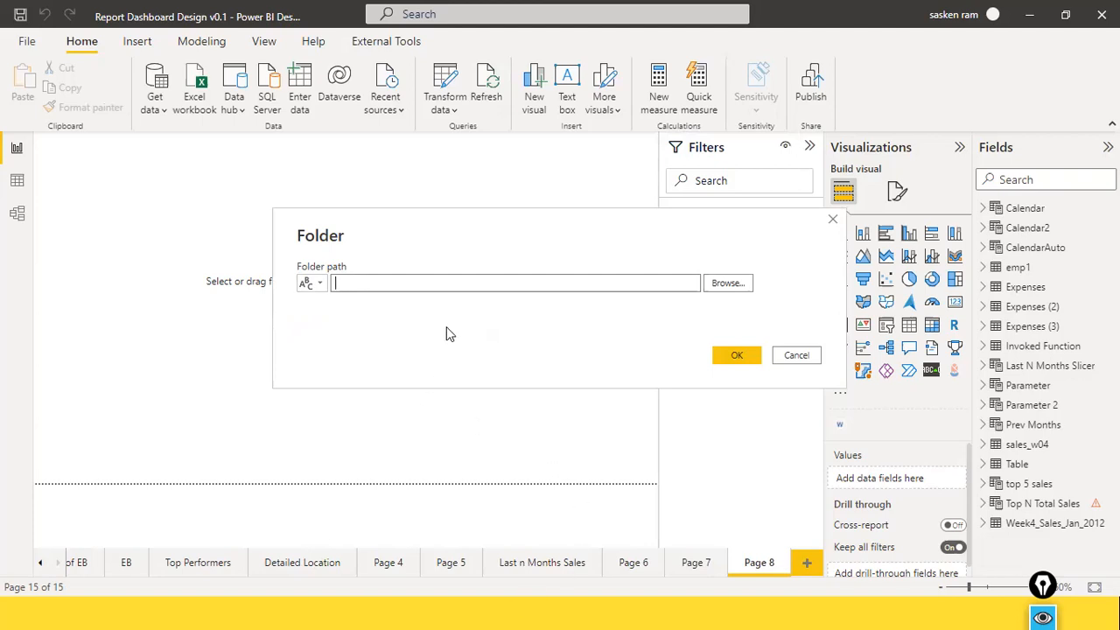
# Find File Explorer by searching for "fol" and switch to it.
pyautogui.press('super')
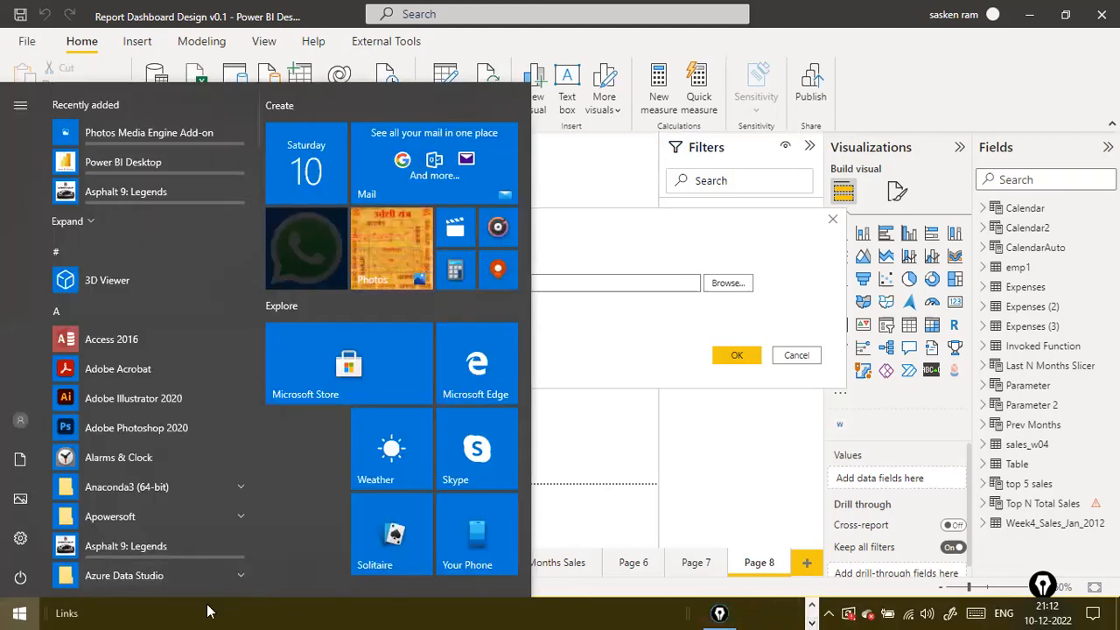
pyautogui.rightClick(241, 609)
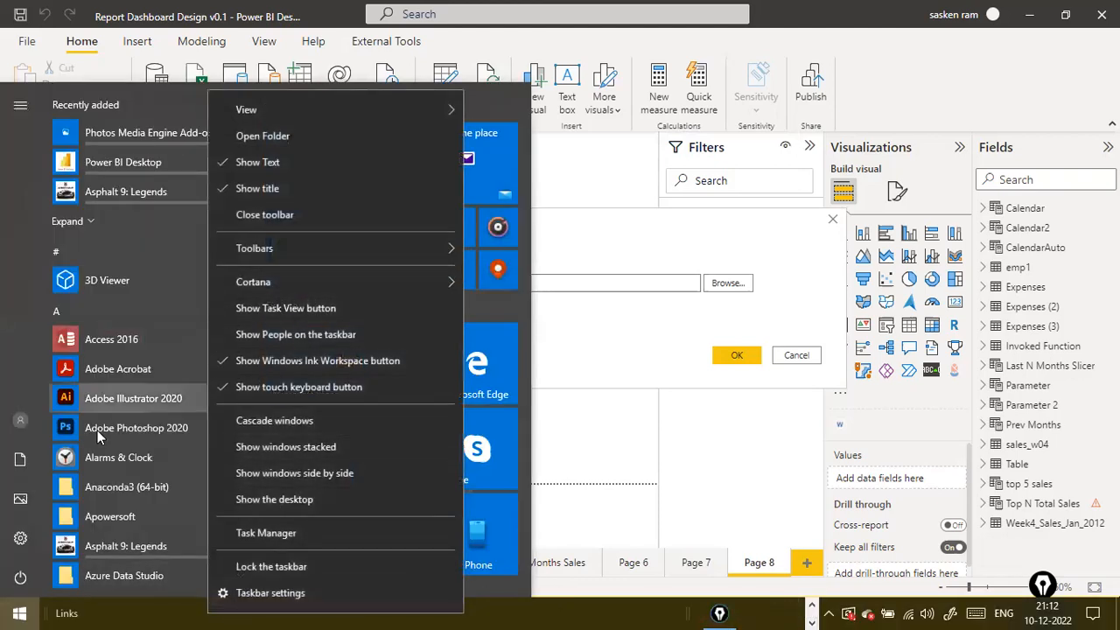
pyautogui.click(19, 484)
pyautogui.press('super')
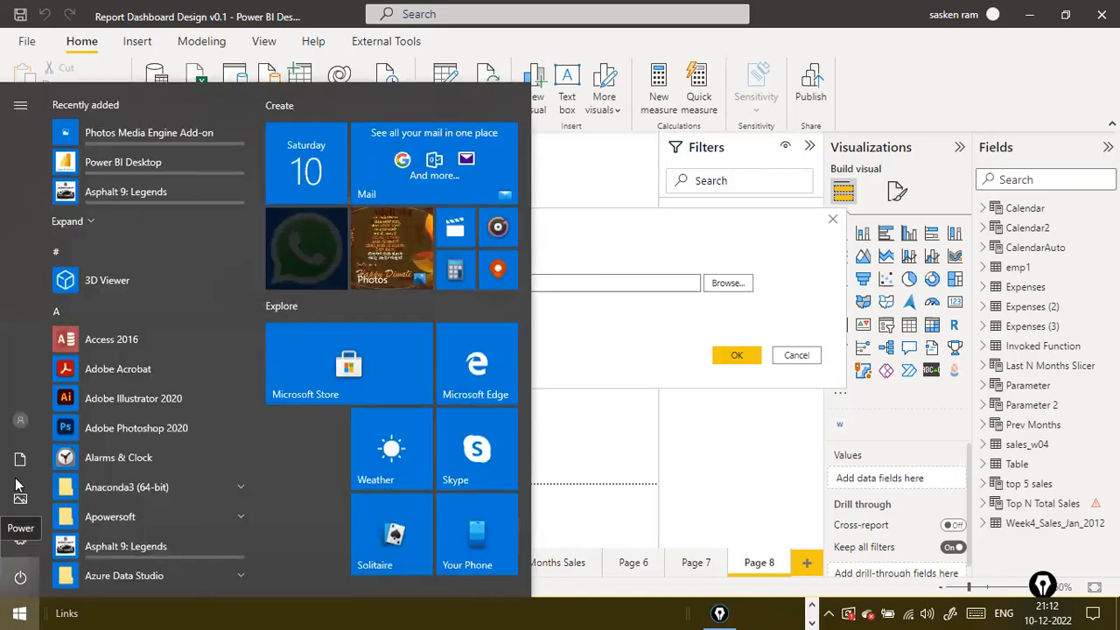
pyautogui.write('fol')
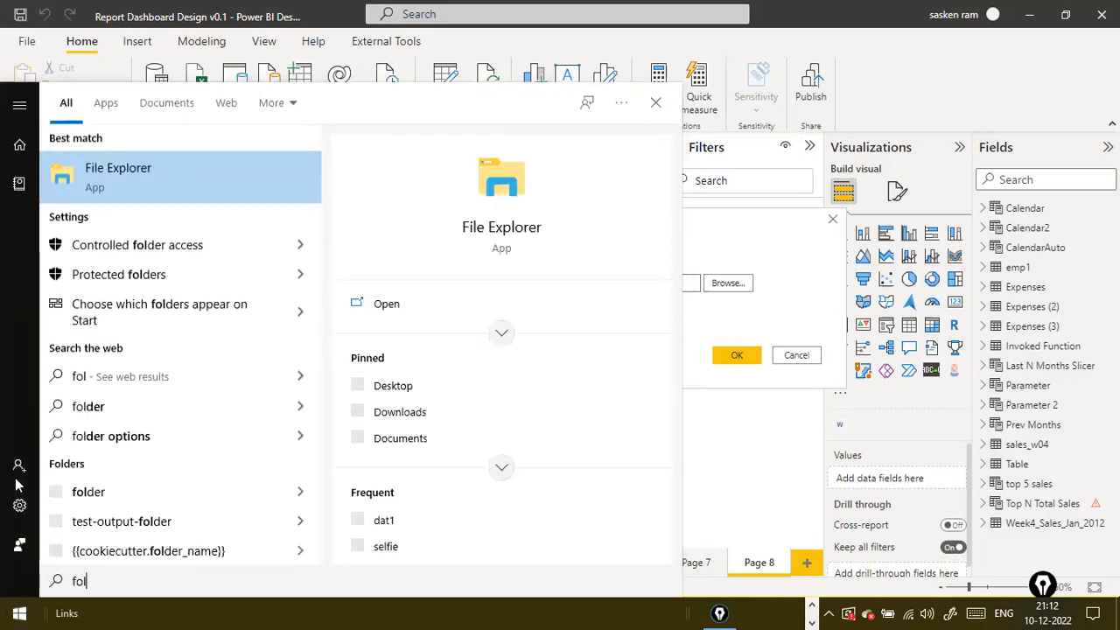
pyautogui.click(153, 182)
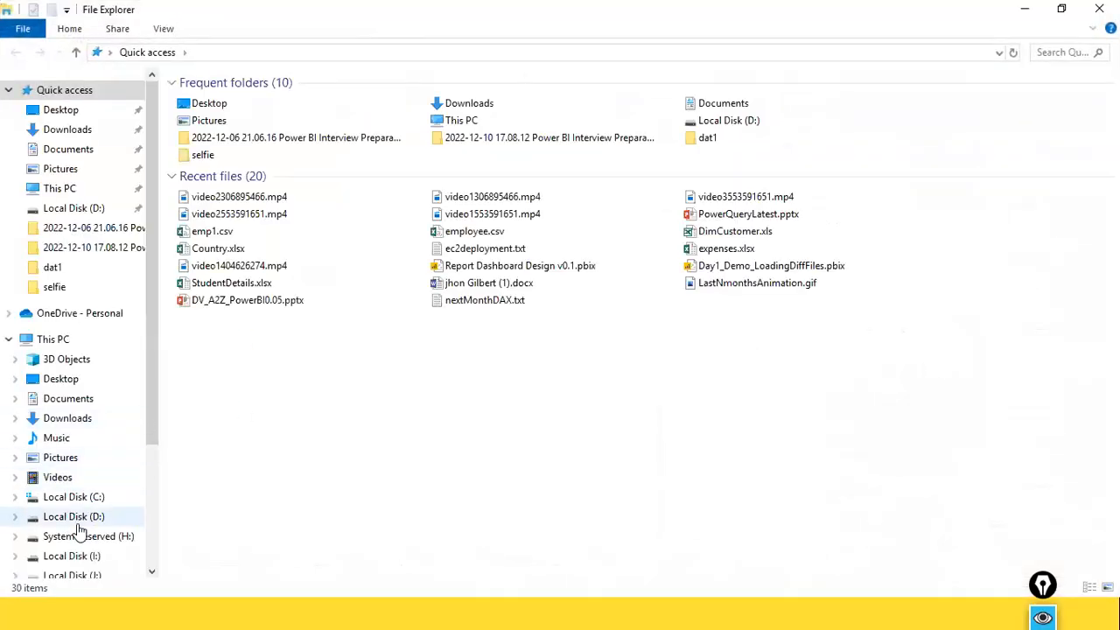
# Open the NCDailysales folder on Local Disk (D:) and copy its full path.
pyautogui.click(77, 518)
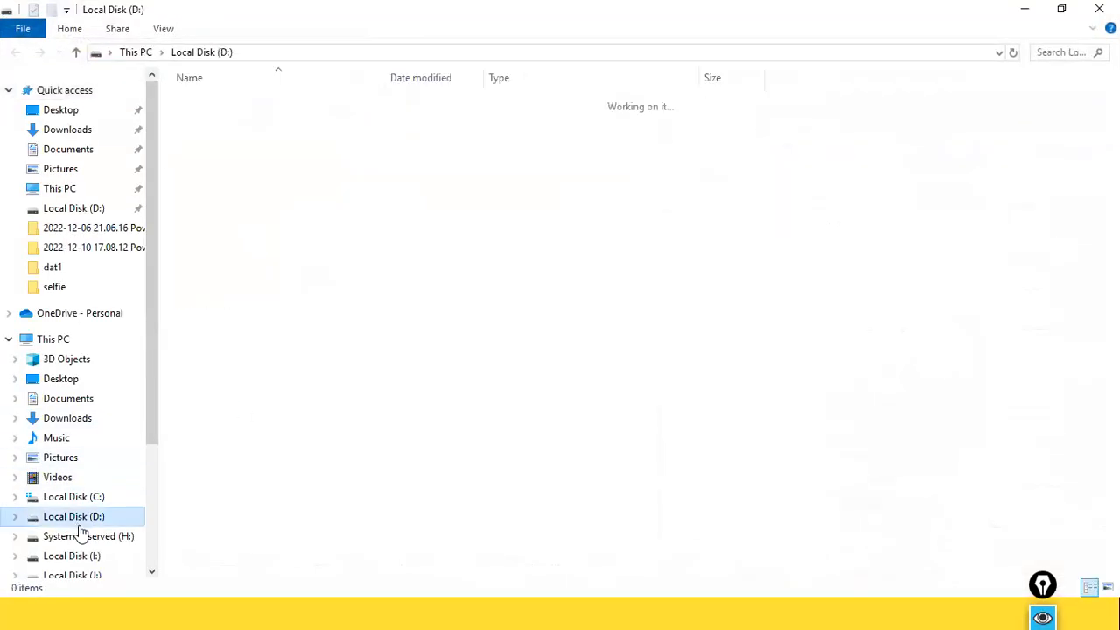
pyautogui.click(218, 448)
pyautogui.press('n')
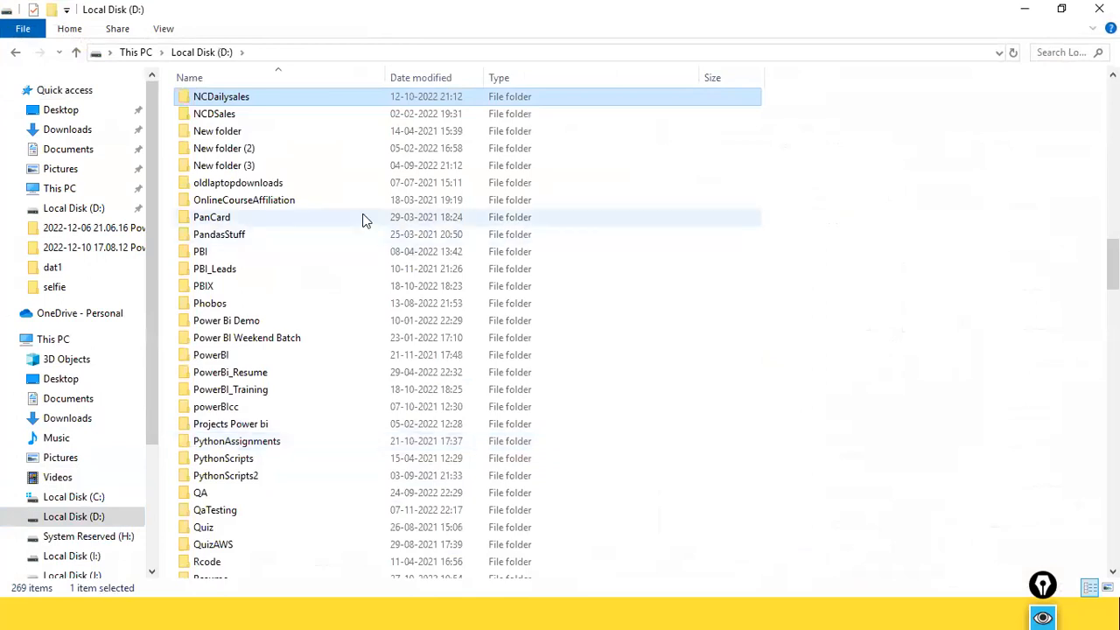
pyautogui.doubleClick(220, 99)
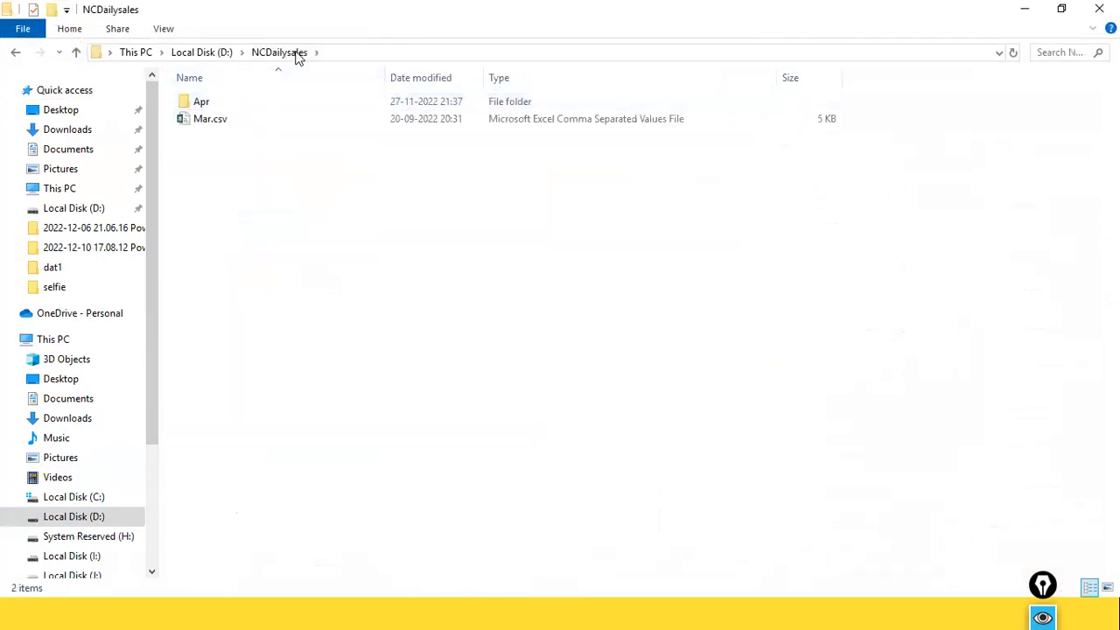
pyautogui.click(339, 55)
pyautogui.hotkey('ctrl', 'c')
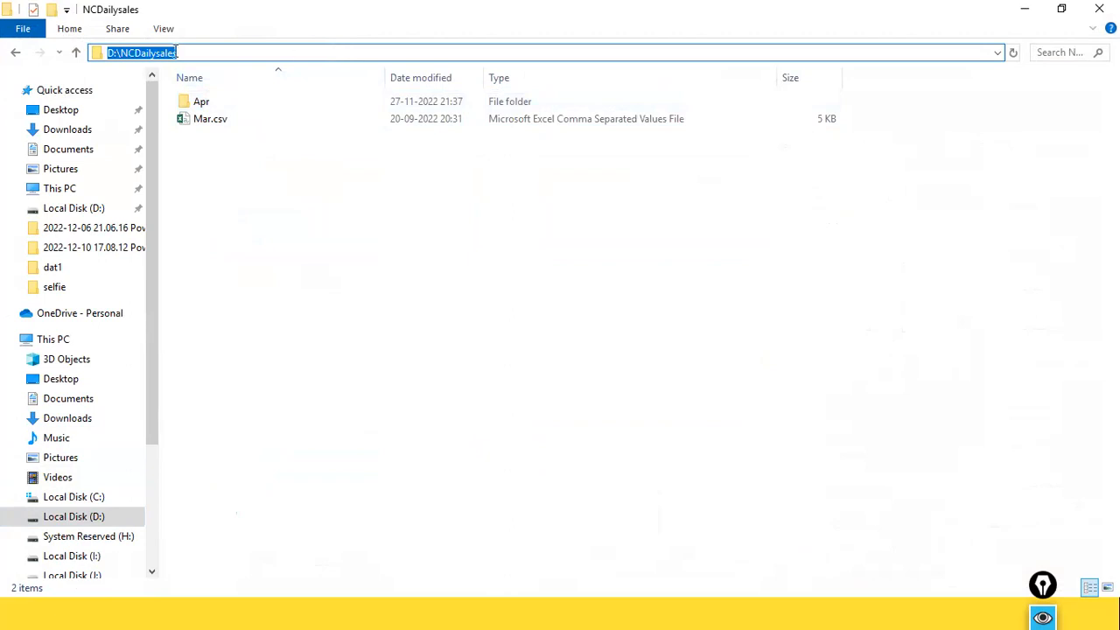
pyautogui.rightClick(185, 56)
pyautogui.click(225, 104)
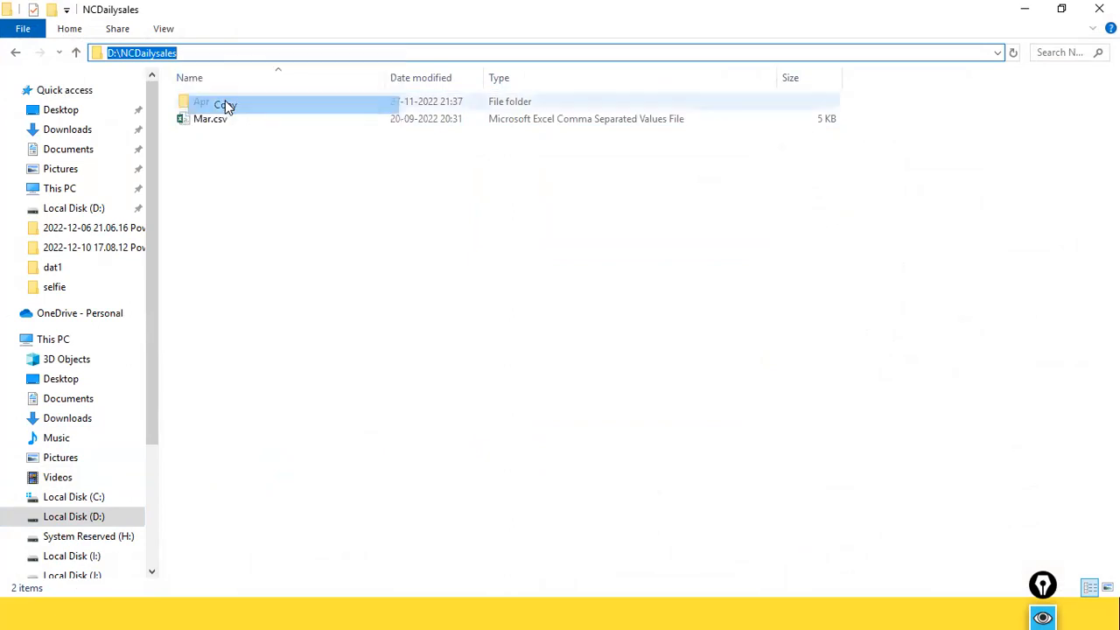
# Switch back to Power BI Desktop, paste D:\NCDailysales as the folder path and confirm it.
pyautogui.hotkey('alt', 'Tab')
pyautogui.click(399, 278)
pyautogui.rightClick(396, 276)
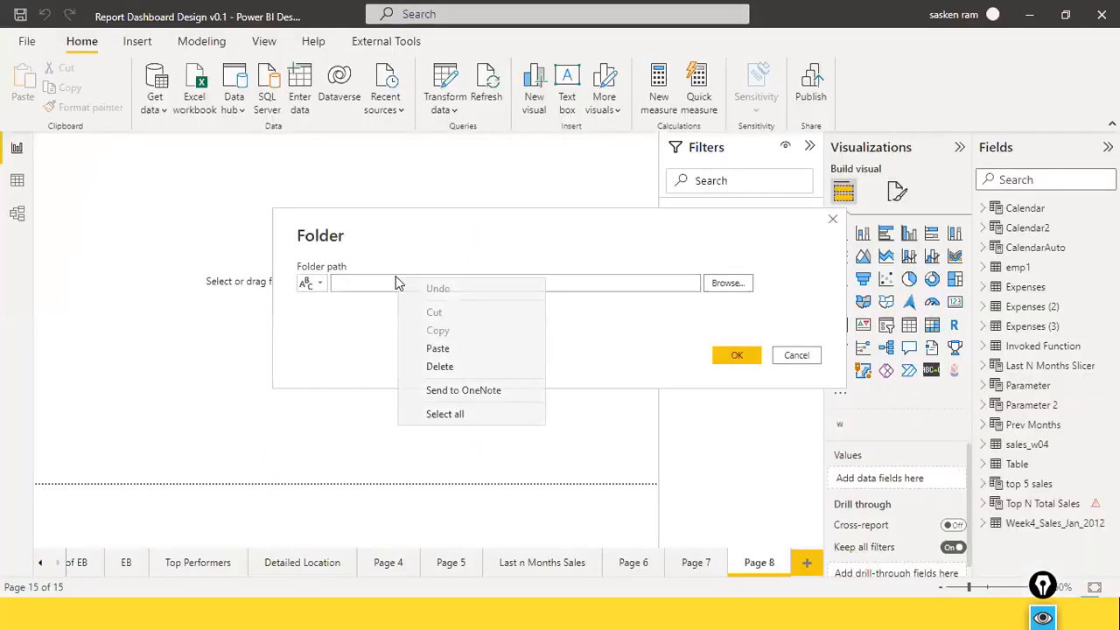
pyautogui.click(438, 355)
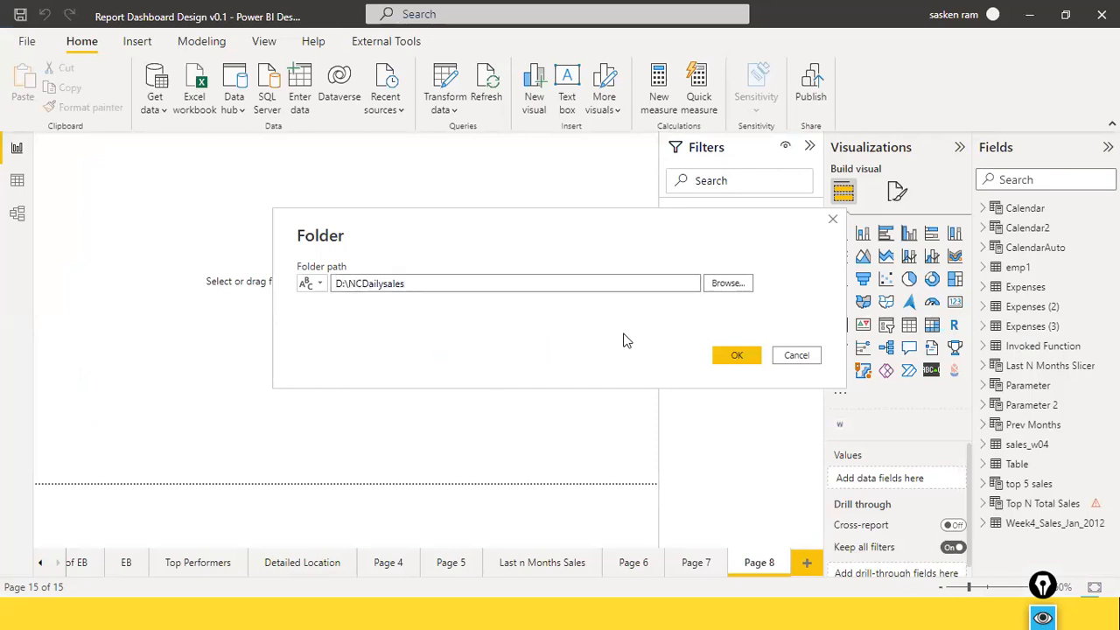
pyautogui.click(738, 356)
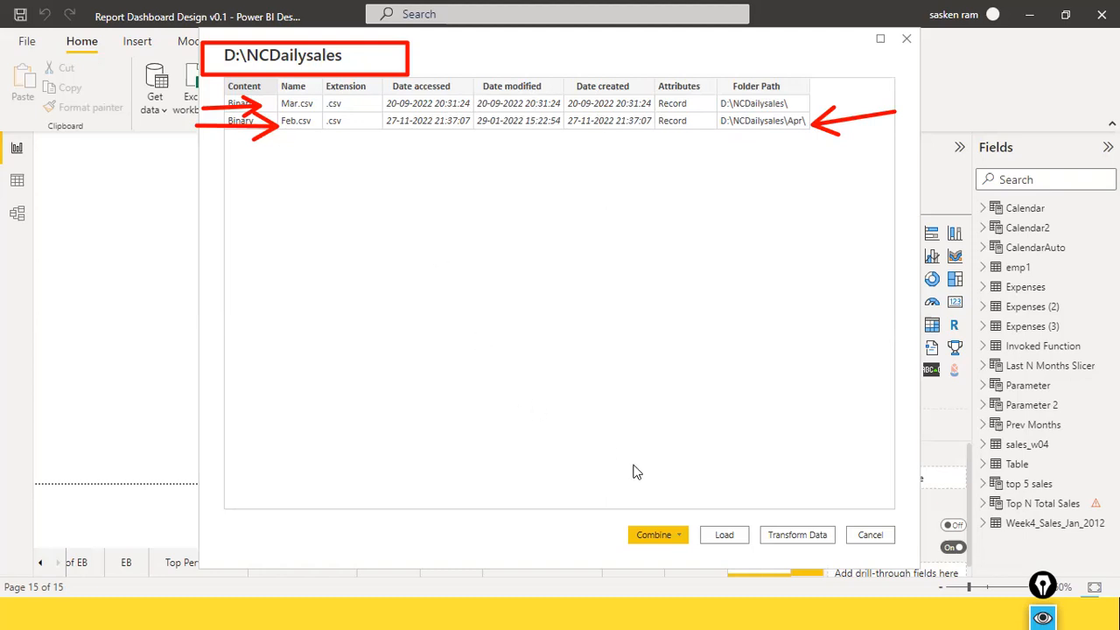
# Examine the Combine, Load and Transform Data choices offered for the files in the folder.
pyautogui.moveTo(638, 456); pyautogui.dragTo(649, 509)
pyautogui.moveTo(734, 471); pyautogui.dragTo(734, 513)
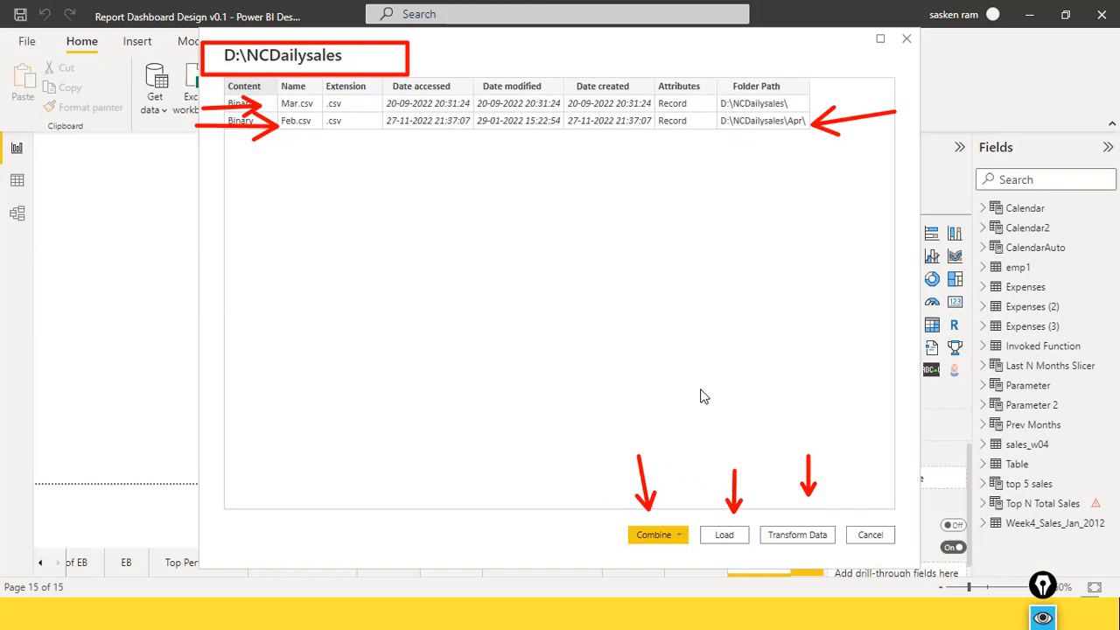
pyautogui.click(677, 535)
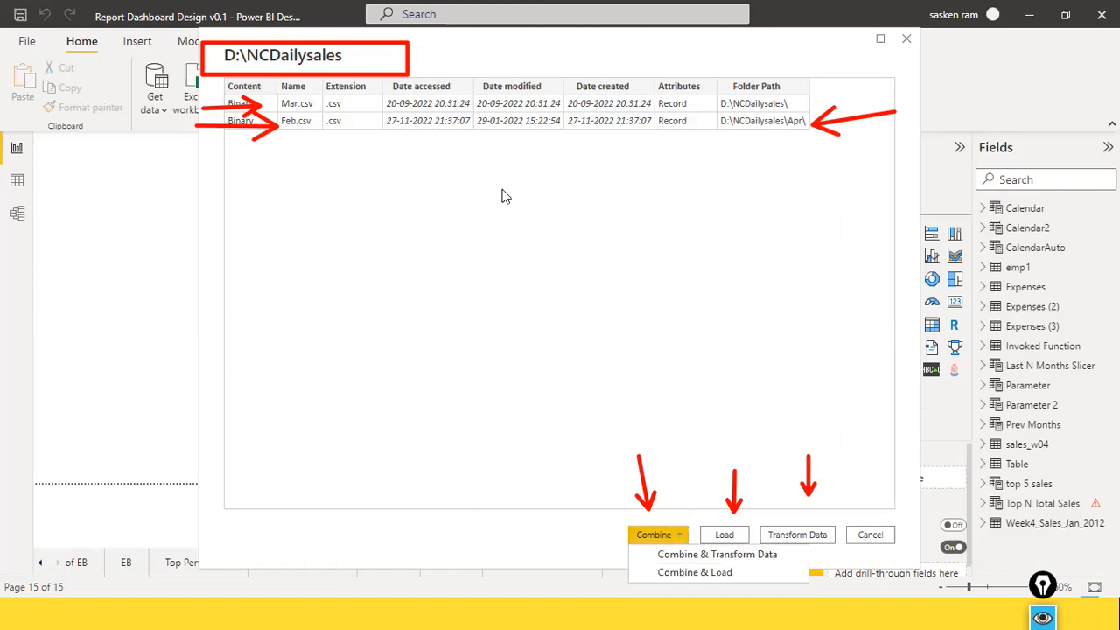
pyautogui.click(700, 572)
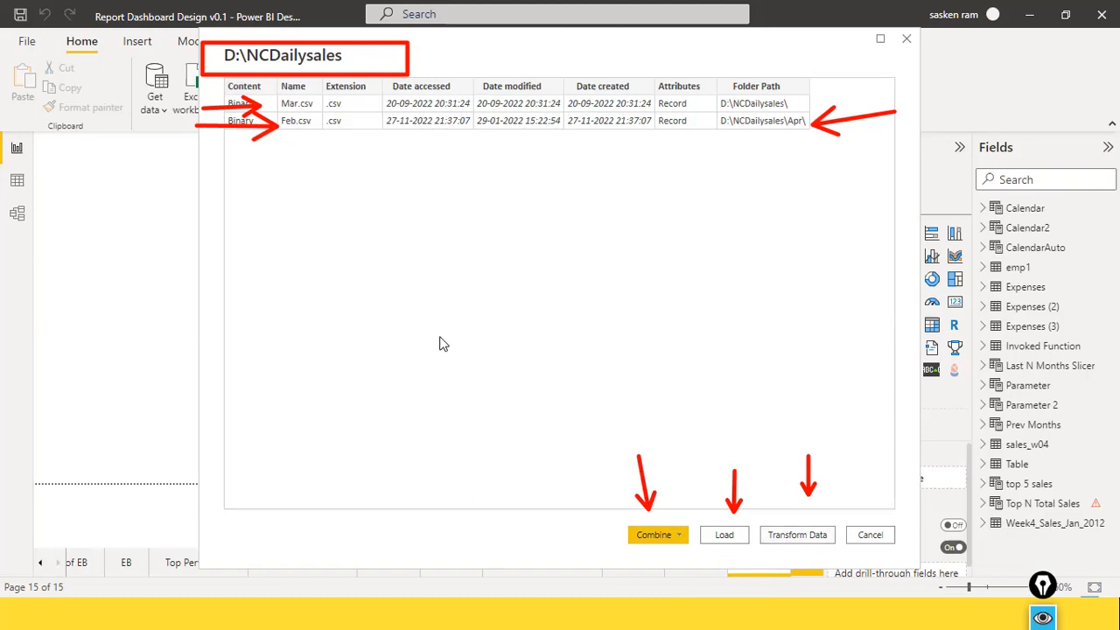
pyautogui.click(675, 537)
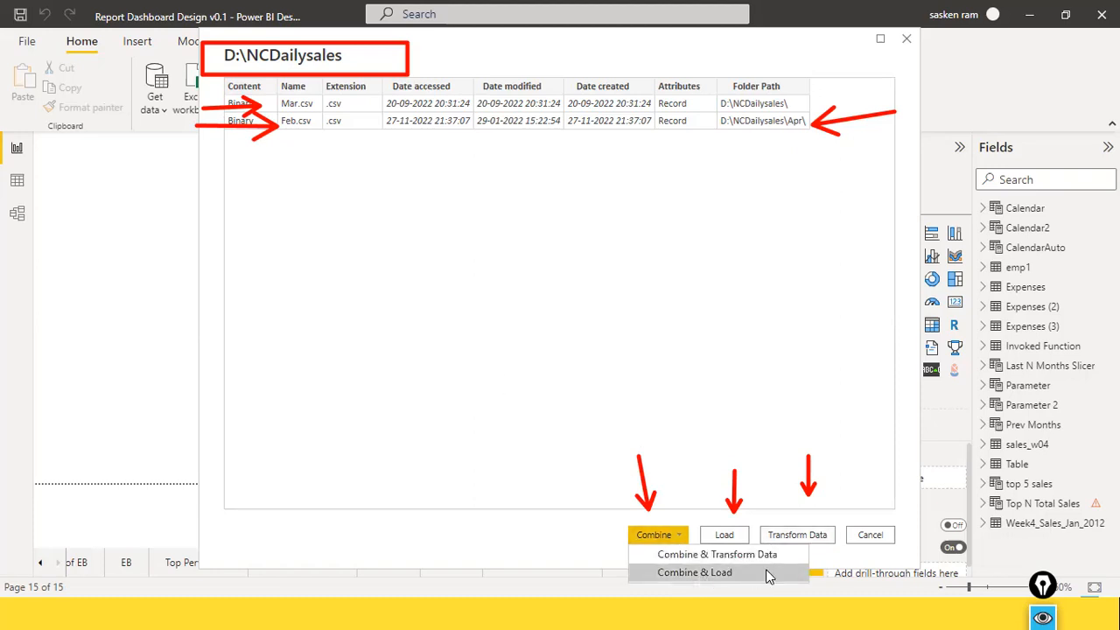
pyautogui.click(795, 418)
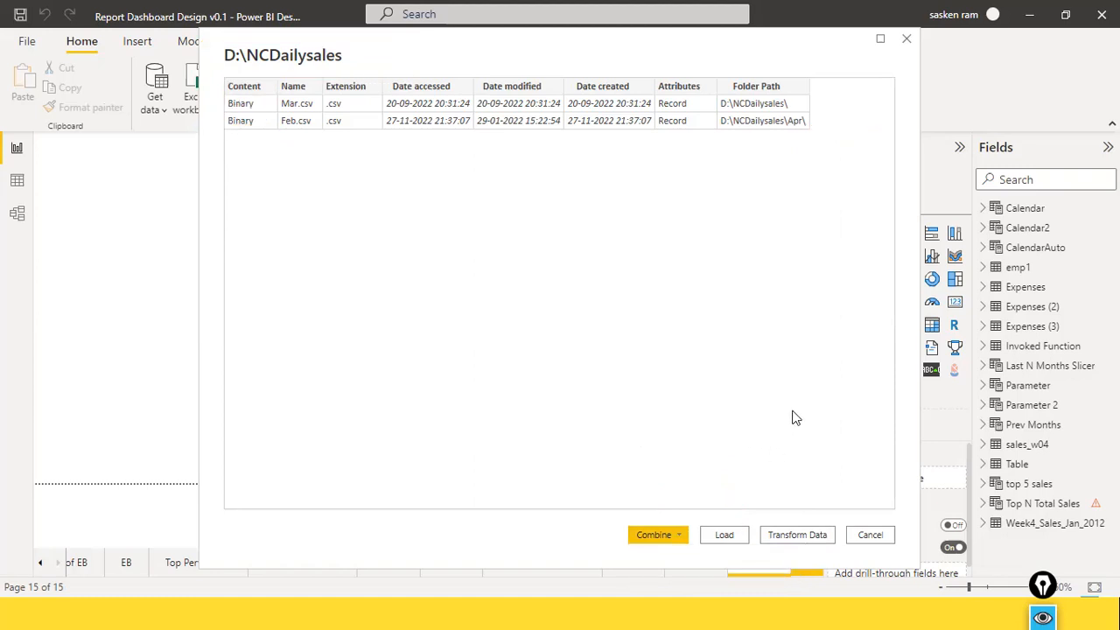
# Load the folder's file list into the report without combining the files.
pyautogui.click(725, 542)
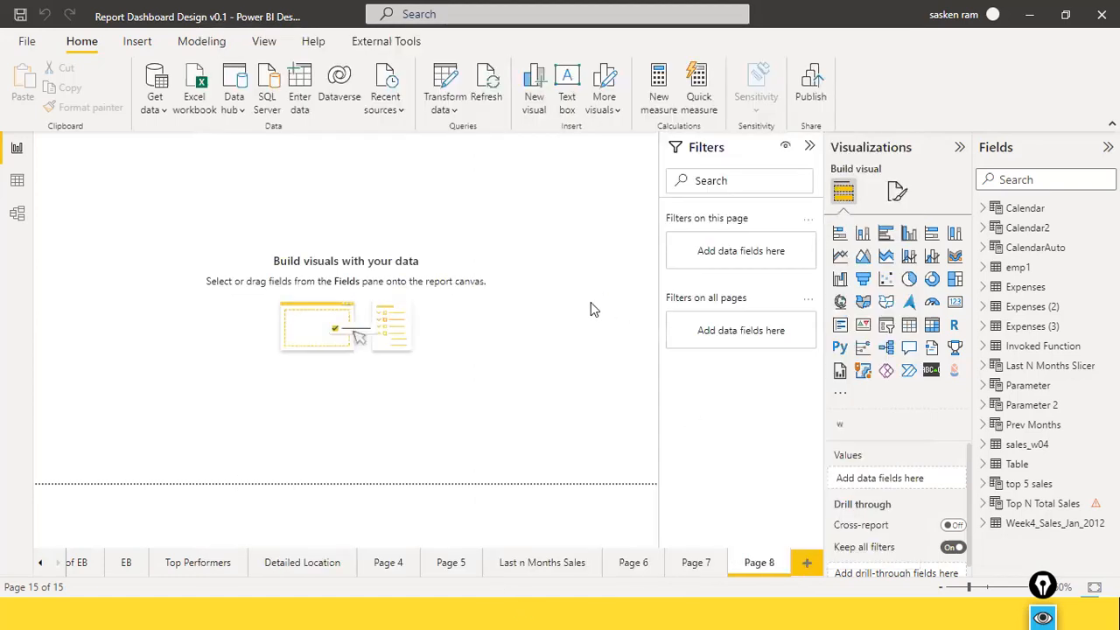
pyautogui.click(648, 151)
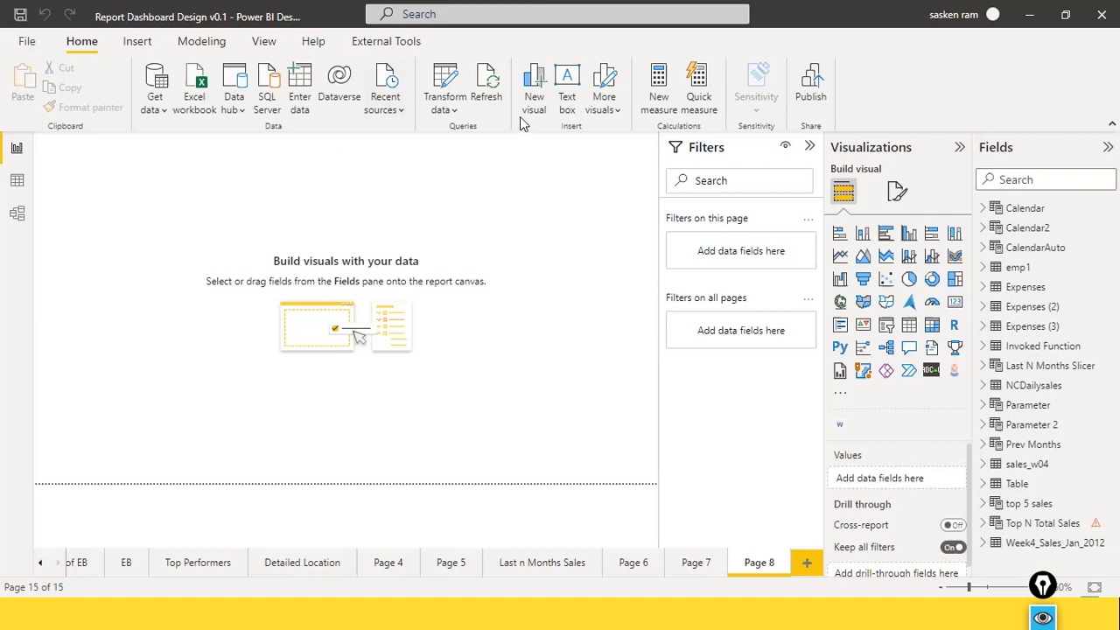
# Open the Power Query Editor and display the NCDailysales query.
pyautogui.click(433, 107)
pyautogui.click(461, 136)
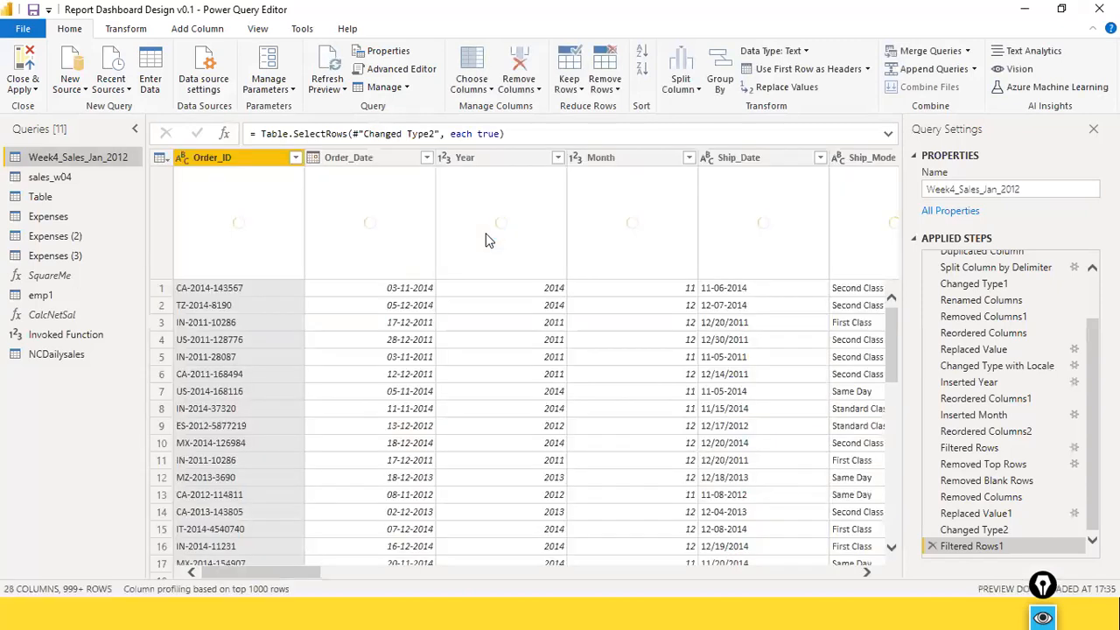
pyautogui.click(60, 360)
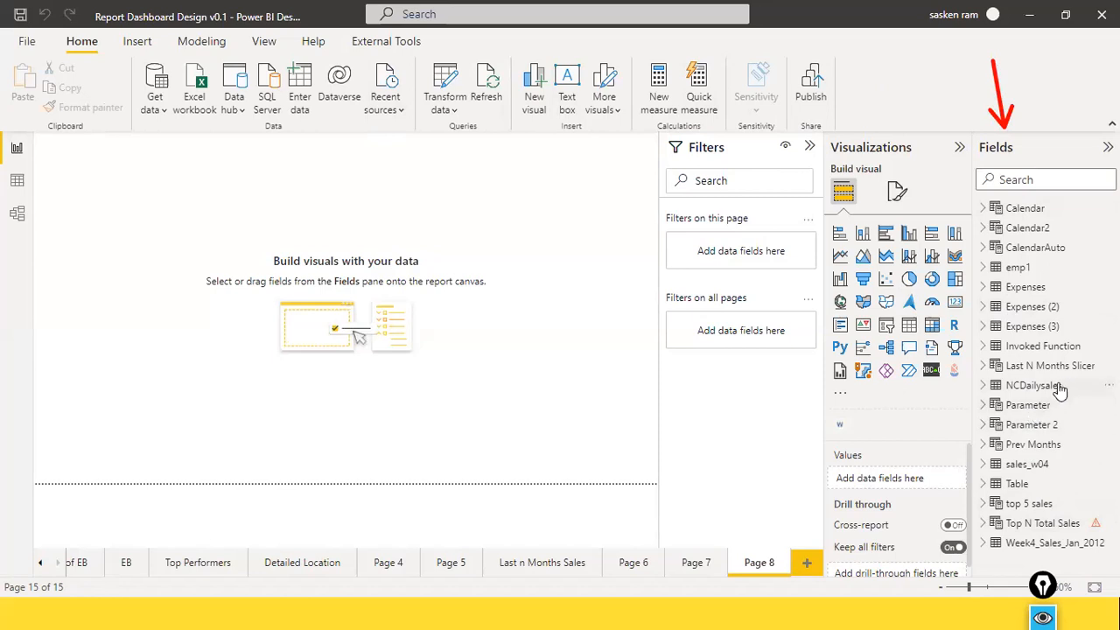
# Switch to the report window and examine the NCDailysales fields and the table's rows in Data view.
pyautogui.click(987, 390)
pyautogui.click(985, 387)
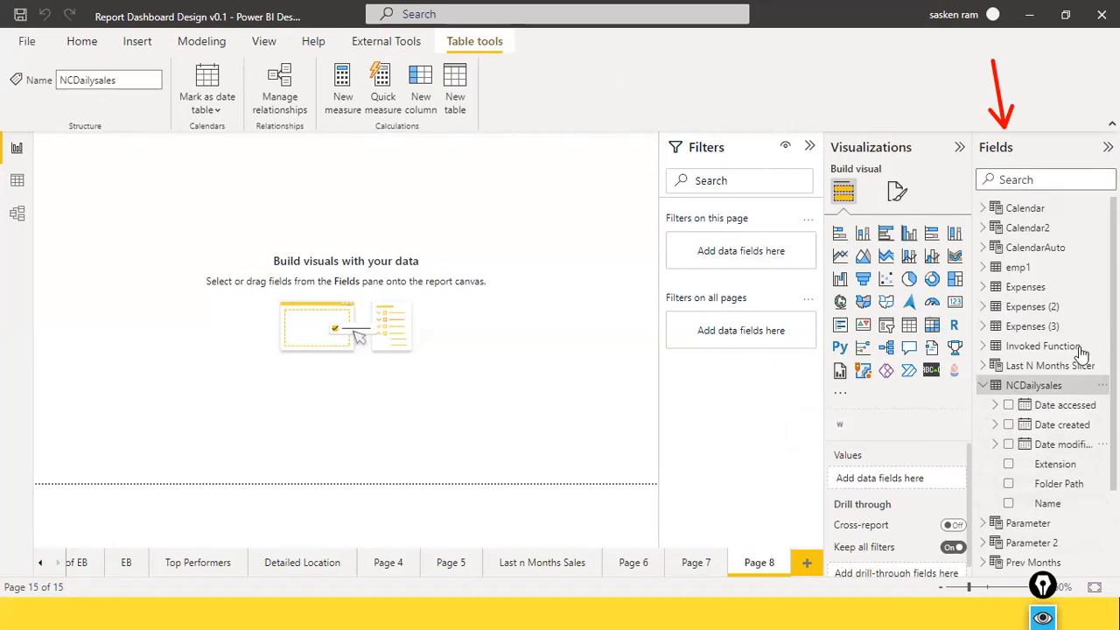
pyautogui.click(18, 183)
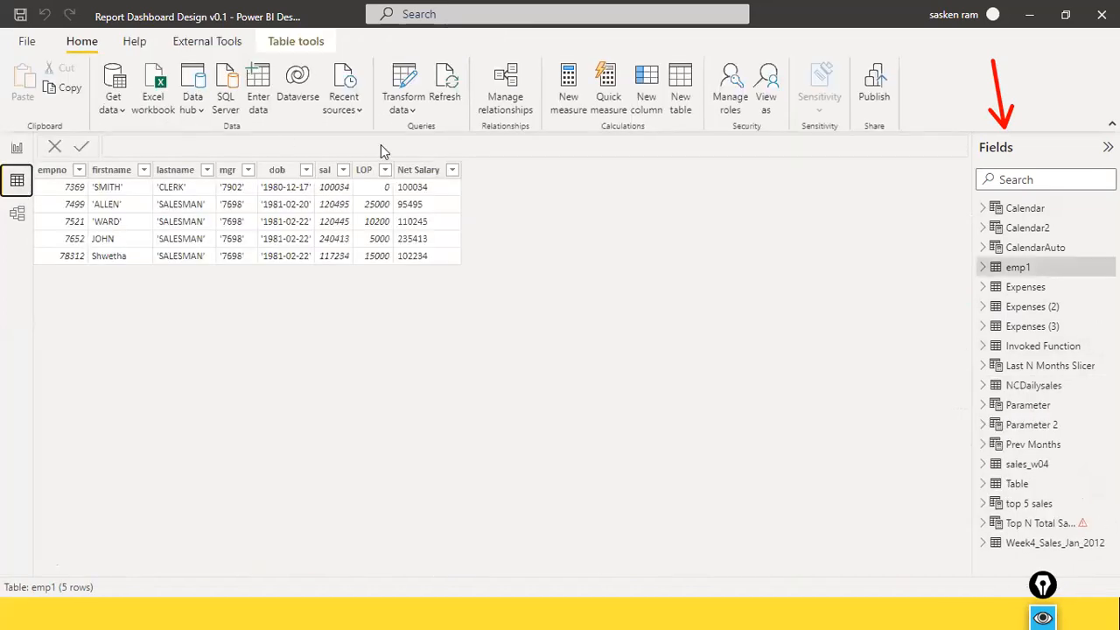
pyautogui.click(1050, 272)
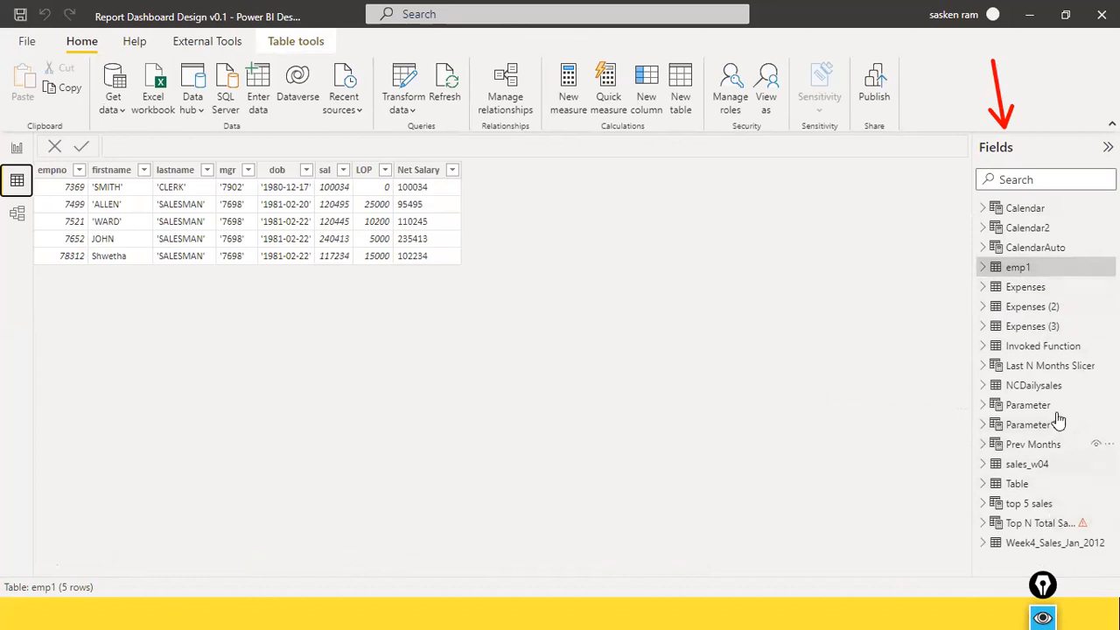
pyautogui.click(1038, 387)
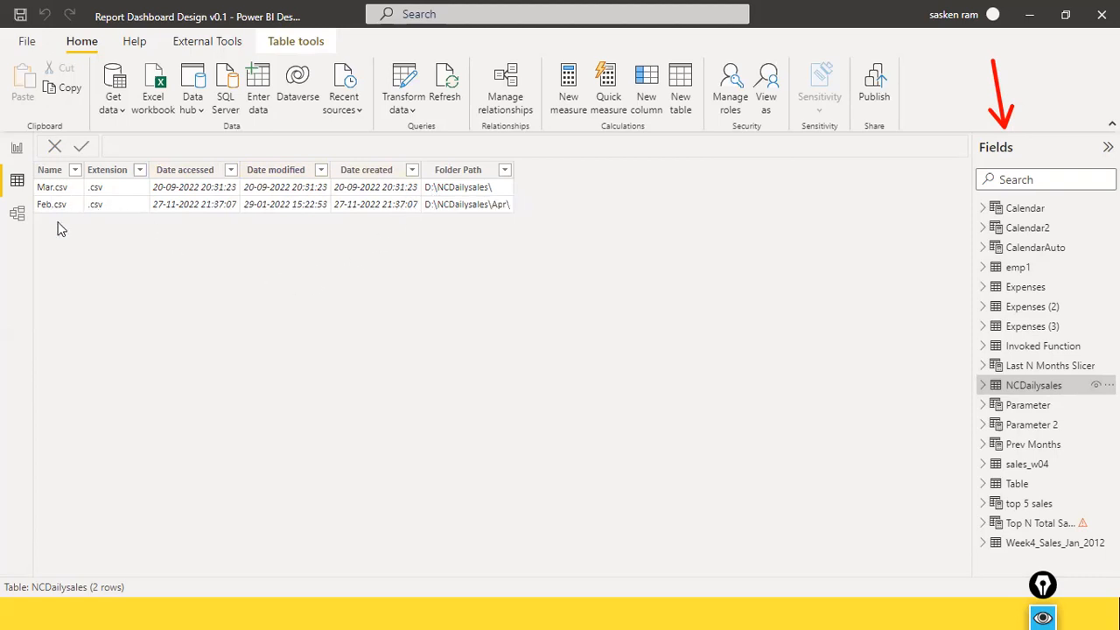
# Return to the Power Query Editor and remove all NCDailysales columns other than Content and Name.
pyautogui.hotkey('alt', 'Tab')
pyautogui.press('Tab')
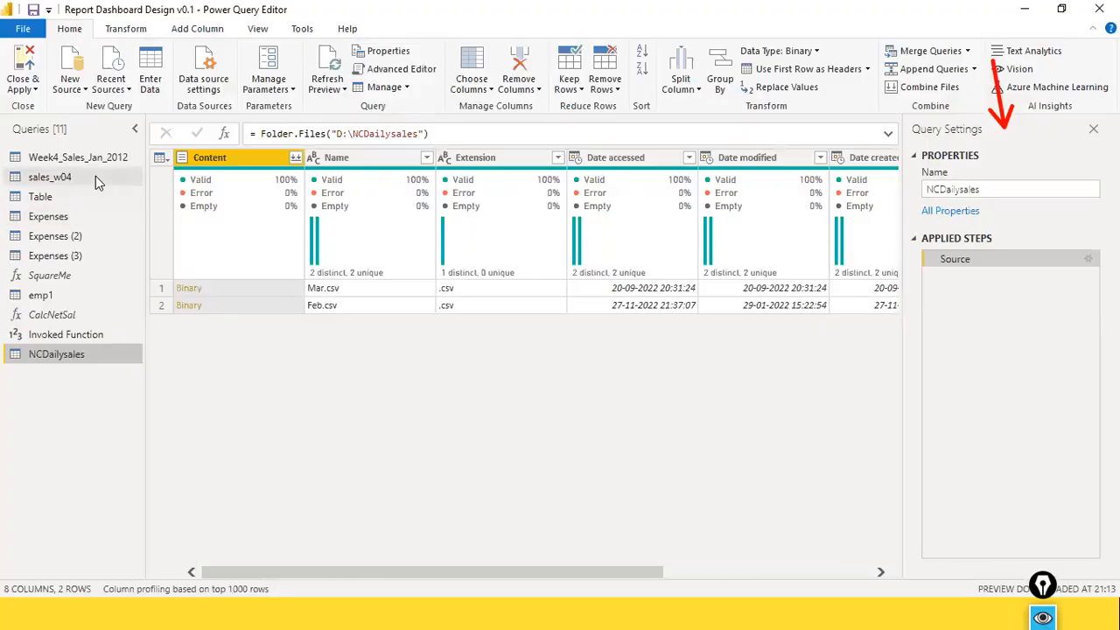
pyautogui.keyDown('ctrl'); pyautogui.click(394, 163); pyautogui.keyUp('ctrl')
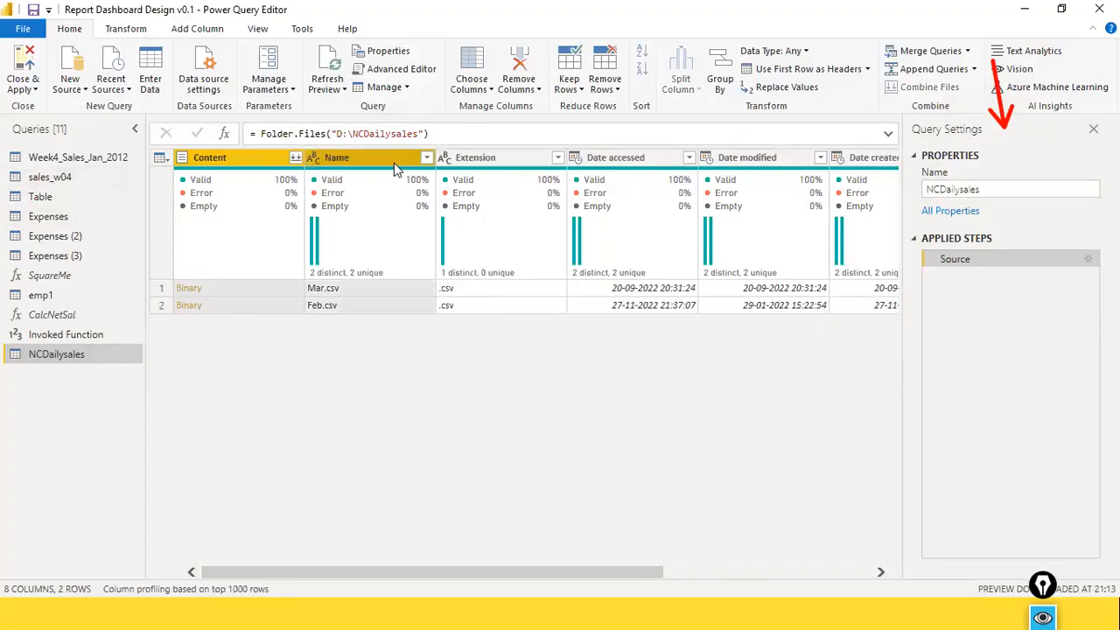
pyautogui.moveTo(464, 573); pyautogui.dragTo(821, 570)
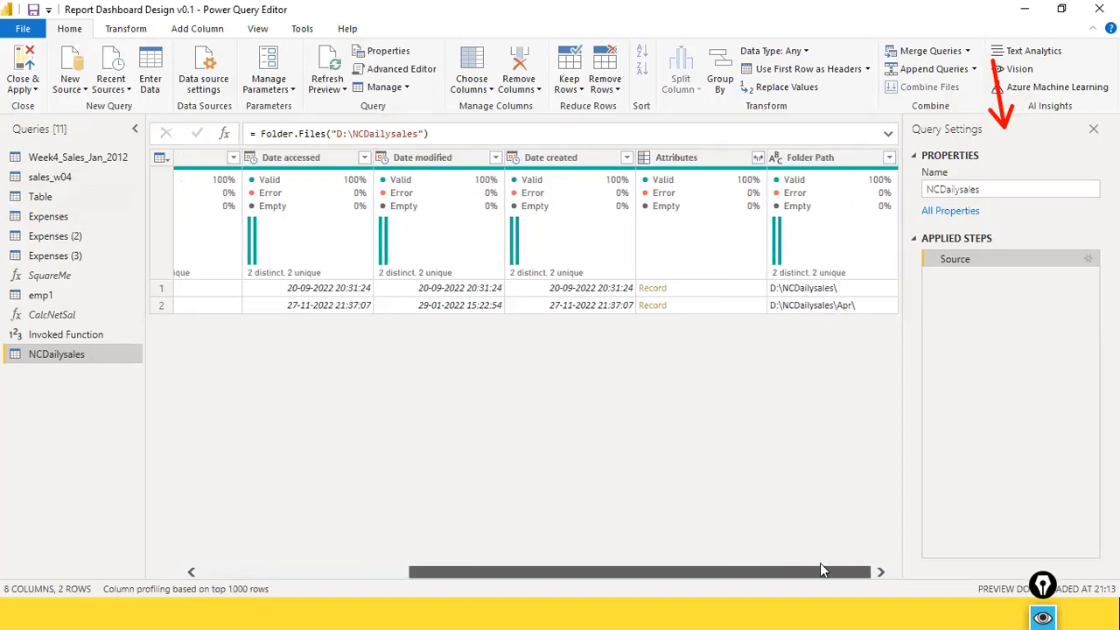
pyautogui.moveTo(754, 571); pyautogui.dragTo(441, 564)
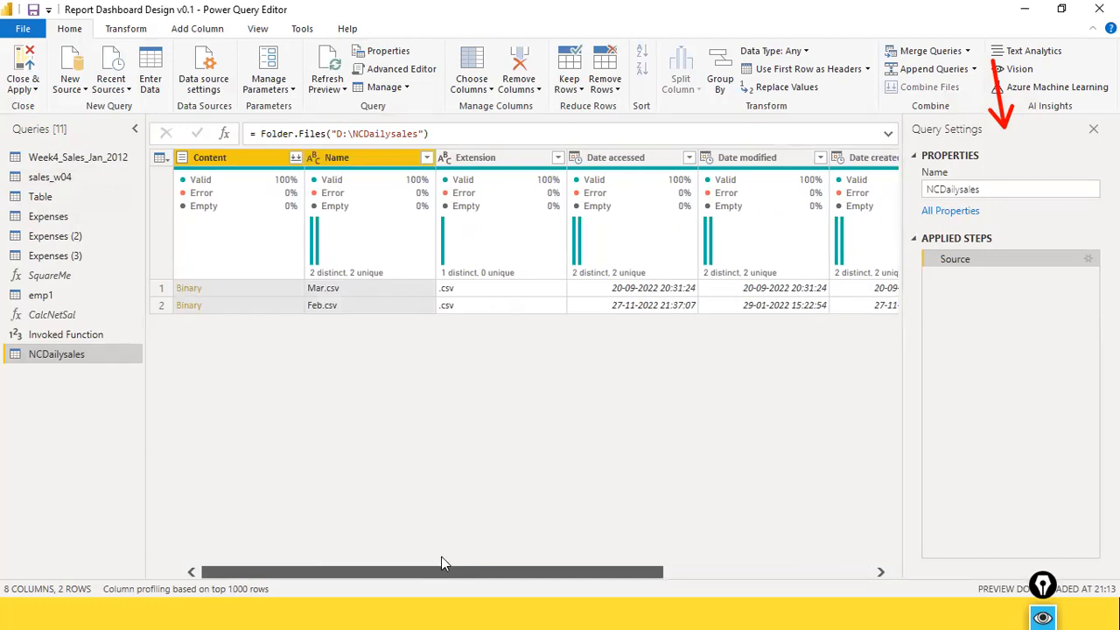
pyautogui.rightClick(354, 167)
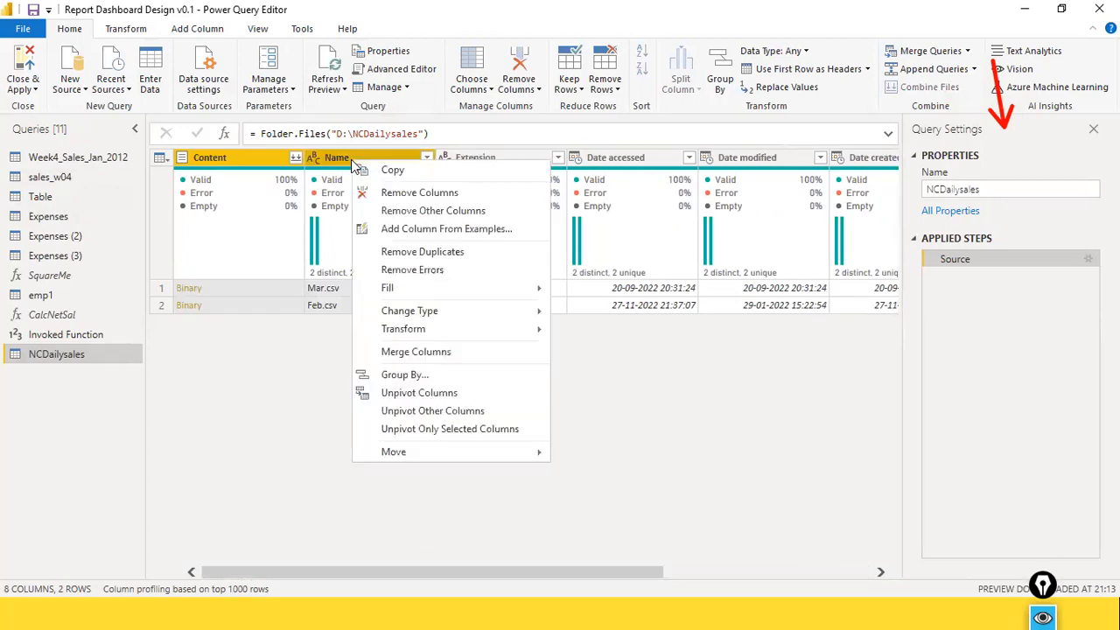
pyautogui.click(392, 212)
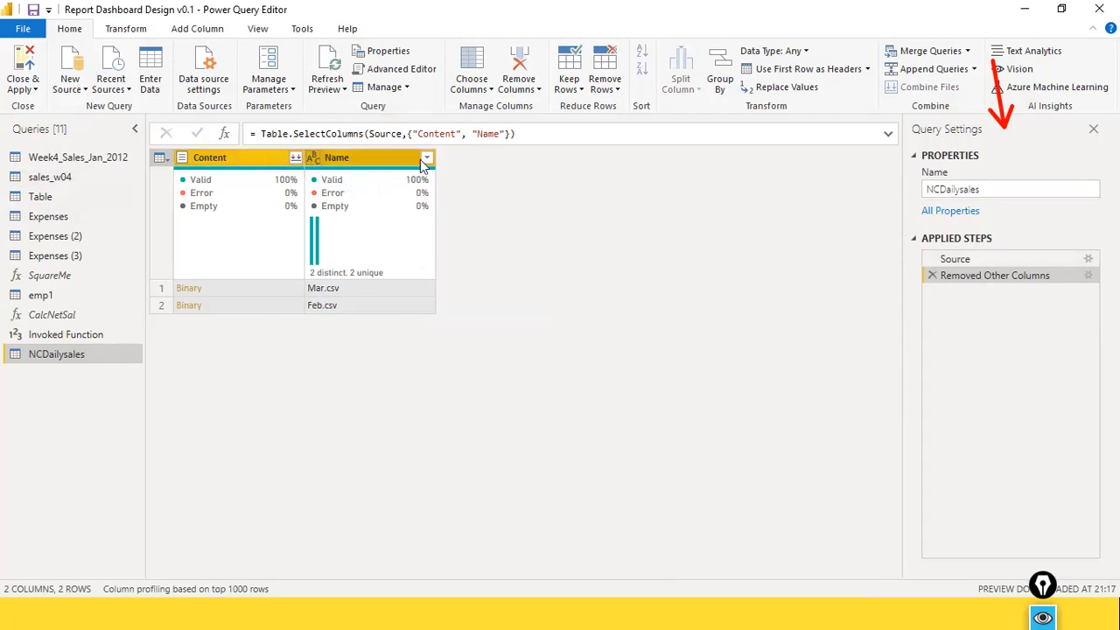
# Combine the files in the Content column, using the first file as the sample, a comma delimiter and type detection based on first 200 rows.
pyautogui.click(295, 159)
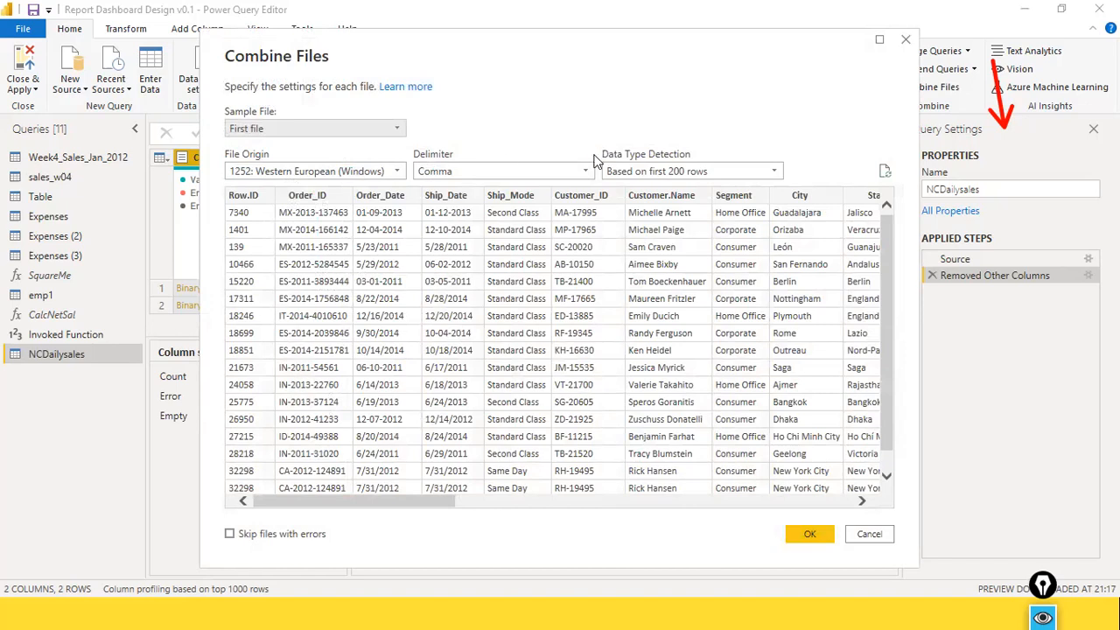
pyautogui.scroll(-1, 473, 306)
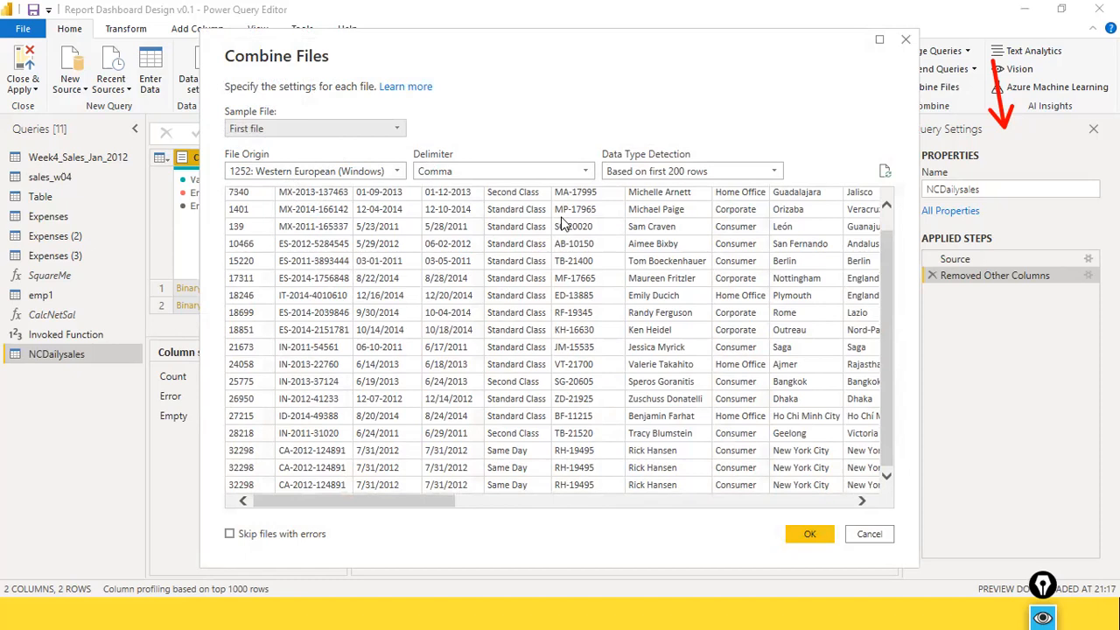
pyautogui.scroll(1, 540, 331)
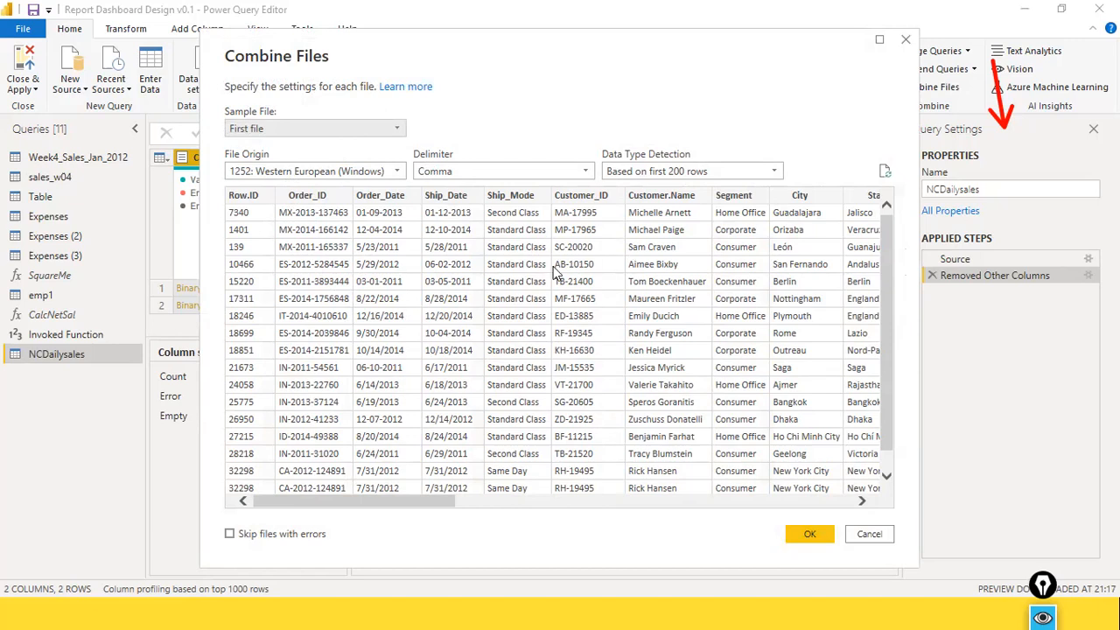
pyautogui.moveTo(444, 504); pyautogui.dragTo(857, 449)
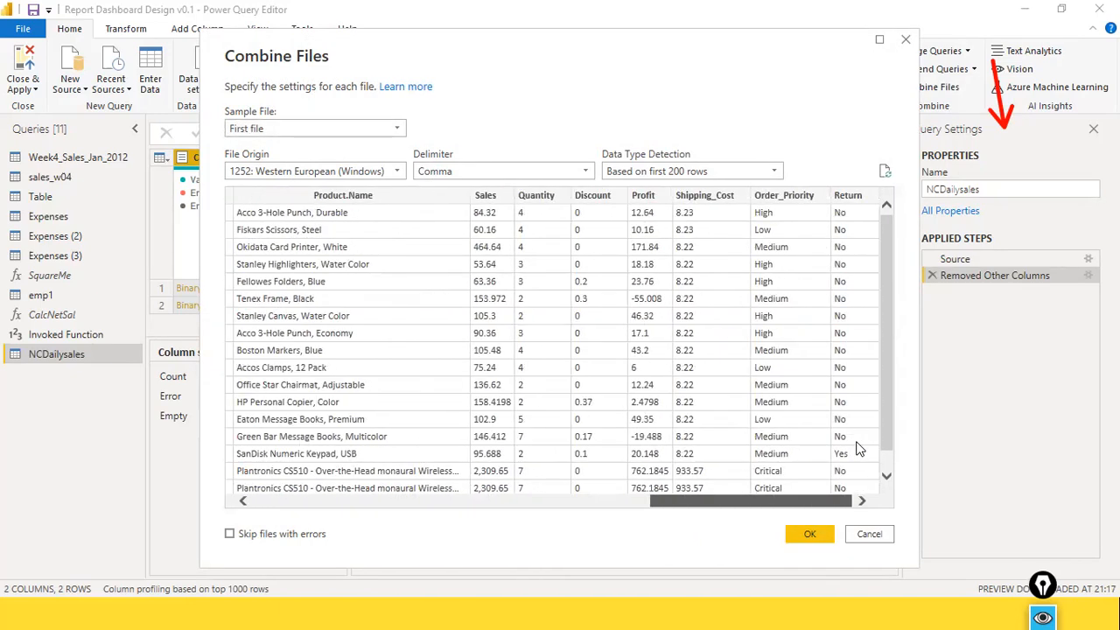
pyautogui.moveTo(858, 449); pyautogui.dragTo(392, 454)
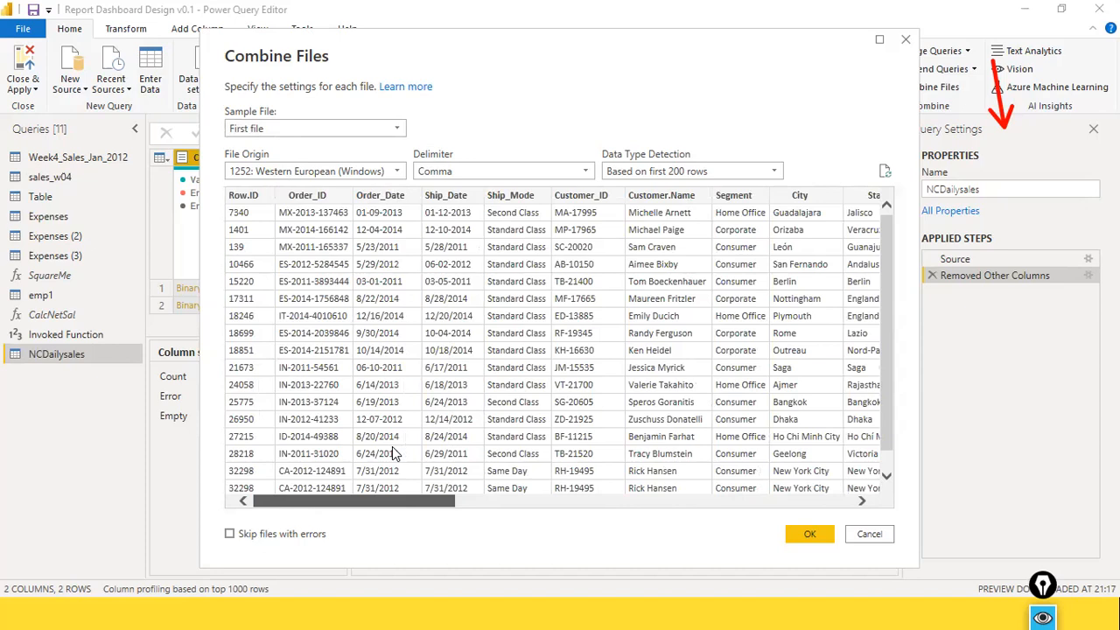
pyautogui.moveTo(392, 448); pyautogui.dragTo(393, 448)
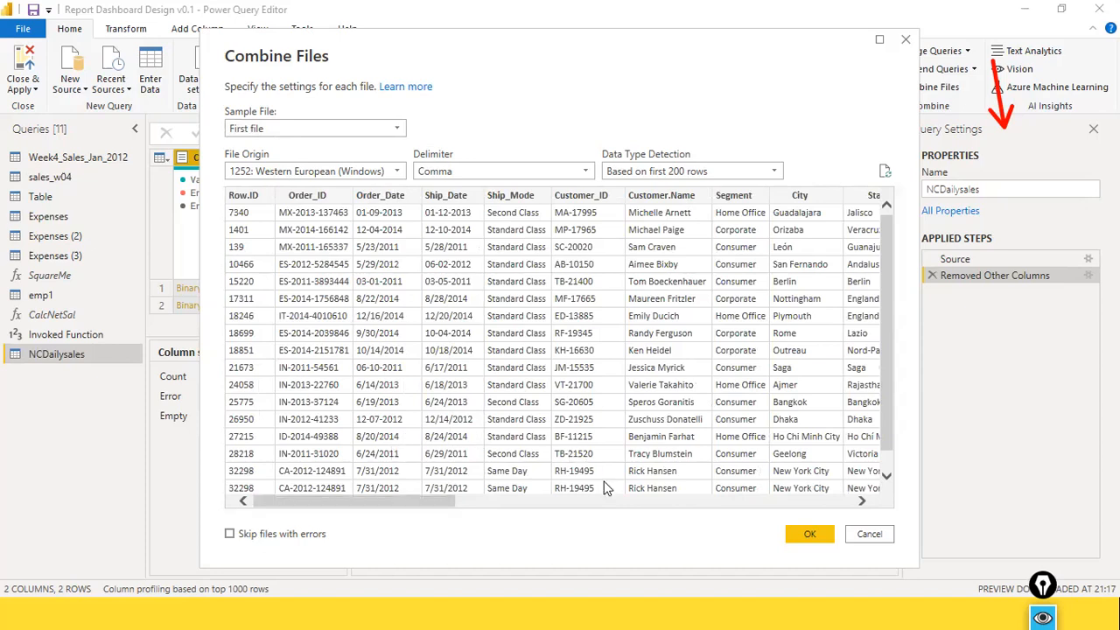
pyautogui.click(624, 500)
pyautogui.click(677, 500)
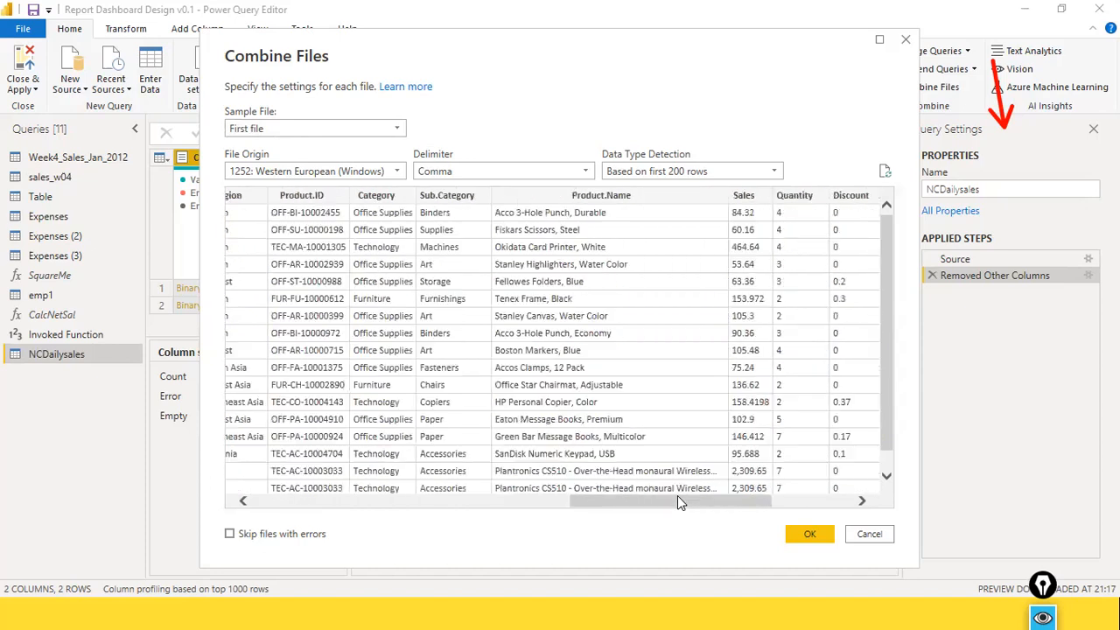
pyautogui.click(812, 534)
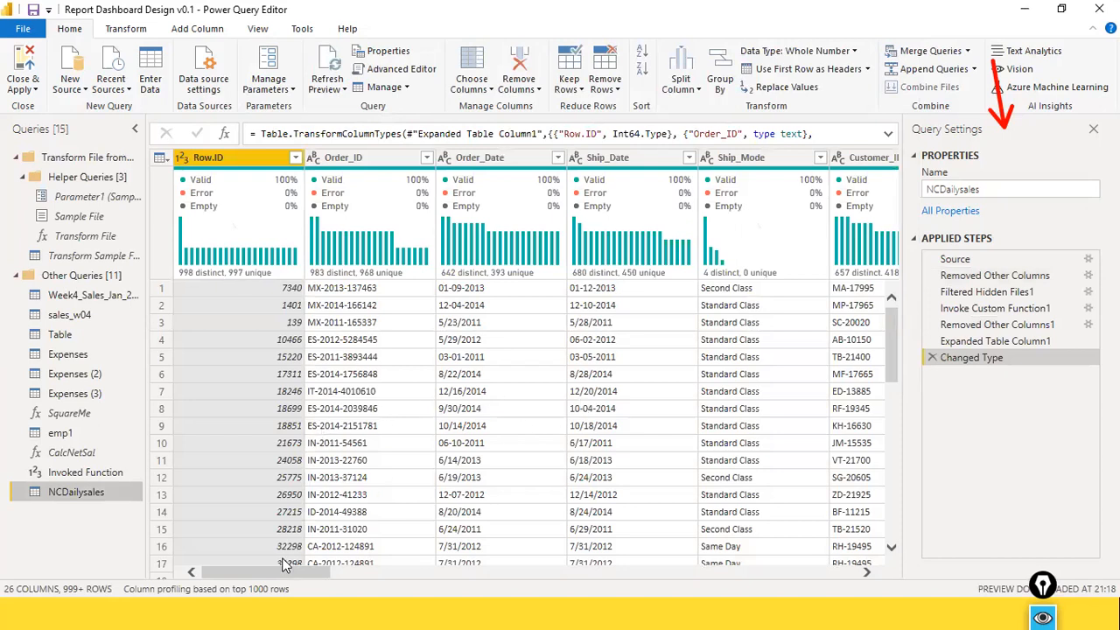
# Examine the combined table's full column list with Go to Column, leaving the column selection as it is.
pyautogui.moveTo(272, 575); pyautogui.dragTo(856, 608)
pyautogui.click(255, 29)
pyautogui.click(357, 81)
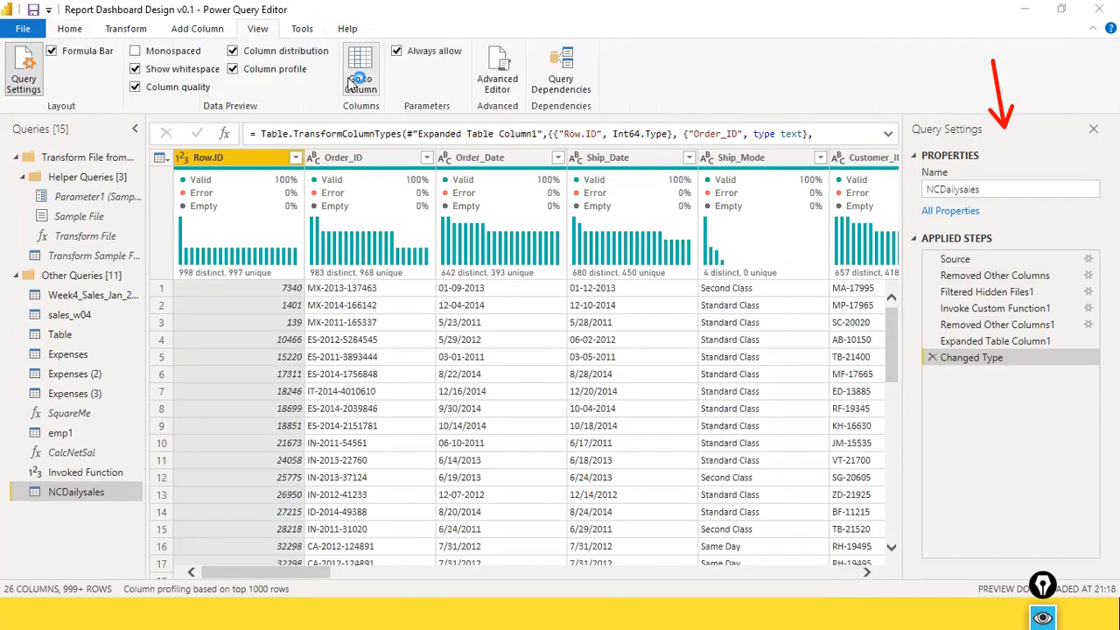
pyautogui.scroll(-1, 538, 274)
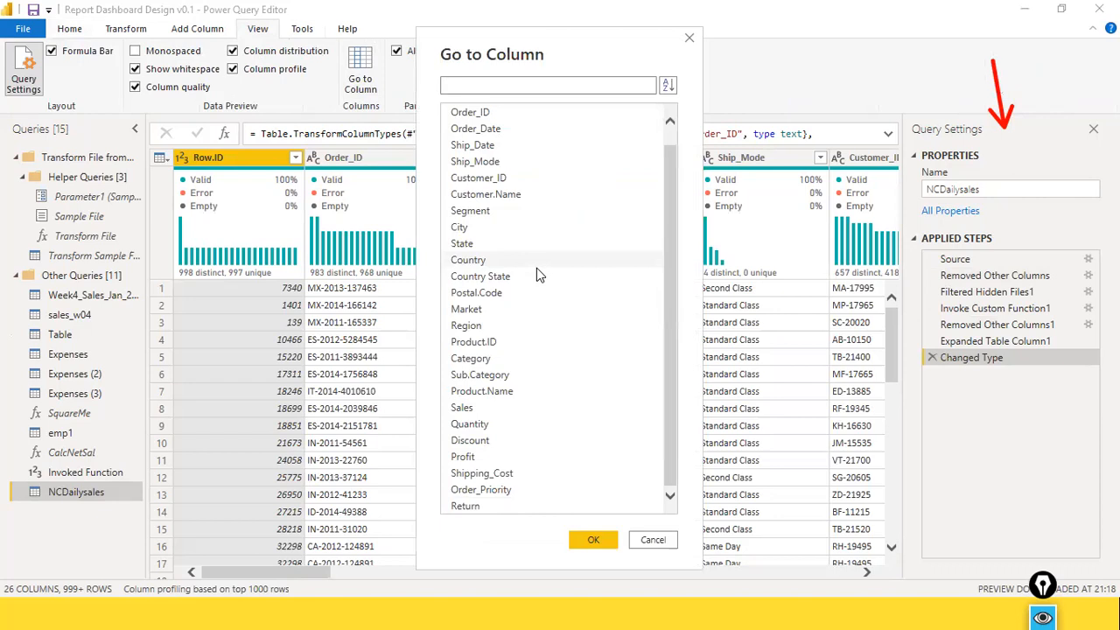
pyautogui.scroll(1, 537, 275)
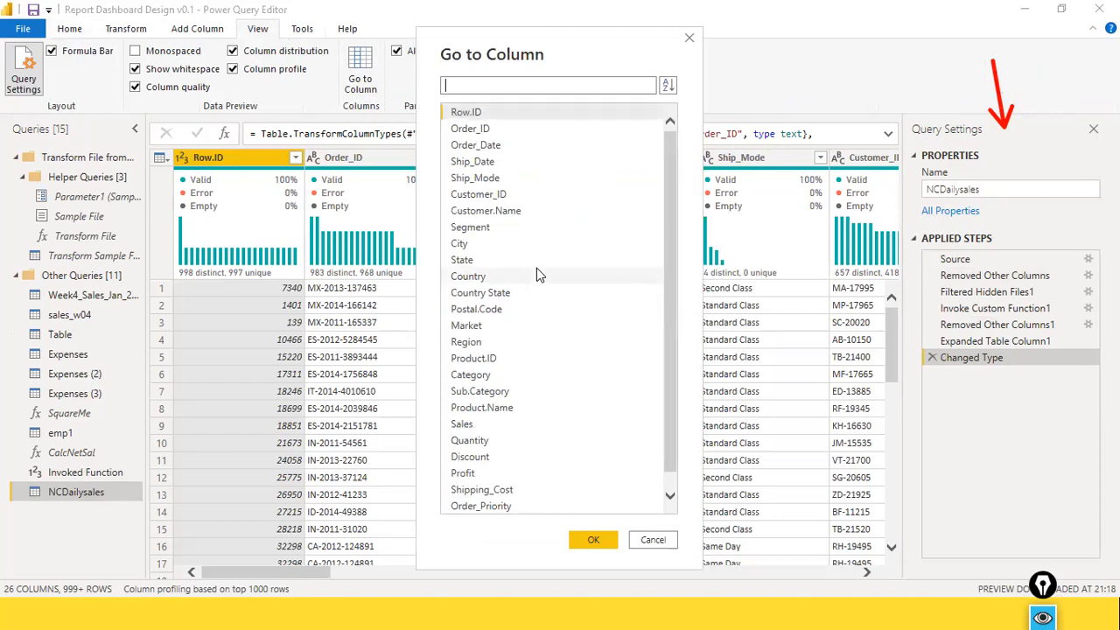
pyautogui.click(652, 540)
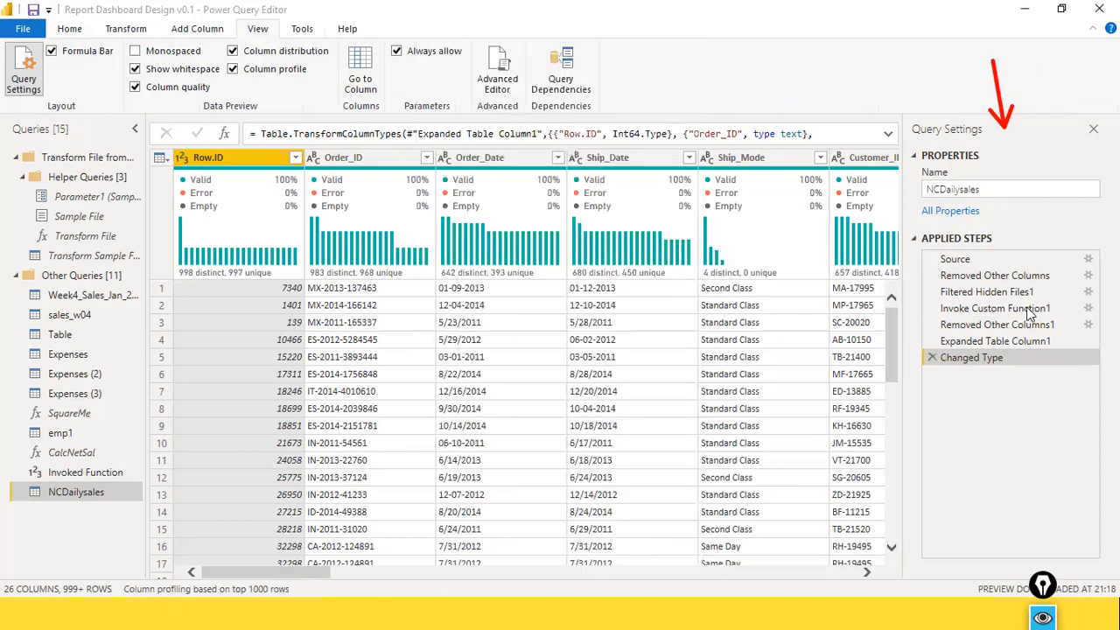
# Examine the results of the NCDailysales applied steps, from Source through the file transformation and table expansion to Changed Type.
pyautogui.click(950, 262)
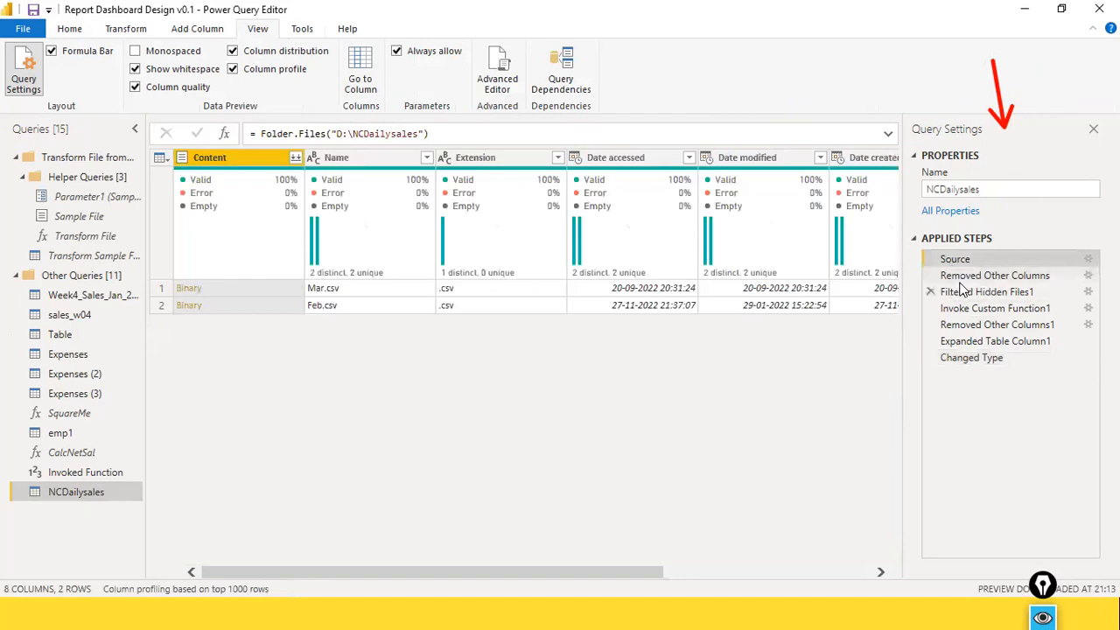
pyautogui.click(962, 275)
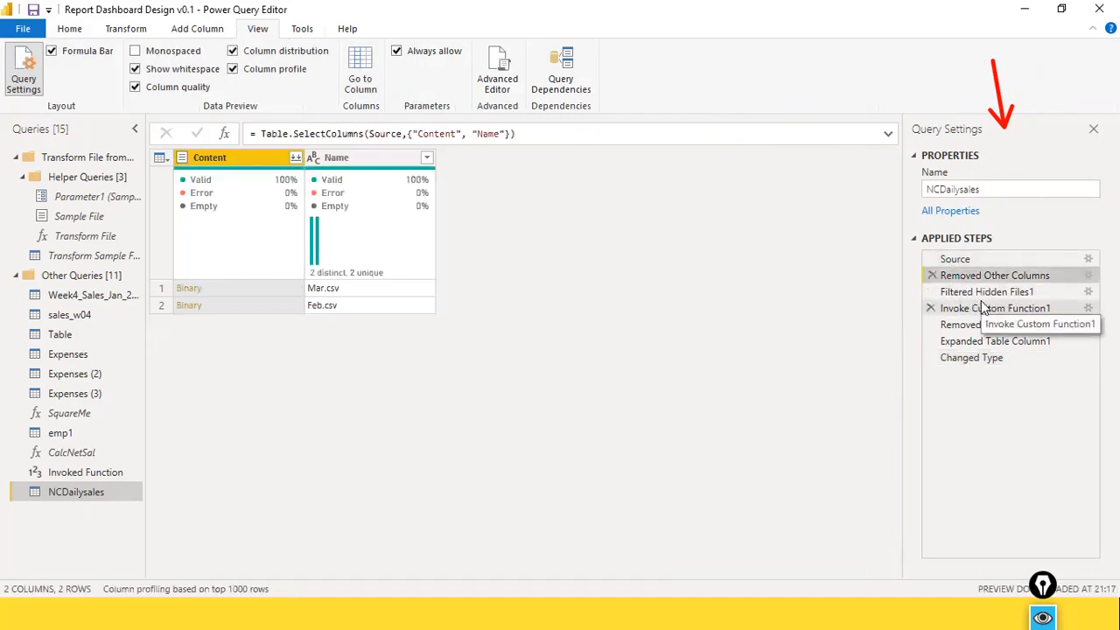
pyautogui.click(980, 308)
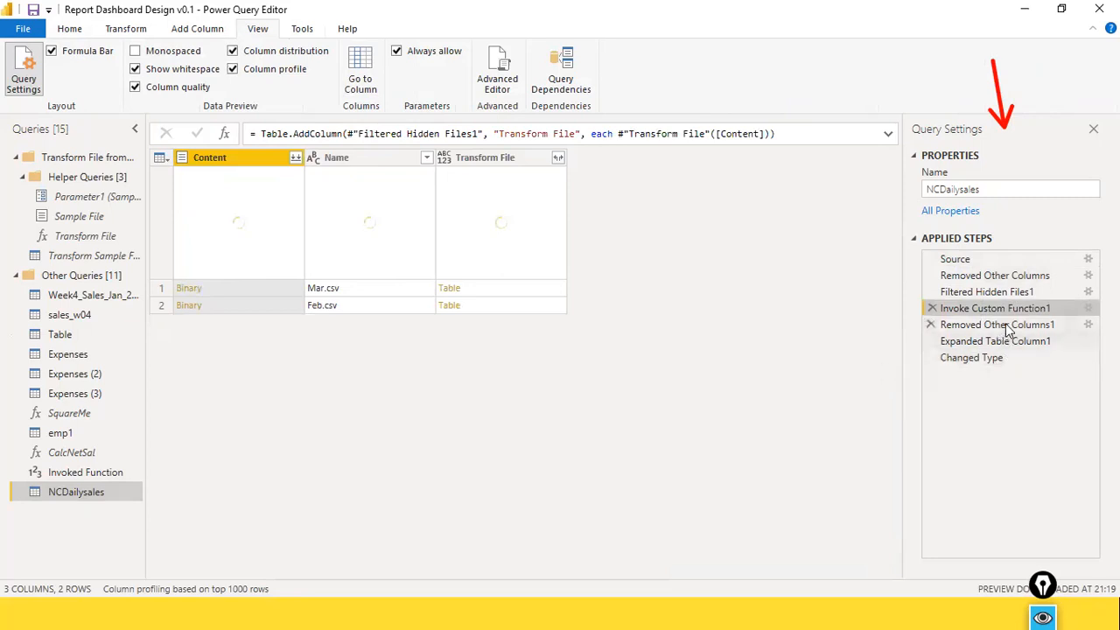
pyautogui.click(995, 324)
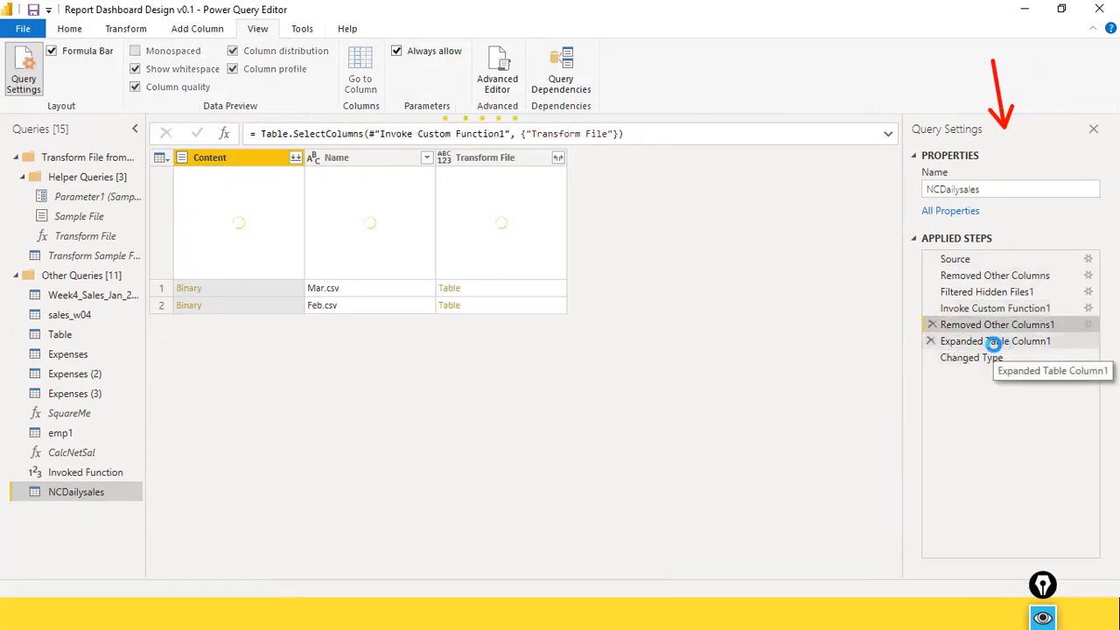
pyautogui.click(995, 342)
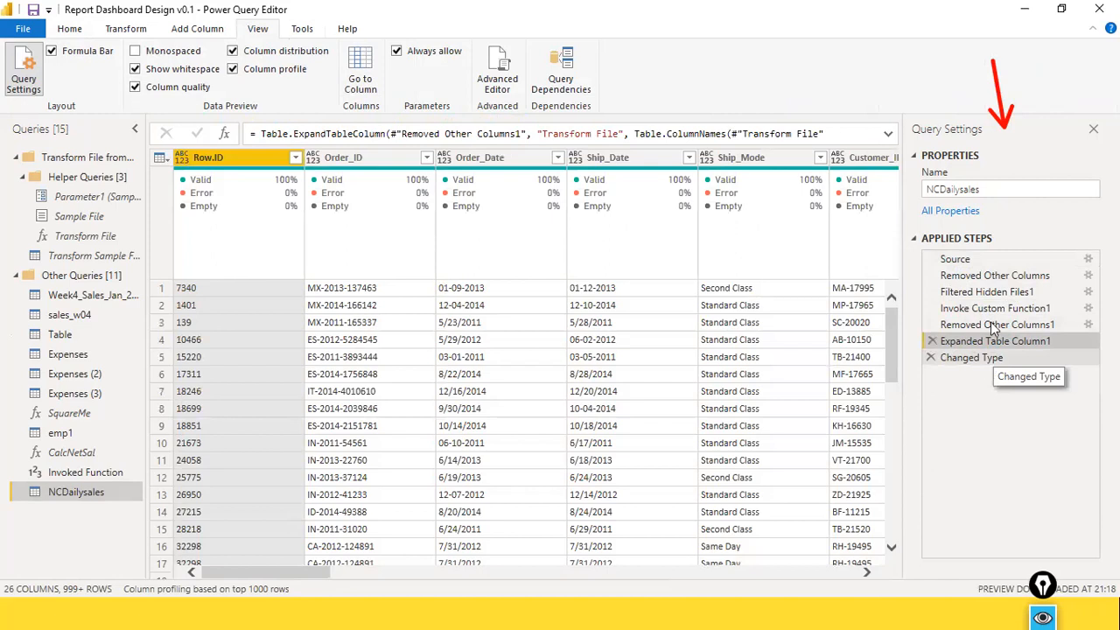
pyautogui.click(980, 276)
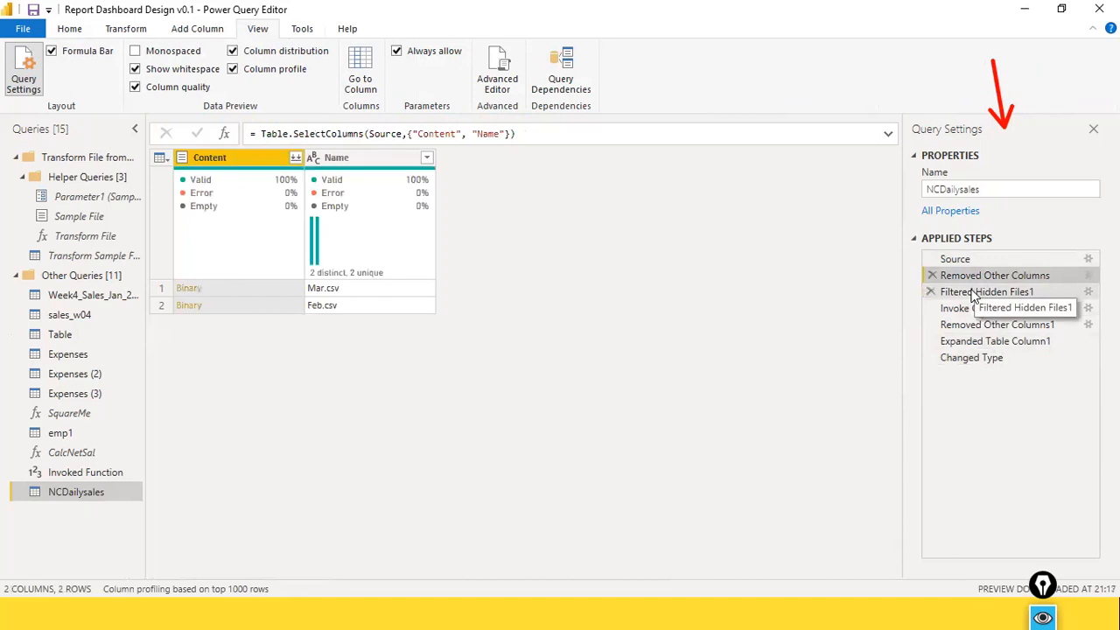
pyautogui.click(974, 294)
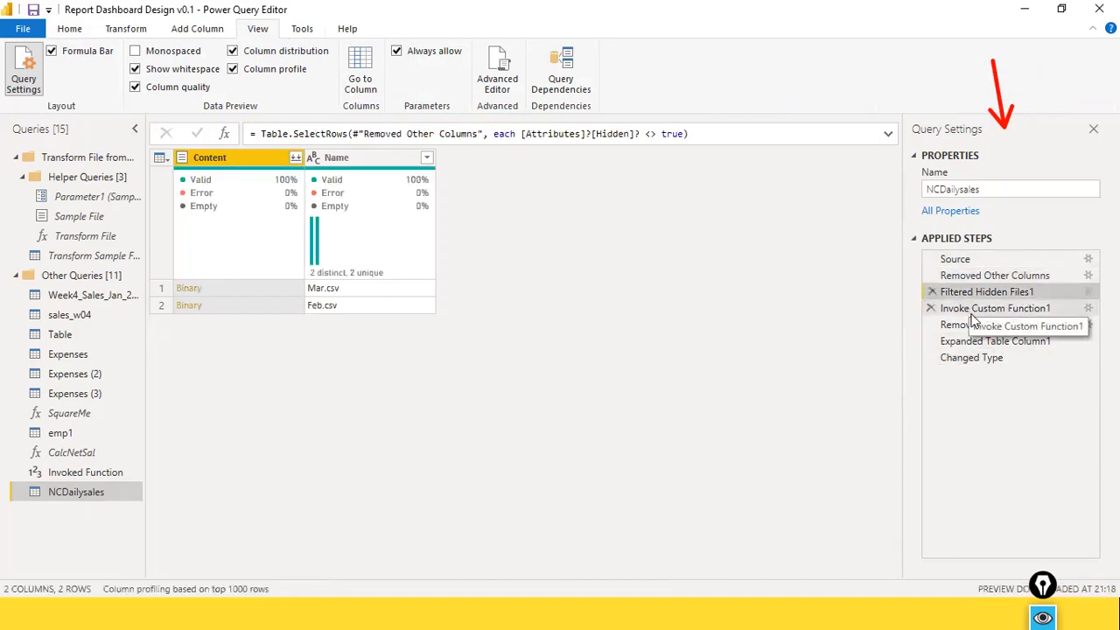
pyautogui.click(972, 314)
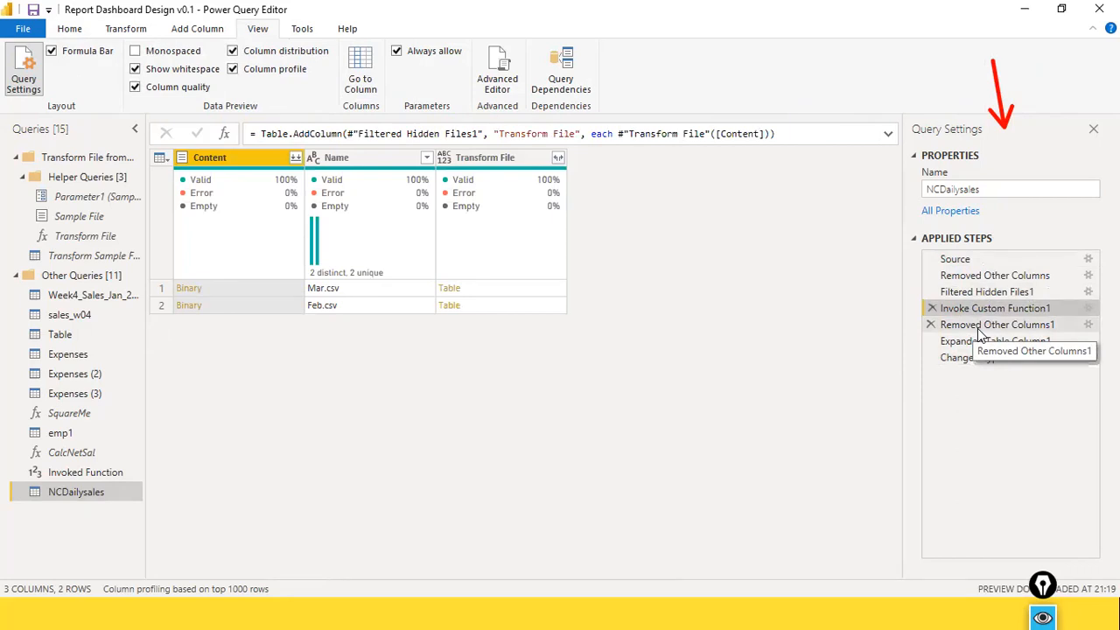
pyautogui.click(978, 328)
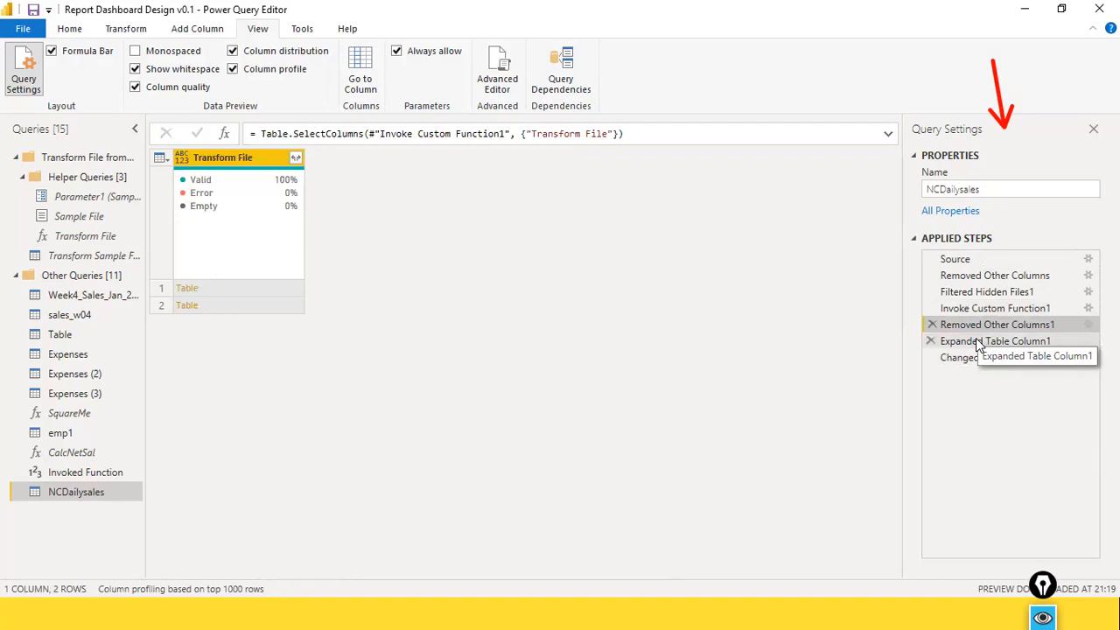
pyautogui.click(978, 343)
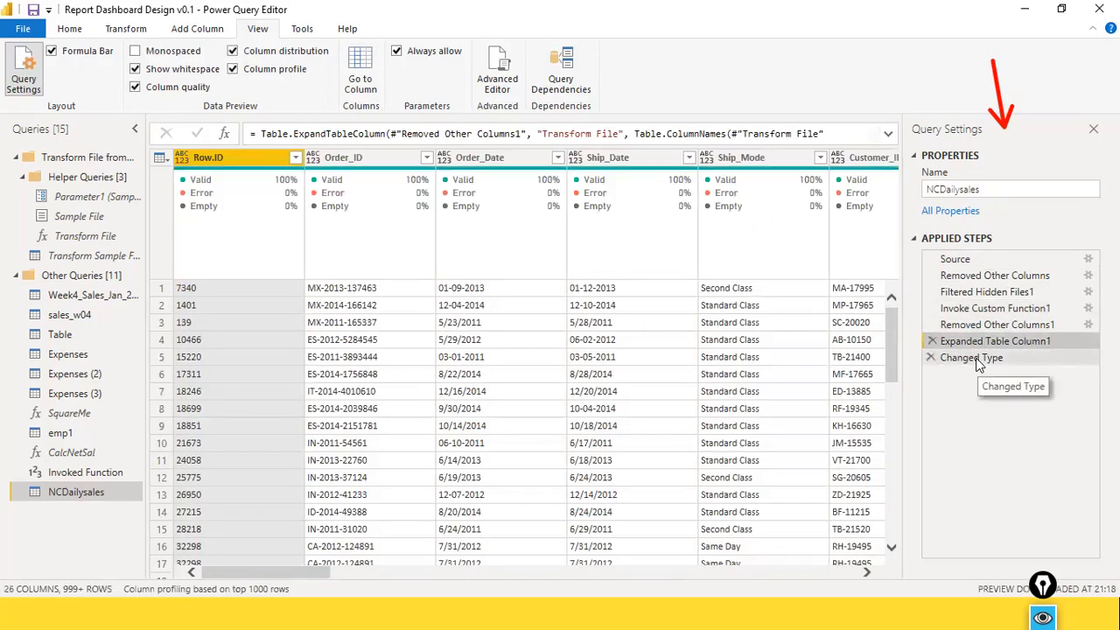
pyautogui.click(976, 359)
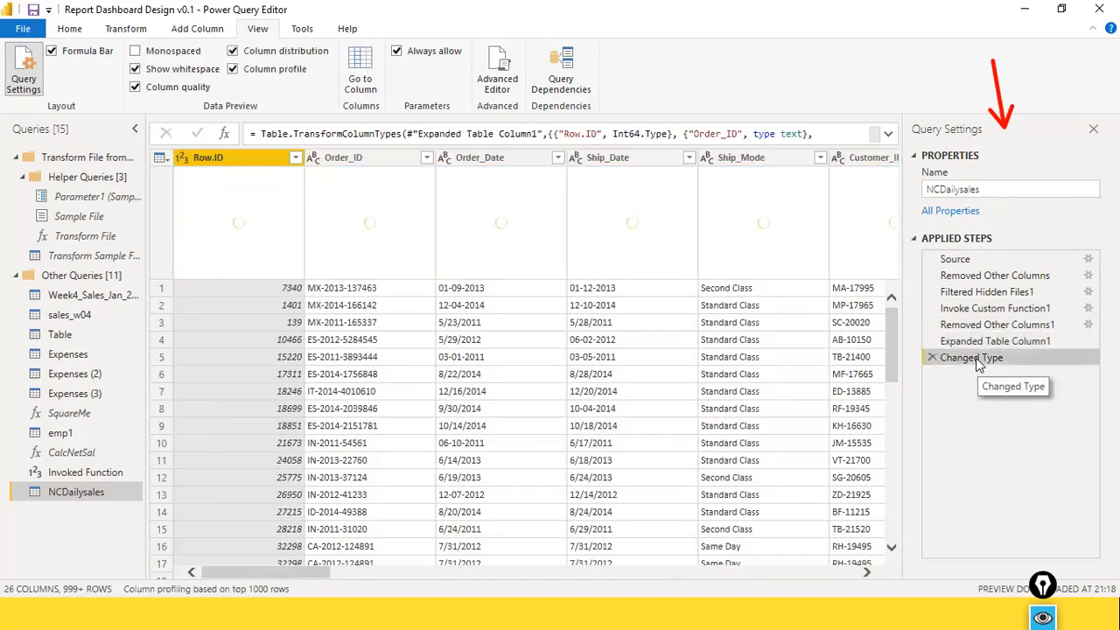
# Search the NCDailysales column list for "name" and close it without going to a column.
pyautogui.click(362, 83)
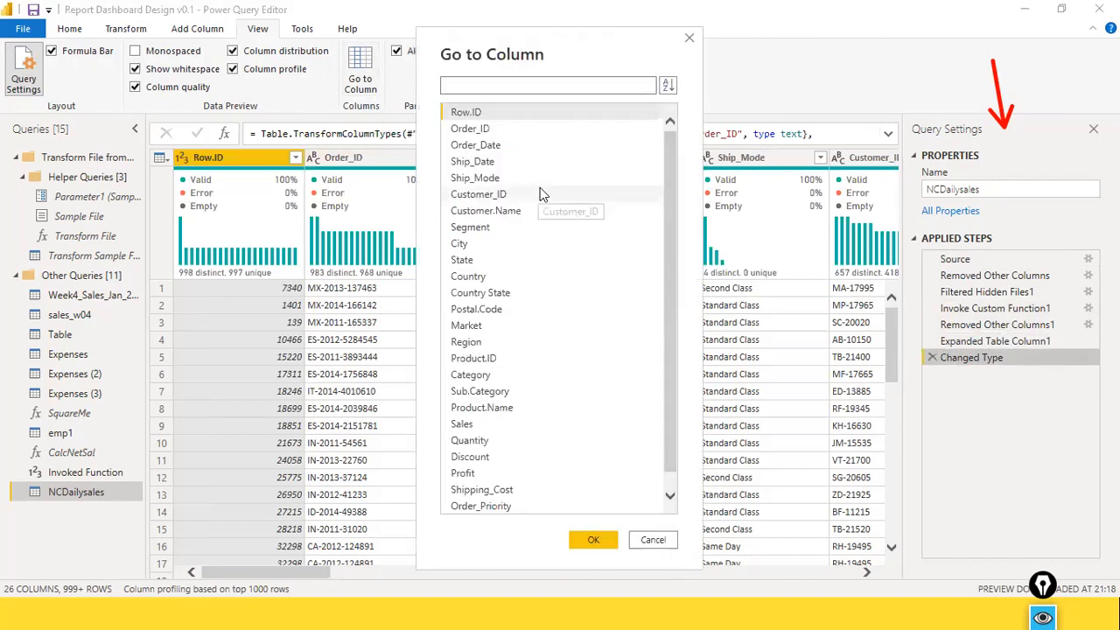
pyautogui.scroll(-1, 541, 189)
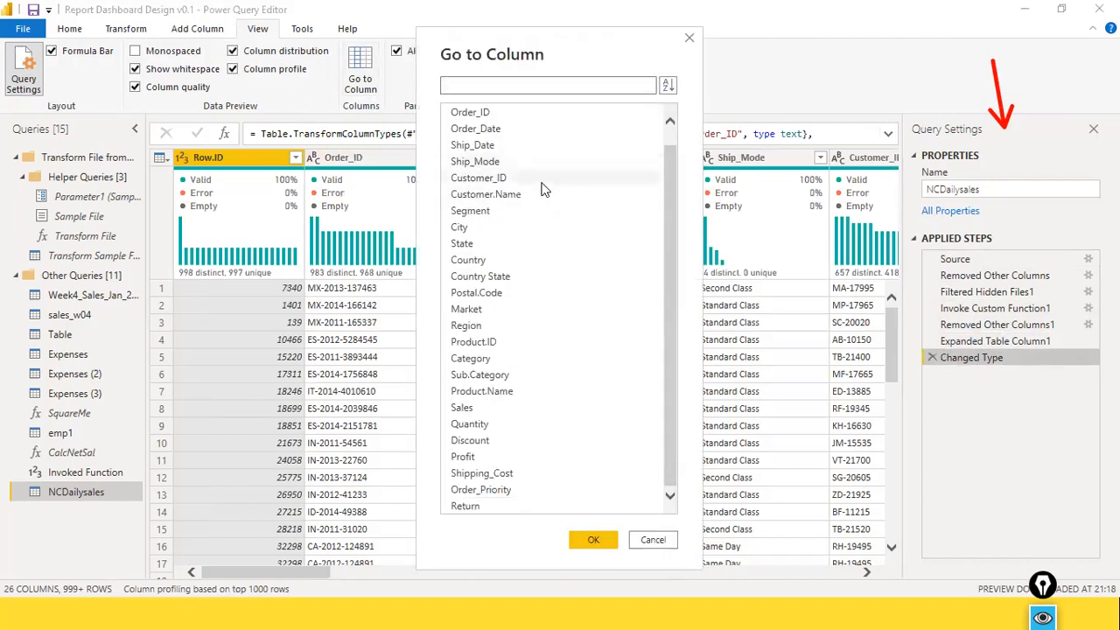
pyautogui.scroll(1, 541, 189)
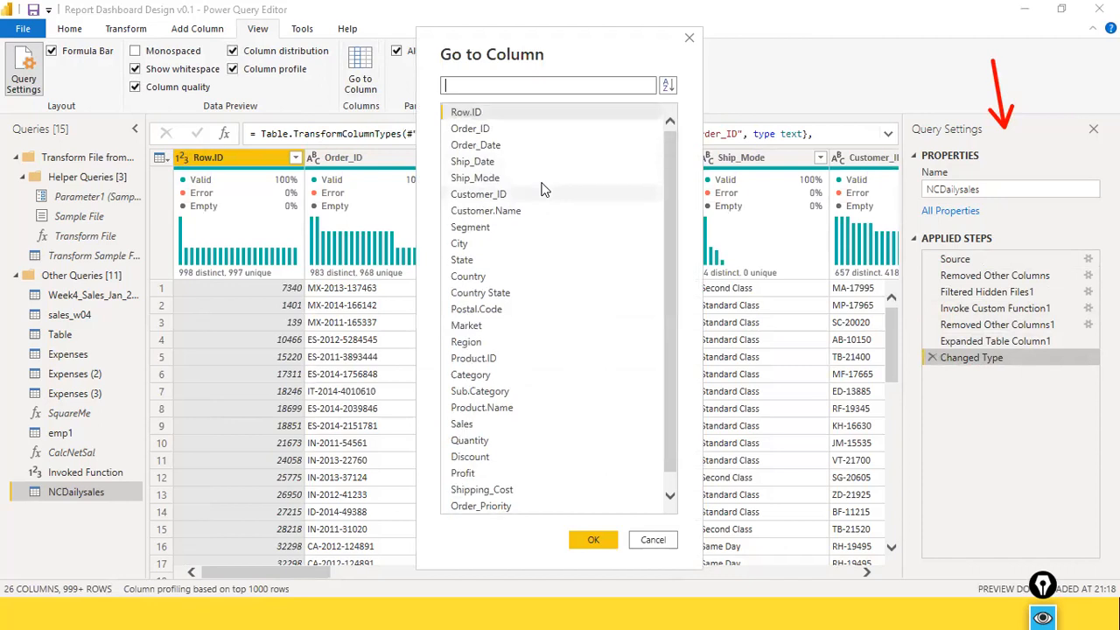
pyautogui.click(567, 86)
pyautogui.write('name')
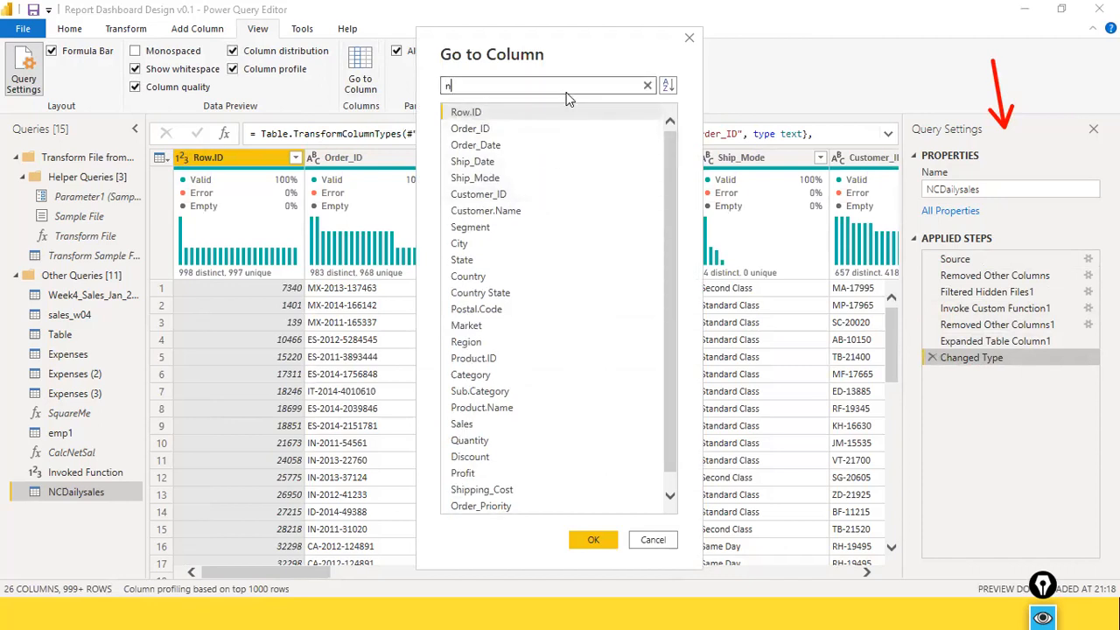
pyautogui.press('Escape')
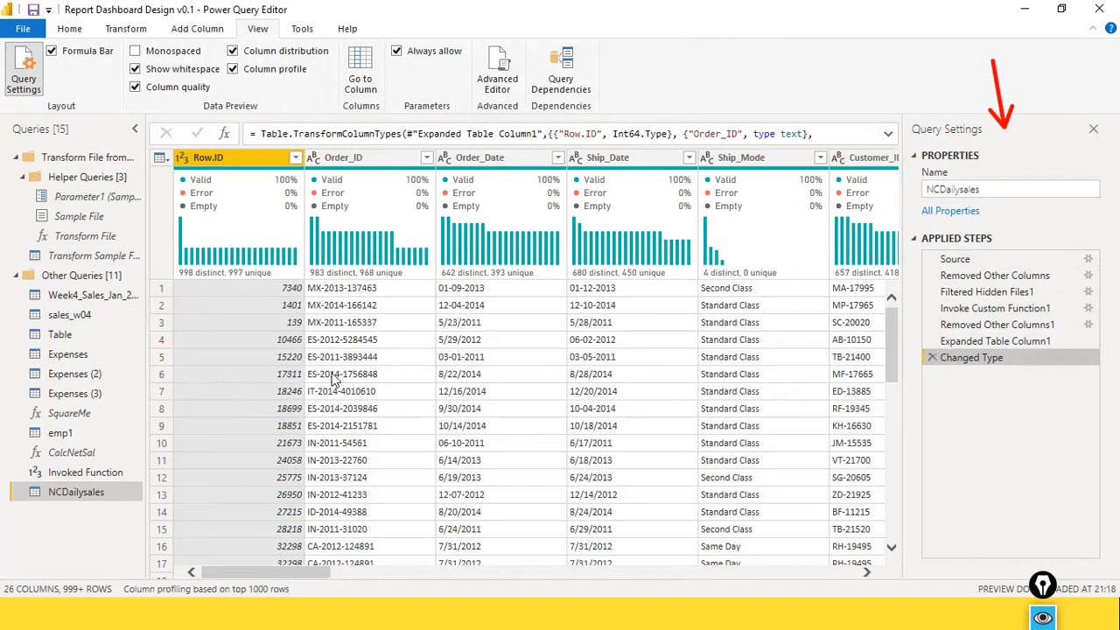
# Count the rows of the combined NCDailysales table and delete the row count step from the query.
pyautogui.scroll(-5, 332, 380)
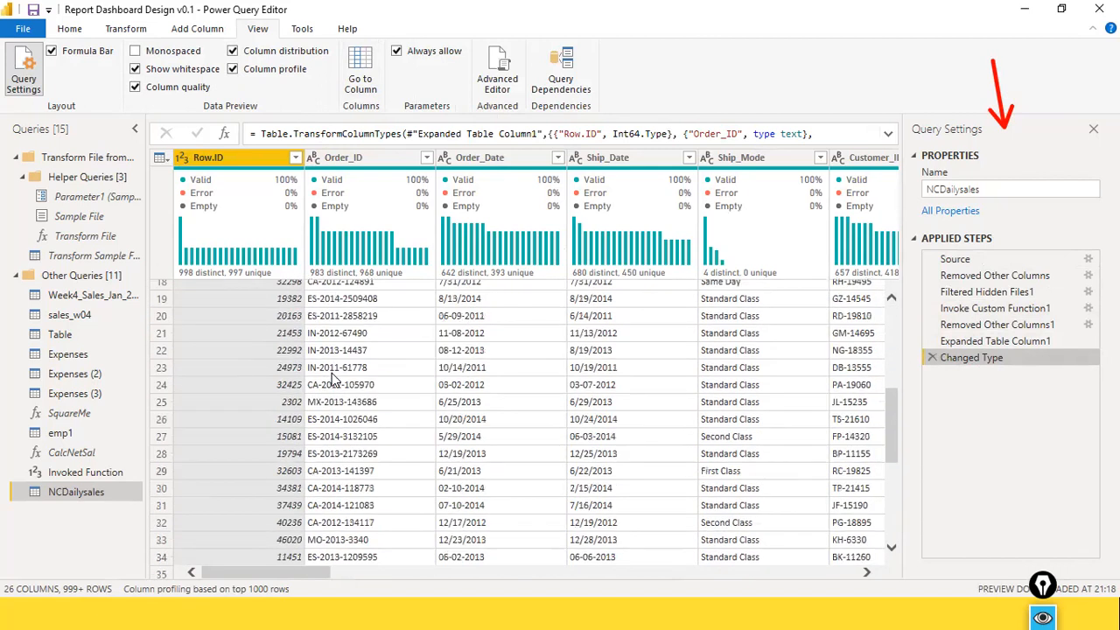
pyautogui.scroll(5, 331, 378)
pyautogui.click(124, 32)
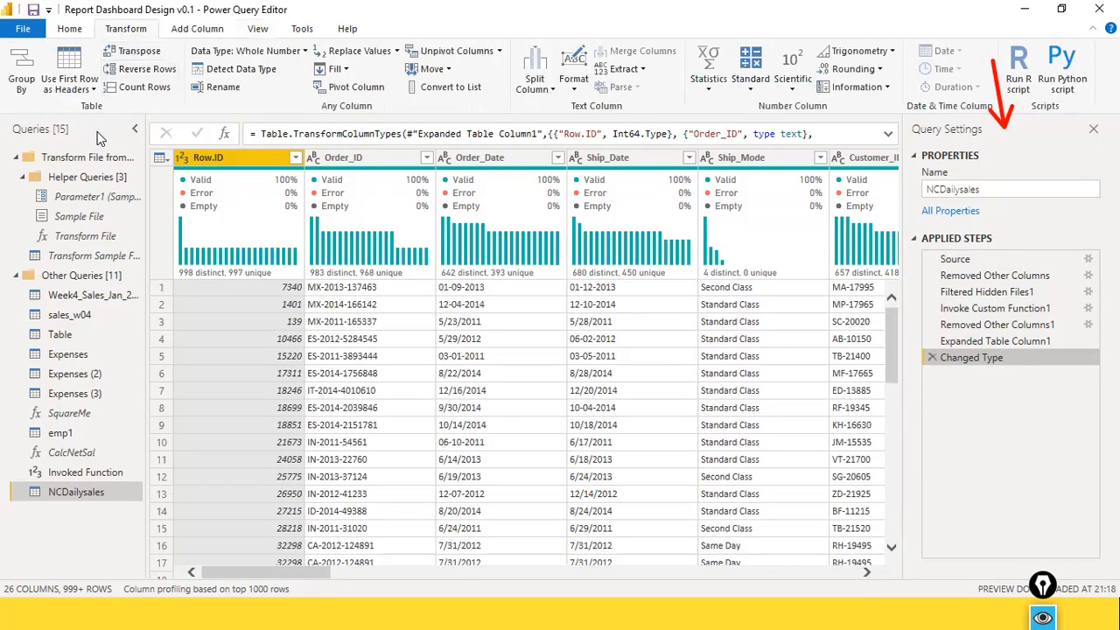
pyautogui.click(136, 91)
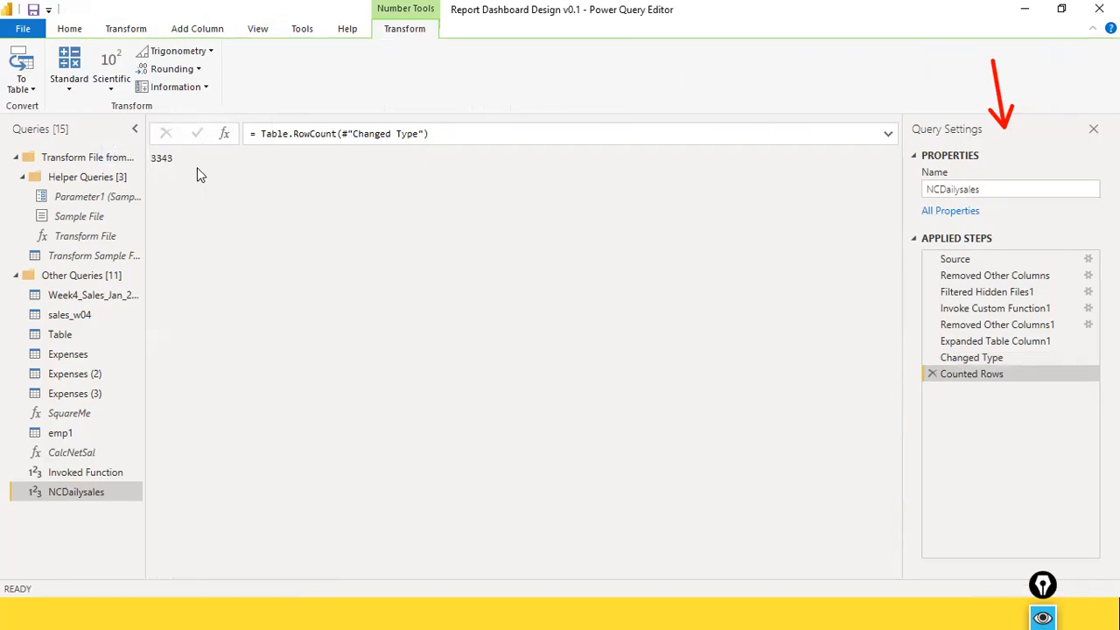
pyautogui.click(931, 374)
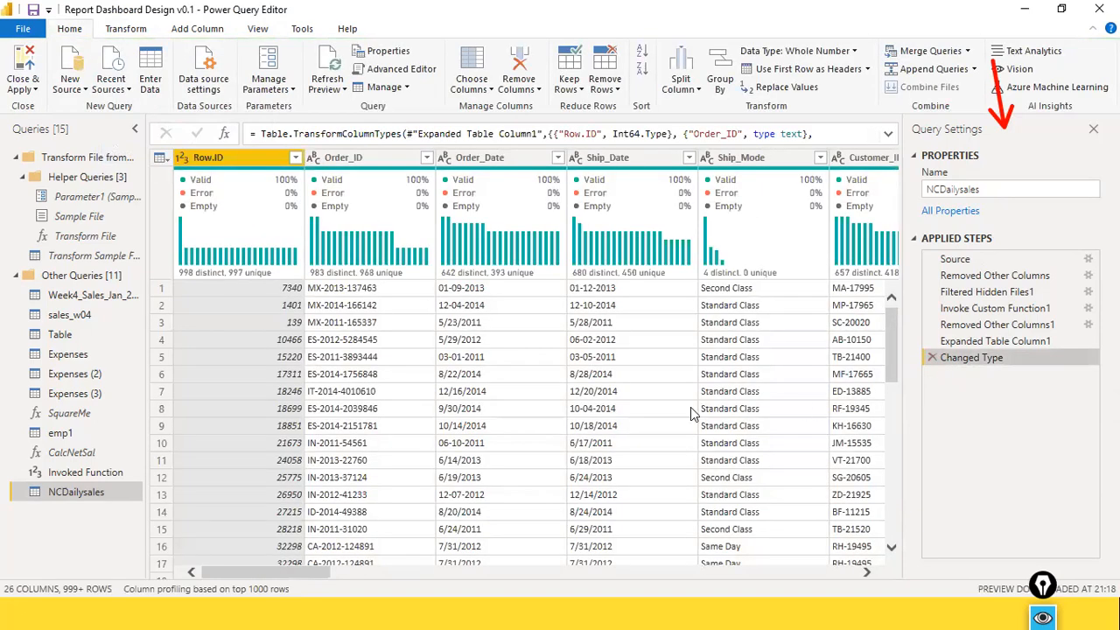
# Revisit the hidden-files filter and Source steps and examine the source file list through its Folder Path column.
pyautogui.moveTo(292, 570); pyautogui.dragTo(263, 573)
pyautogui.click(971, 295)
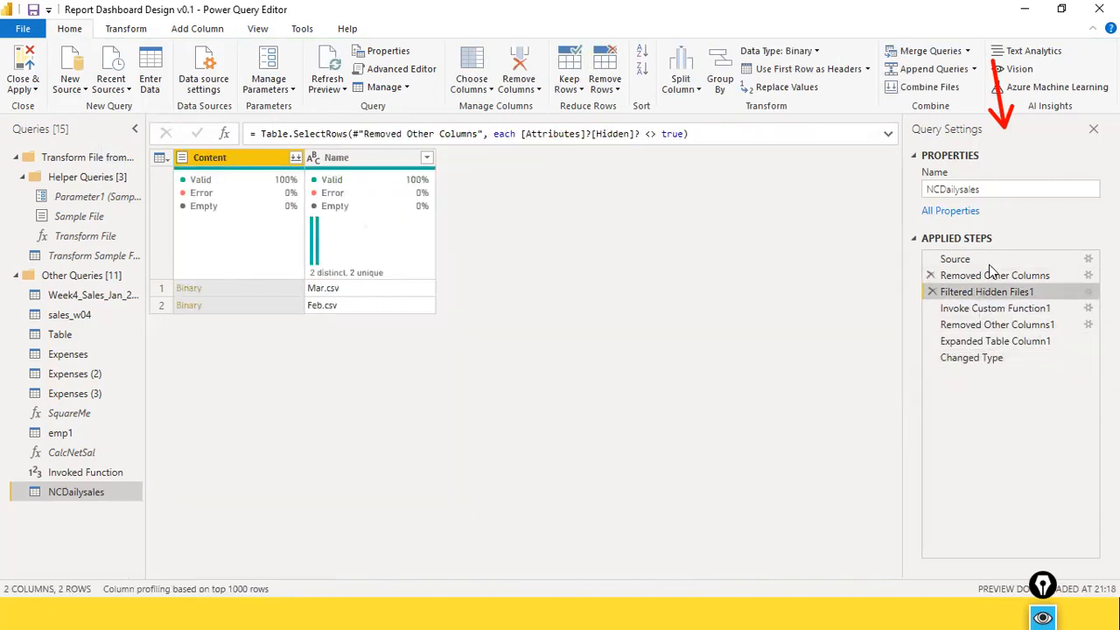
pyautogui.click(990, 263)
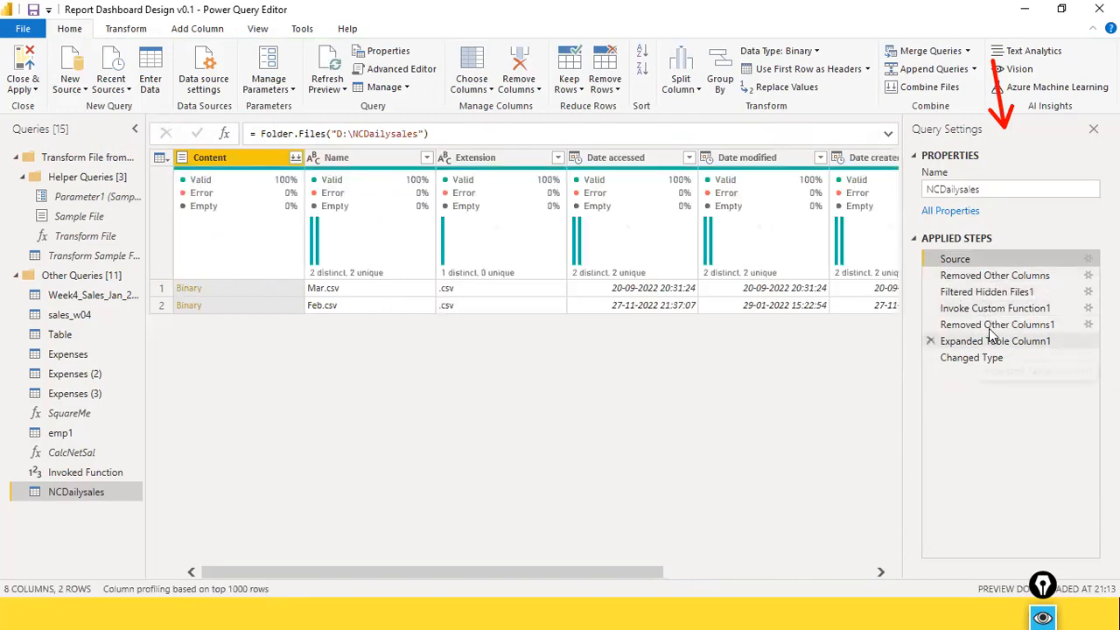
pyautogui.moveTo(544, 572); pyautogui.dragTo(940, 563)
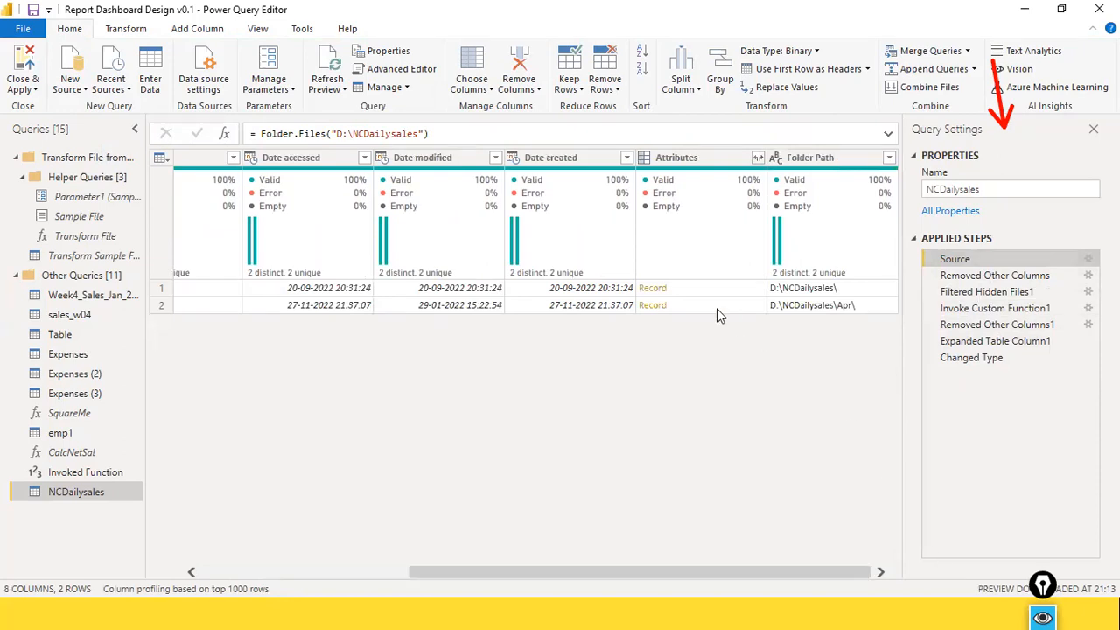
# Drill into the Attributes record of Feb.csv, replacing the steps after Source, and delete the resulting navigation step.
pyautogui.click(652, 305)
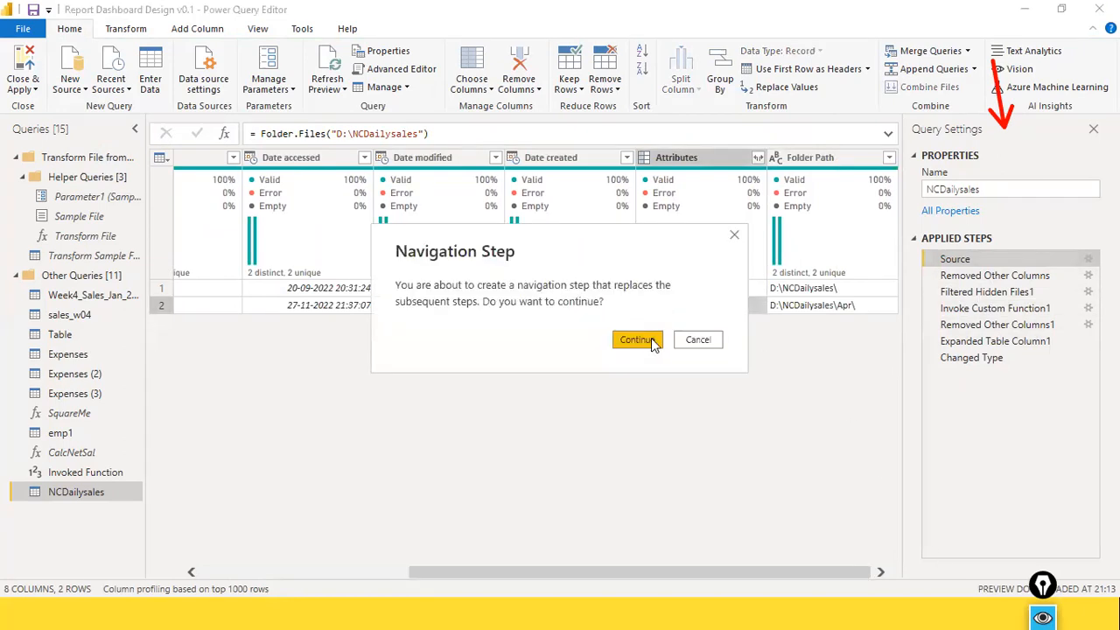
pyautogui.click(651, 338)
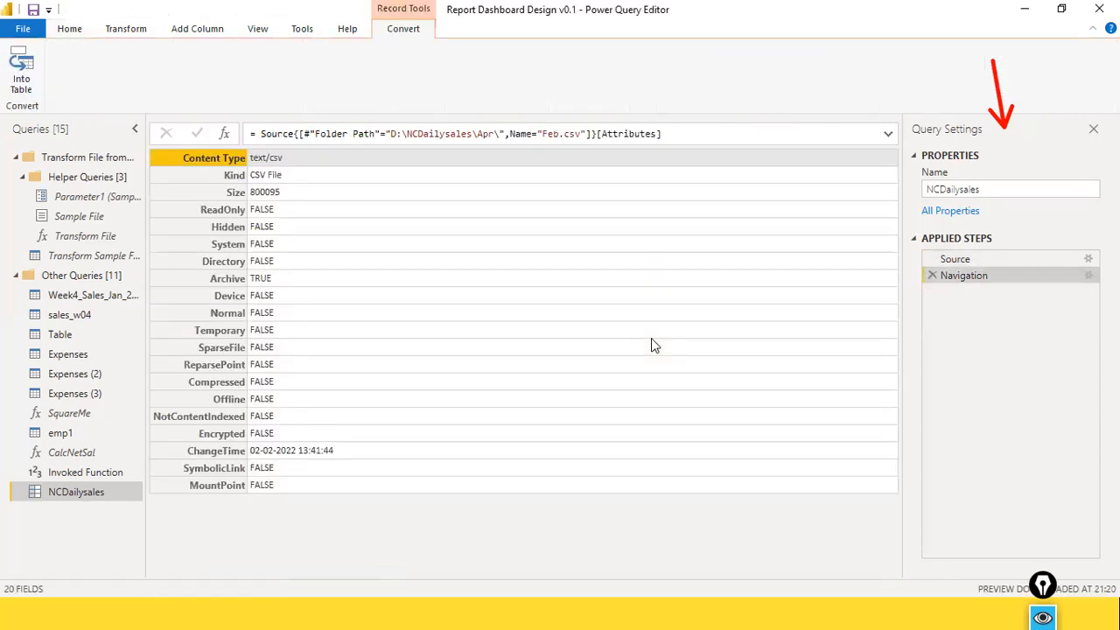
pyautogui.click(932, 276)
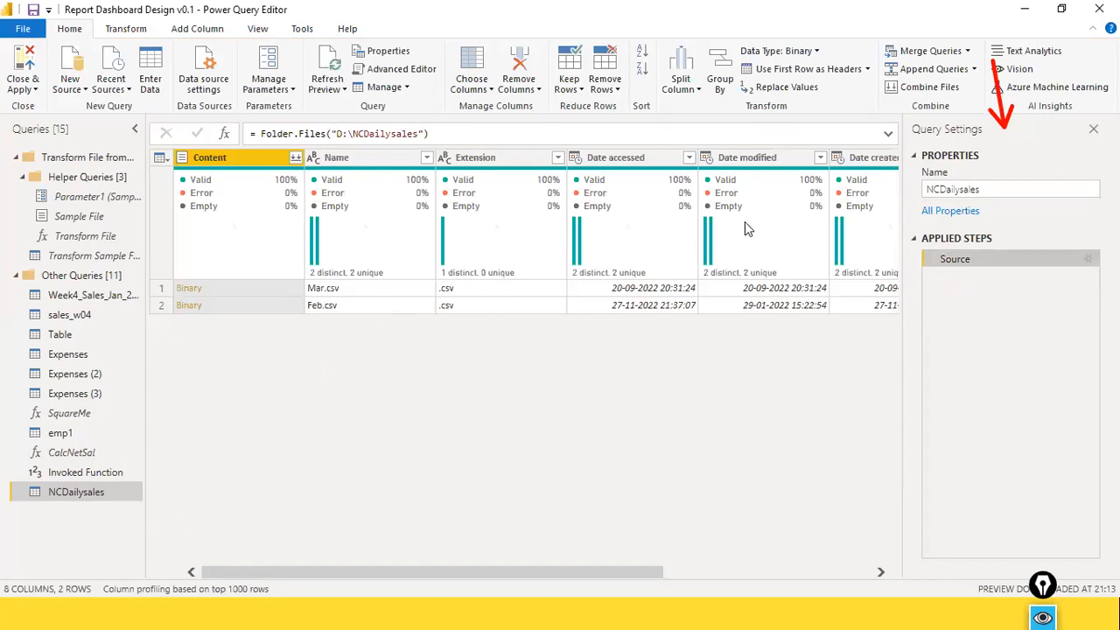
# Keep only the Content, Name and Extension columns in the NCDailysales file list and remove all other columns.
pyautogui.click(87, 473)
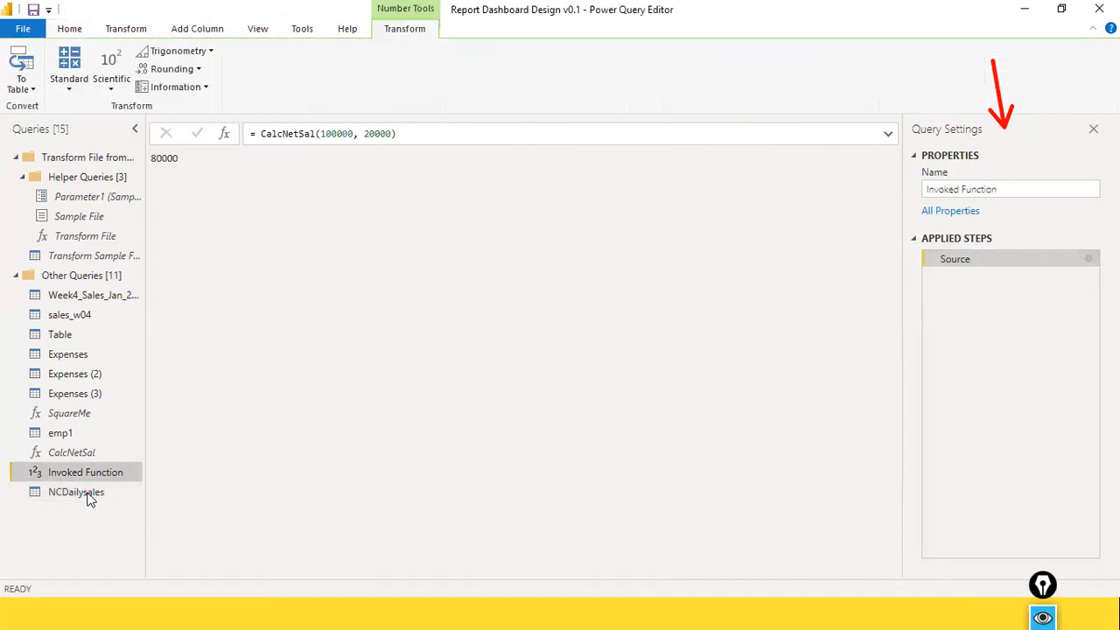
pyautogui.click(87, 492)
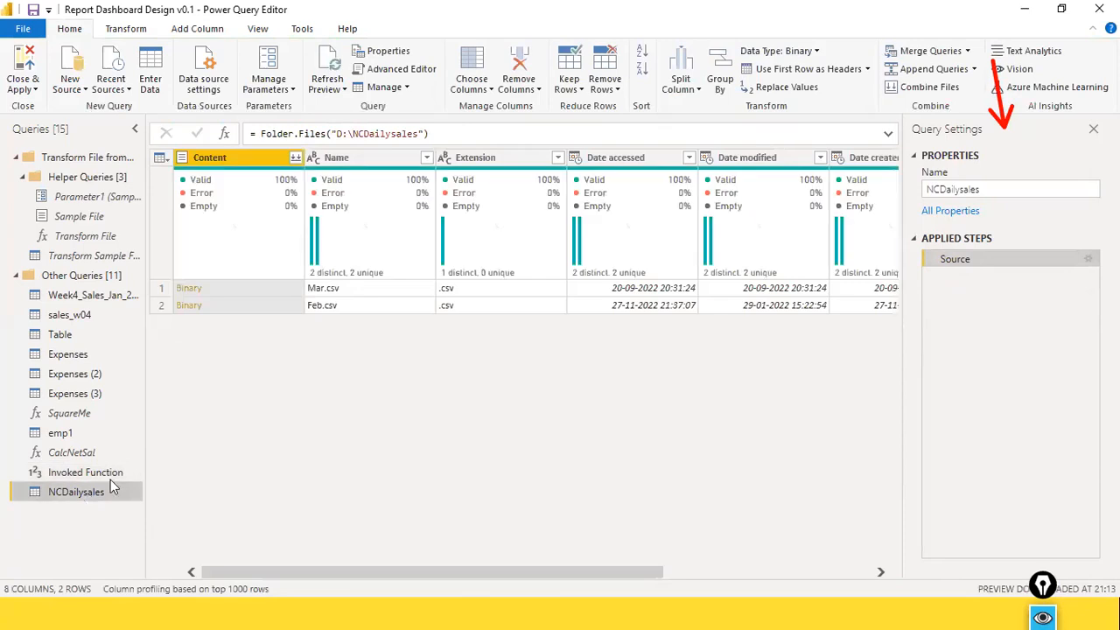
pyautogui.click(1, 292)
pyautogui.click(17, 337)
pyautogui.keyDown('ctrl'); pyautogui.click(391, 158); pyautogui.keyUp('ctrl')
pyautogui.keyDown('ctrl'); pyautogui.click(477, 159); pyautogui.keyUp('ctrl')
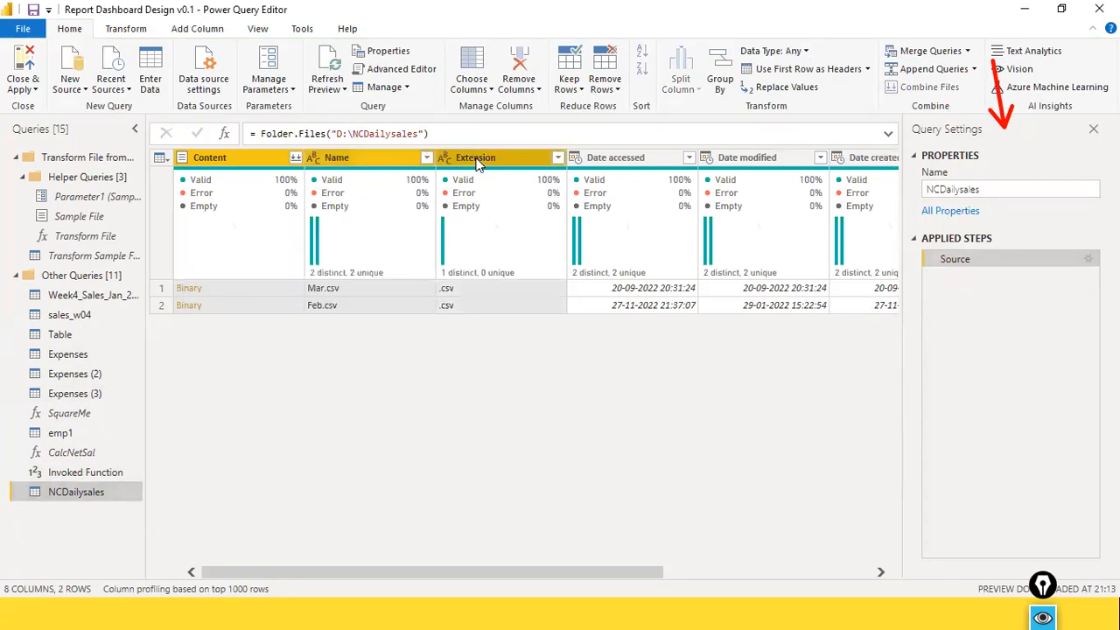
pyautogui.rightClick(505, 158)
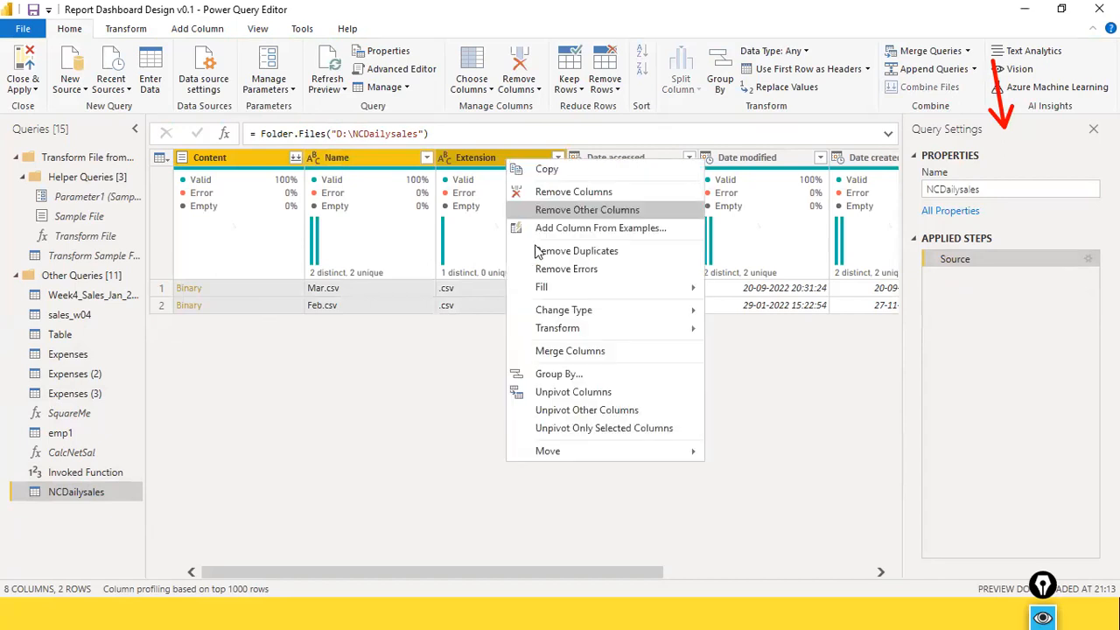
pyautogui.click(584, 210)
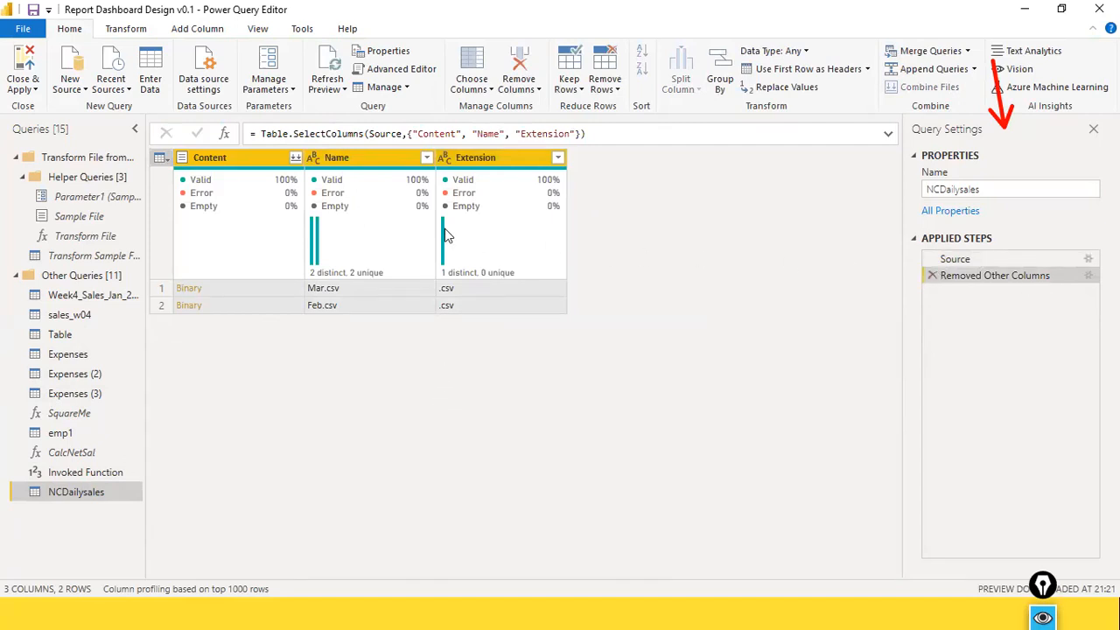
# Combine the files in the Content column using the first file as sample and a comma delimiter, with files containing errors skipped.
pyautogui.click(289, 159)
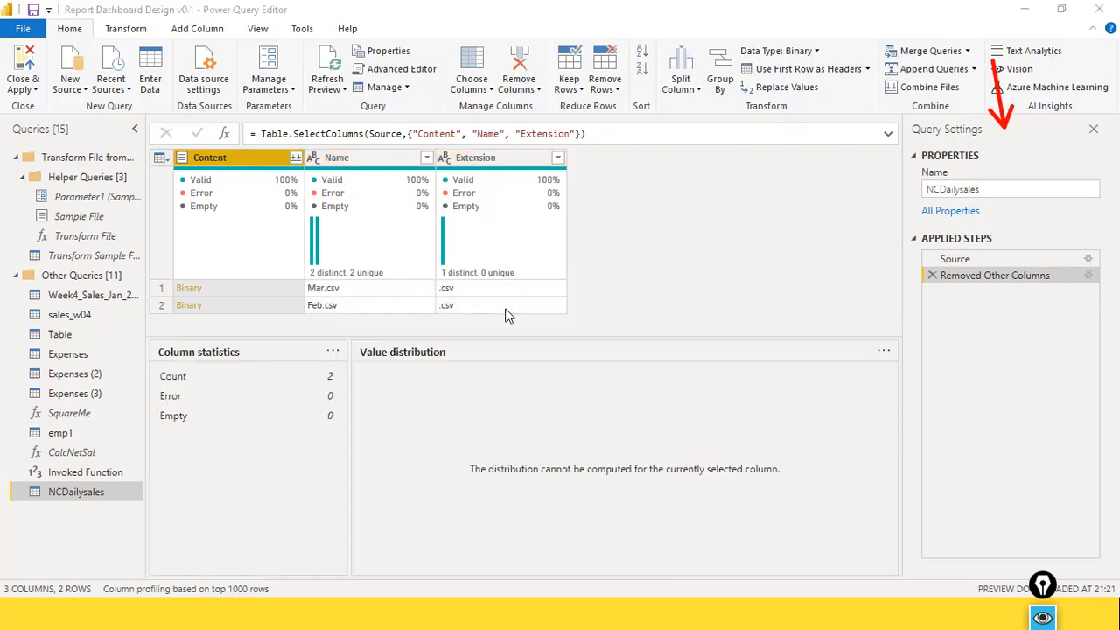
pyautogui.click(298, 159)
pyautogui.click(296, 159)
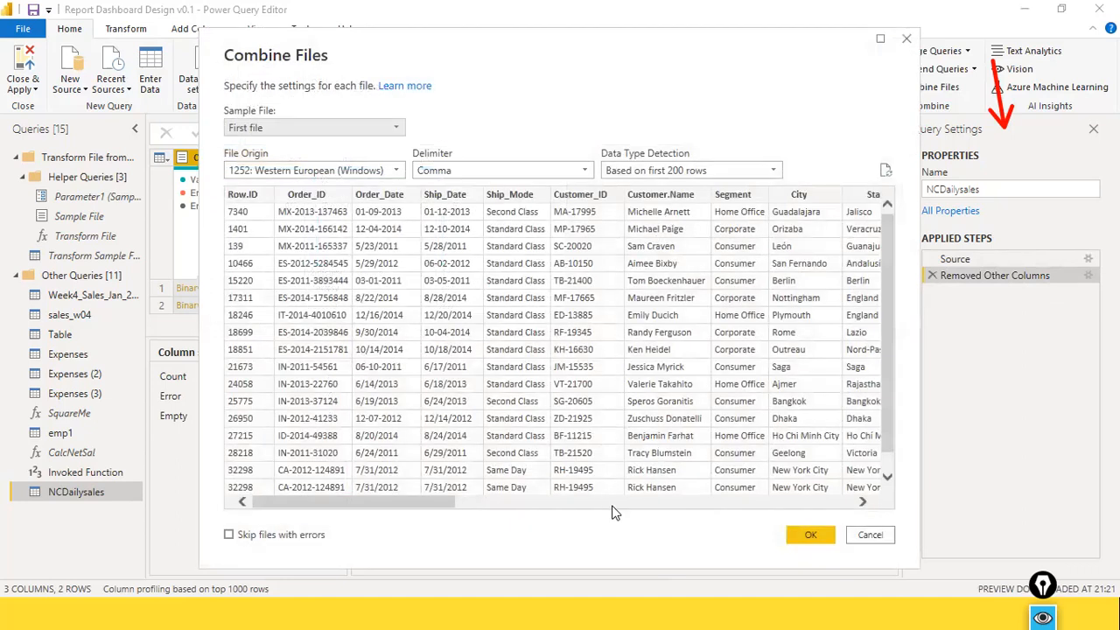
pyautogui.hscroll(3, 611, 512)
pyautogui.moveTo(607, 505); pyautogui.dragTo(249, 529)
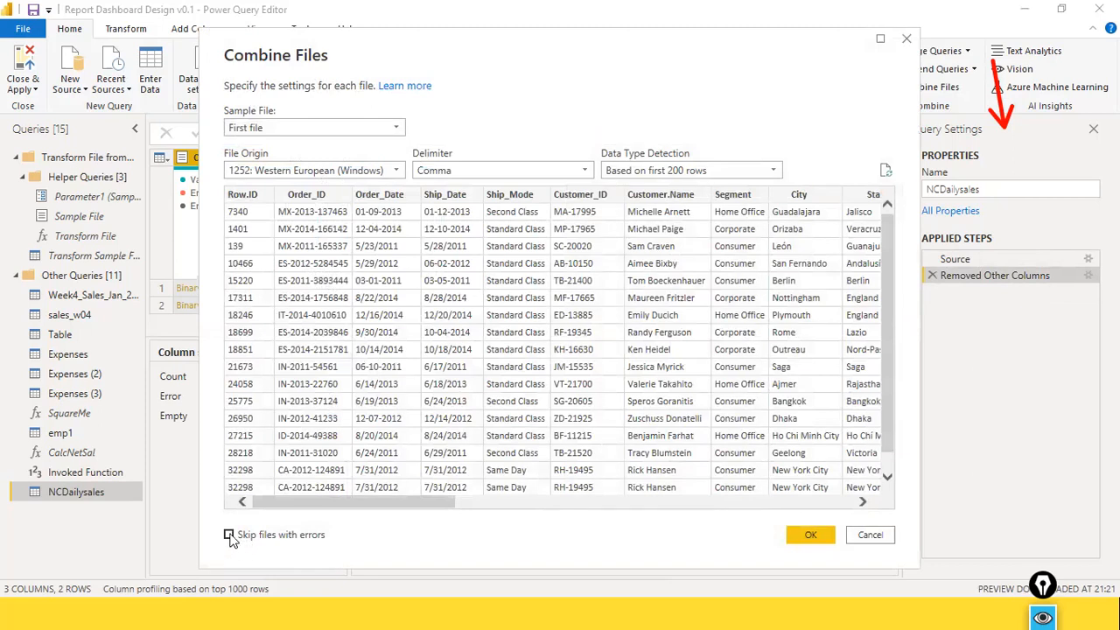
pyautogui.click(230, 536)
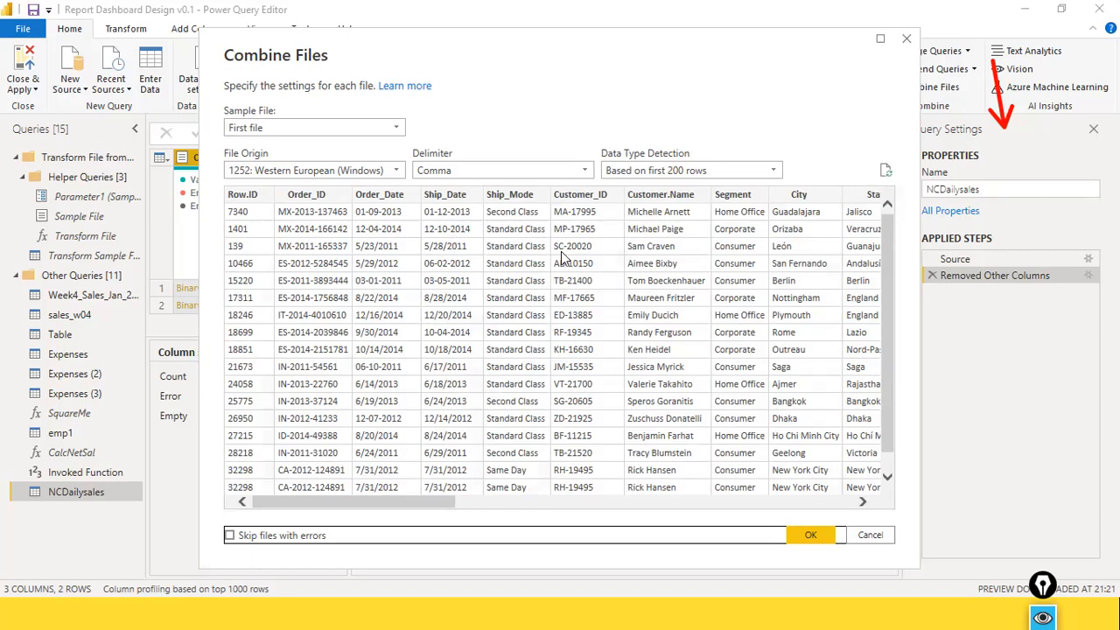
pyautogui.click(246, 535)
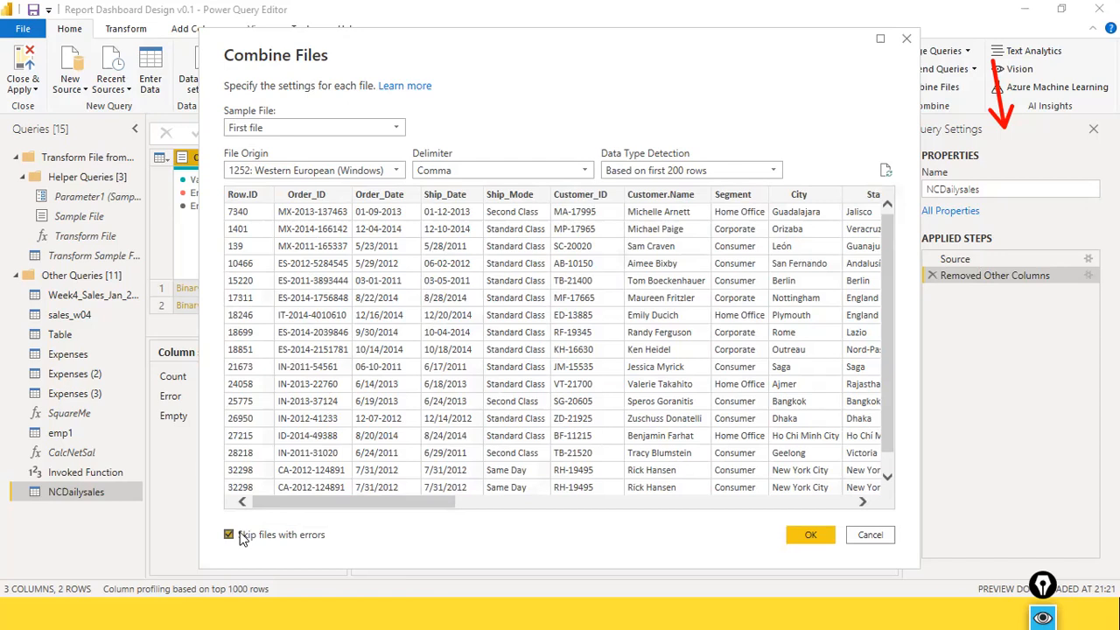
pyautogui.click(809, 535)
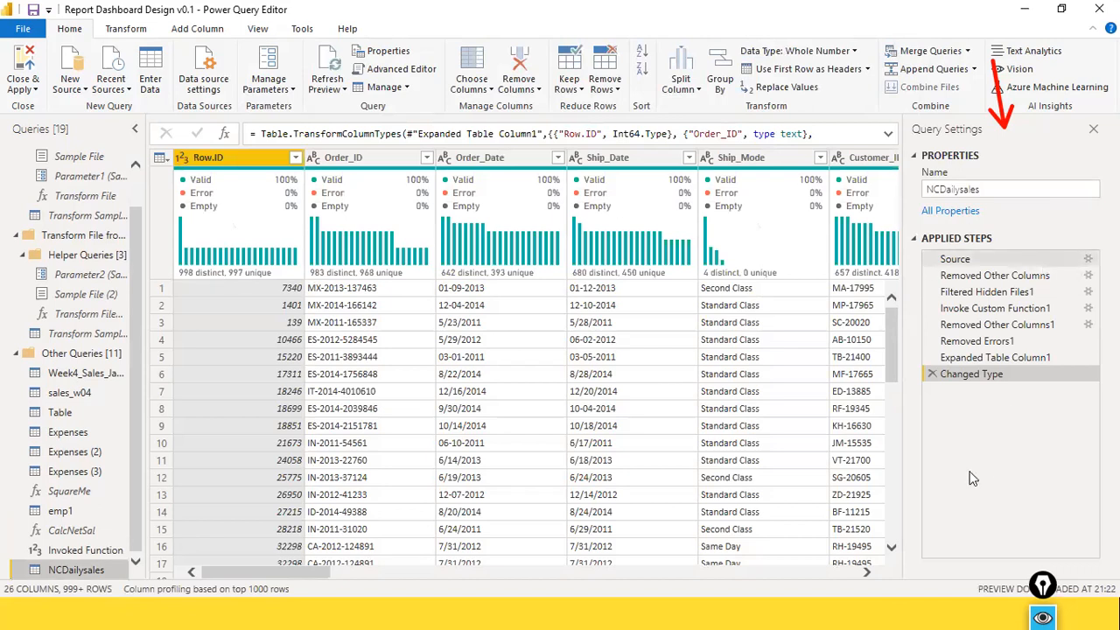
# Count the rows of the newly combined NCDailysales table and remove the Counted Rows step again.
pyautogui.moveTo(280, 574); pyautogui.dragTo(250, 545)
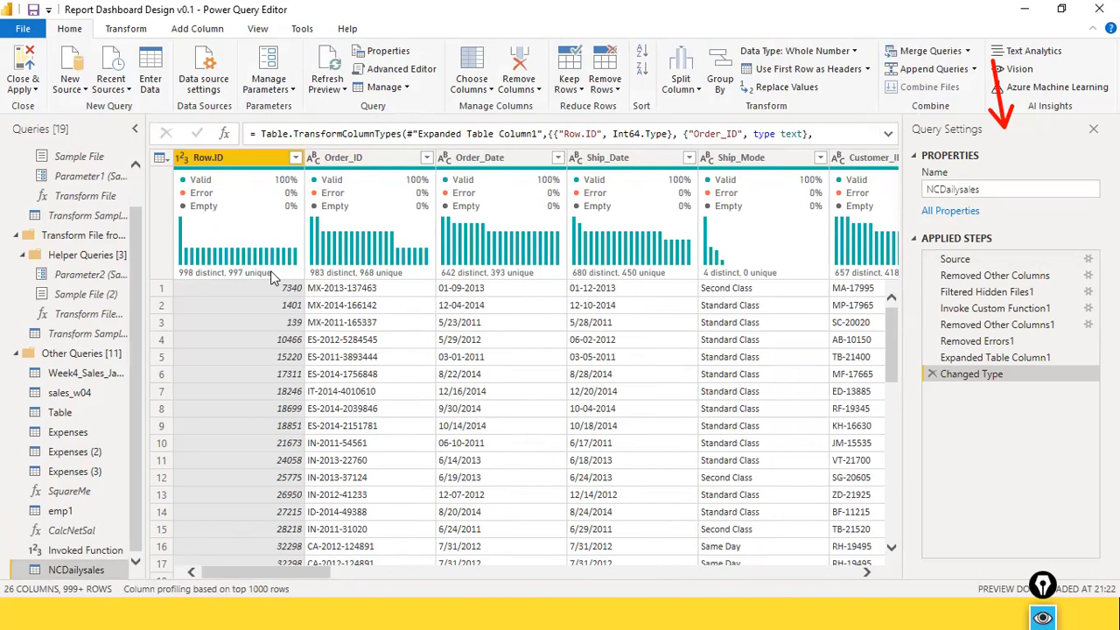
pyautogui.click(126, 29)
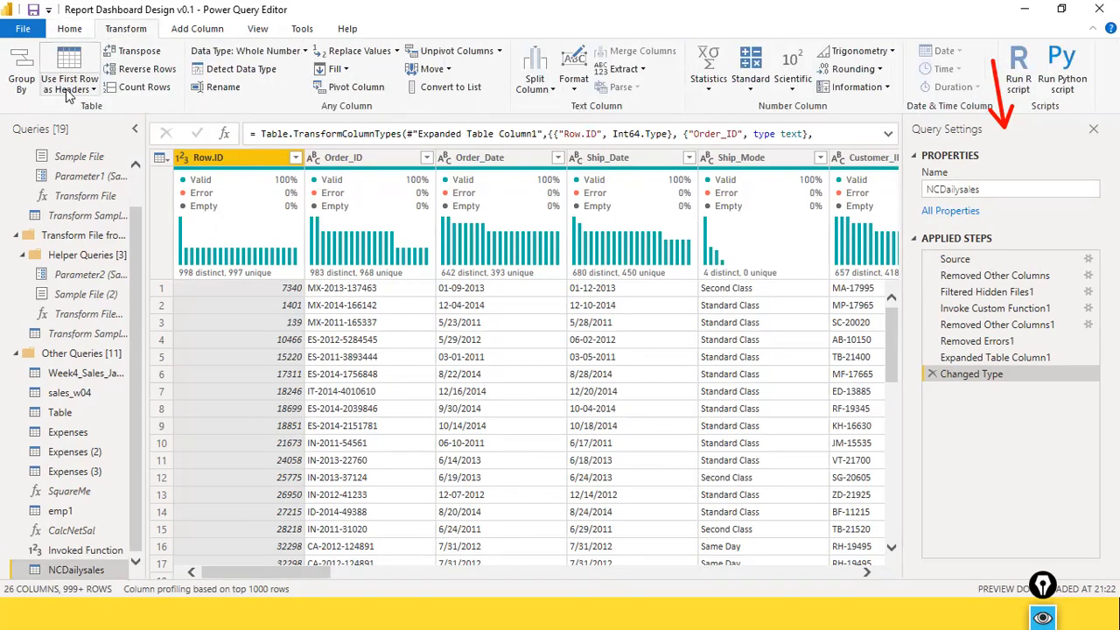
pyautogui.click(122, 90)
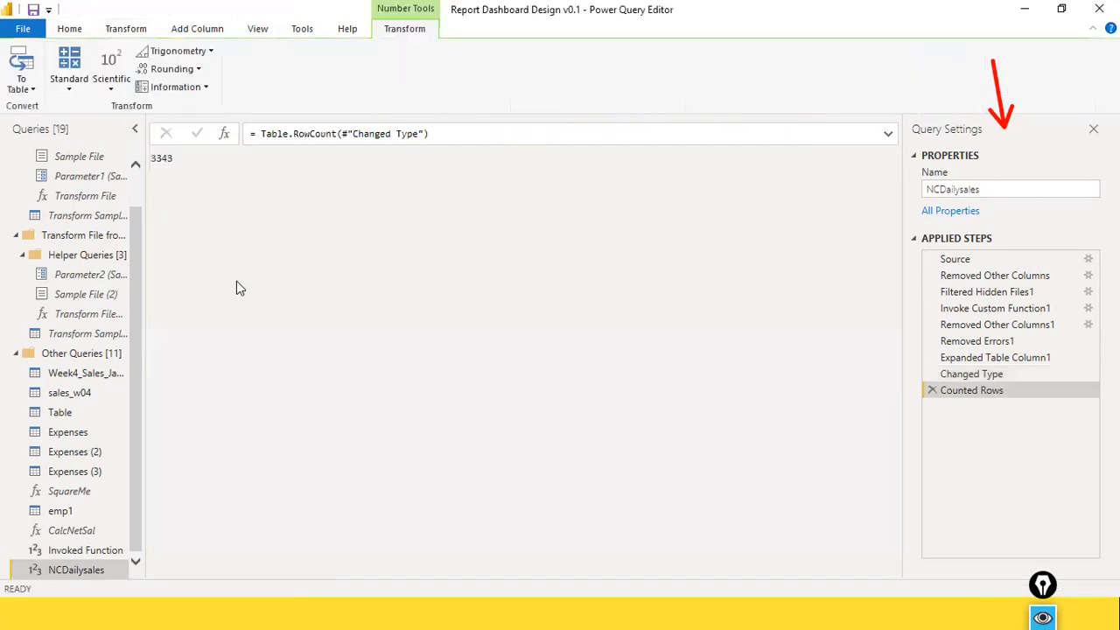
pyautogui.click(932, 391)
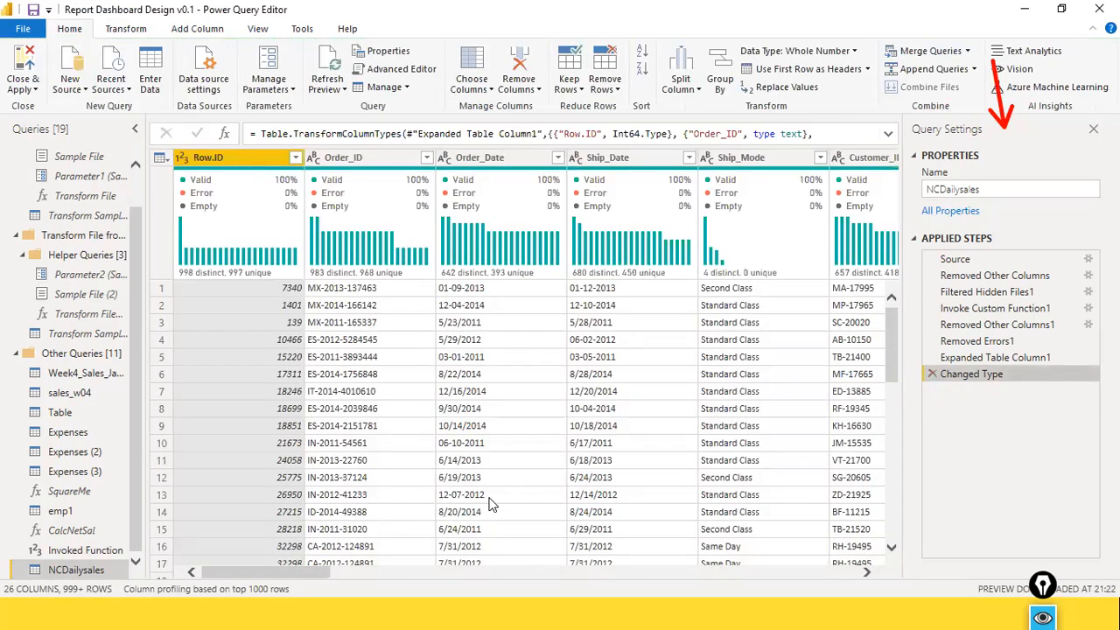
# Switch to the NCDailysales folder in File Explorer, open Mar.csv in Excel to check its last data row, and close it without saving.
pyautogui.hotkey('alt', 'Tab')
pyautogui.press('Tab')
pyautogui.press('Tab')
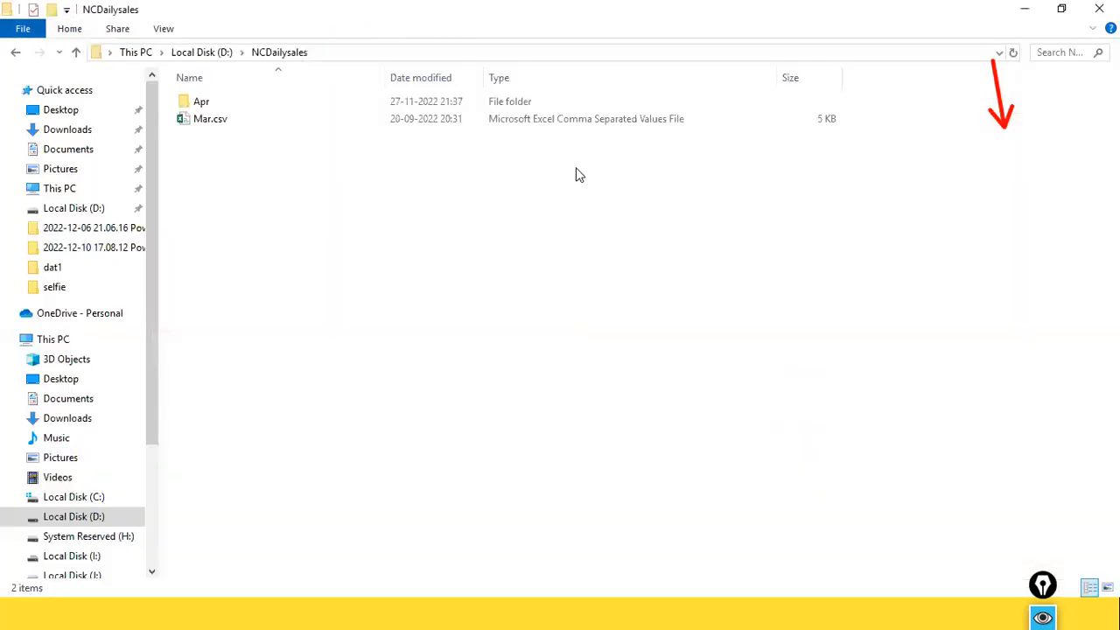
pyautogui.doubleClick(204, 130)
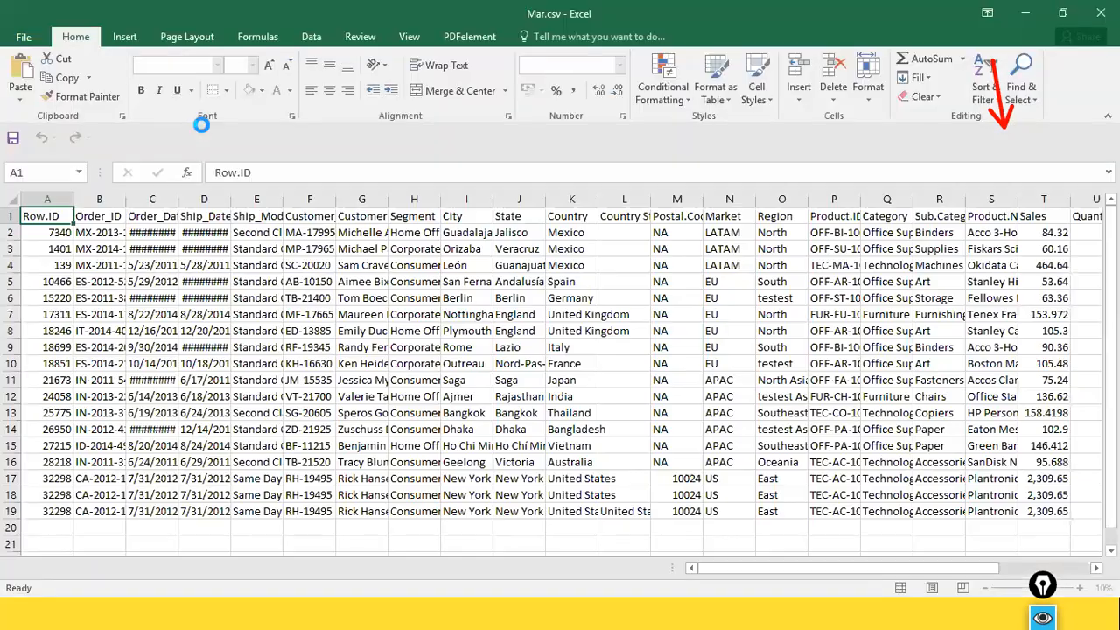
pyautogui.scroll(-3, 131, 307)
pyautogui.scroll(3, 132, 306)
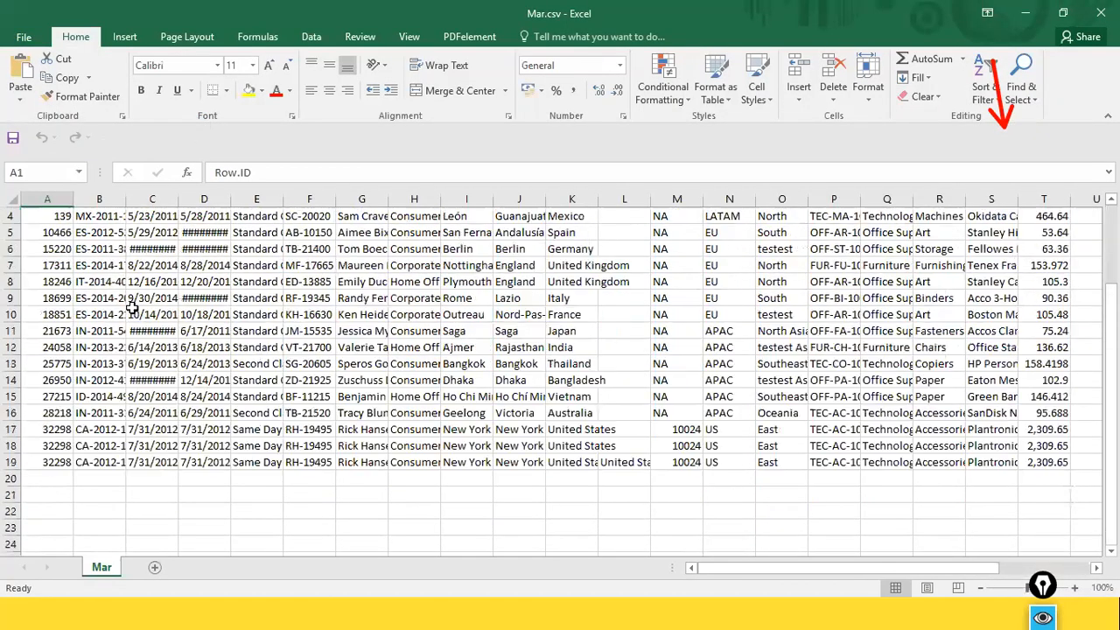
pyautogui.click(58, 508)
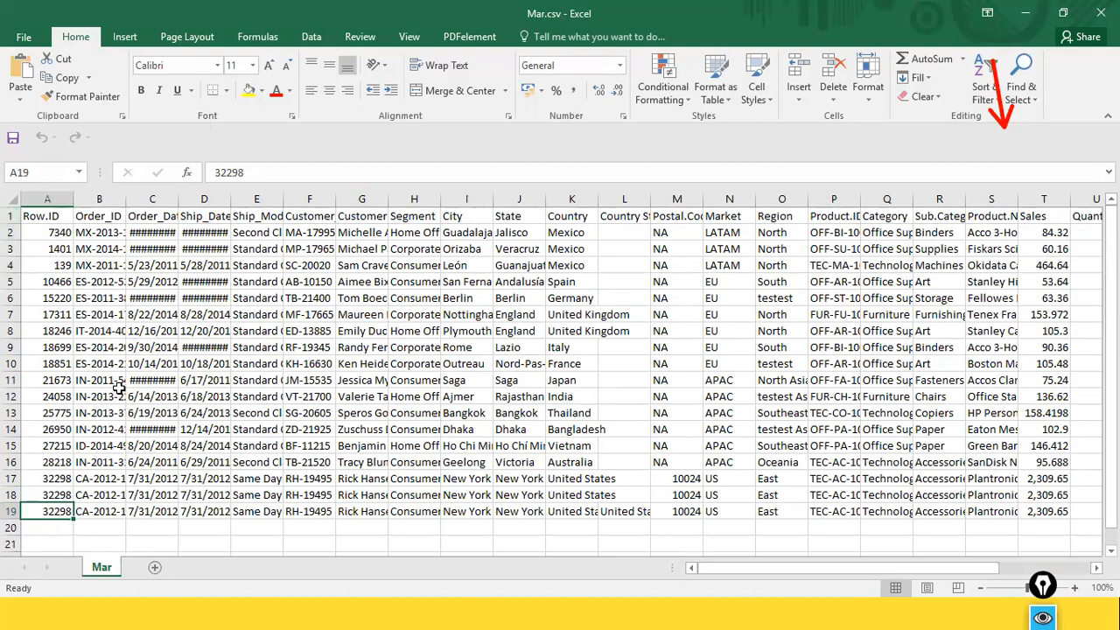
pyautogui.click(1105, 9)
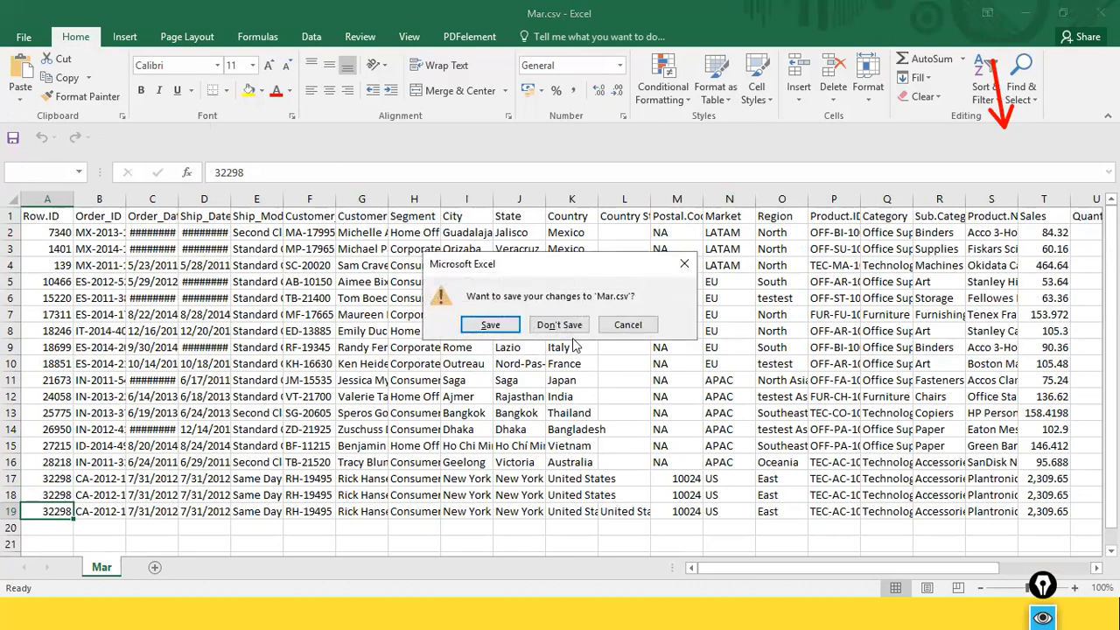
pyautogui.click(567, 331)
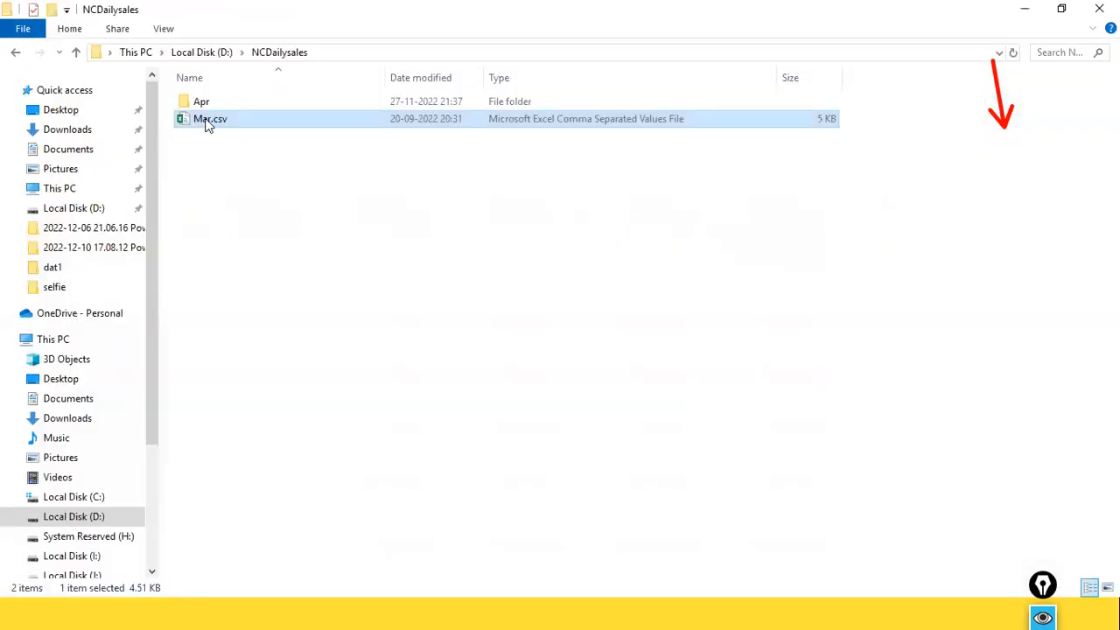
# Open Feb.csv from the Apr subfolder in Excel and find the last row of its data.
pyautogui.doubleClick(202, 103)
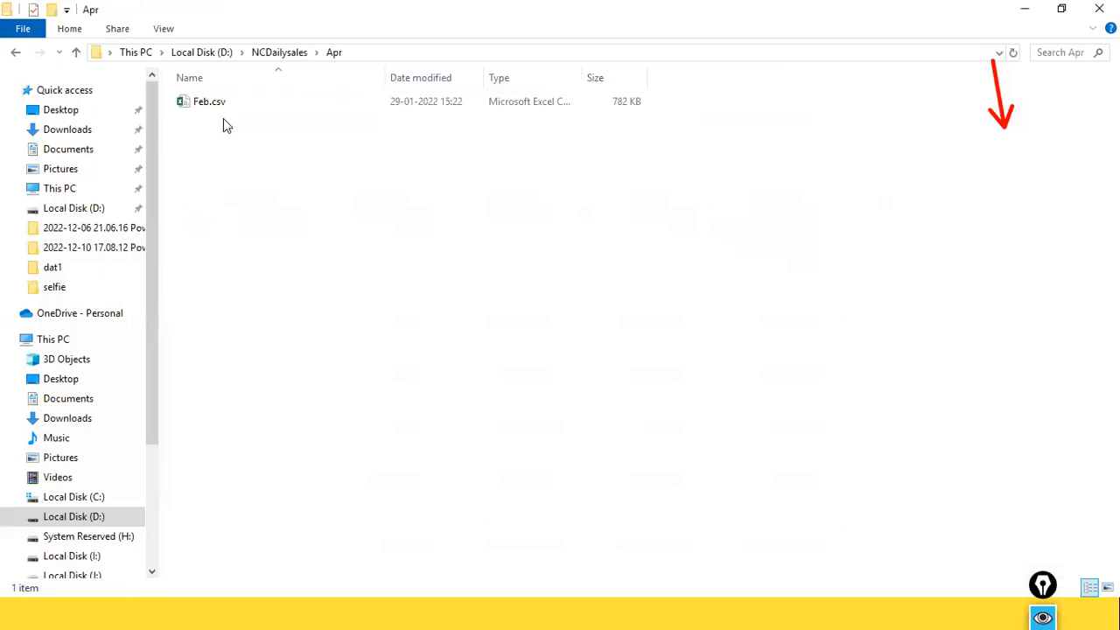
pyautogui.doubleClick(218, 102)
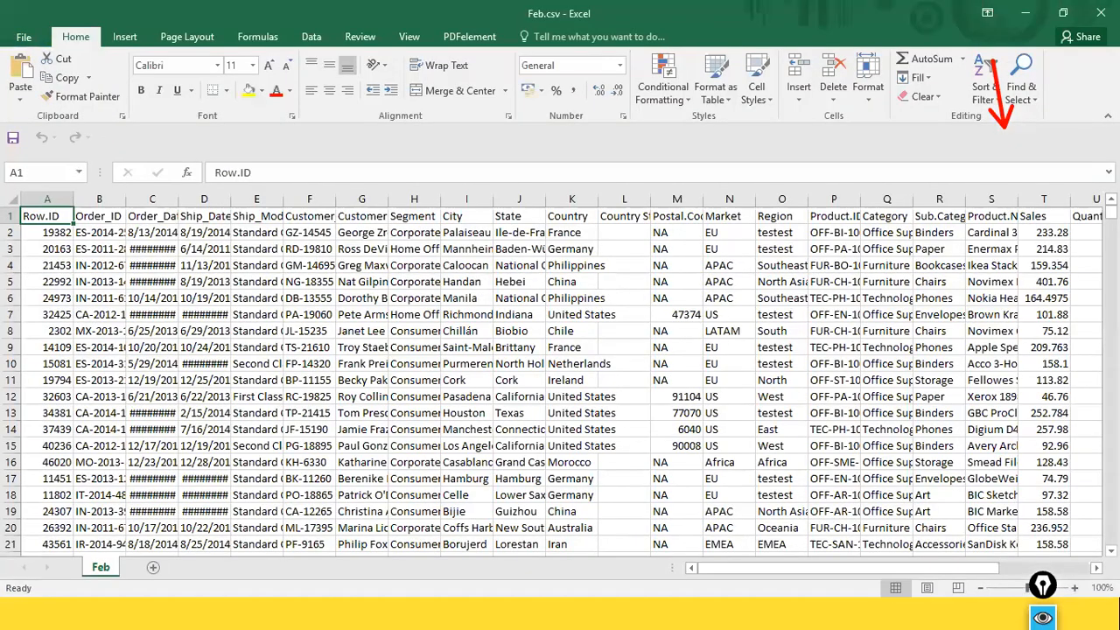
pyautogui.moveTo(1111, 212); pyautogui.dragTo(1112, 537)
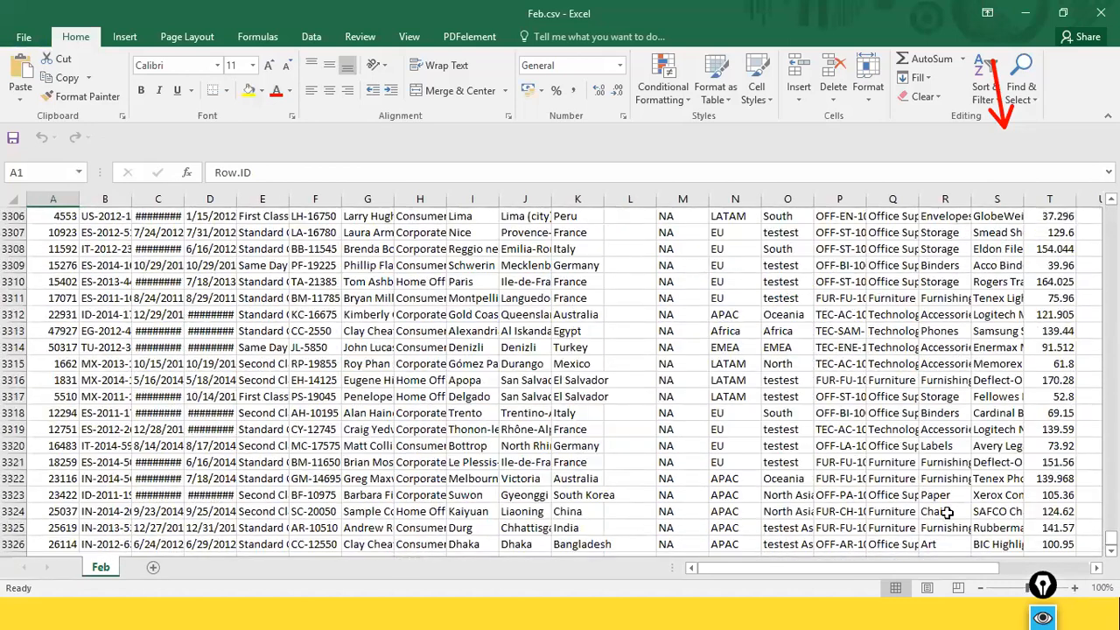
pyautogui.scroll(-3, 560, 446)
pyautogui.click(29, 396)
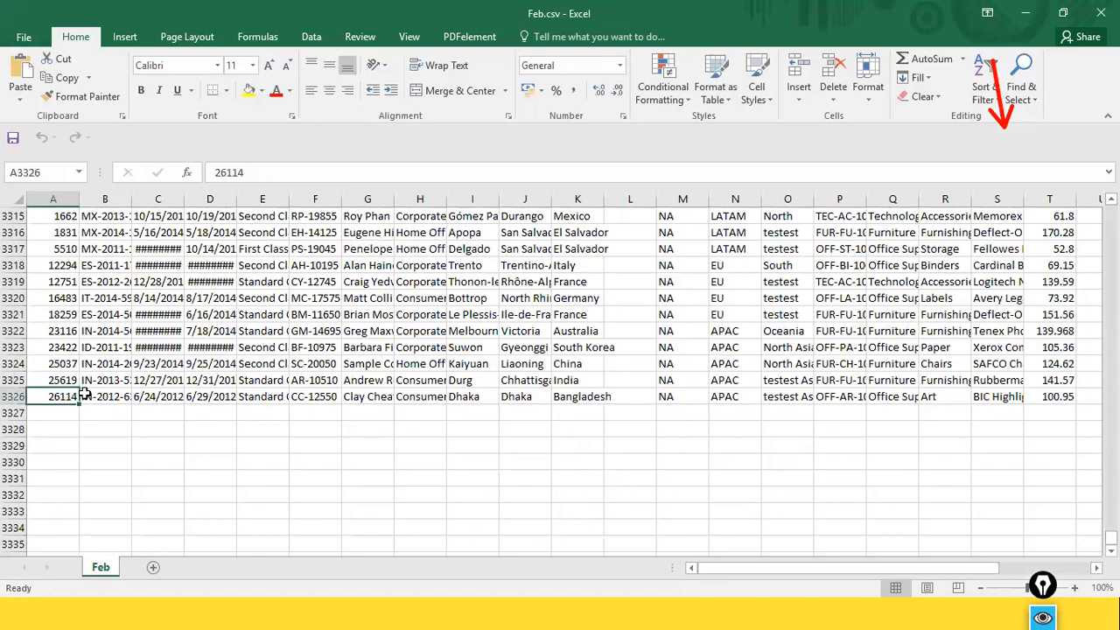
# Add up the two files' row counts in cell C3330 below the Feb.csv data with the formula =3326+18.
pyautogui.click(105, 436)
pyautogui.click(162, 462)
pyautogui.write('=3')
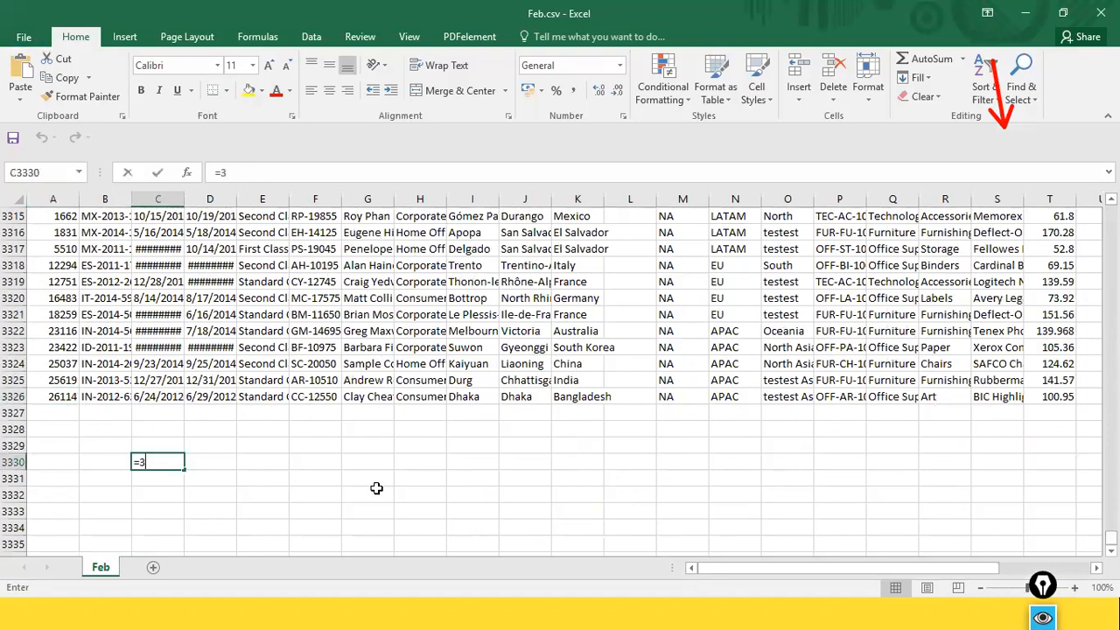
pyautogui.write('326+18')
pyautogui.press('Return')
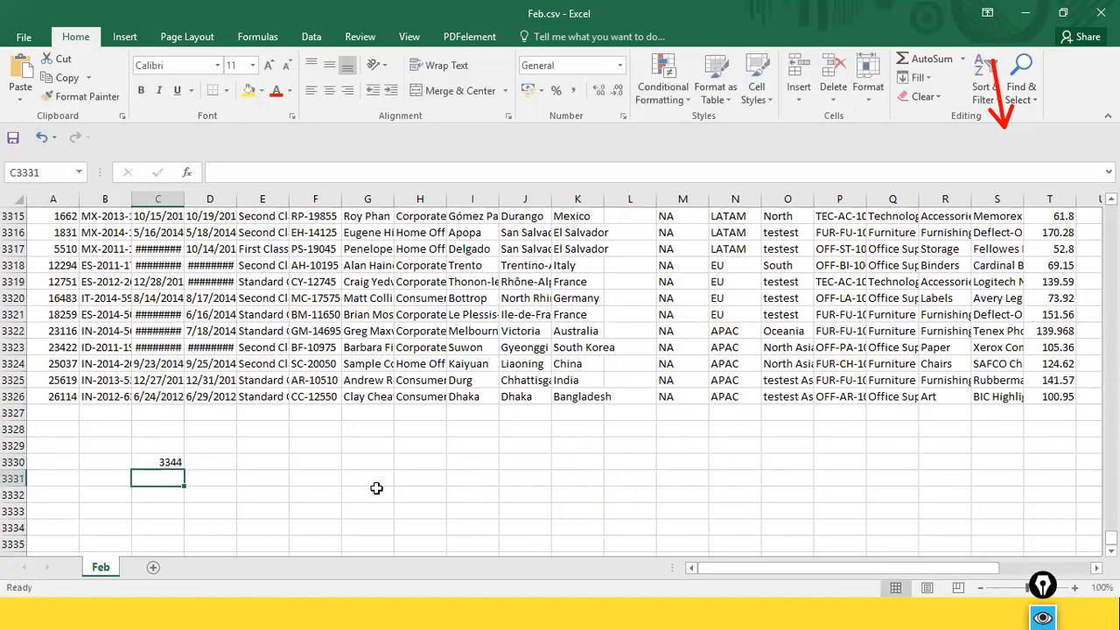
pyautogui.press('Up')
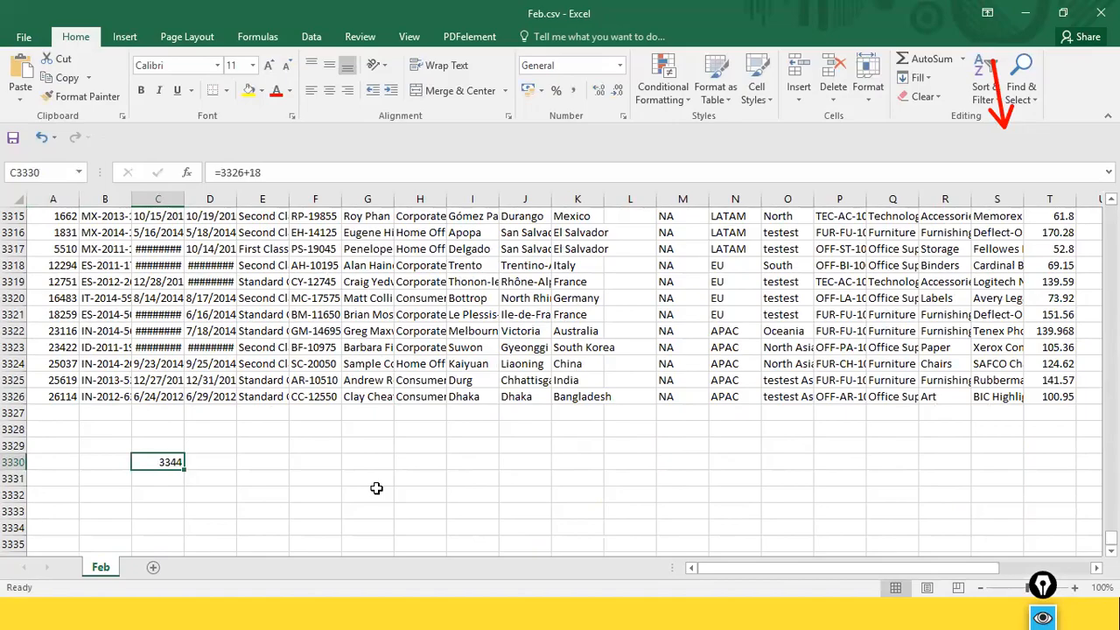
# Look over the last rows of Feb.csv around the row total and switch back to the Power Query Editor.
pyautogui.scroll(19, 295, 460)
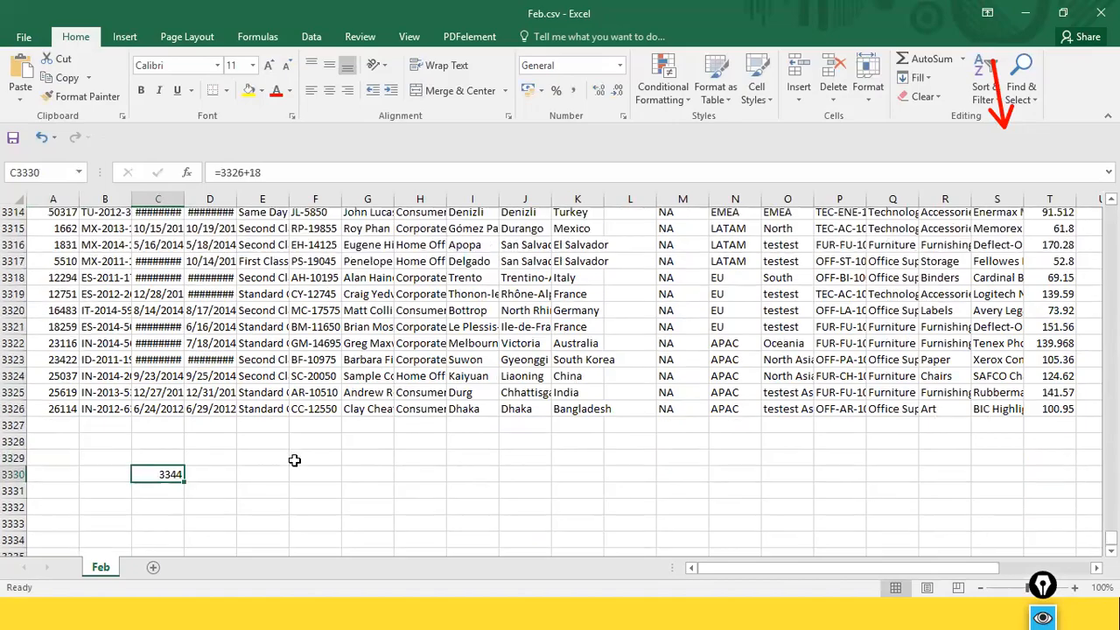
pyautogui.scroll(-20, 295, 460)
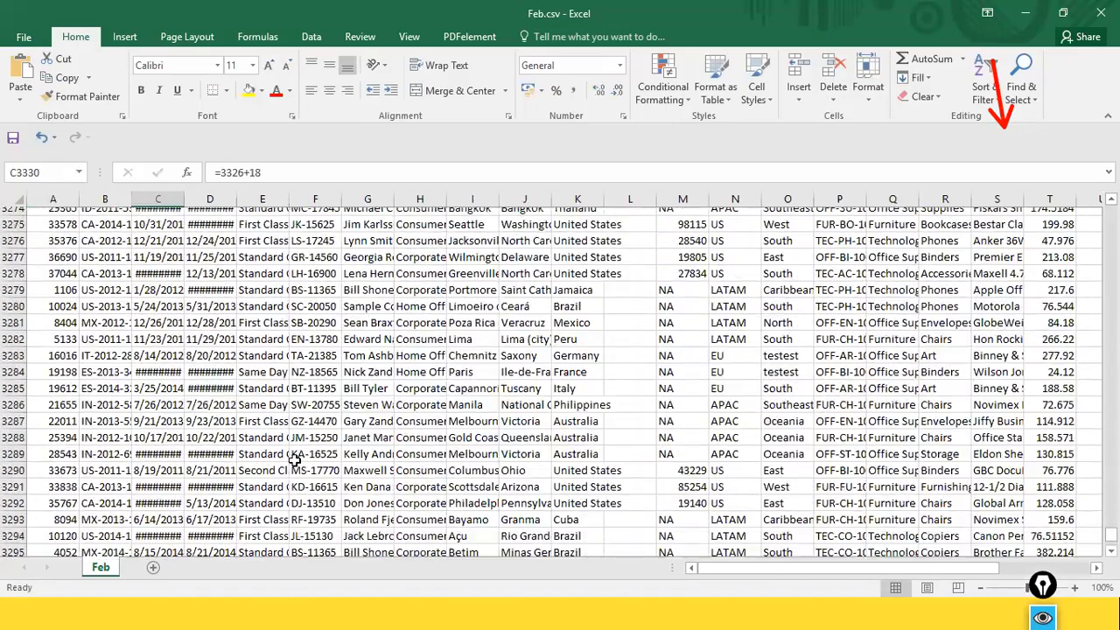
pyautogui.scroll(-1, 295, 460)
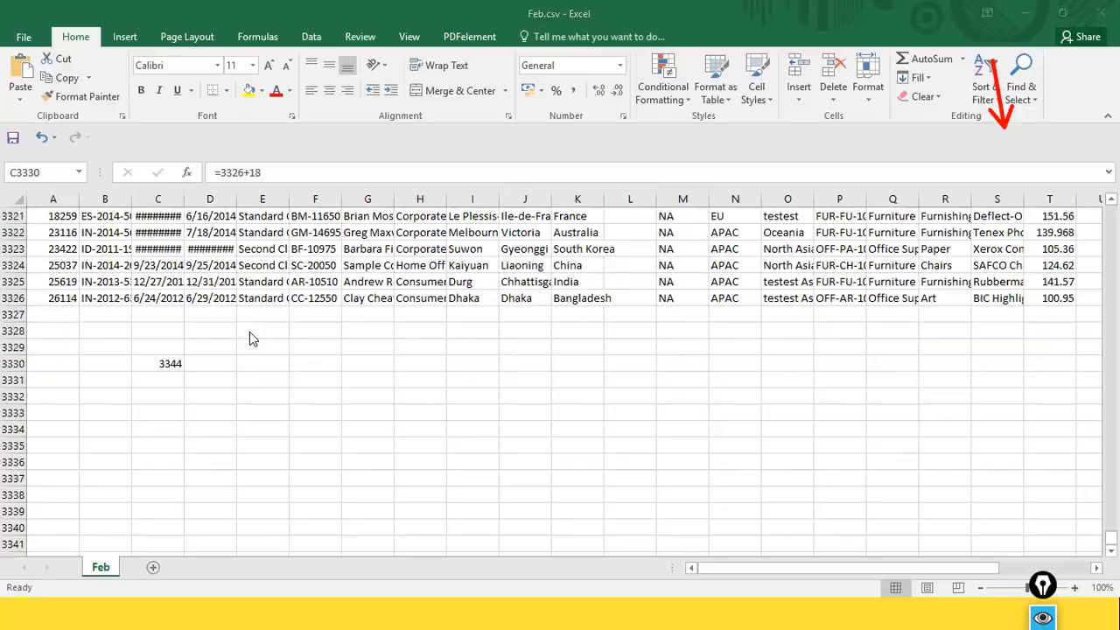
pyautogui.hotkey('alt', 'Tab')
pyautogui.hotkey('alt', 'Tab')
pyautogui.hotkey('alt', 'Tab')
pyautogui.hotkey('alt', 'Tab')
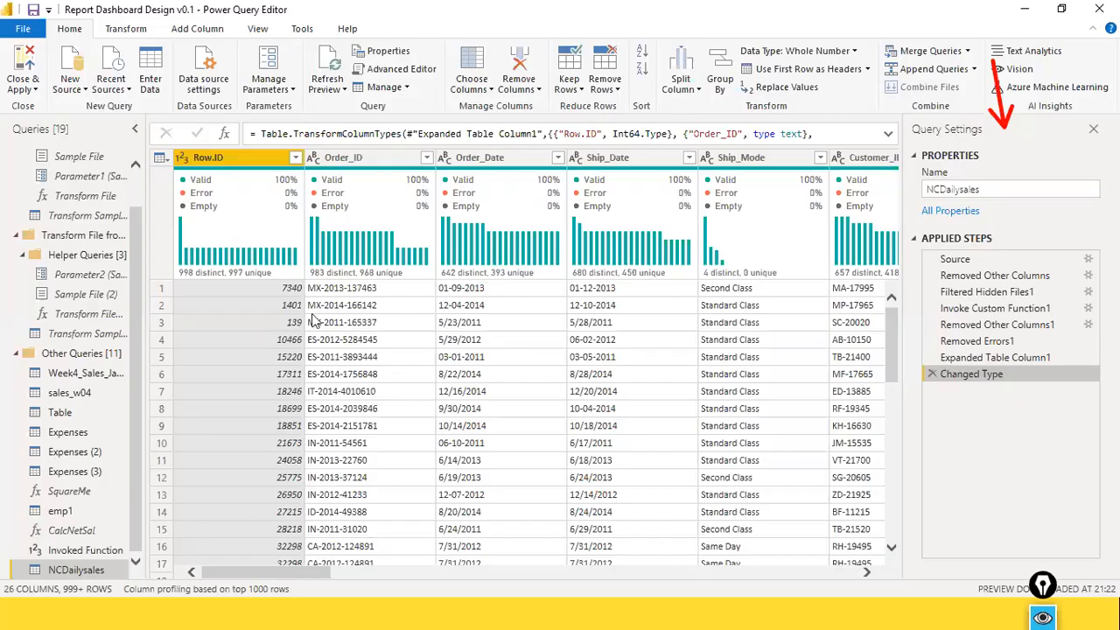
# Count the rows of the NCDailysales query with Count Rows and switch to Feb.csv in Excel.
pyautogui.click(130, 31)
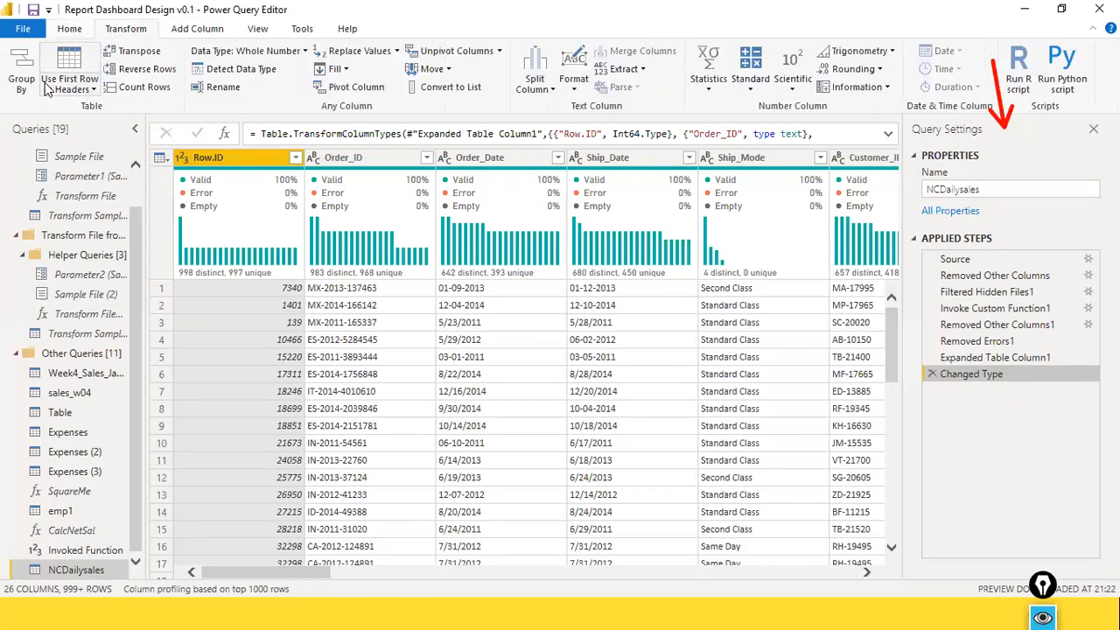
pyautogui.click(144, 88)
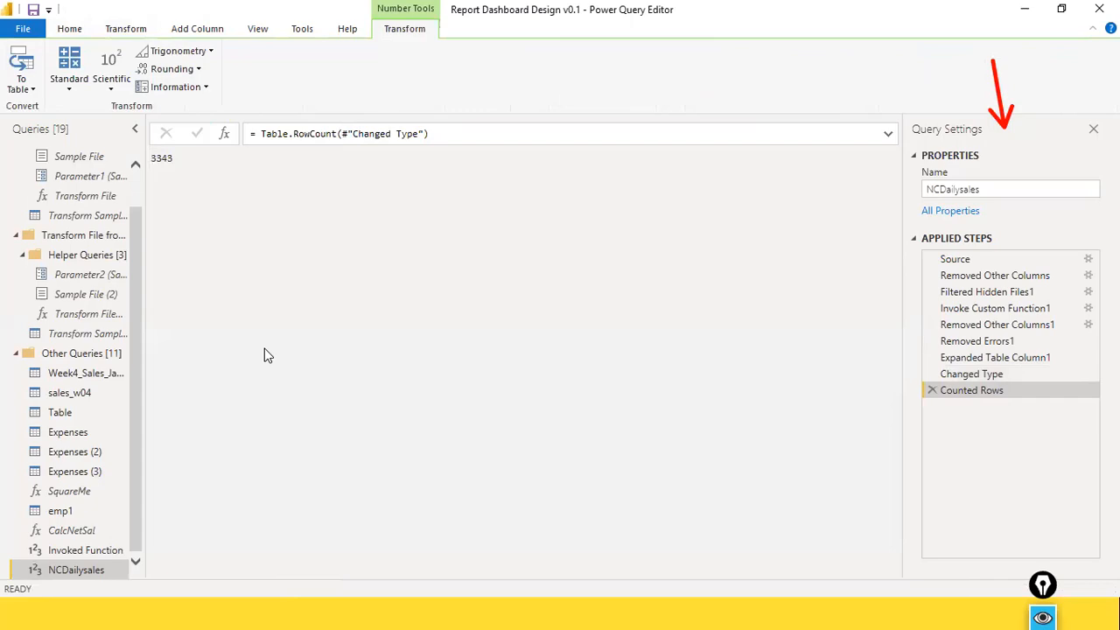
pyautogui.hotkey('alt', 'Tab')
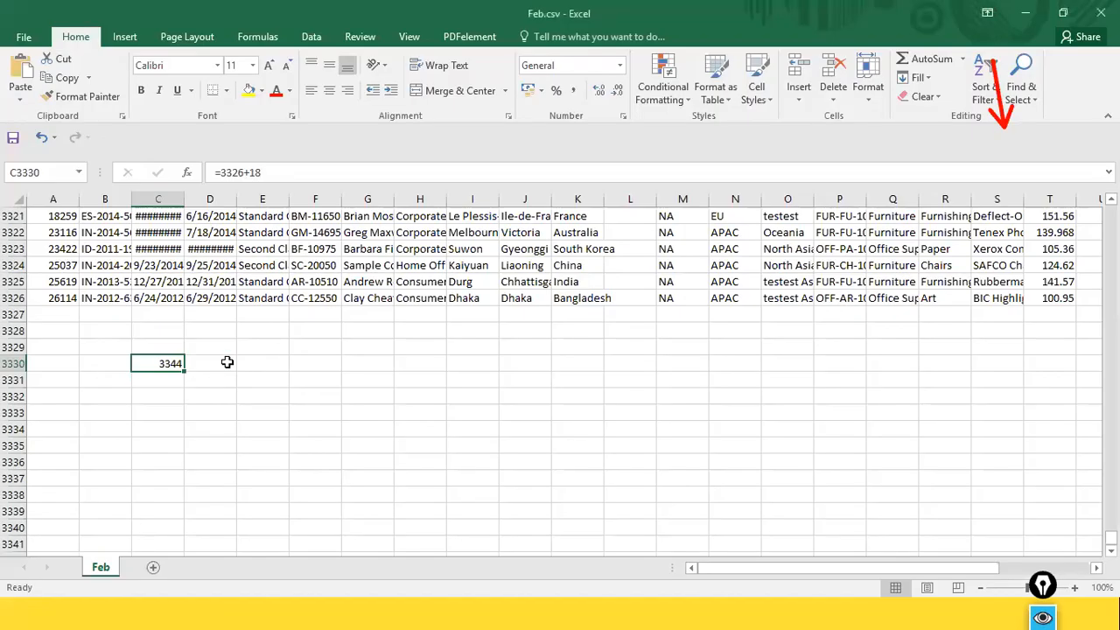
# Check Feb.csv from its last data rows up to the header row and return to the row total below the data.
pyautogui.scroll(18, 226, 362)
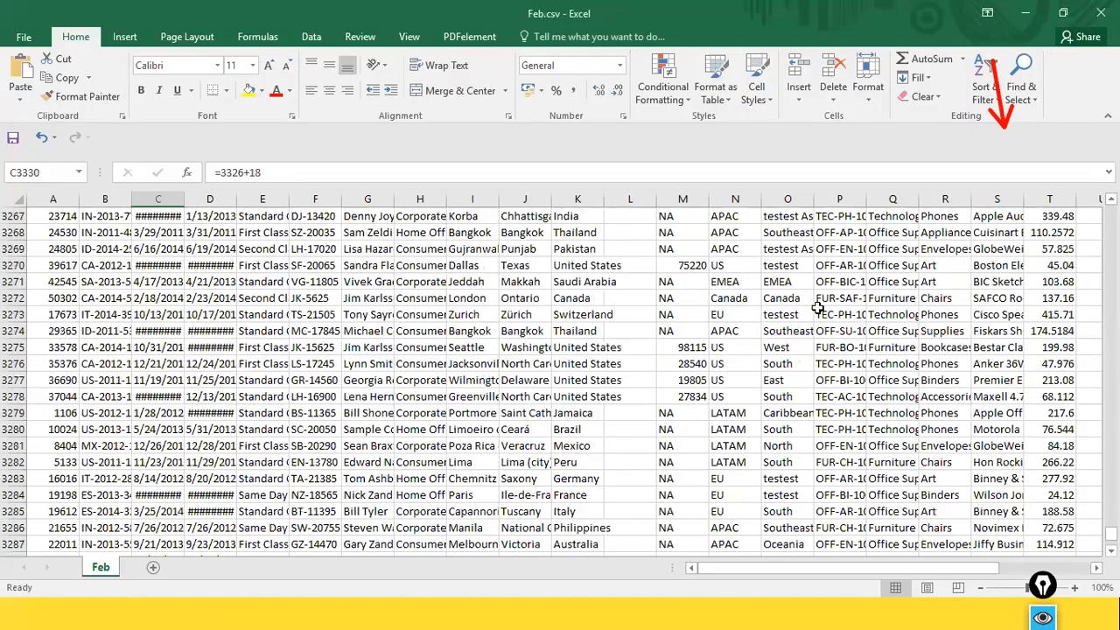
pyautogui.moveTo(1111, 533); pyautogui.dragTo(1111, 211)
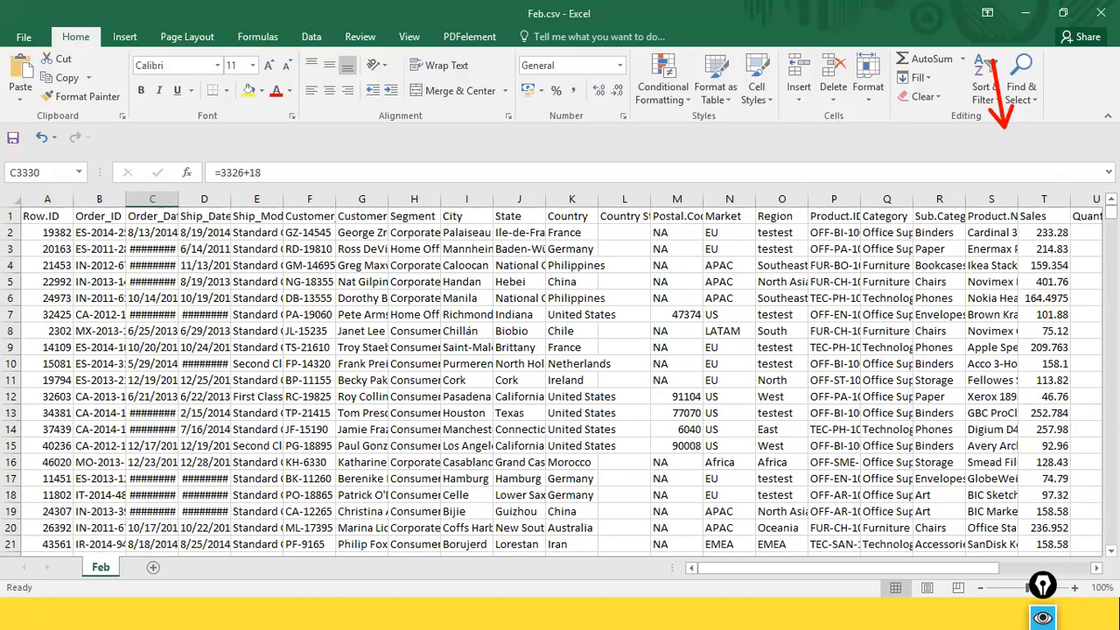
pyautogui.moveTo(1112, 212); pyautogui.dragTo(1112, 536)
pyautogui.scroll(-3, 221, 511)
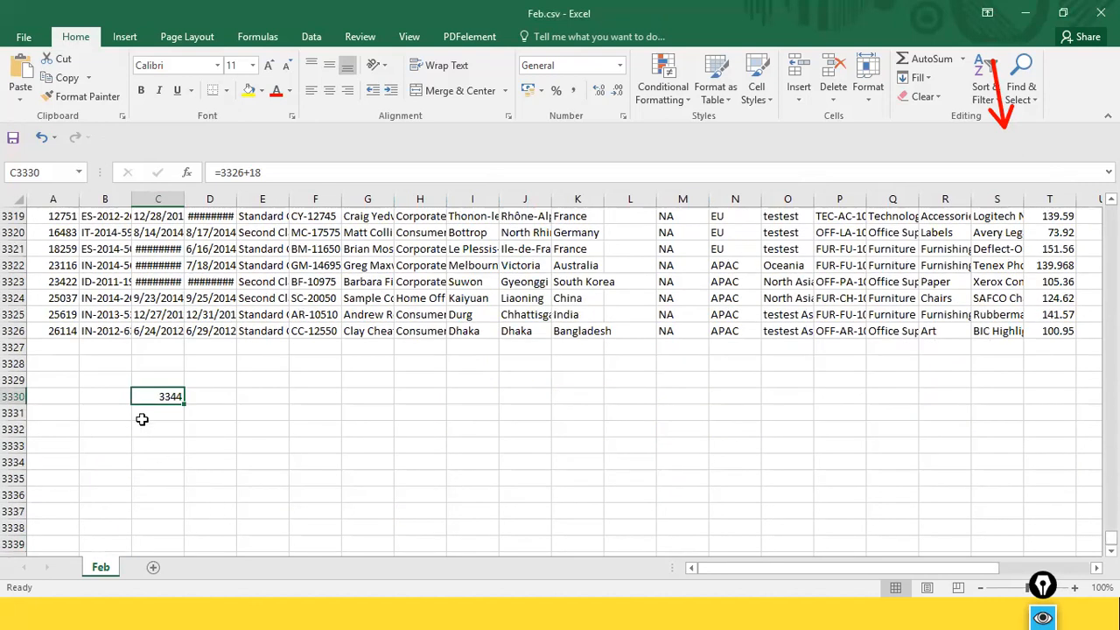
# Correct the row total in cell C3330 to =3325+18 so that the header row is left out.
pyautogui.click(244, 172)
pyautogui.press('BackSpace')
pyautogui.write('6')
pyautogui.press('BackSpace')
pyautogui.write('5')
pyautogui.press('Return')
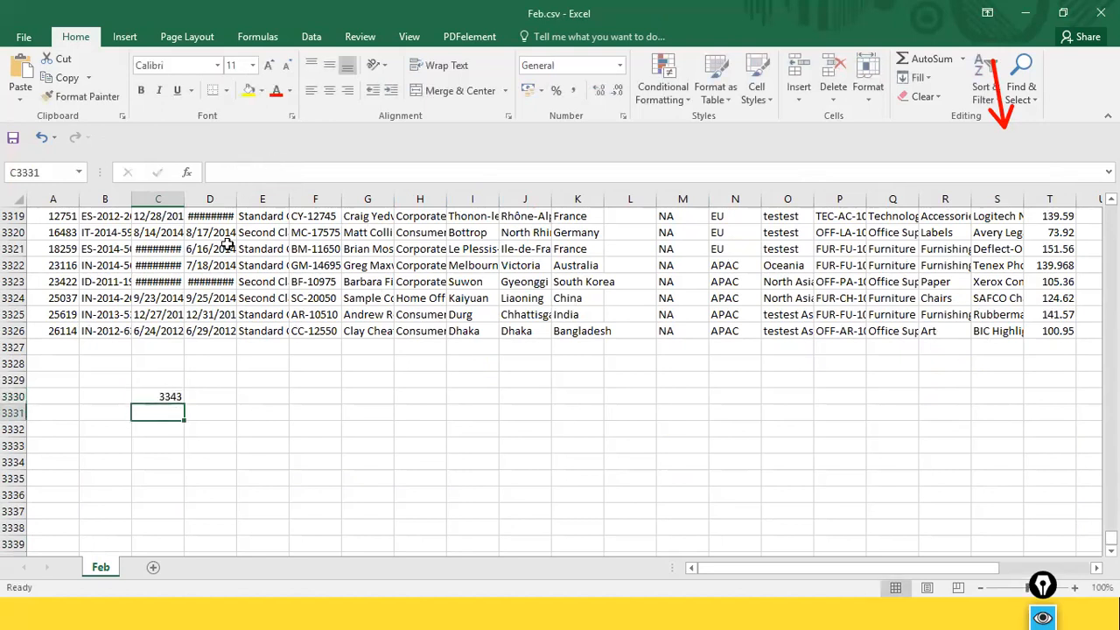
pyautogui.click(172, 394)
# Return to the Power Query Editor, delete the Counted Rows step from NCDailysales, and close and apply the queries.
pyautogui.hotkey('alt', 'Tab')
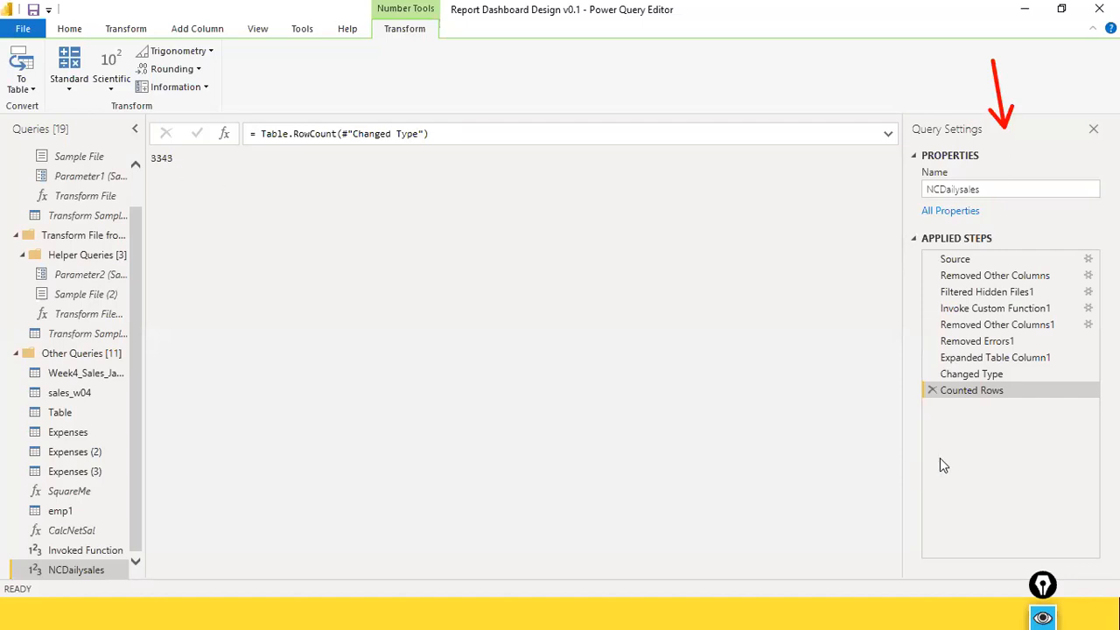
pyautogui.click(935, 391)
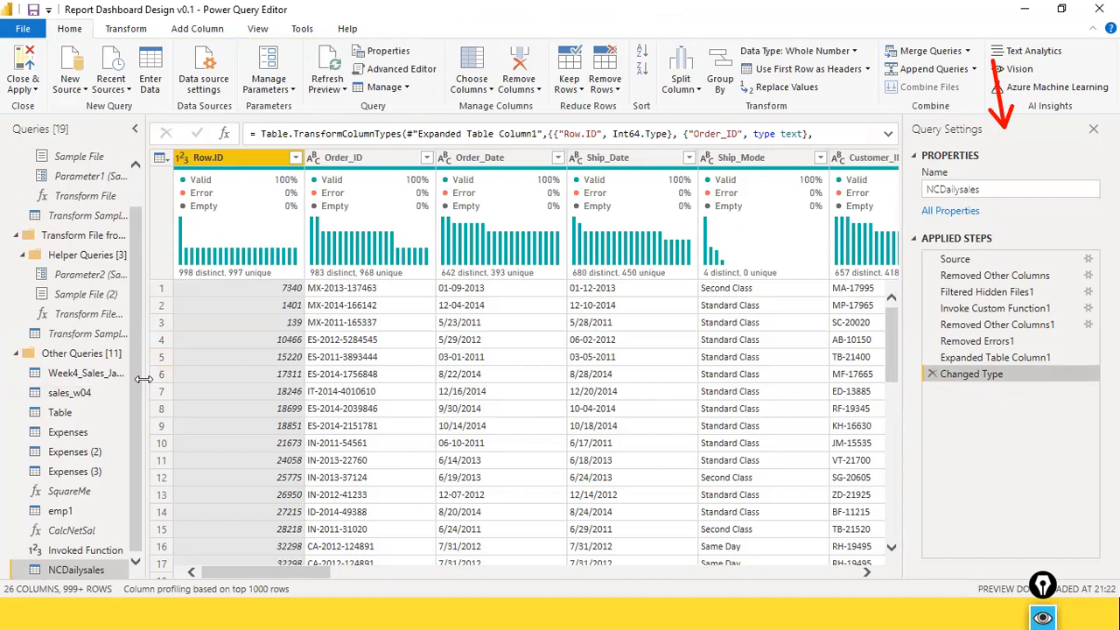
pyautogui.click(34, 90)
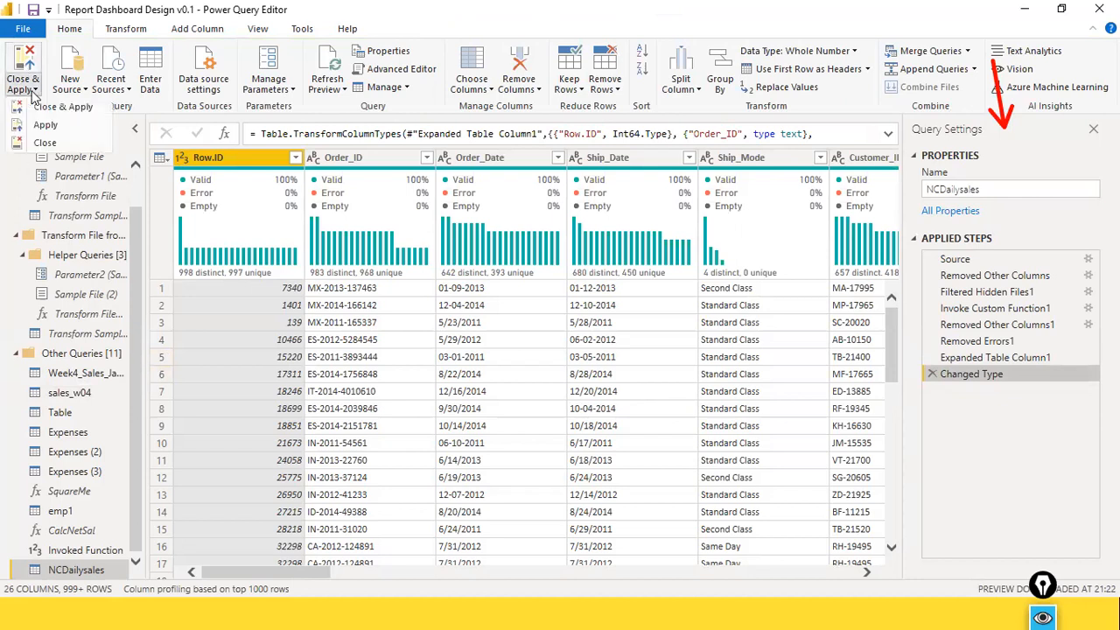
pyautogui.click(53, 113)
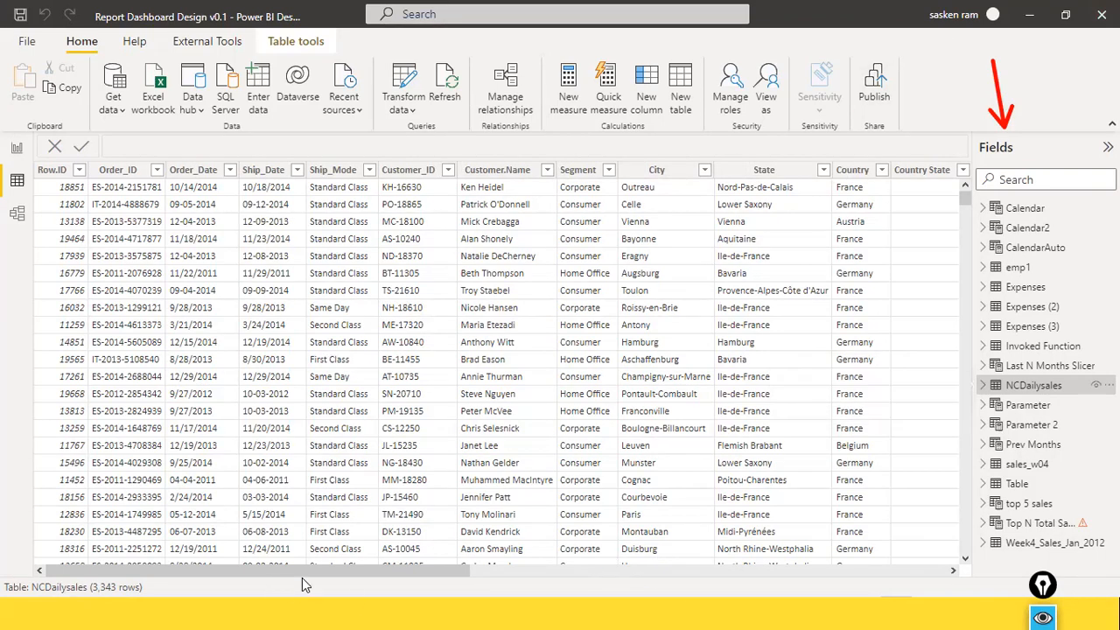
# Add an empty table visual to Page 8 in the report view and move it further into the canvas.
pyautogui.click(17, 147)
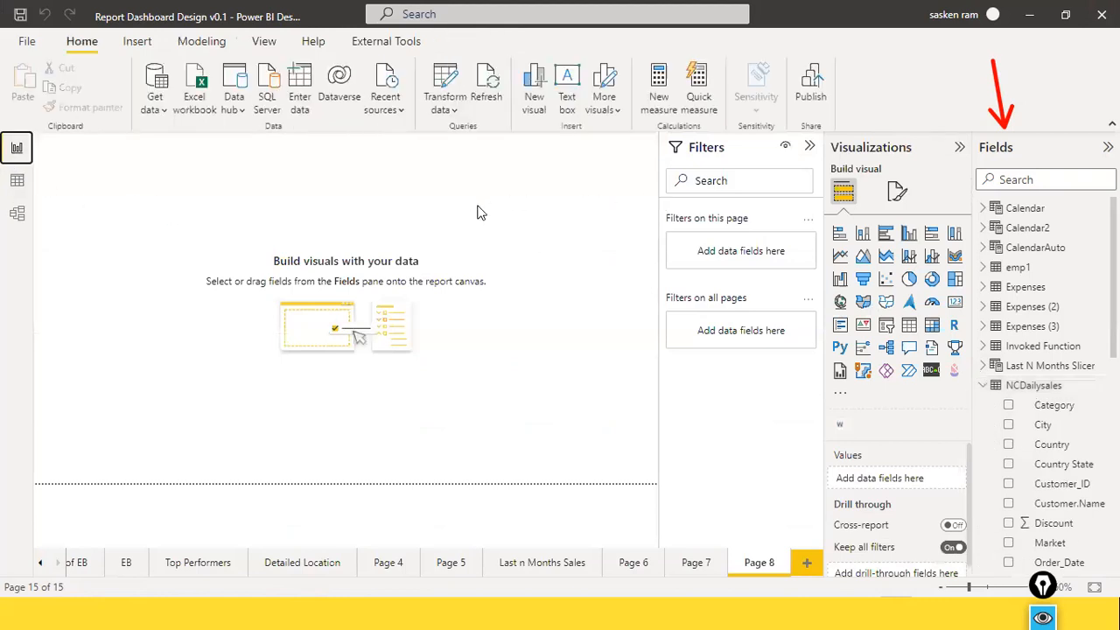
pyautogui.click(908, 326)
pyautogui.moveTo(118, 174); pyautogui.dragTo(271, 313)
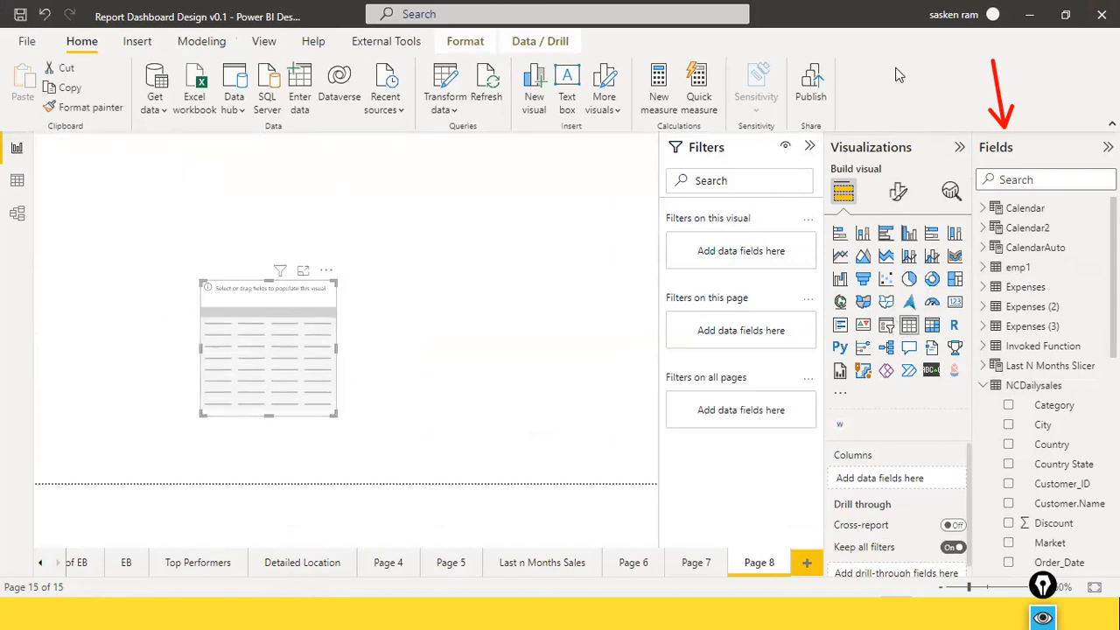
pyautogui.moveTo(878, 52); pyautogui.dragTo(876, 137)
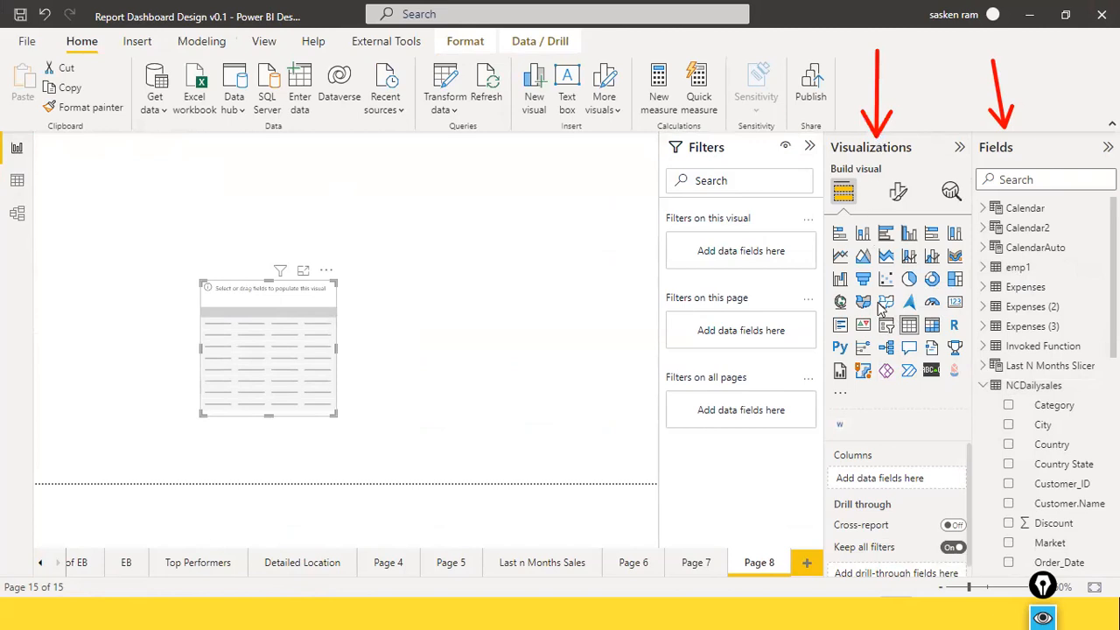
pyautogui.moveTo(880, 302)
pyautogui.mouseDown()
pyautogui.moveTo(896, 302)
pyautogui.moveTo(905, 328)
pyautogui.mouseUp()
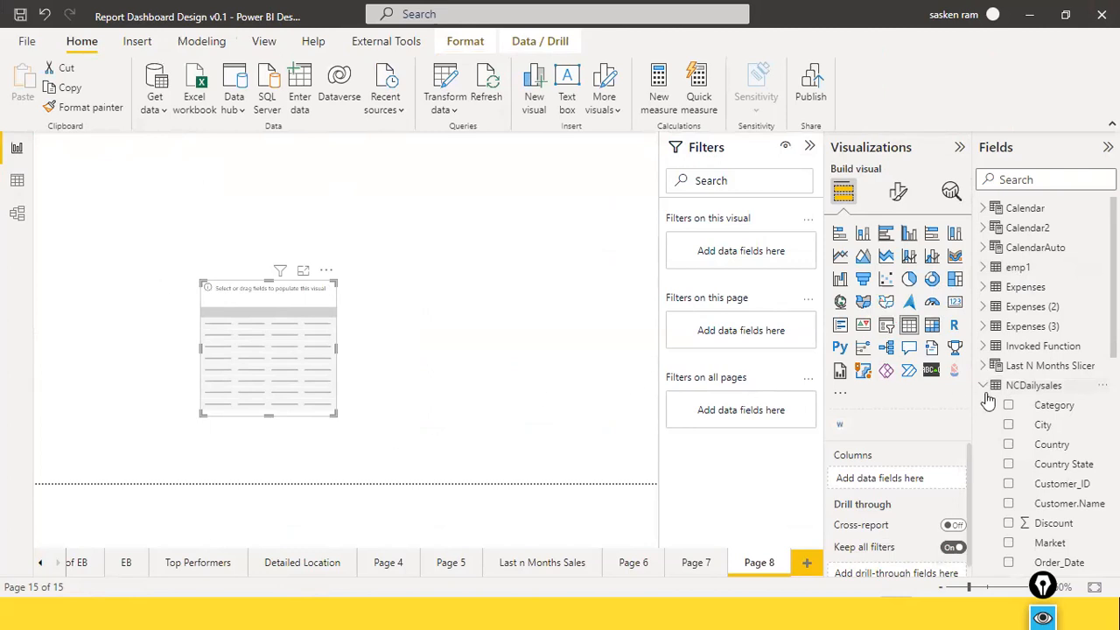
# Add the Category and Sales fields of NCDailysales to the table visual.
pyautogui.scroll(-6, 1081, 350)
pyautogui.scroll(-4, 1077, 348)
pyautogui.scroll(3, 1041, 359)
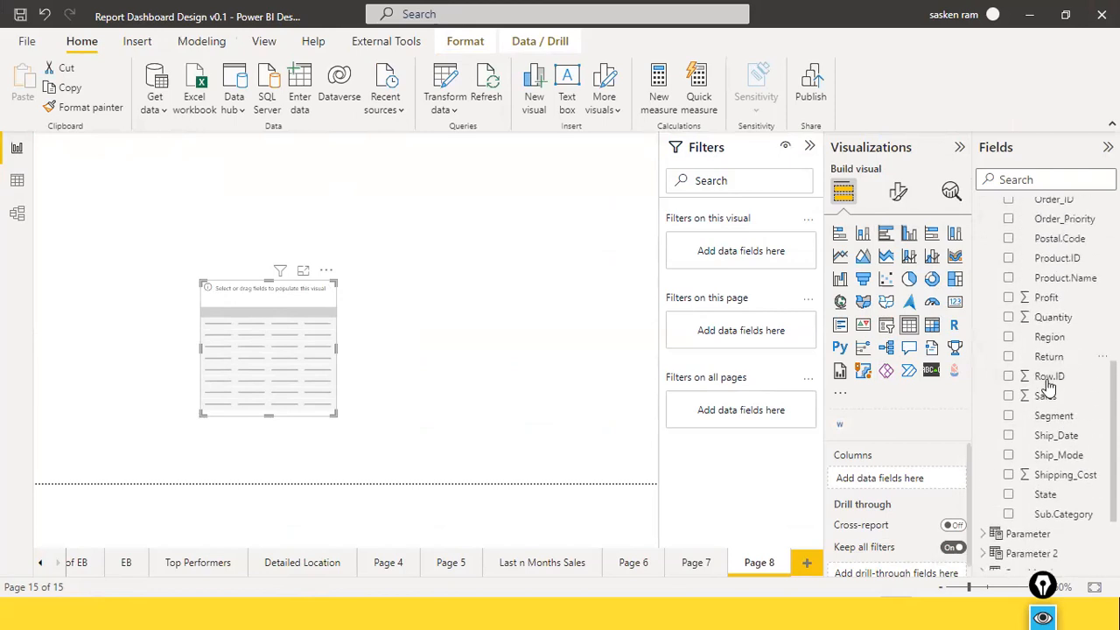
pyautogui.scroll(5, 1055, 372)
pyautogui.moveTo(897, 275); pyautogui.dragTo(245, 337)
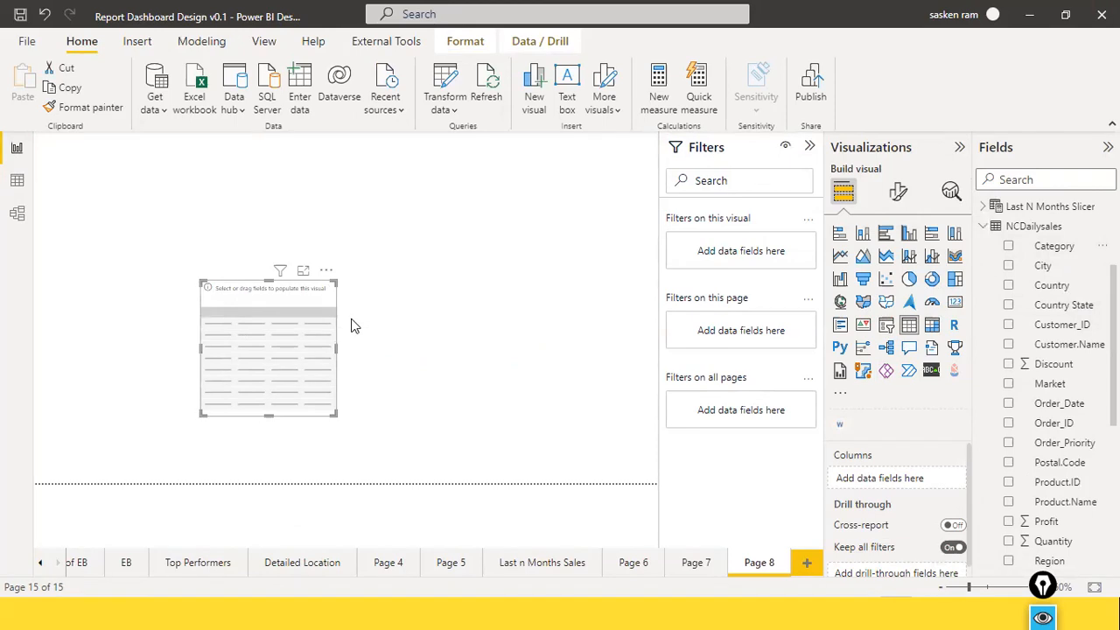
pyautogui.moveTo(1070, 247); pyautogui.dragTo(282, 345)
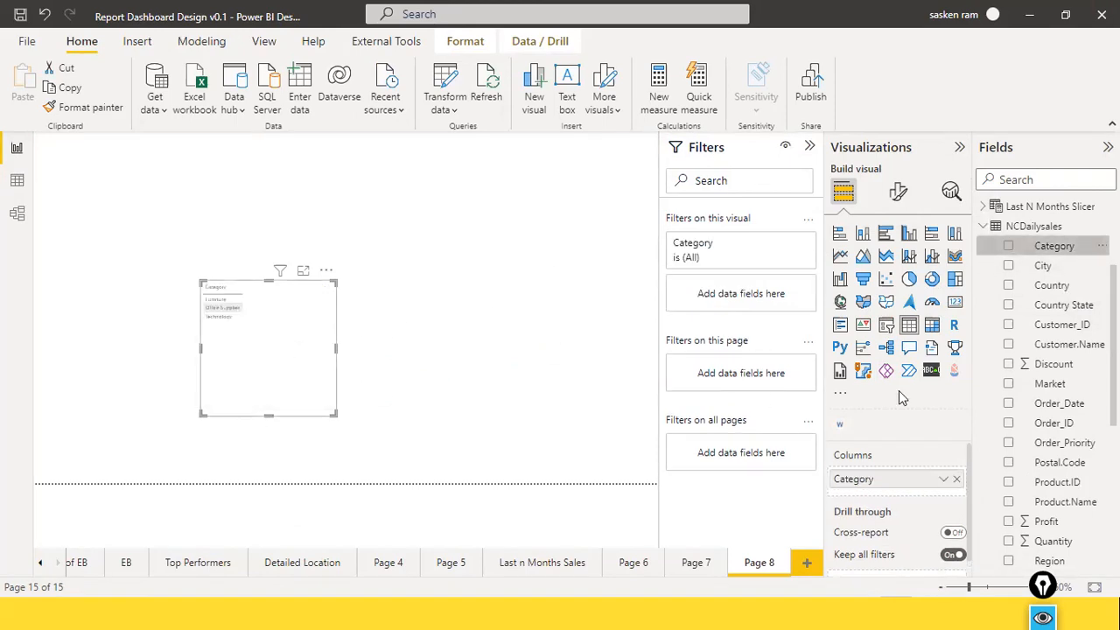
pyautogui.scroll(-3, 1041, 438)
pyautogui.moveTo(1047, 451); pyautogui.dragTo(293, 303)
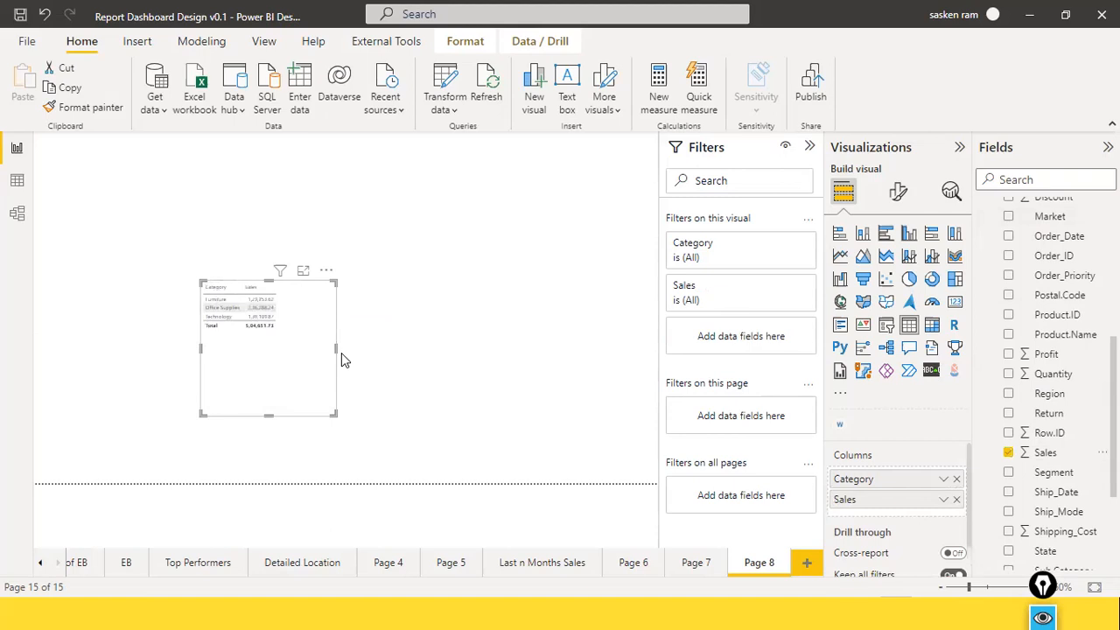
# Widen the table visual and set its global font size to 12.
pyautogui.moveTo(337, 347); pyautogui.dragTo(402, 350)
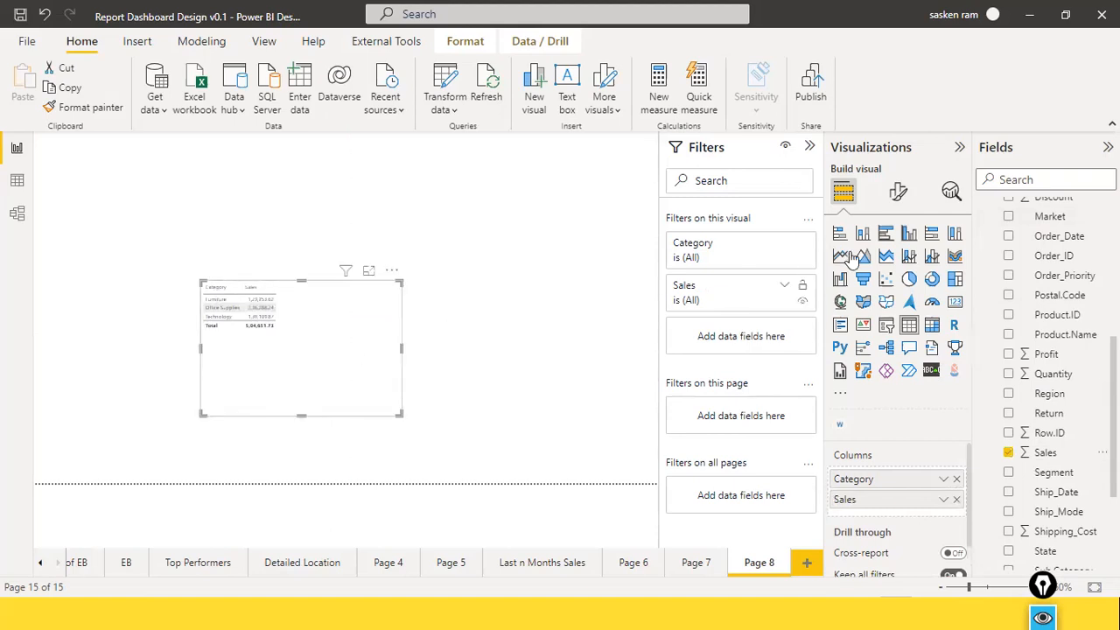
pyautogui.click(899, 191)
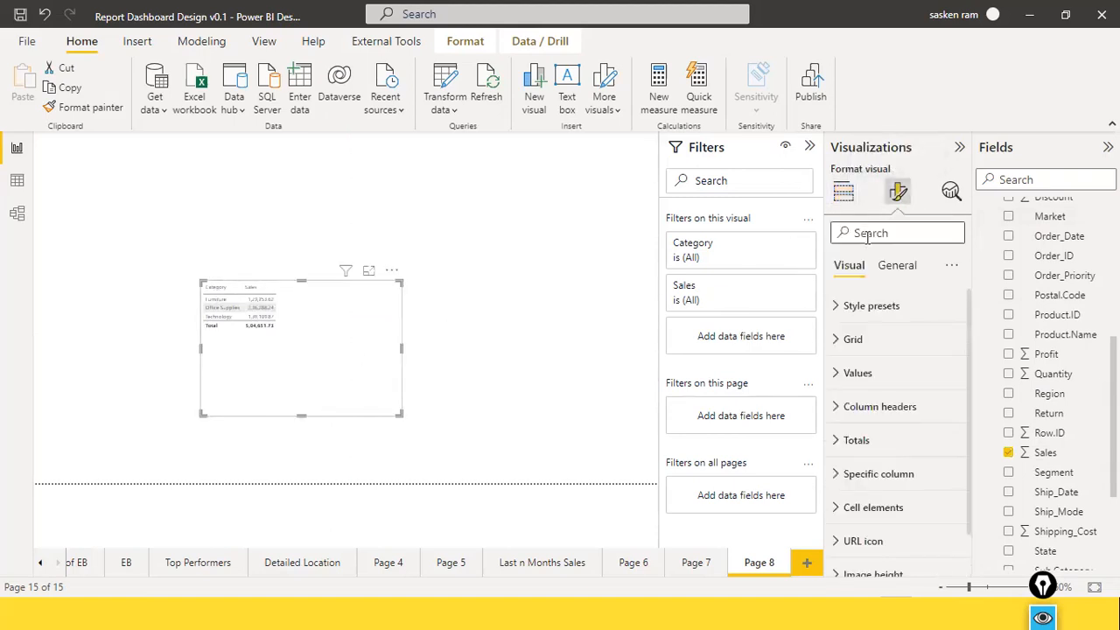
pyautogui.click(869, 233)
pyautogui.write('font')
pyautogui.click(862, 345)
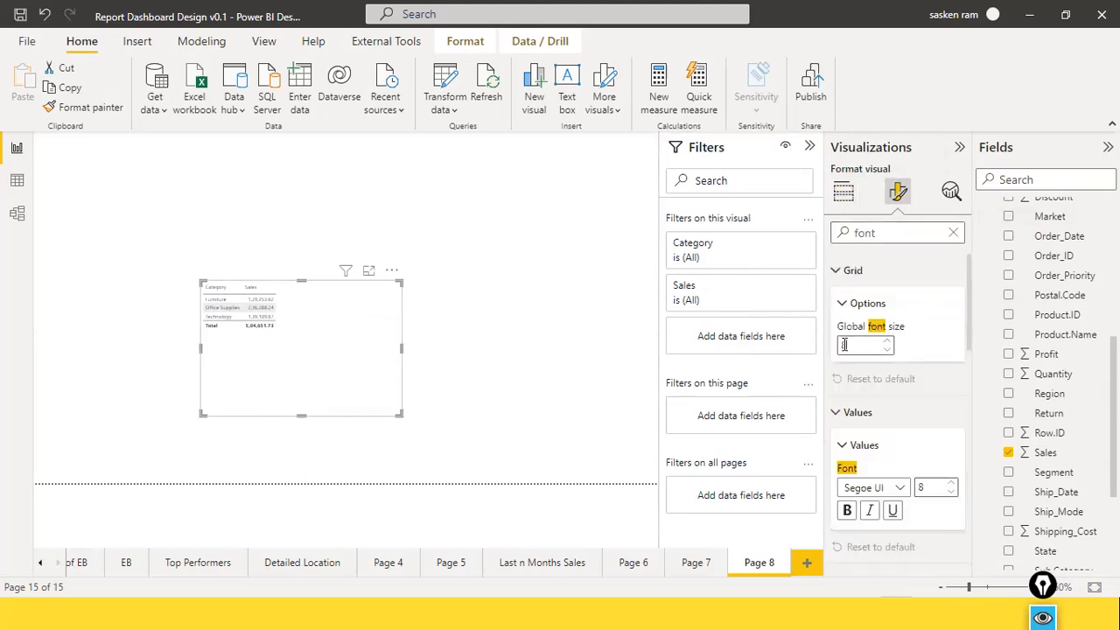
pyautogui.write('12')
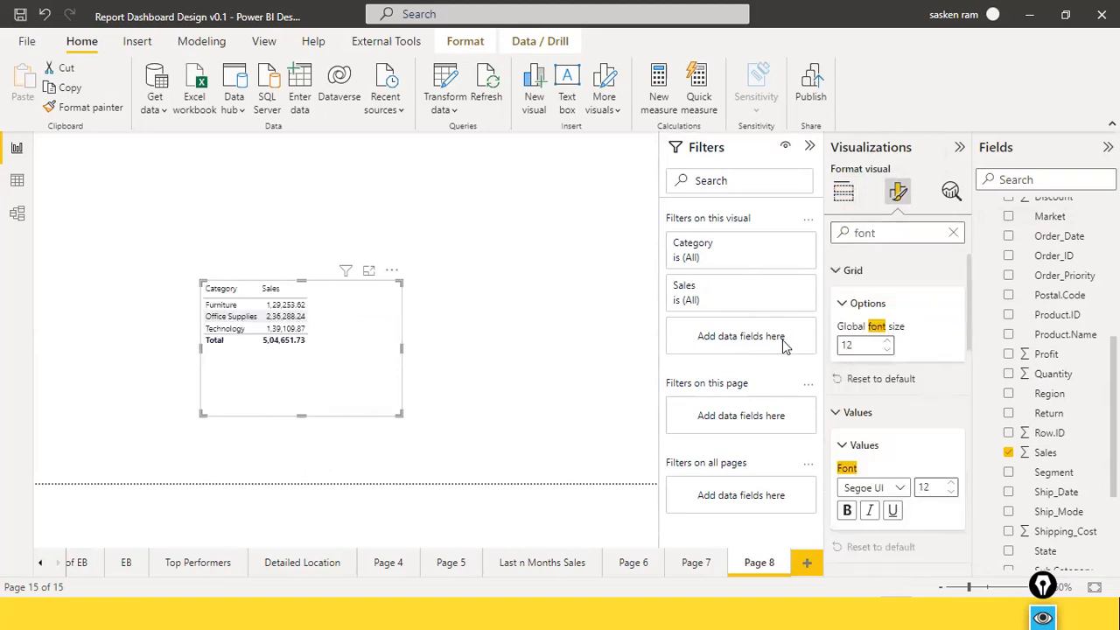
pyautogui.click(599, 320)
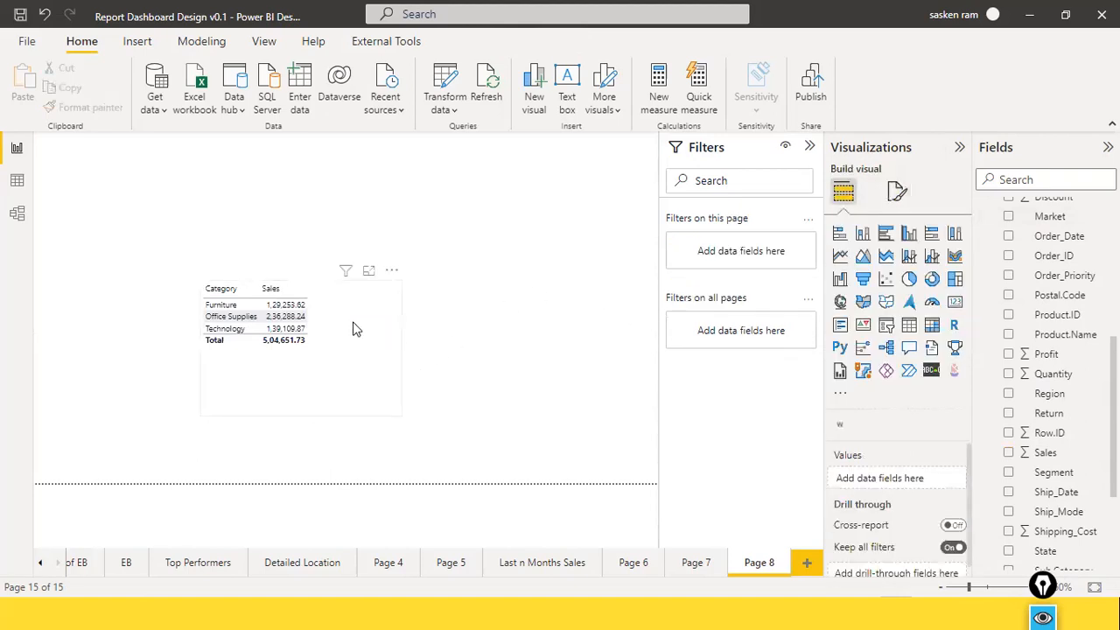
# Reduce the table visual's height to fit its rows and deselect it.
pyautogui.click(325, 377)
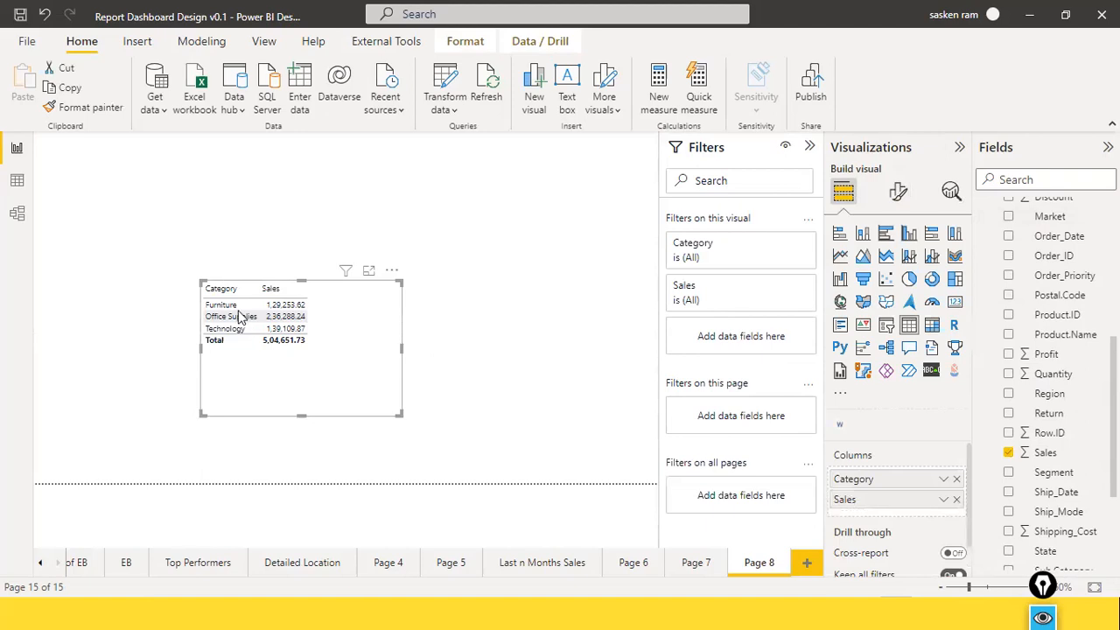
pyautogui.moveTo(302, 413); pyautogui.dragTo(313, 368)
pyautogui.click(516, 364)
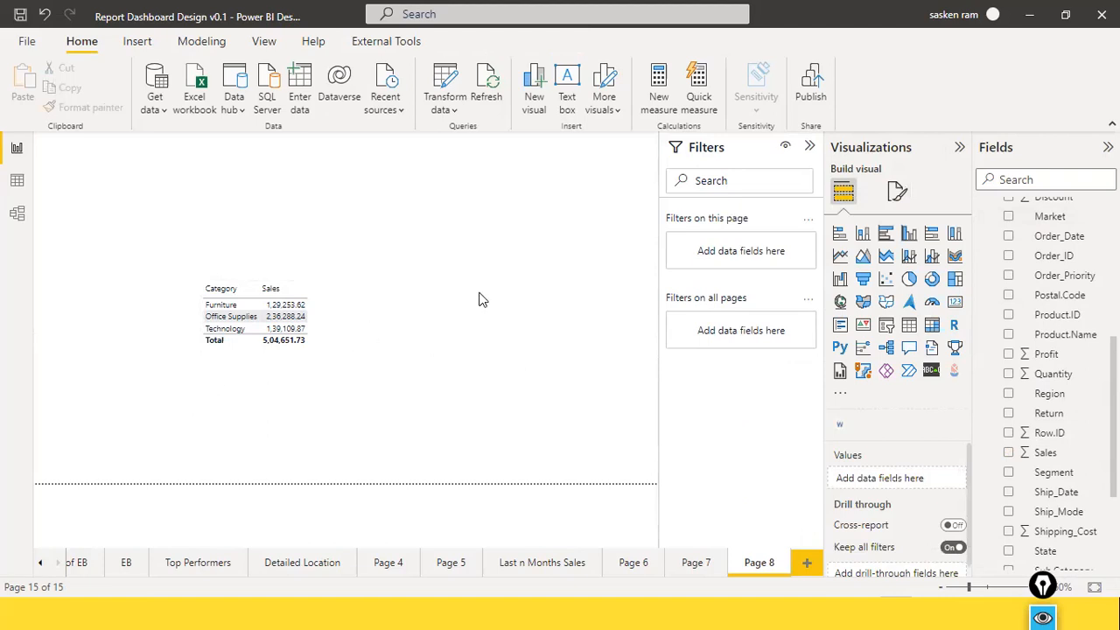
# Switch to the Apr subfolder of NCDailysales in File Explorer and copy Feb.csv.
pyautogui.hotkey('alt', 'Tab')
pyautogui.hotkey('alt', 'Tab')
pyautogui.hotkey('alt', 'Tab')
pyautogui.hotkey('alt', 'Tab')
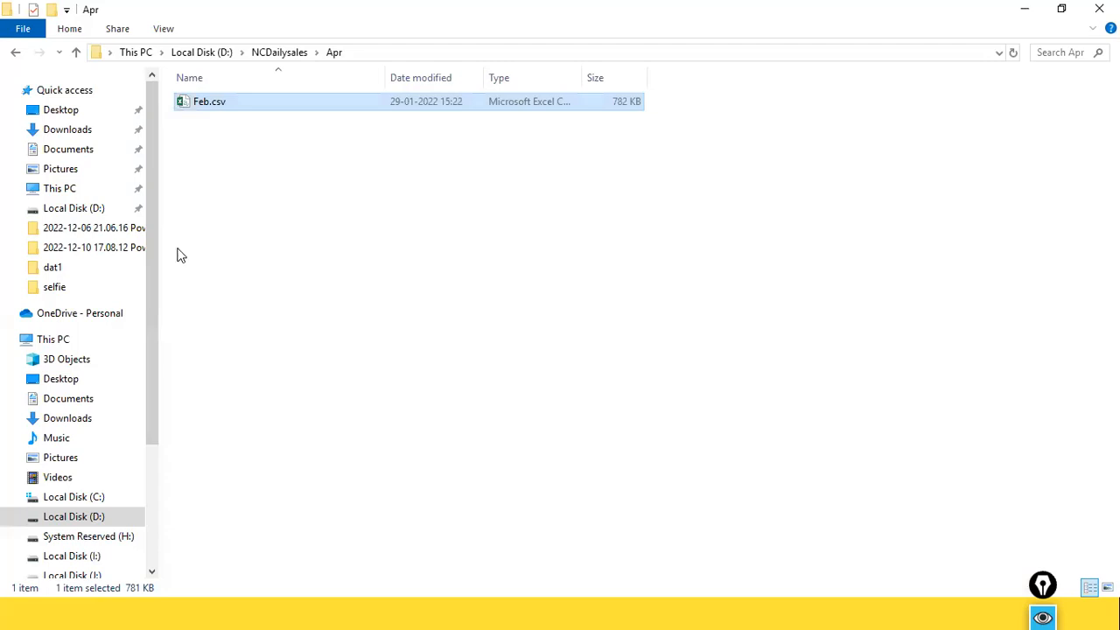
pyautogui.doubleClick(241, 104)
pyautogui.rightClick(239, 101)
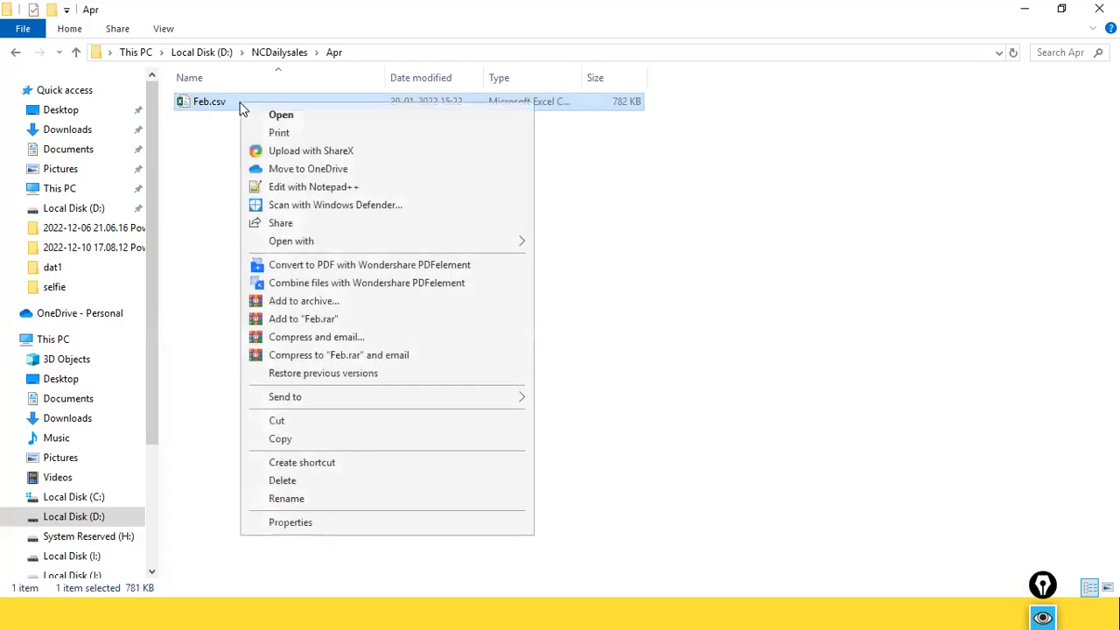
pyautogui.click(298, 435)
# Try to paste Feb.csv into the stu folder on drive D and cancel replacing the existing file.
pyautogui.click(99, 517)
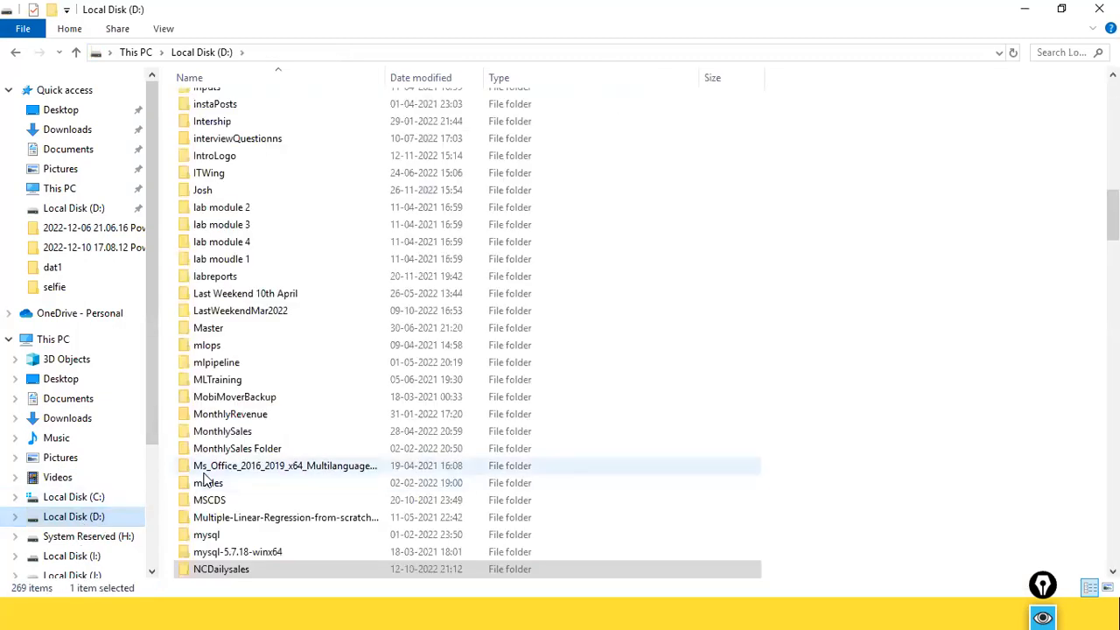
pyautogui.write('st')
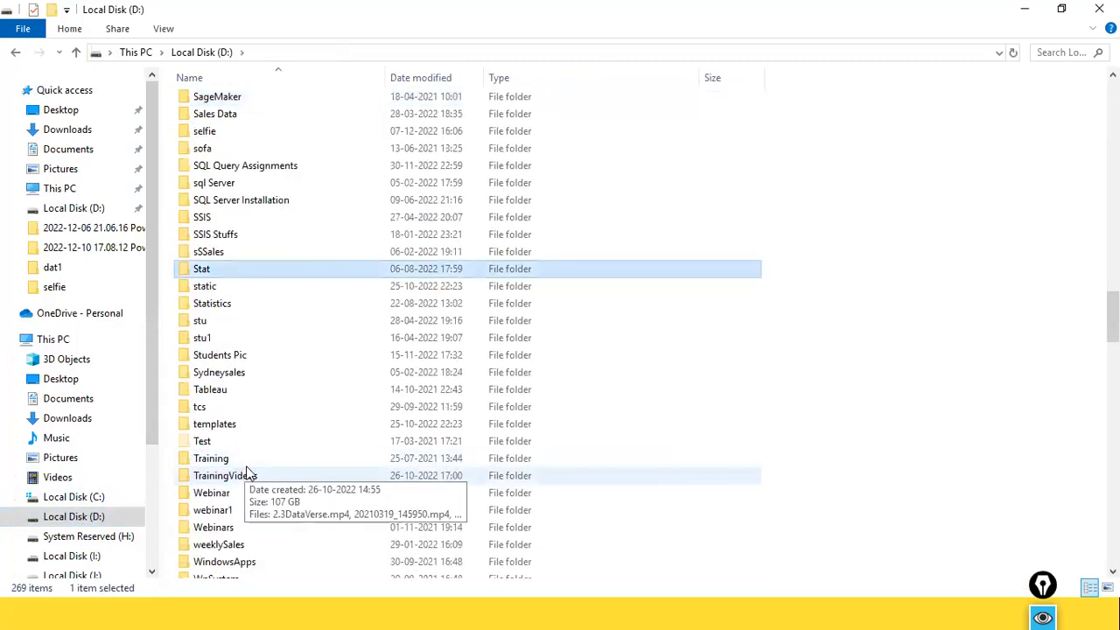
pyautogui.doubleClick(207, 323)
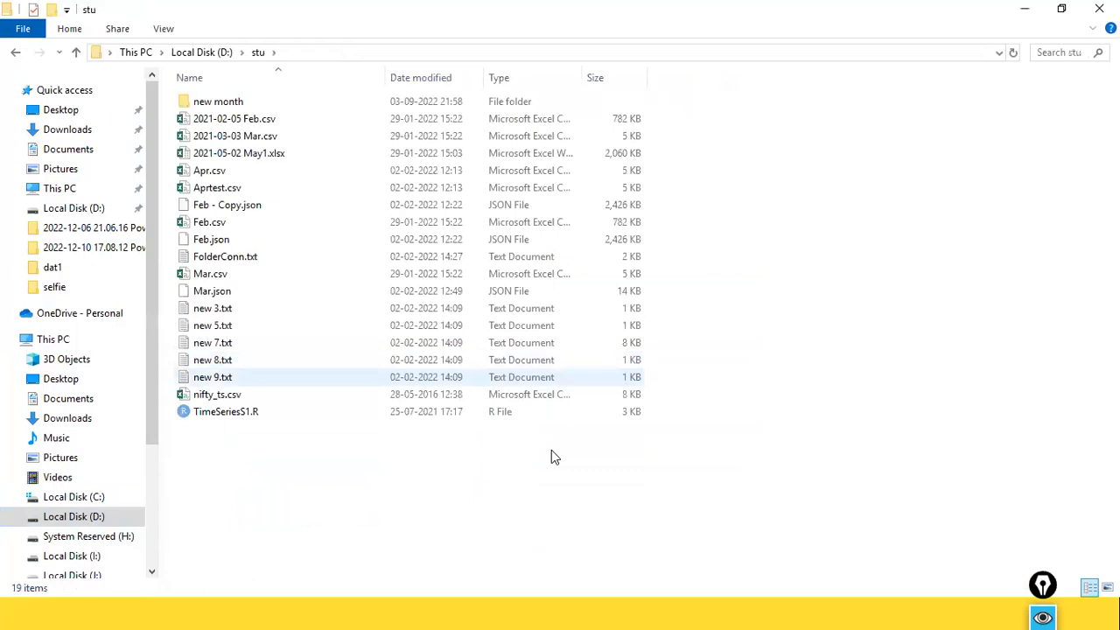
pyautogui.hotkey('ctrl', 'v')
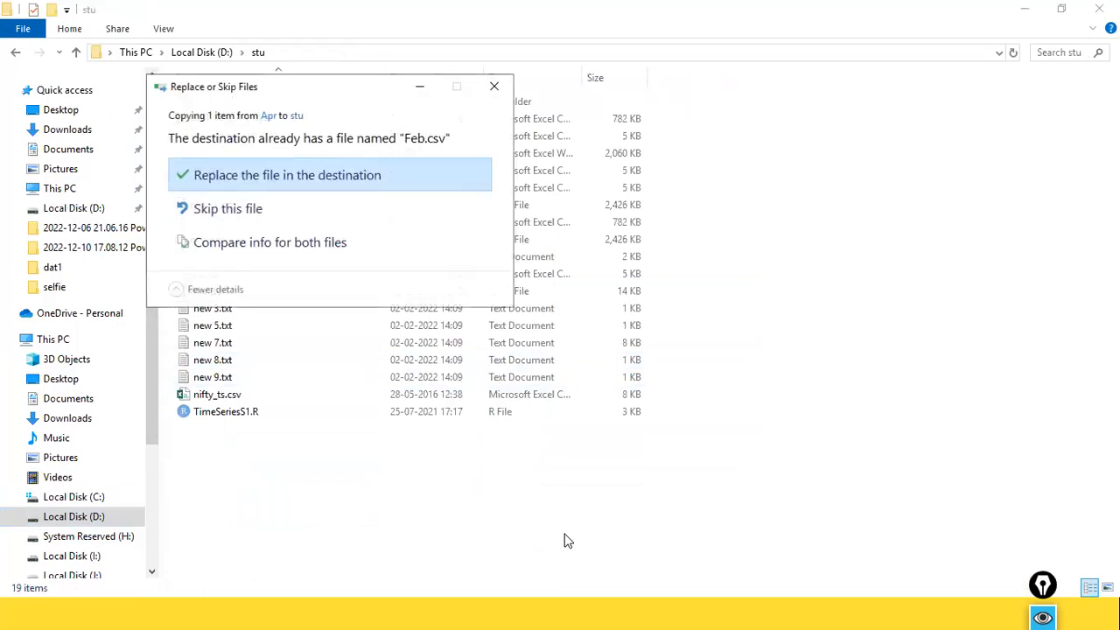
pyautogui.click(509, 87)
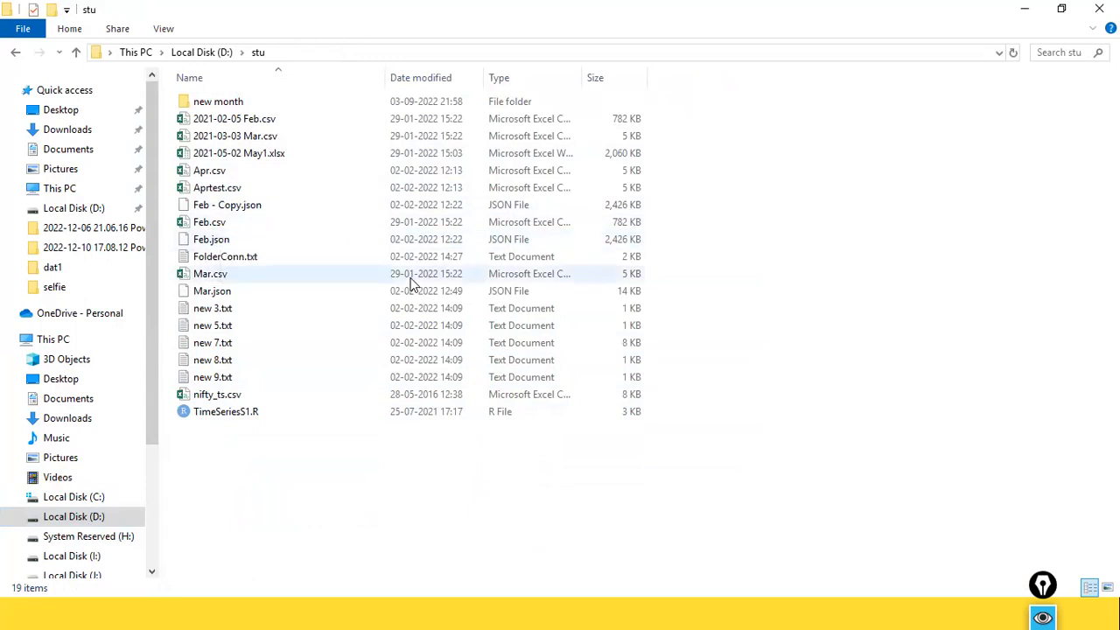
pyautogui.hotkey('alt', 'Tab')
pyautogui.hotkey('alt', 'Tab')
pyautogui.press('Tab')
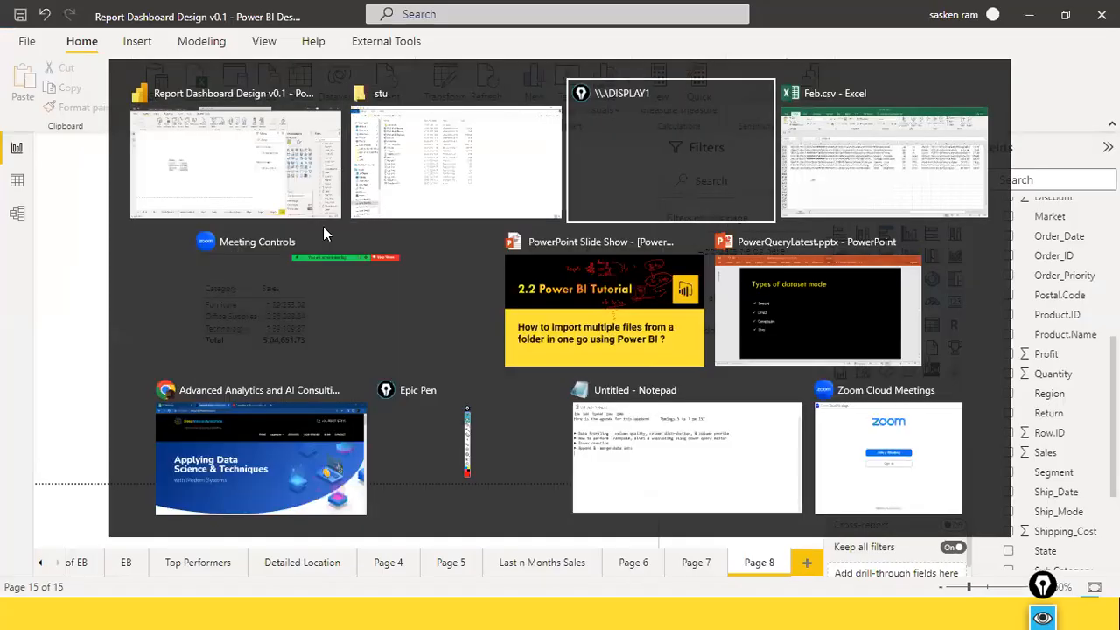
pyautogui.press('Tab')
pyautogui.press('Tab')
pyautogui.press('Tab')
pyautogui.press('Tab')
pyautogui.press('Tab')
pyautogui.press('Tab')
pyautogui.press('Tab')
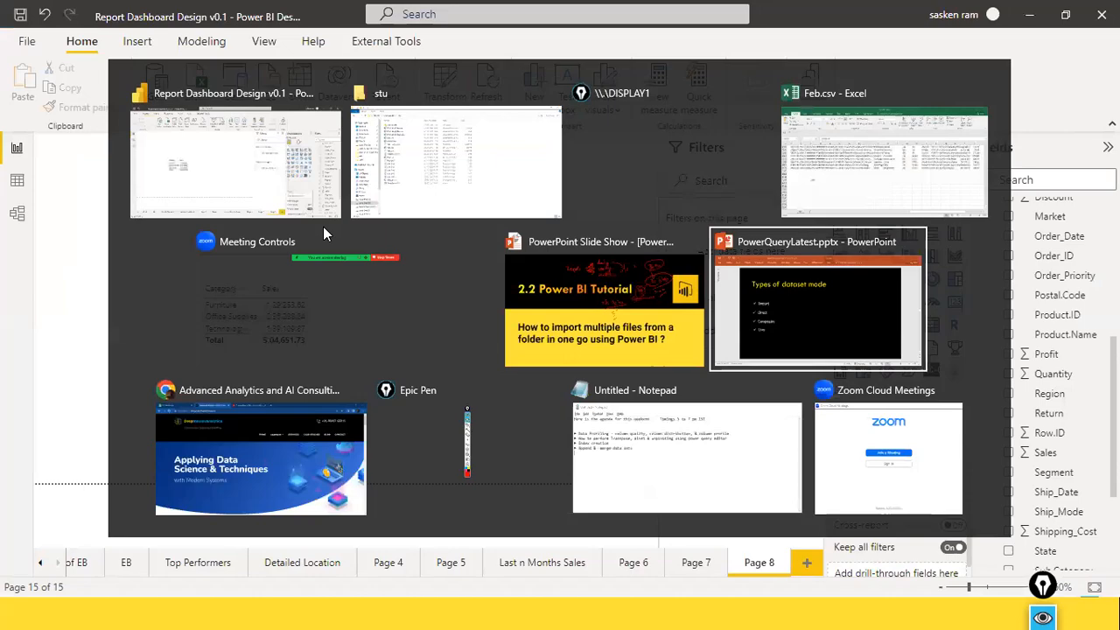
pyautogui.press('Tab')
pyautogui.press('Tab')
pyautogui.press('Tab')
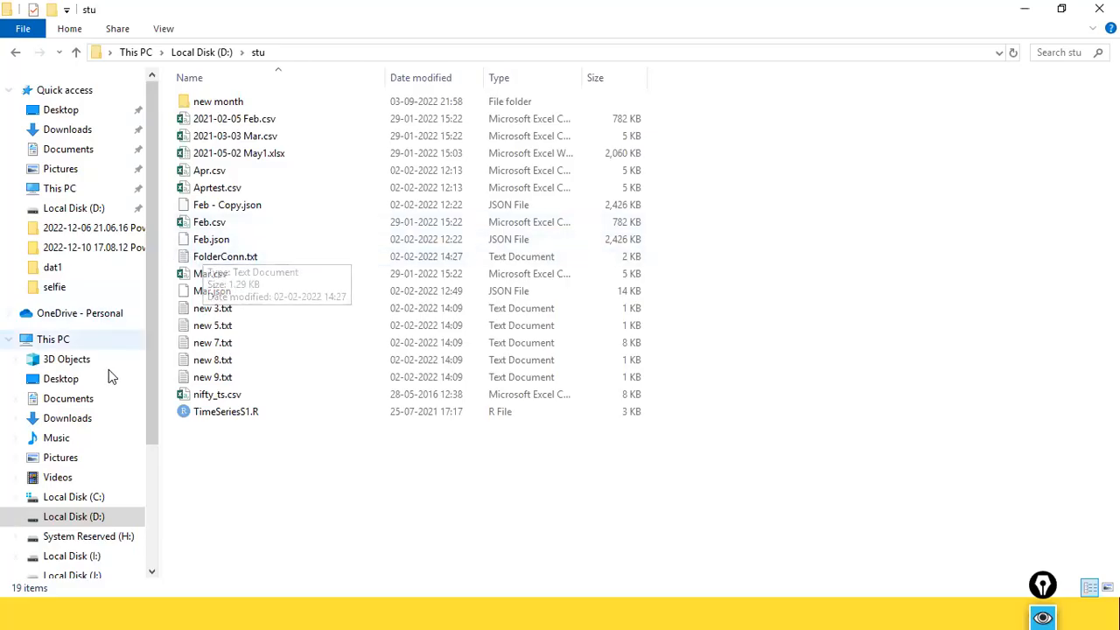
# Open the Apr subfolder of NCDailysales on drive D and try to permanently delete Feb.csv.
pyautogui.click(86, 520)
pyautogui.click(211, 452)
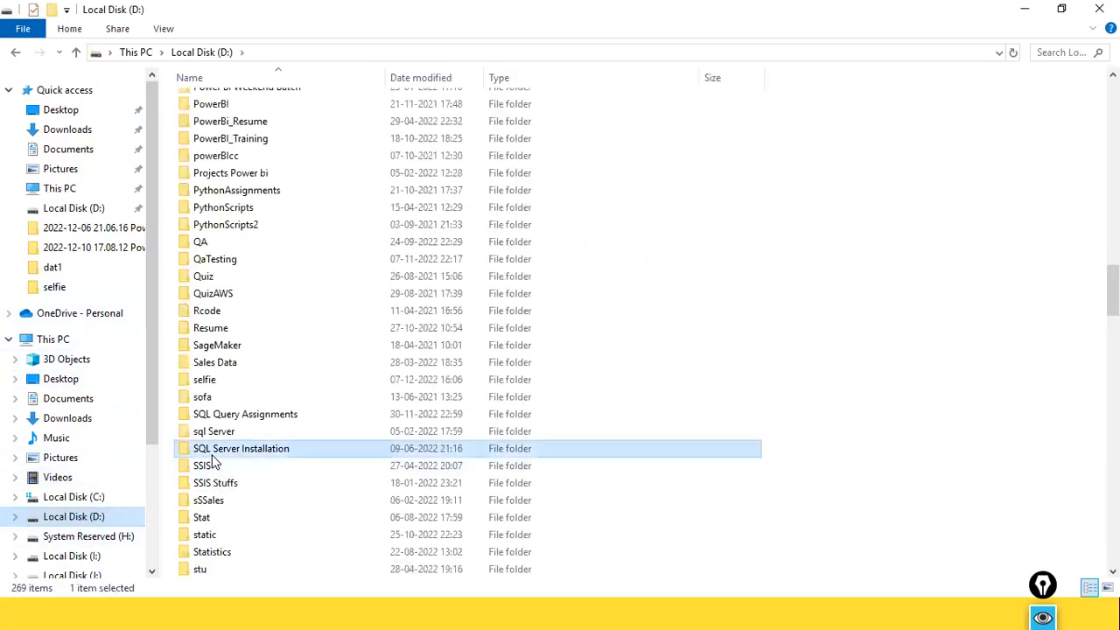
pyautogui.press('n')
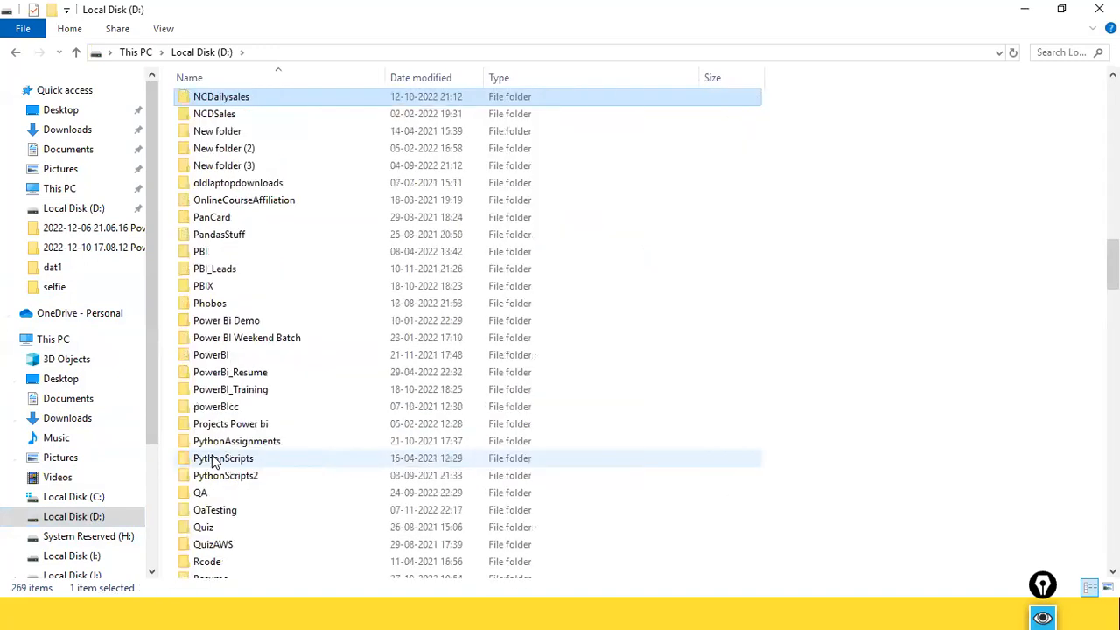
pyautogui.press('Return')
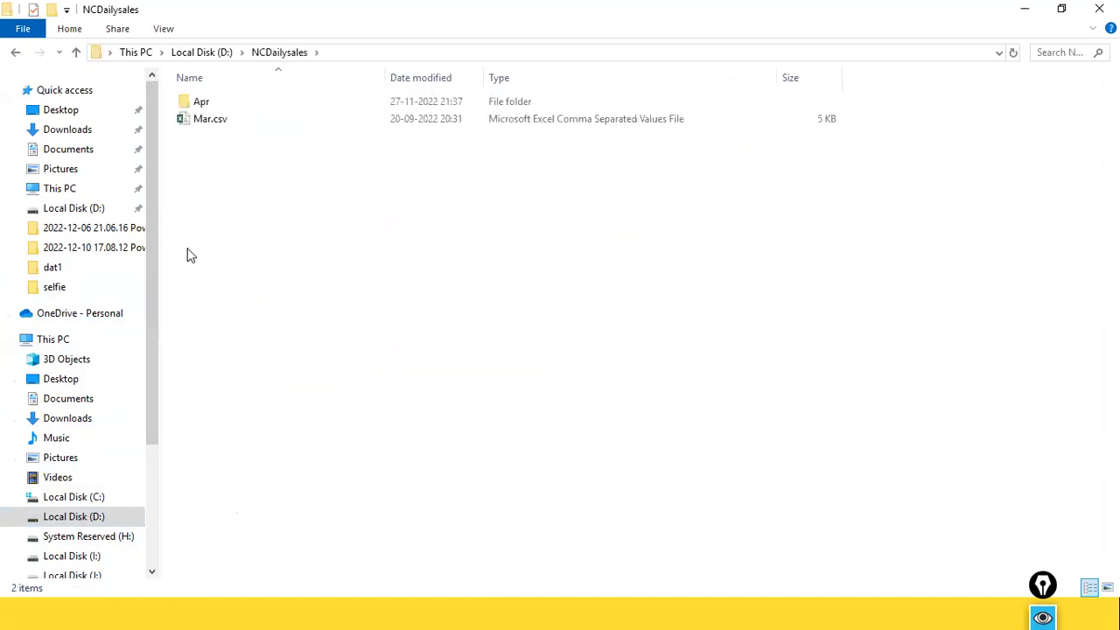
pyautogui.doubleClick(201, 105)
pyautogui.click(212, 107)
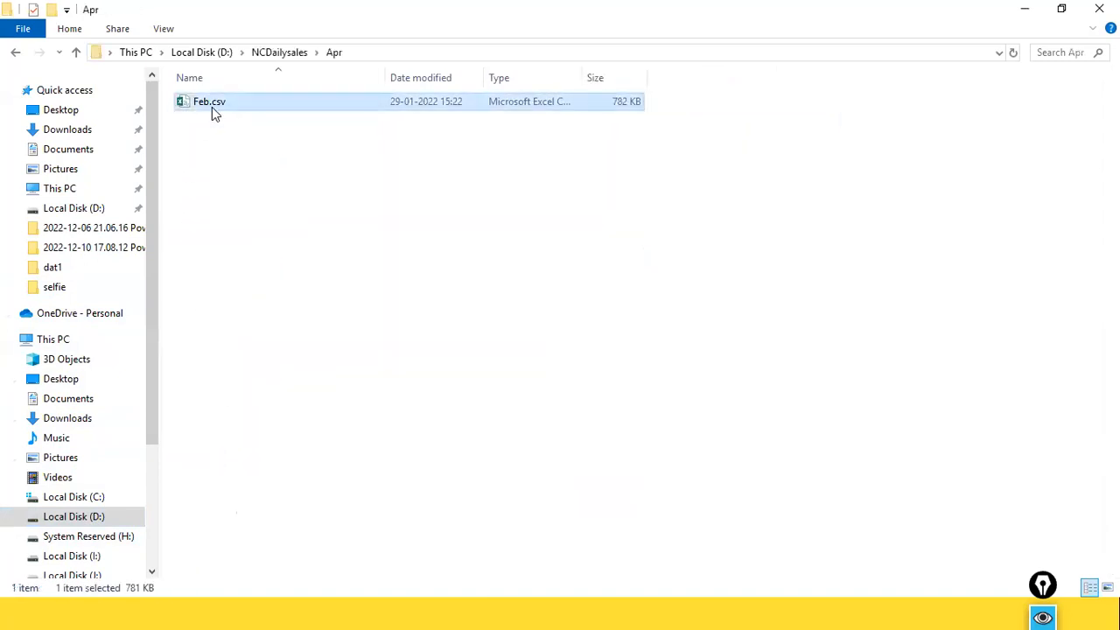
pyautogui.hotkey('shift', 'Delete')
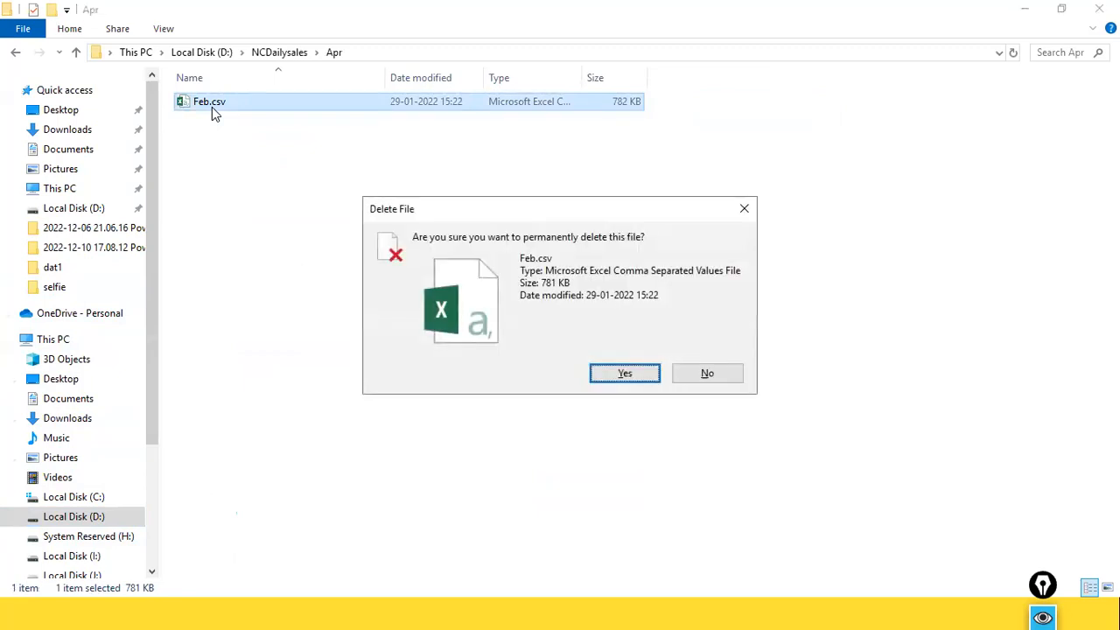
pyautogui.press('Return')
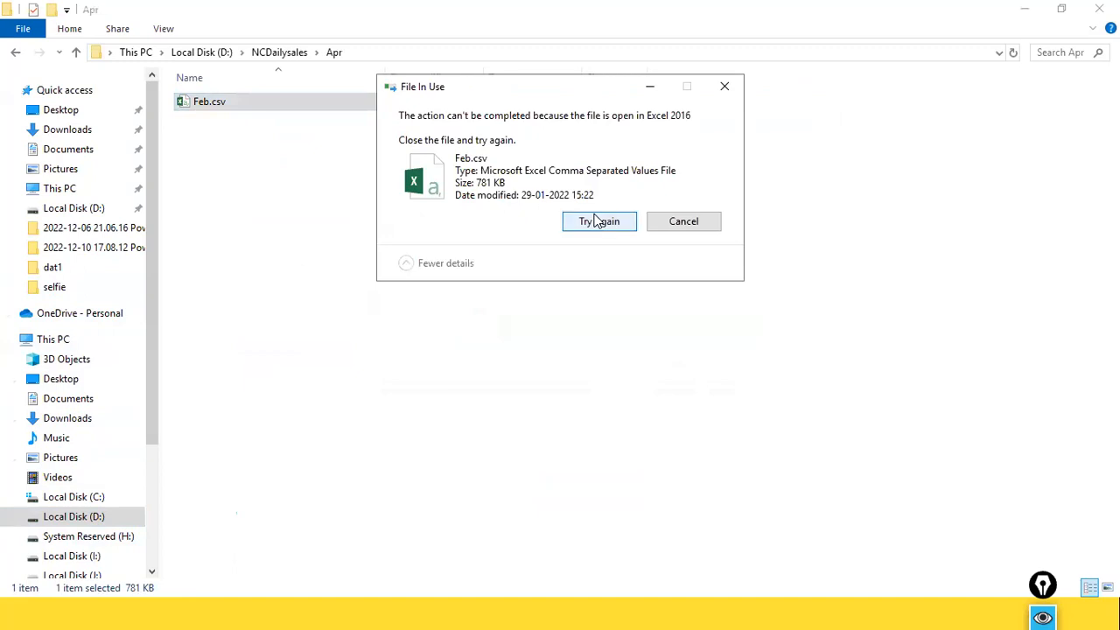
pyautogui.click(595, 221)
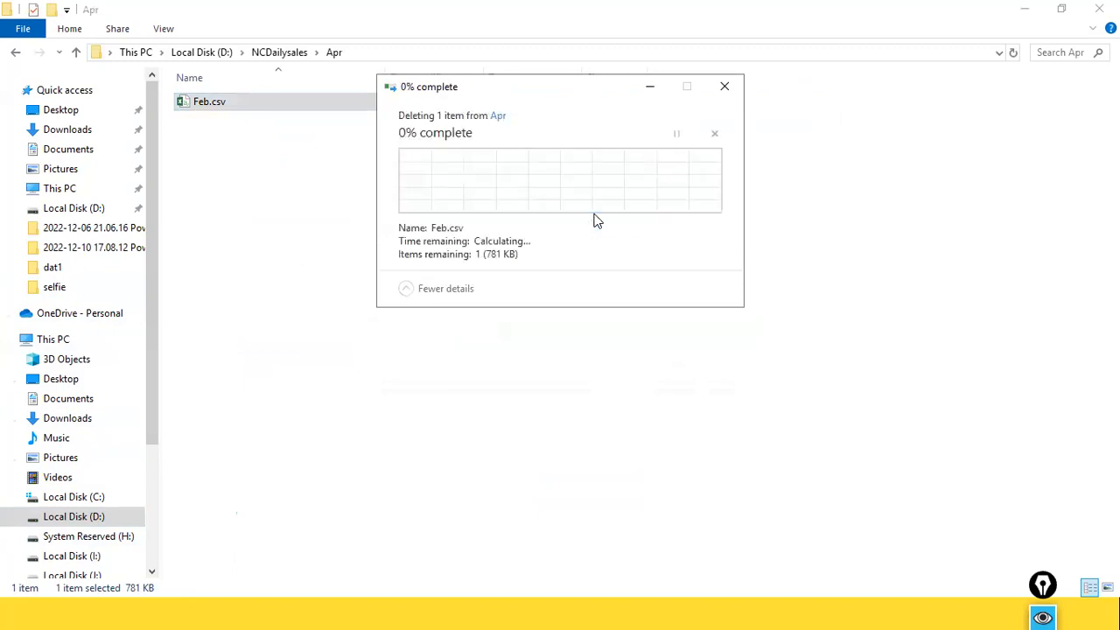
pyautogui.click(683, 221)
# Switch to the Feb.csv workbook in Excel and close it without saving the changes.
pyautogui.hotkey('alt', 'Tab')
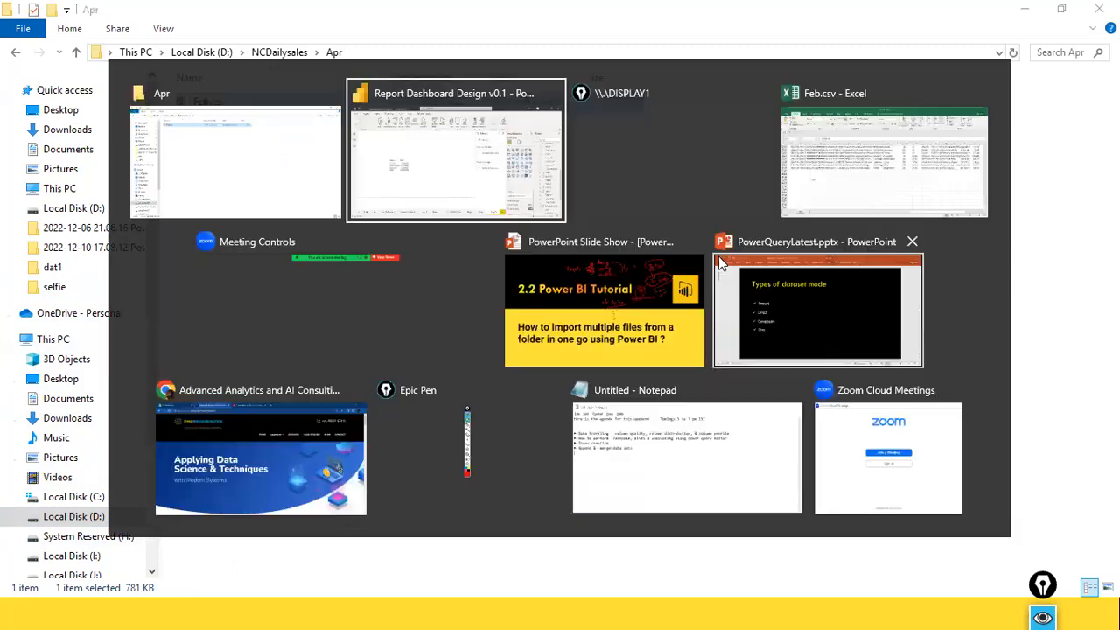
pyautogui.press('Tab')
pyautogui.press('Tab')
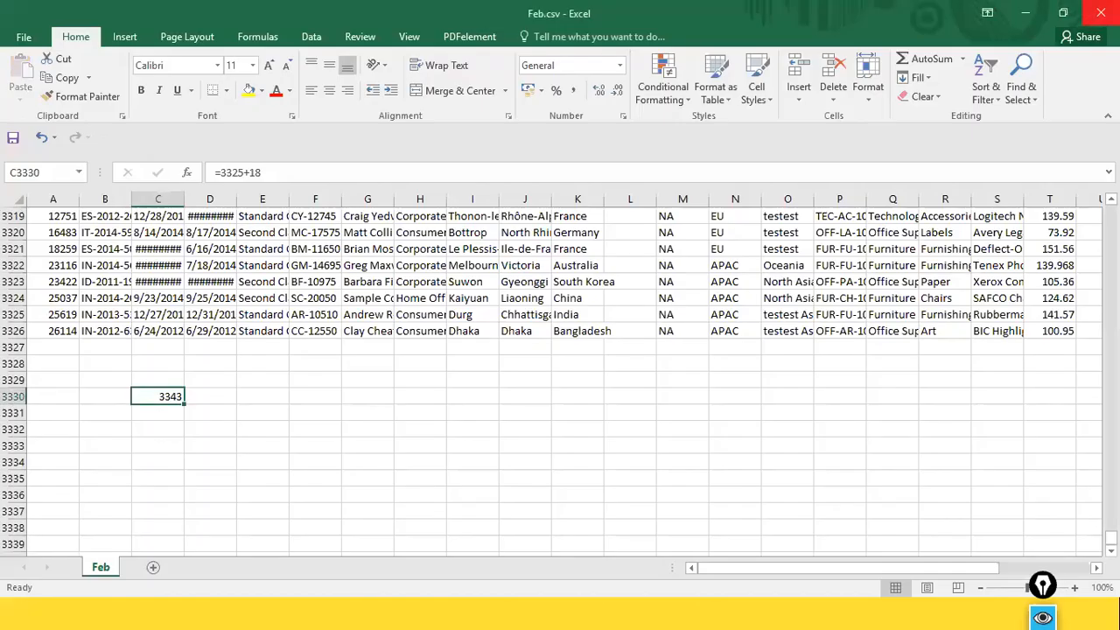
pyautogui.click(538, 322)
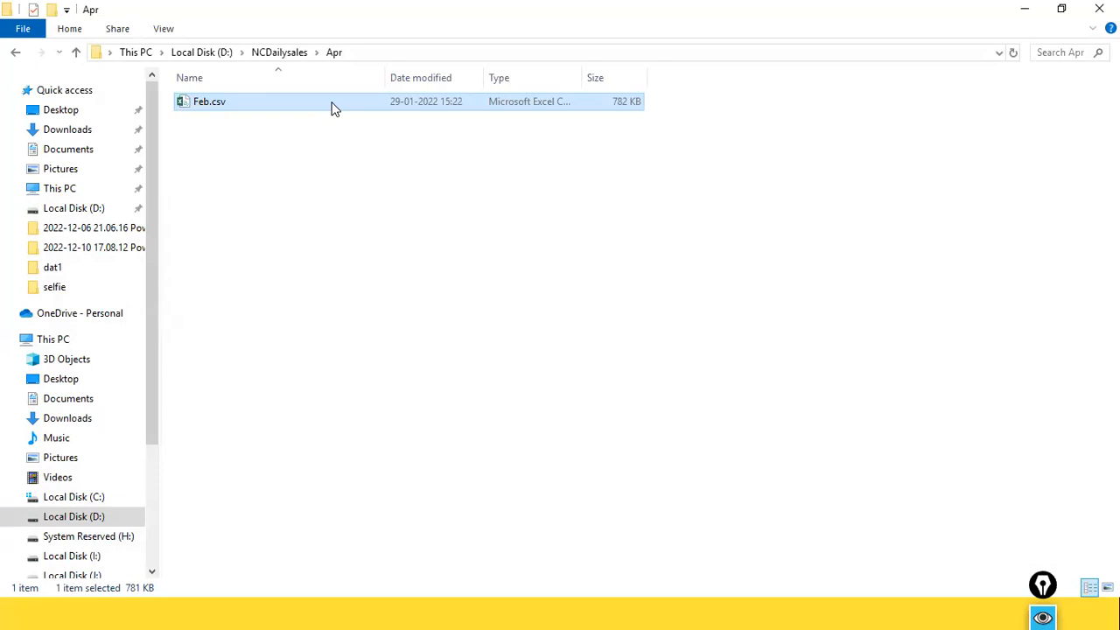
# Delete Feb.csv from the Apr subfolder of NCDailysales in File Explorer.
pyautogui.hotkey('shift', 'Delete')
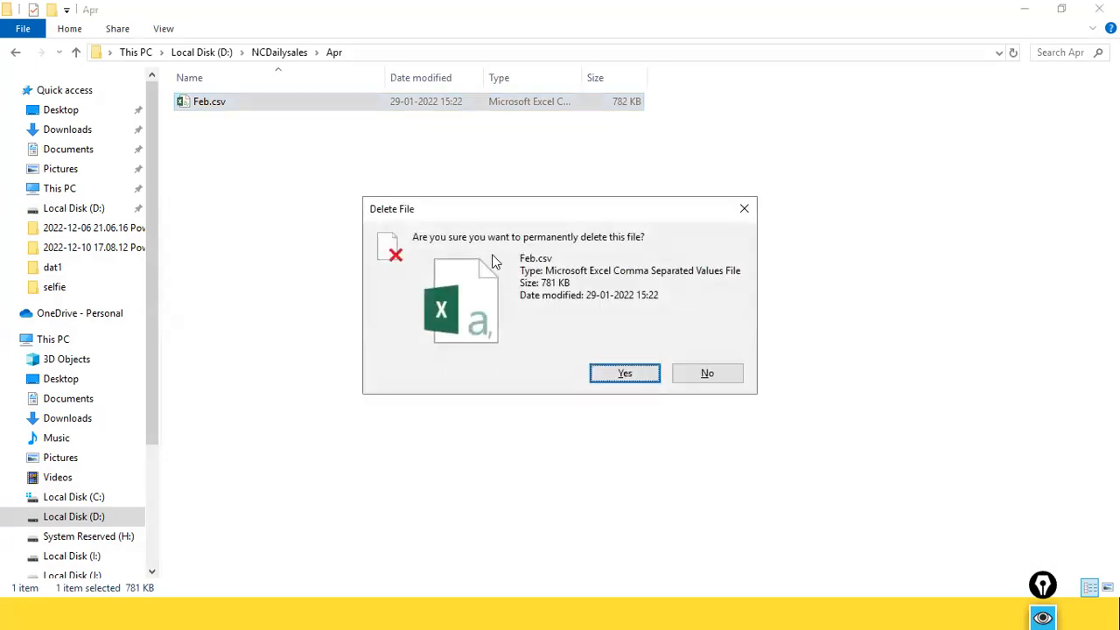
pyautogui.press('Return')
pyautogui.rightClick(243, 103)
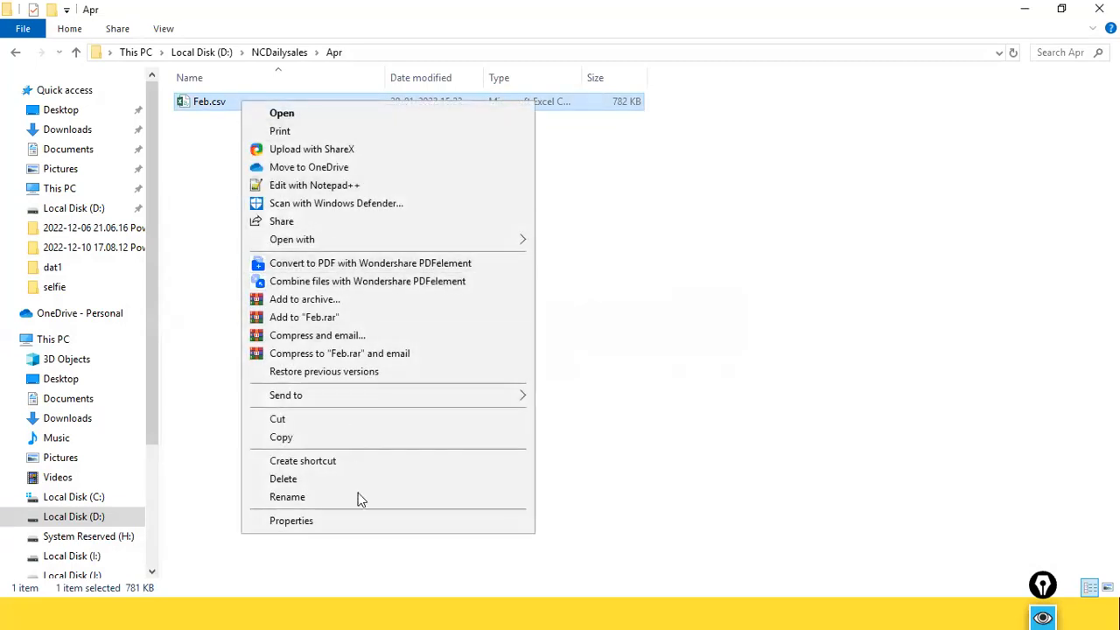
pyautogui.click(327, 482)
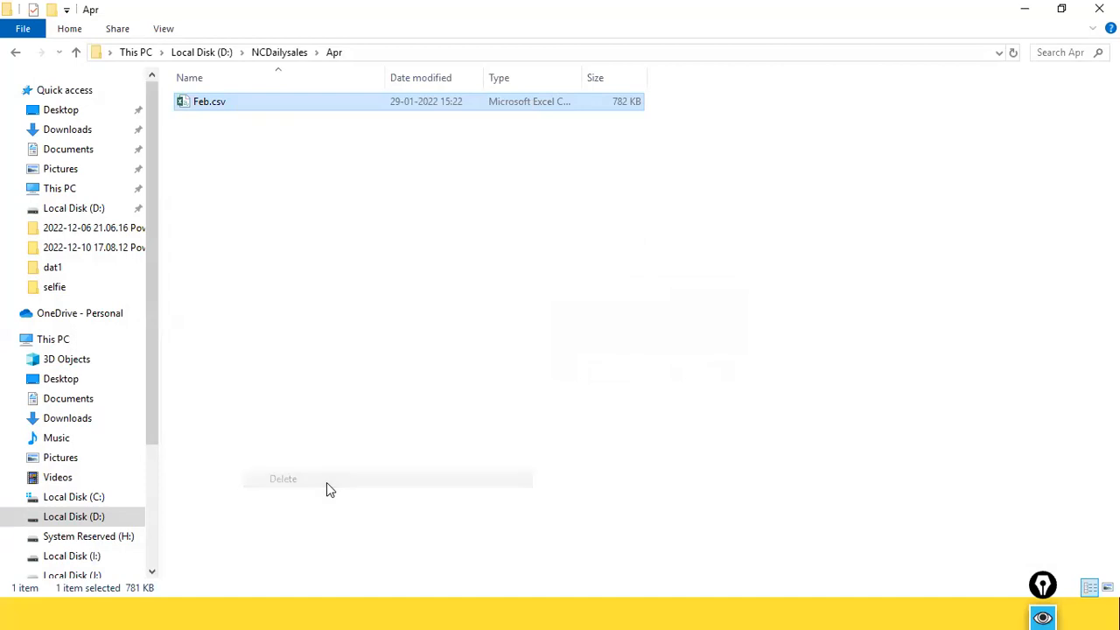
# Check the remaining contents of the NCDailysales folder and its Apr subfolder.
pyautogui.click(266, 53)
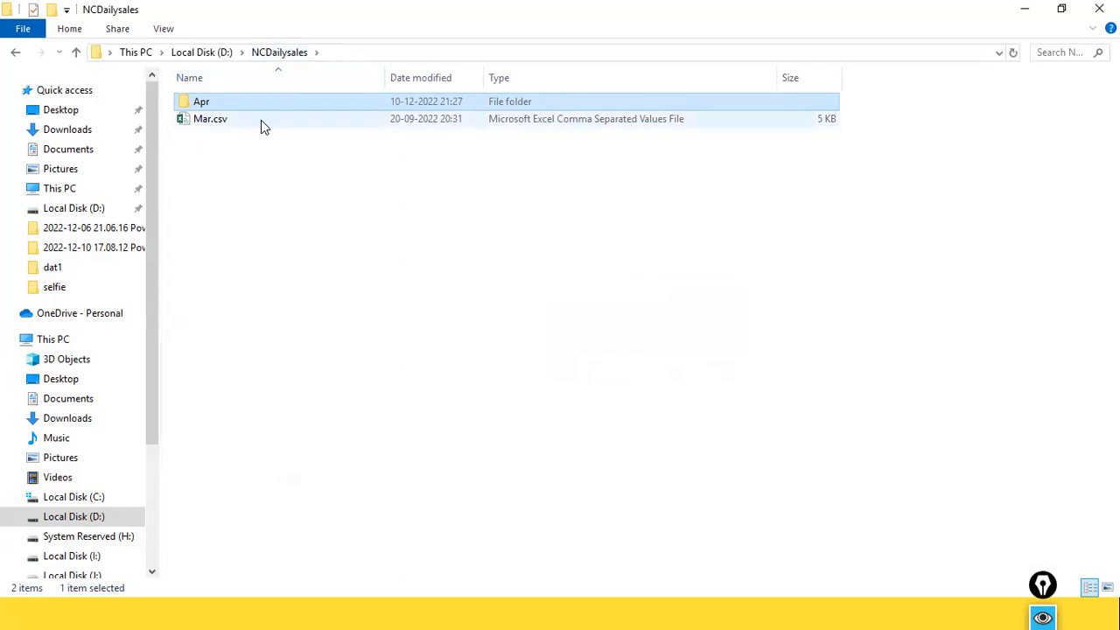
pyautogui.click(198, 120)
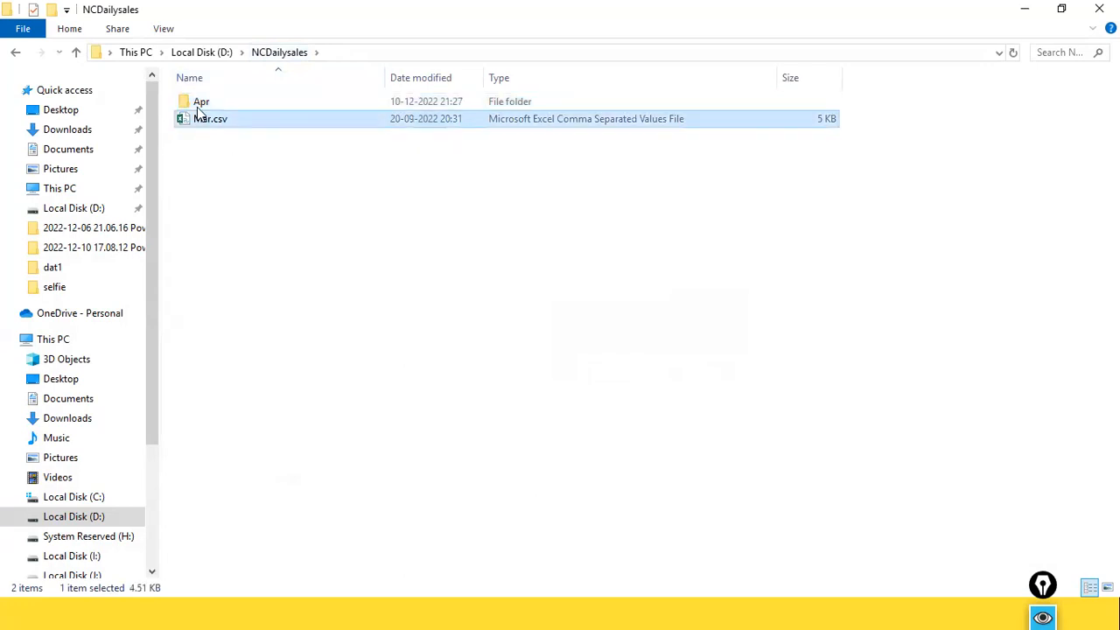
pyautogui.doubleClick(200, 104)
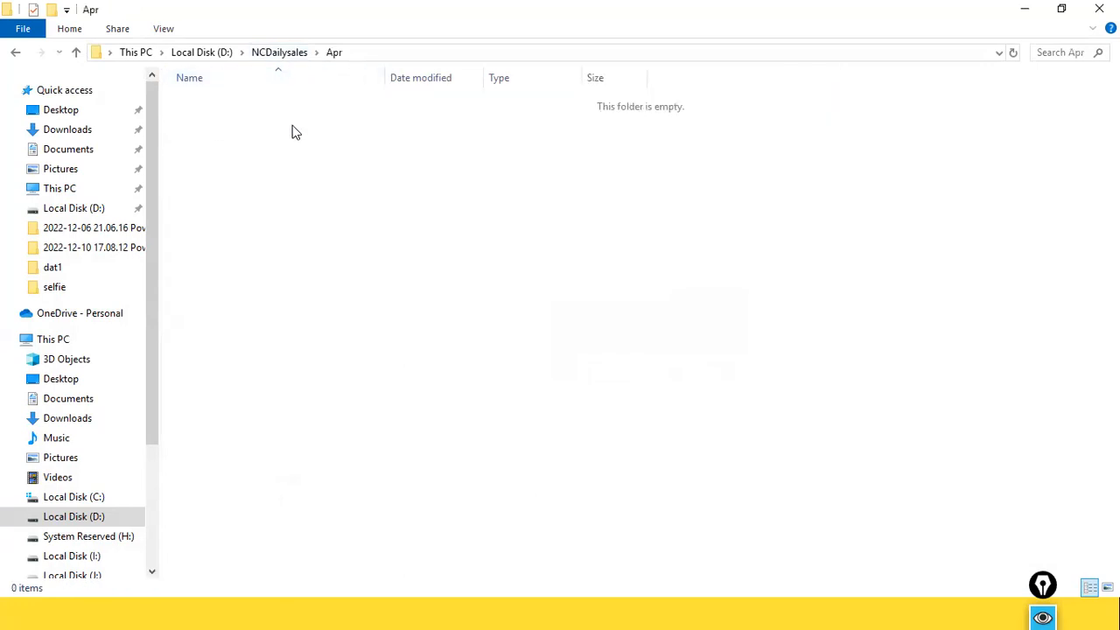
pyautogui.click(291, 55)
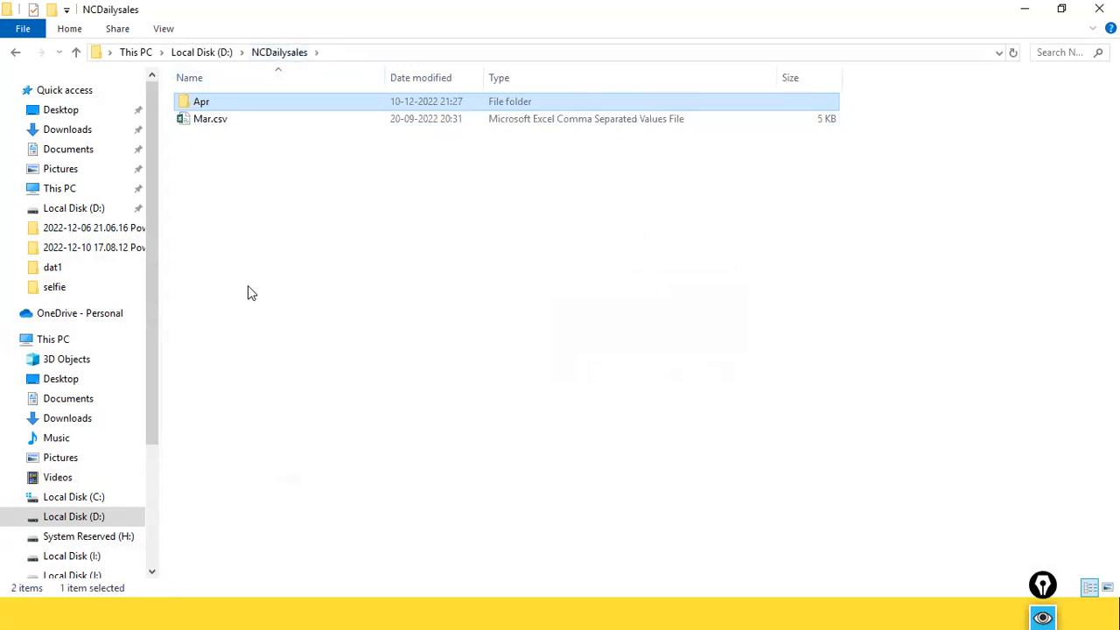
# Switch to Power BI and refresh the report data to reflect the removal of Feb.csv.
pyautogui.hotkey('alt', 'Tab')
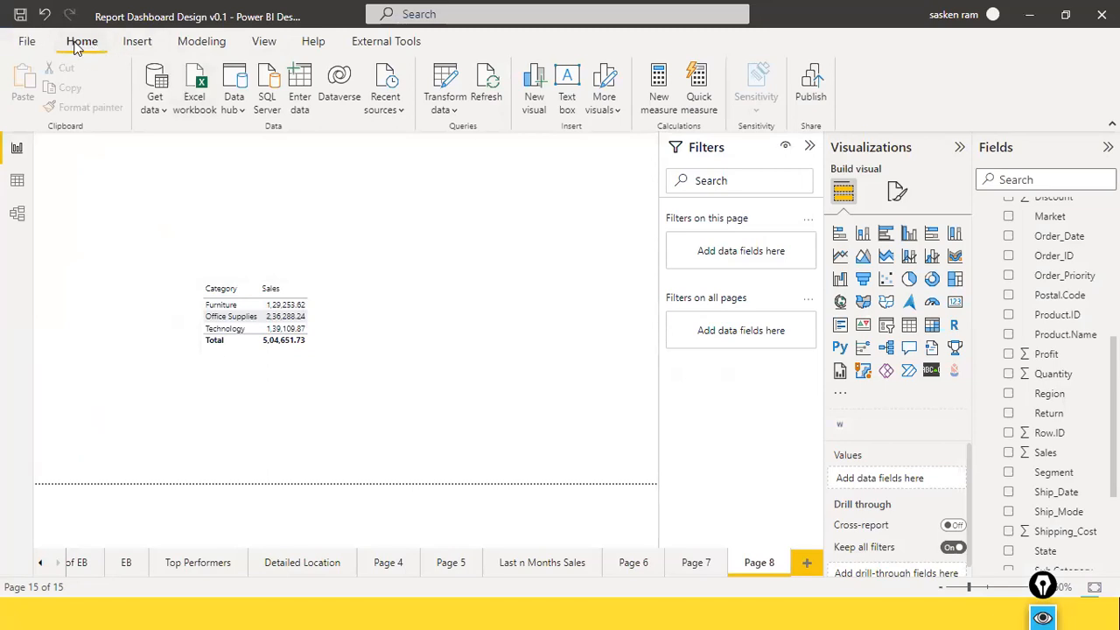
pyautogui.click(494, 84)
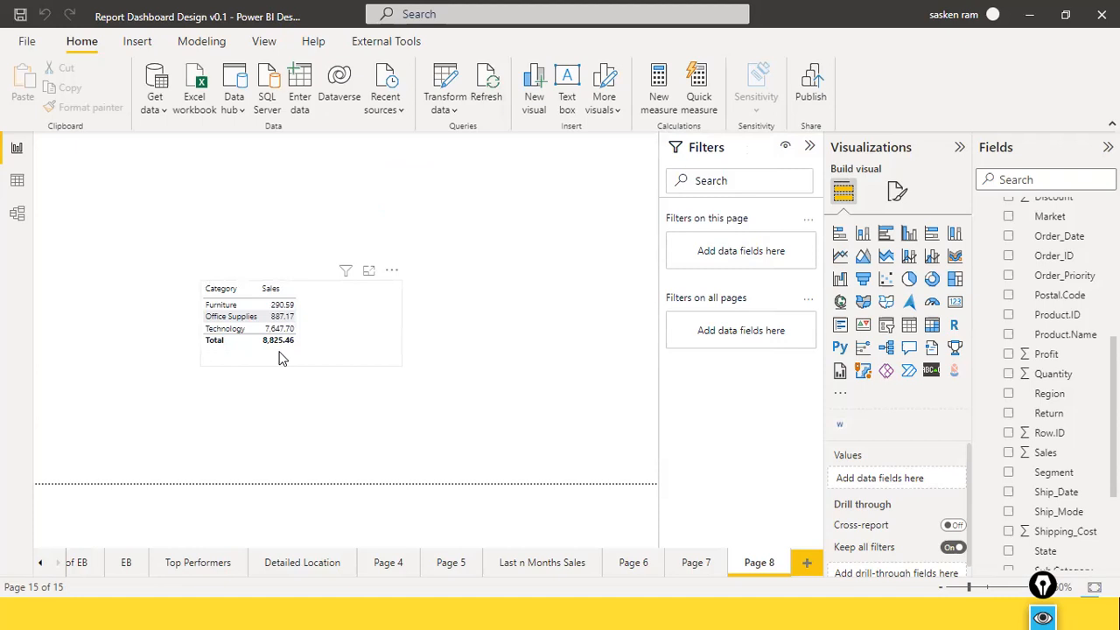
# Open the stu folder on drive D in a new File Explorer window.
pyautogui.hotkey('alt', 'Tab')
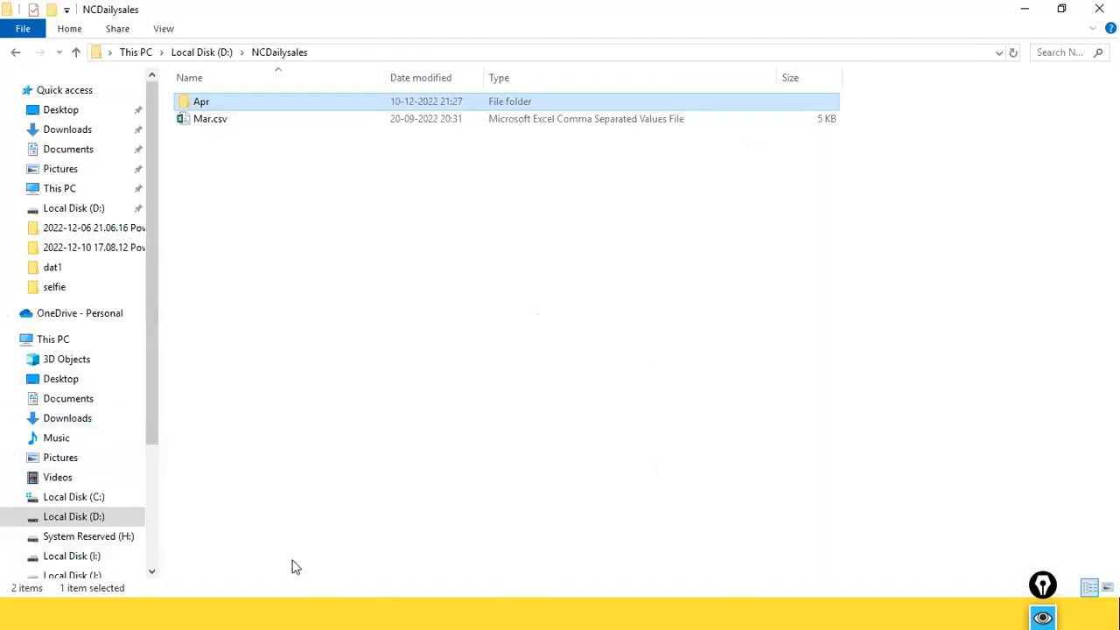
pyautogui.press('super')
pyautogui.write('file')
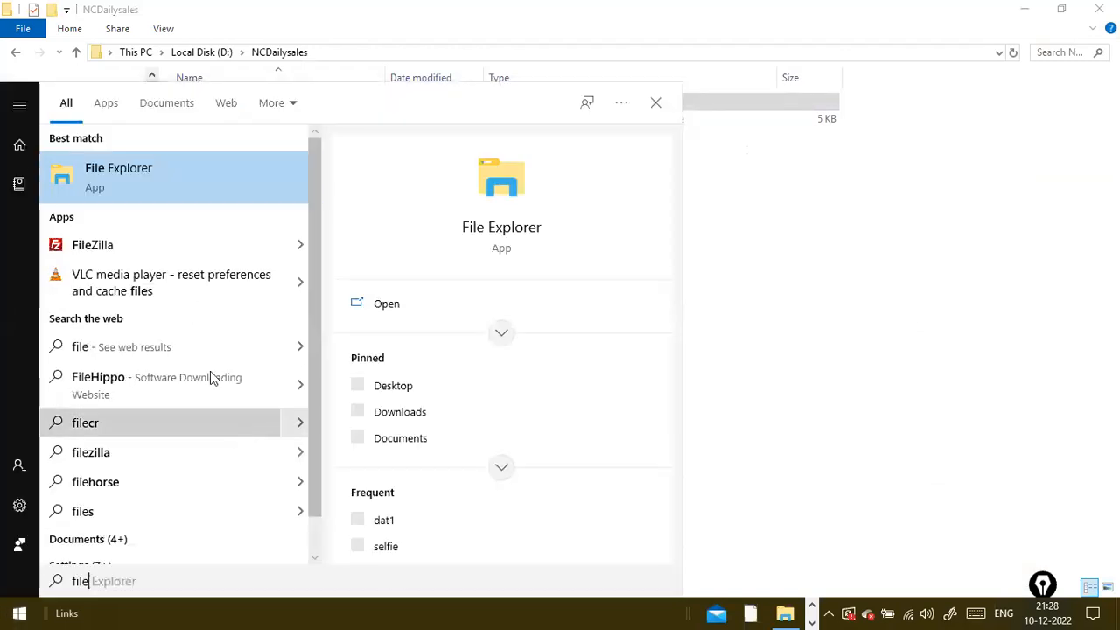
pyautogui.click(214, 185)
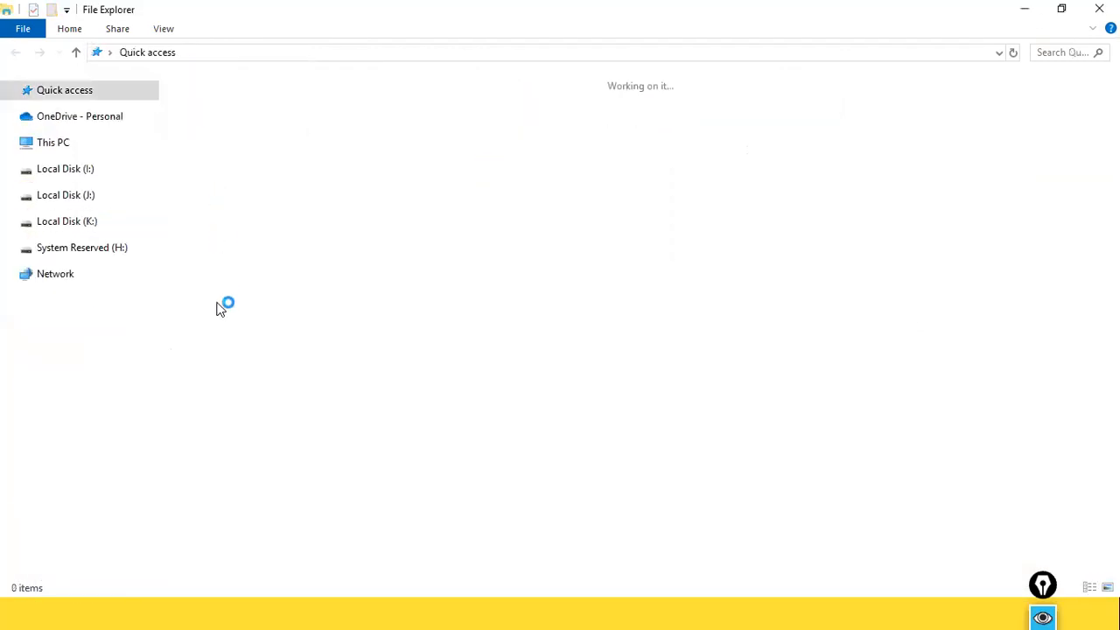
pyautogui.click(85, 518)
pyautogui.click(245, 486)
pyautogui.write('stud')
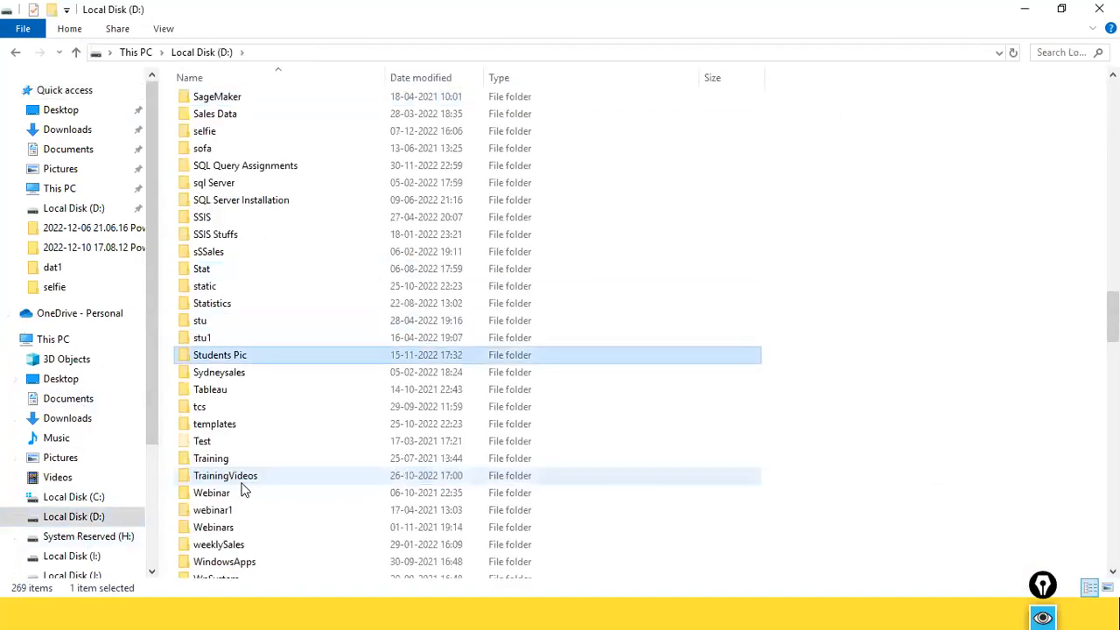
pyautogui.press('Up')
pyautogui.press('Up')
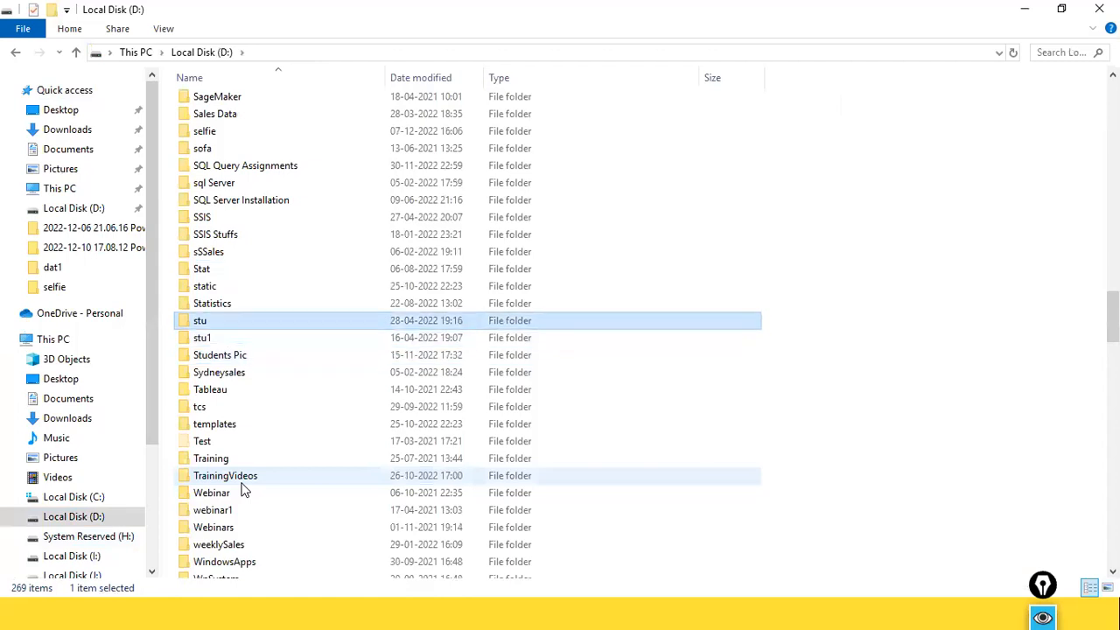
pyautogui.press('Return')
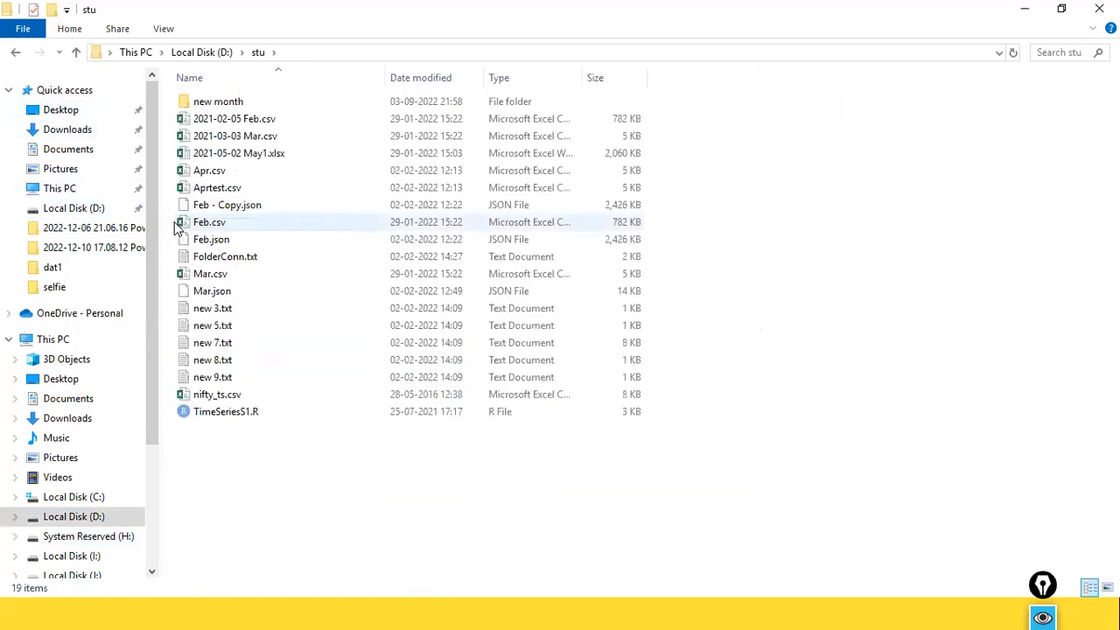
# Copy Feb.csv from the stu folder into the NCDailysales folder.
pyautogui.moveTo(196, 175); pyautogui.dragTo(336, 205)
pyautogui.hotkey('alt', 'Tab')
pyautogui.moveTo(209, 225); pyautogui.dragTo(295, 135)
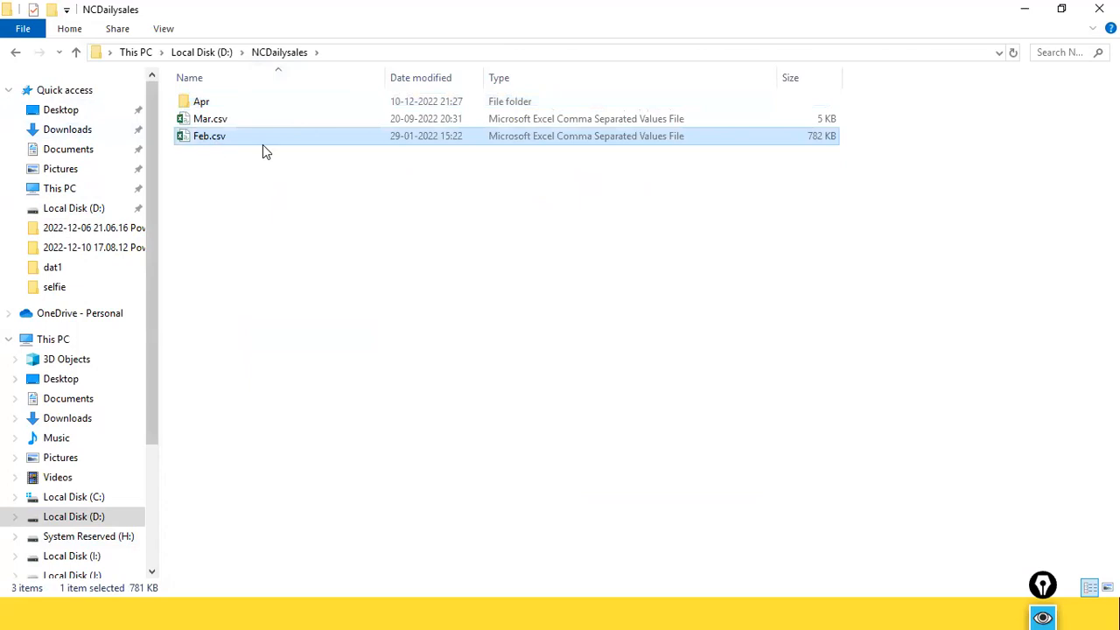
# Switch to Power BI, refresh the report data to include the added Feb.csv, and compare the sales table with the NCDailysales folder contents.
pyautogui.hotkey('alt', 'Tab')
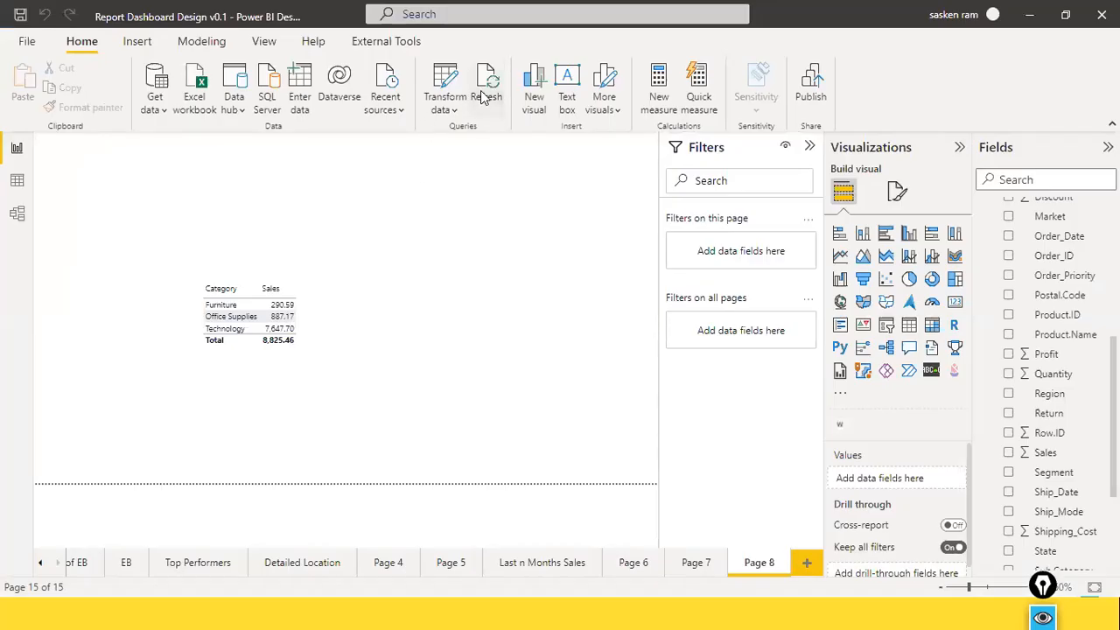
pyautogui.hotkey('alt', 'Tab')
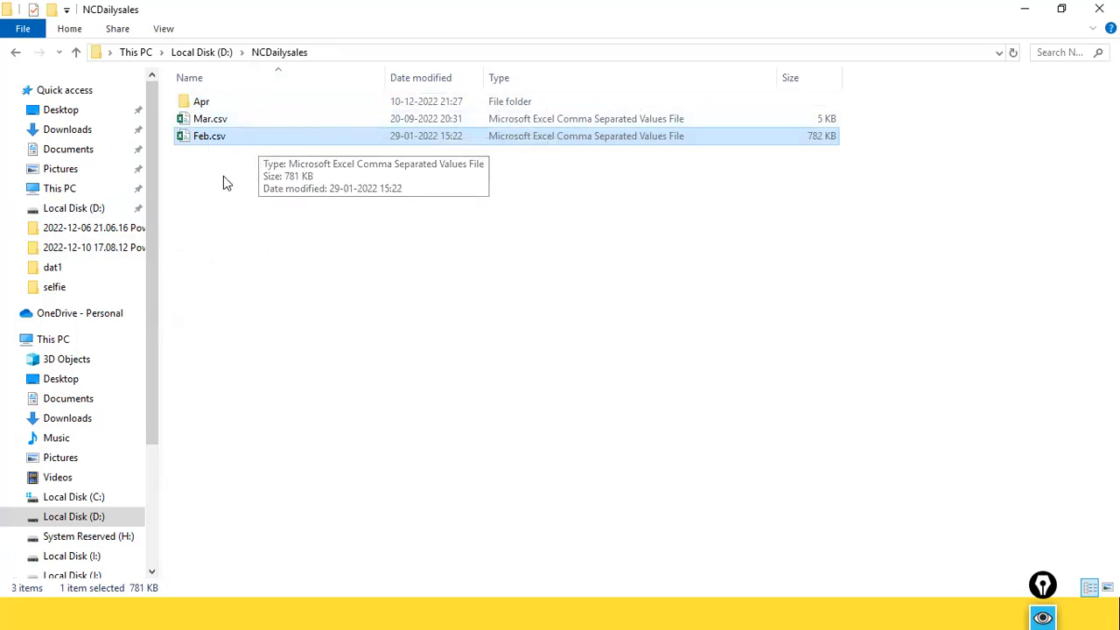
pyautogui.hotkey('alt', 'Tab')
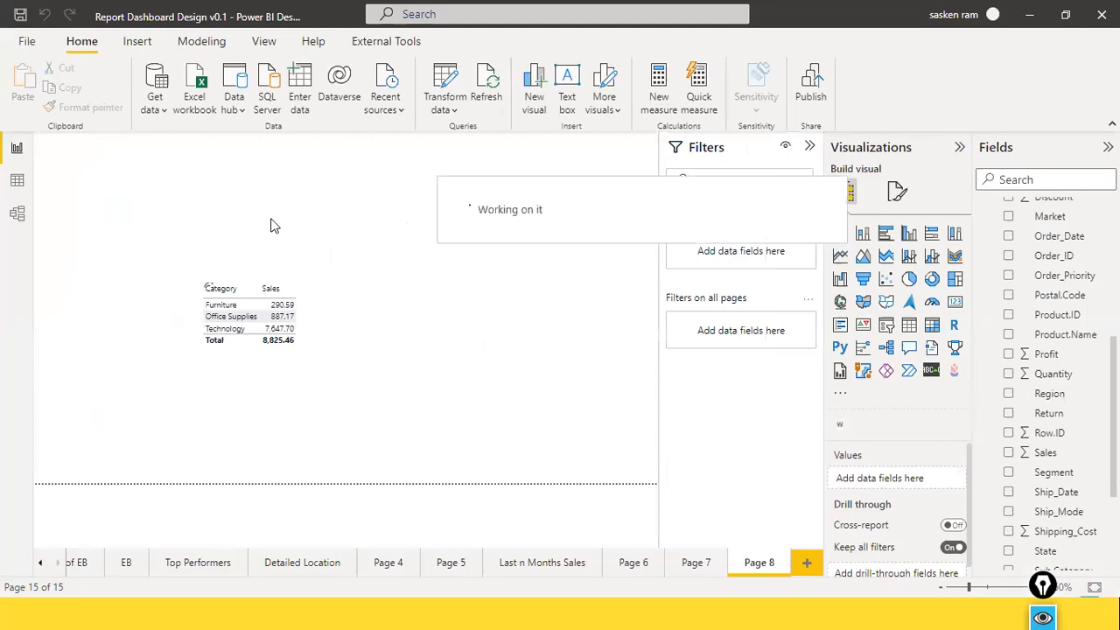
pyautogui.hotkey('alt', 'Tab')
pyautogui.hotkey('alt', 'Tab')
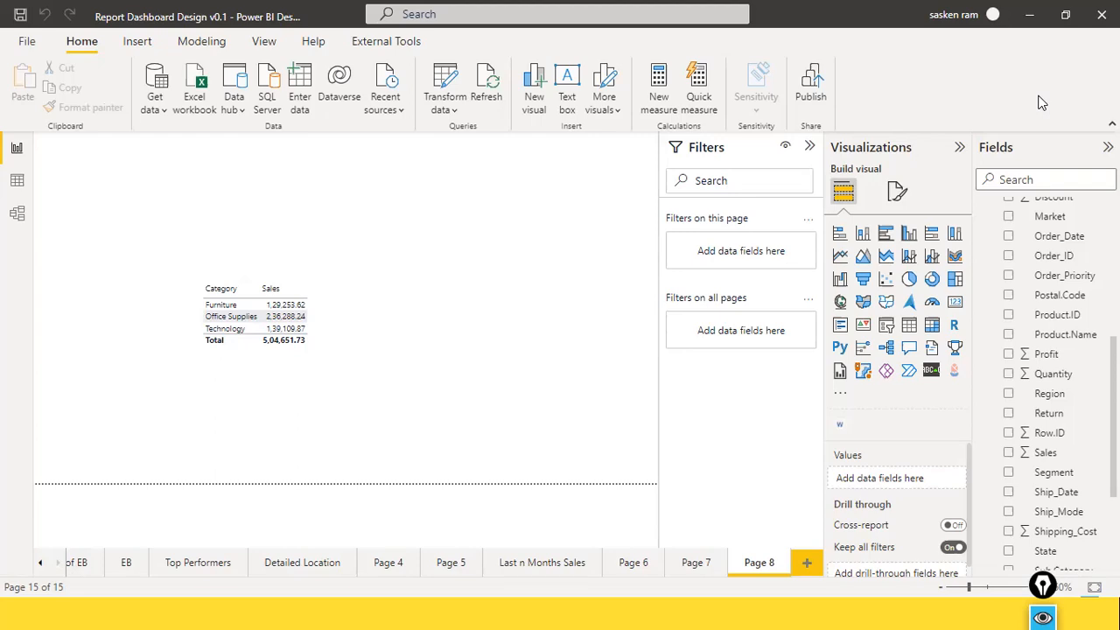
pyautogui.hotkey('alt', 'Tab')
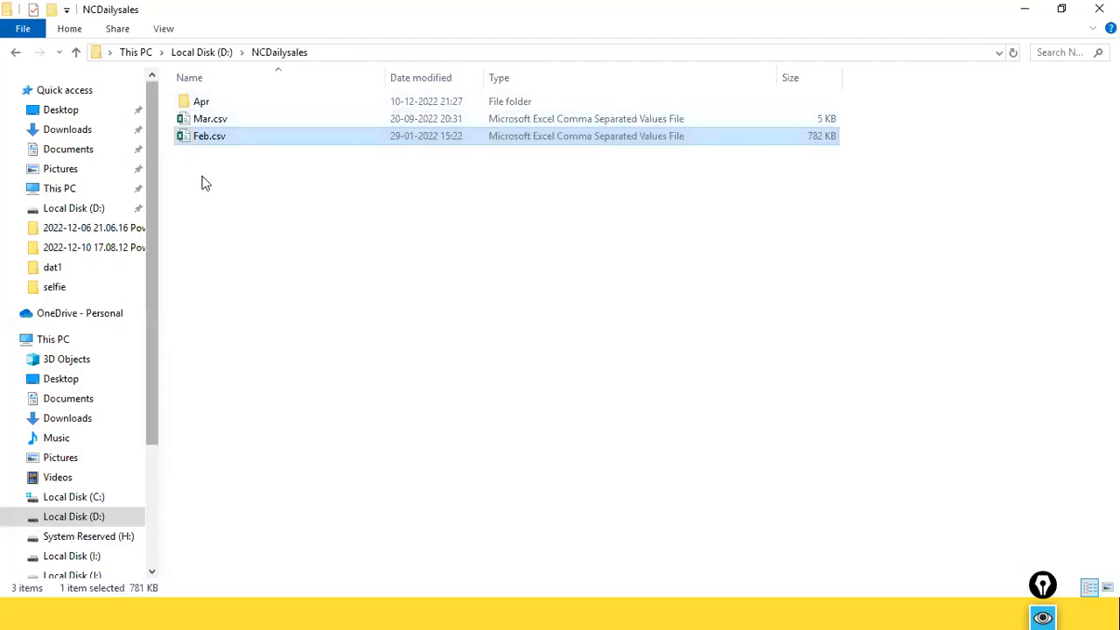
pyautogui.hotkey('alt', 'Tab')
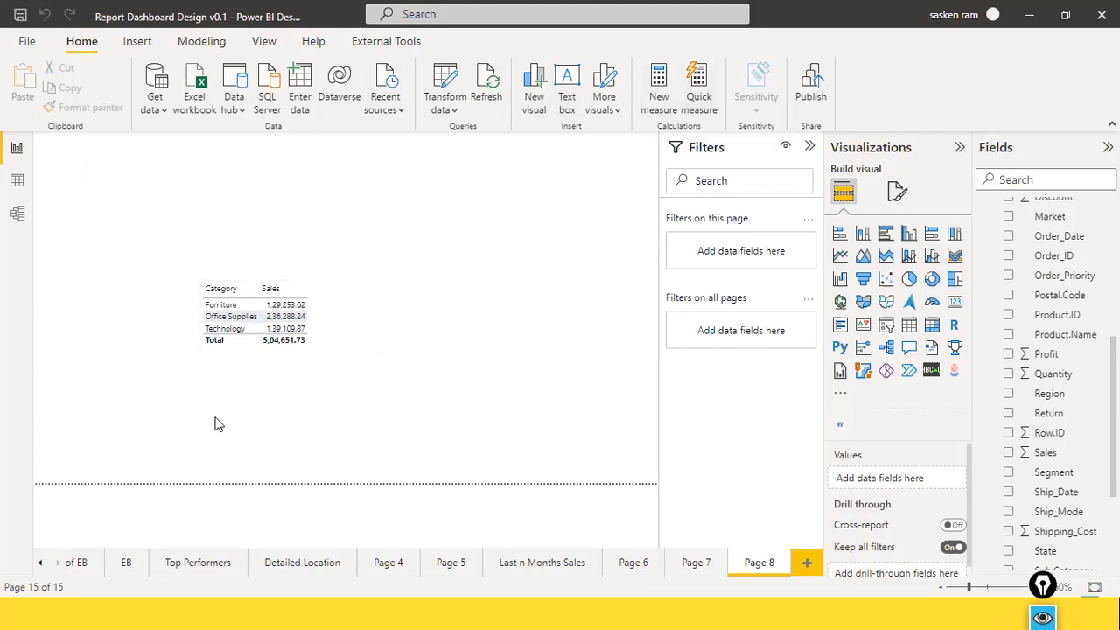
# Launch Google Chrome and open it with the browser profile.
pyautogui.press('super')
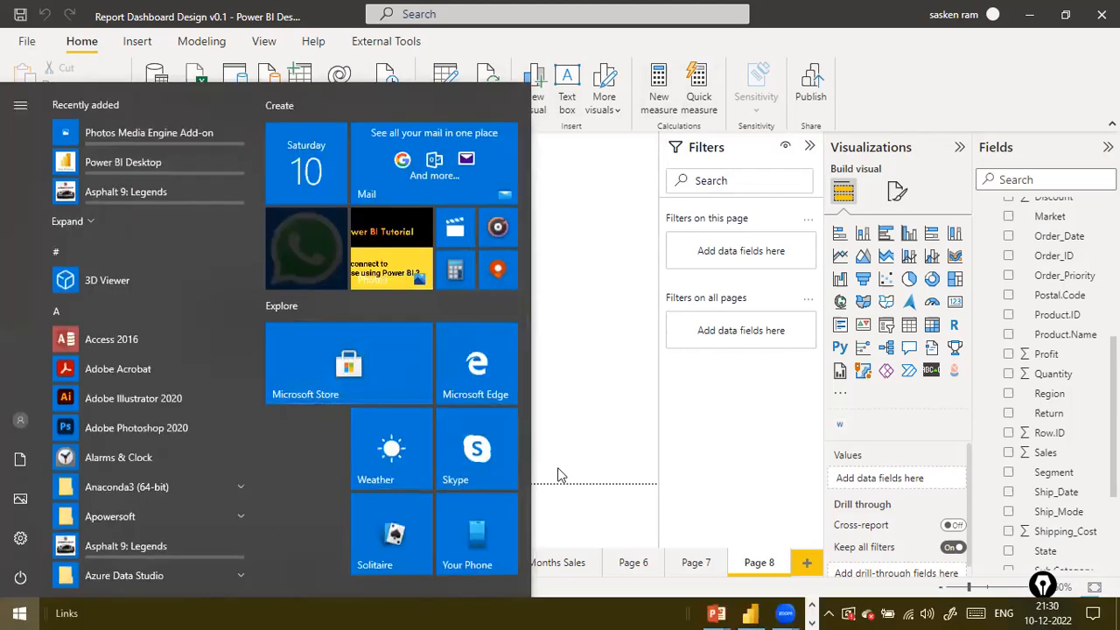
pyautogui.write('chrome')
pyautogui.press('Return')
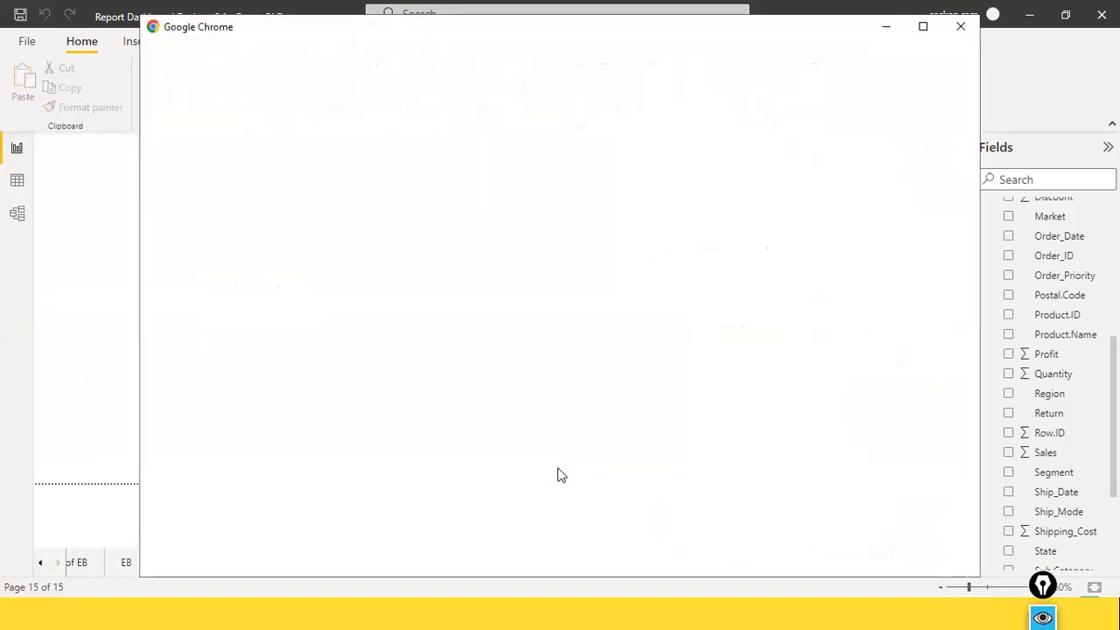
pyautogui.click(363, 288)
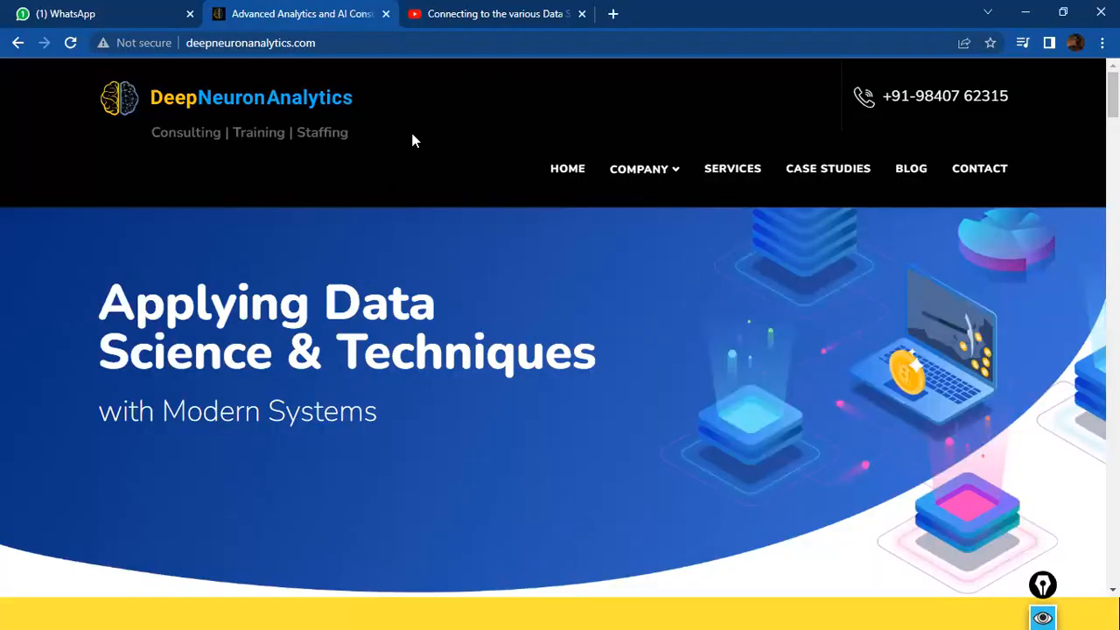
pyautogui.hotkey('alt', 'Tab')
pyautogui.press('Tab')
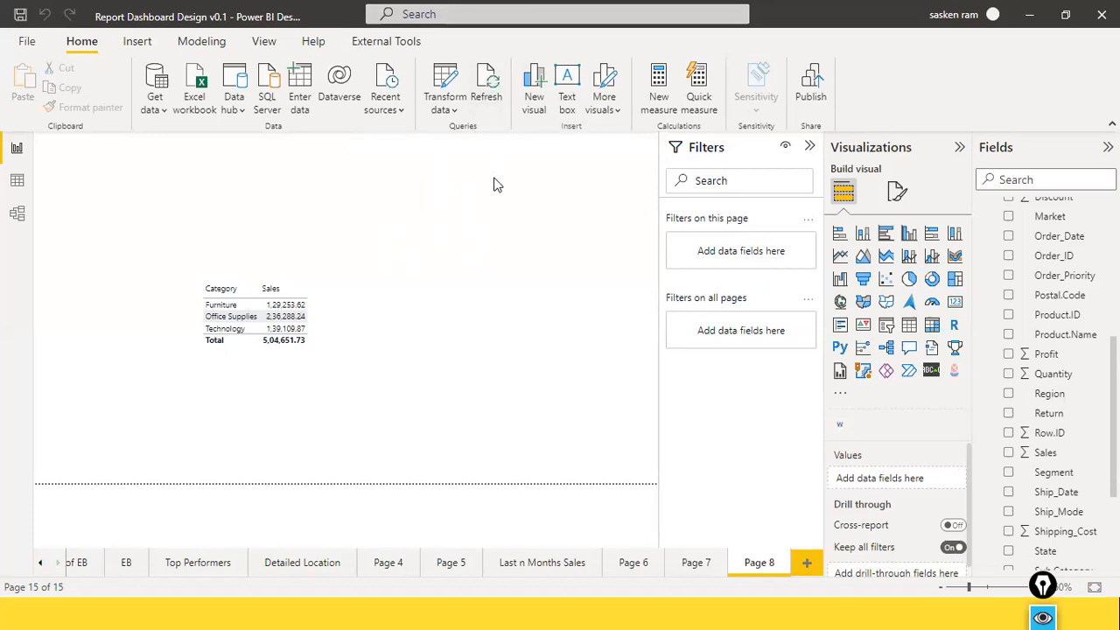
pyautogui.hotkey('alt', 'Tab')
pyautogui.click(456, 23)
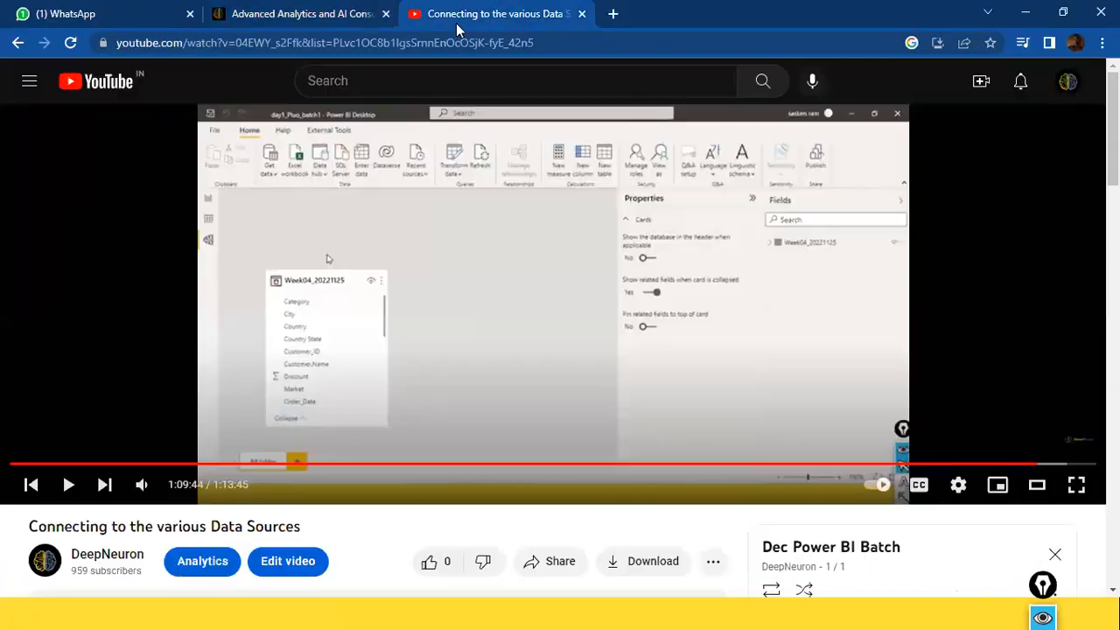
pyautogui.hotkey('ctrl', 'shift', 'Tab')
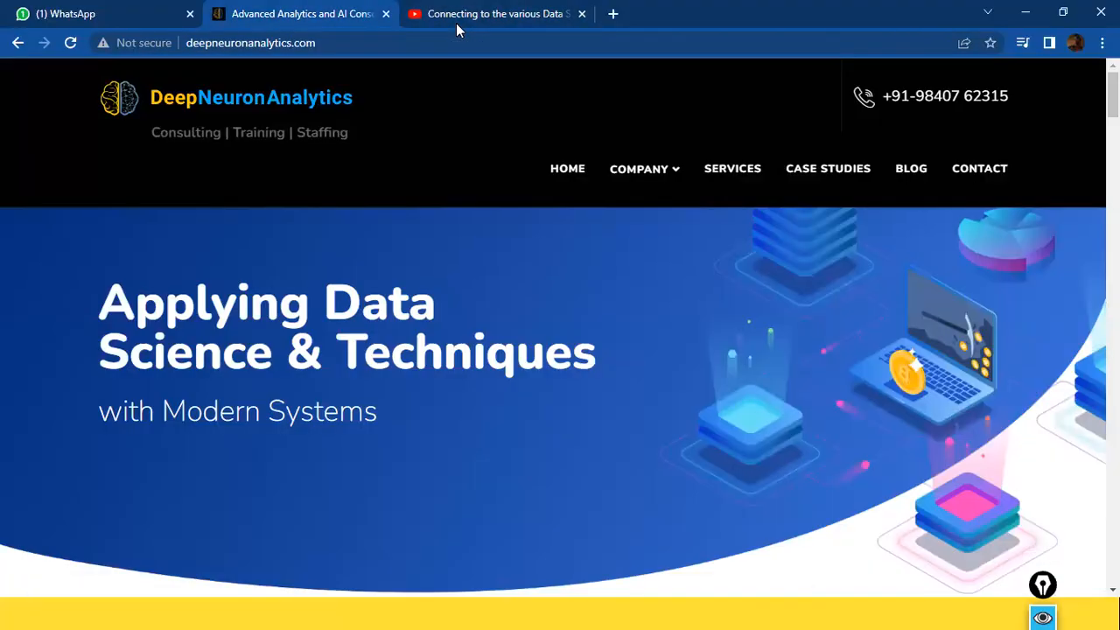
pyautogui.hotkey('alt', 'Tab')
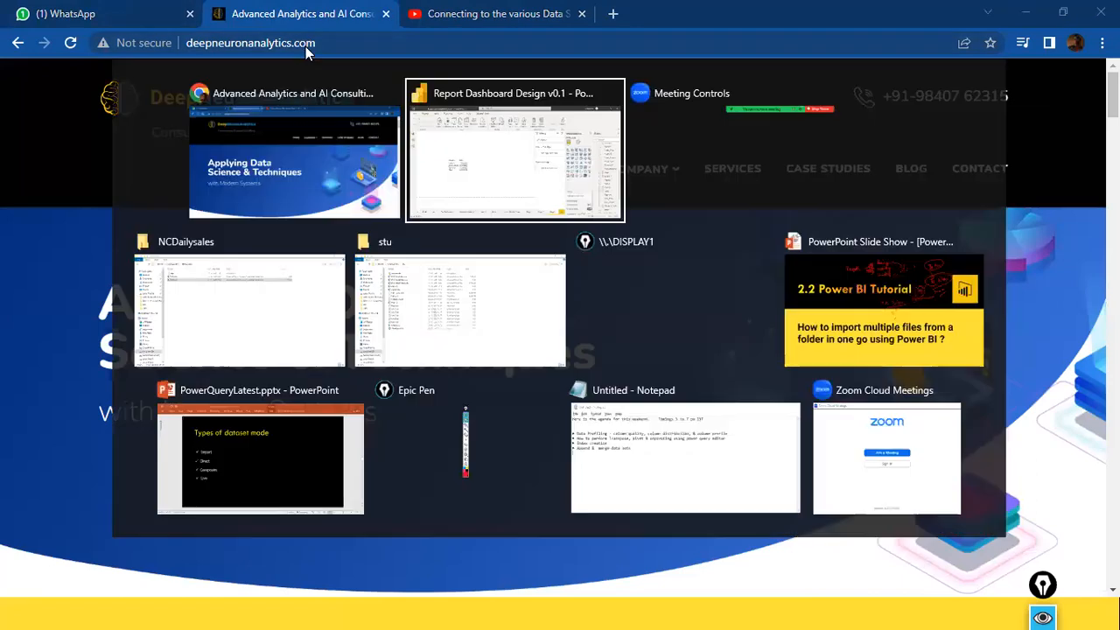
pyautogui.hotkey('alt', 'Tab')
pyautogui.hotkey('alt', 'Tab')
pyautogui.hotkey('alt', 'Tab')
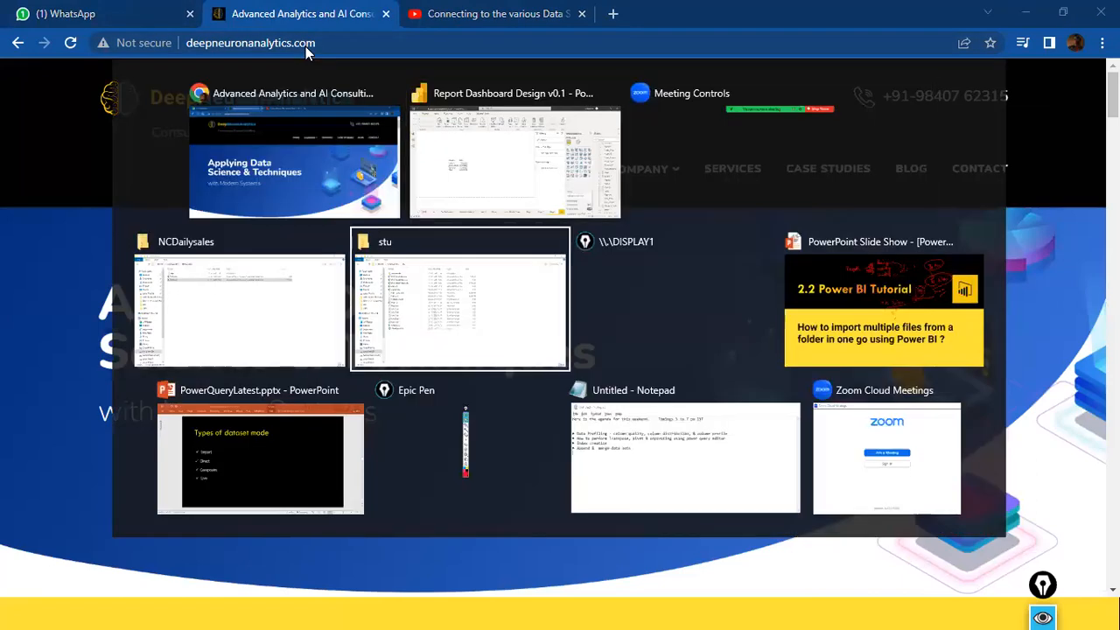
pyautogui.press('Escape')
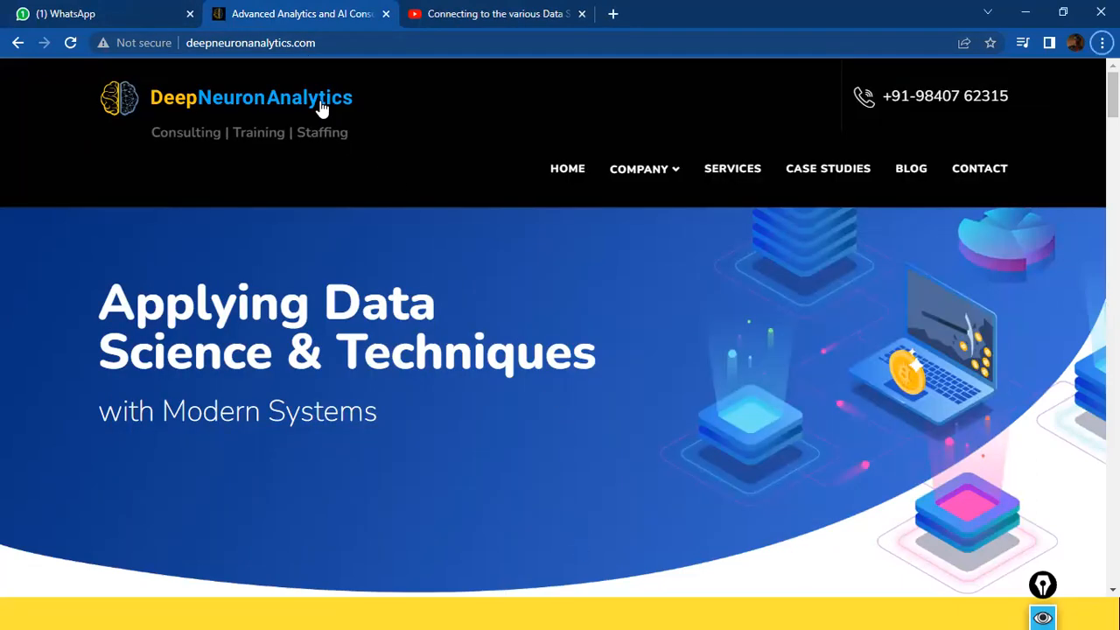
# Search the web for app.powerbi.com and open the Power BI Sign in result to reach the service's home page.
pyautogui.click(353, 42)
pyautogui.write('a')
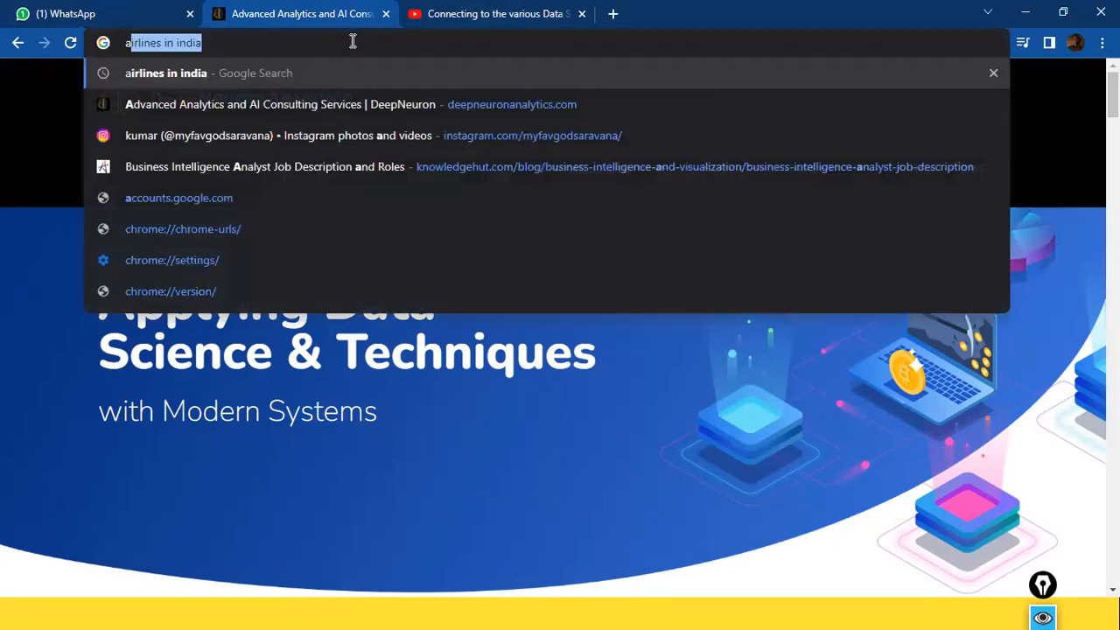
pyautogui.press('BackSpace')
pyautogui.press('BackSpace')
pyautogui.write('app.power')
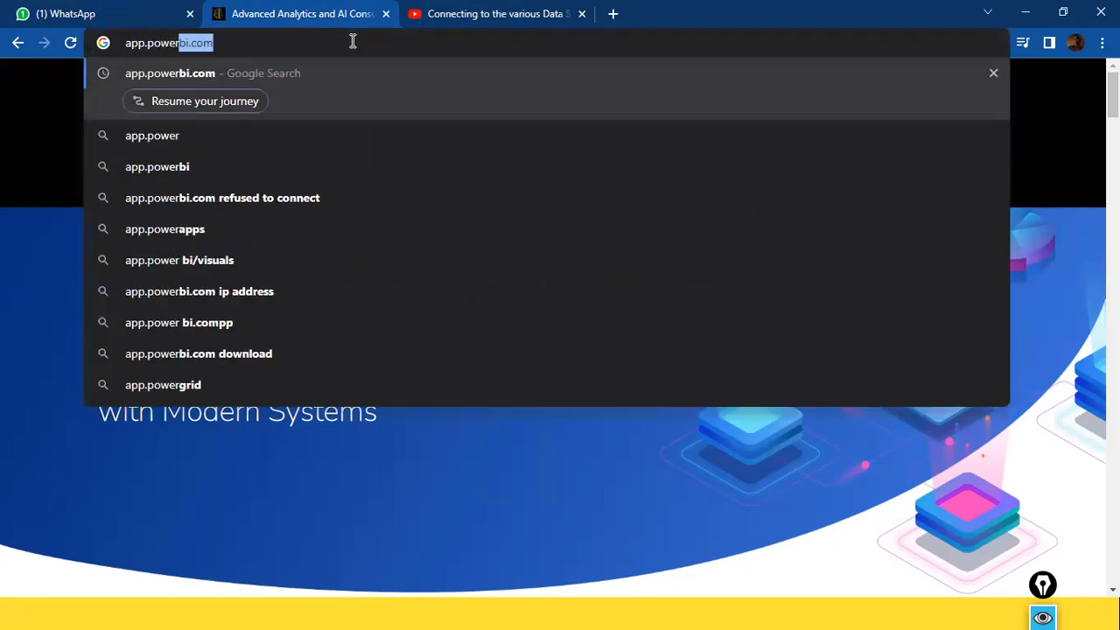
pyautogui.press('Return')
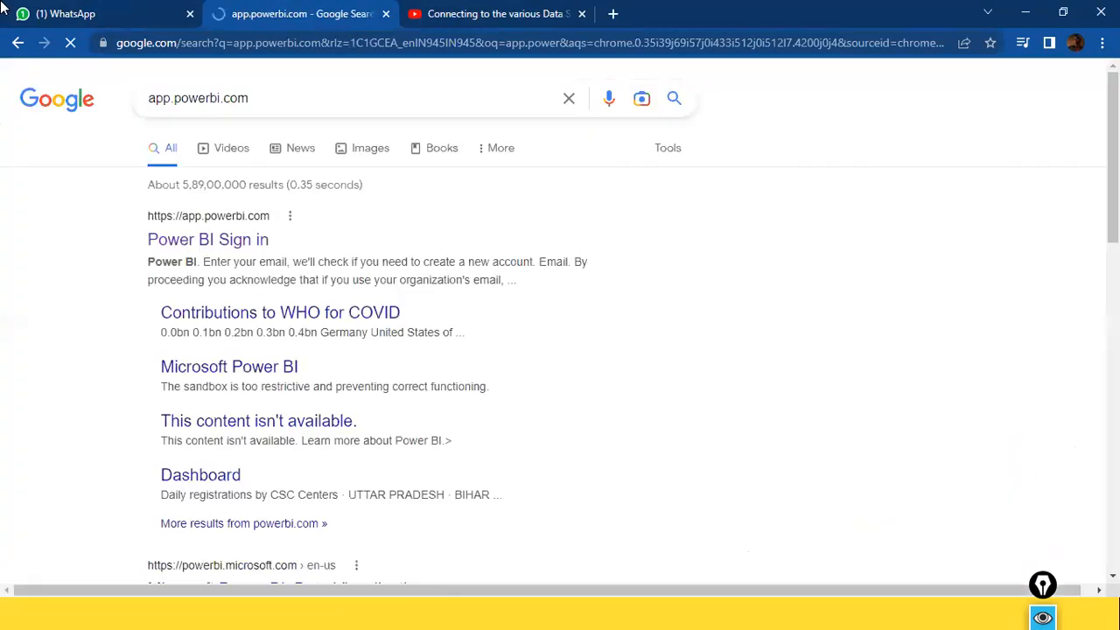
pyautogui.click(214, 243)
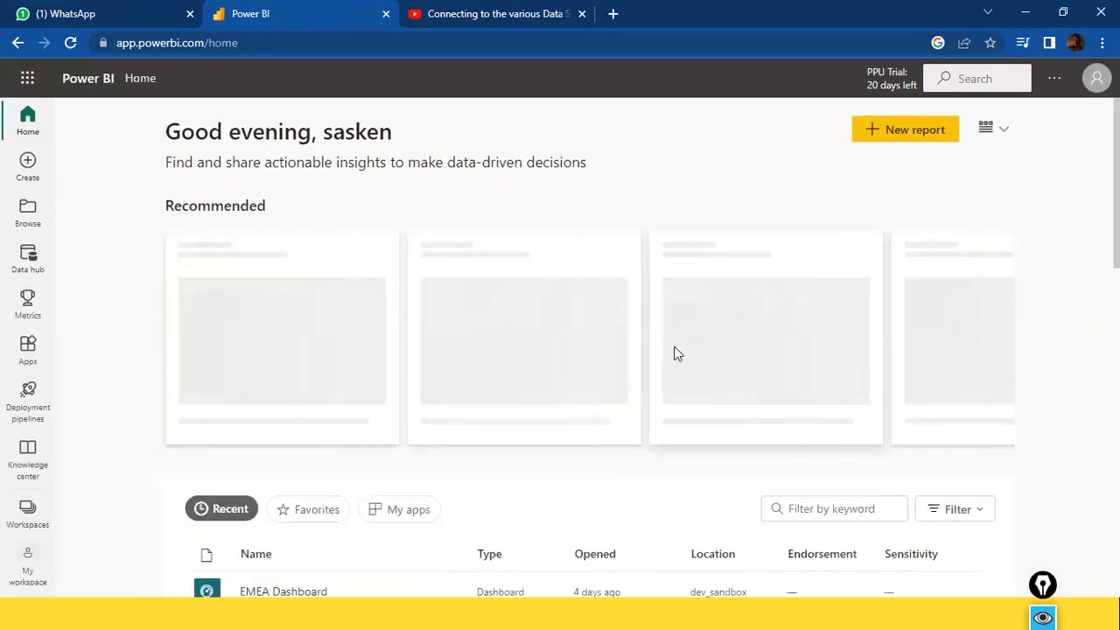
# Switch to Power BI Desktop, start publishing the report, save its changes, and look through the destination workspaces.
pyautogui.hotkey('alt', 'Tab')
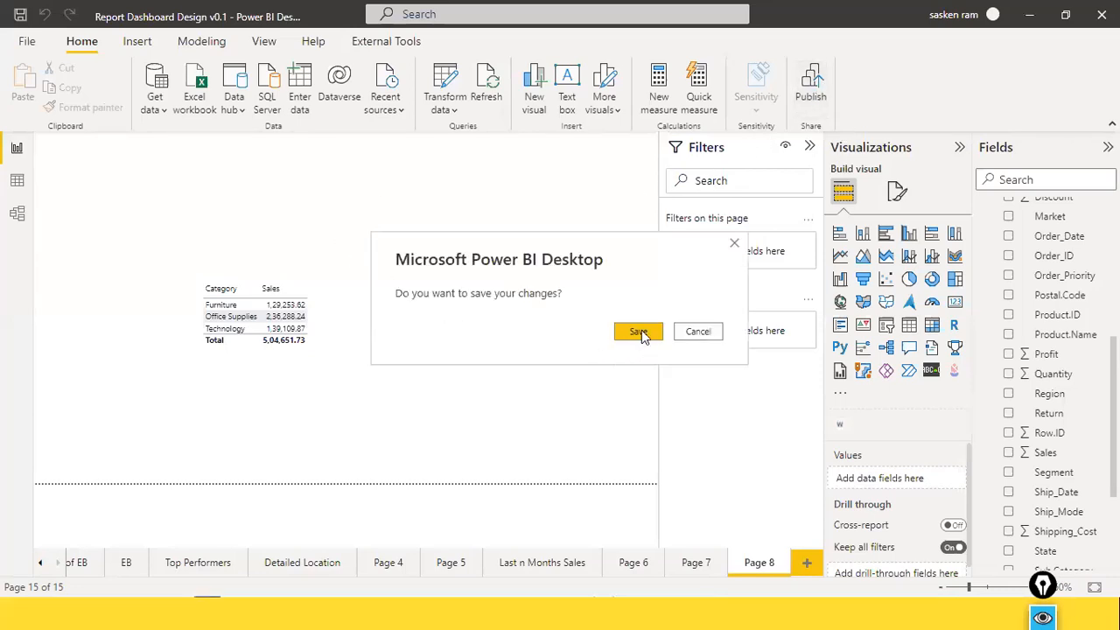
pyautogui.click(638, 332)
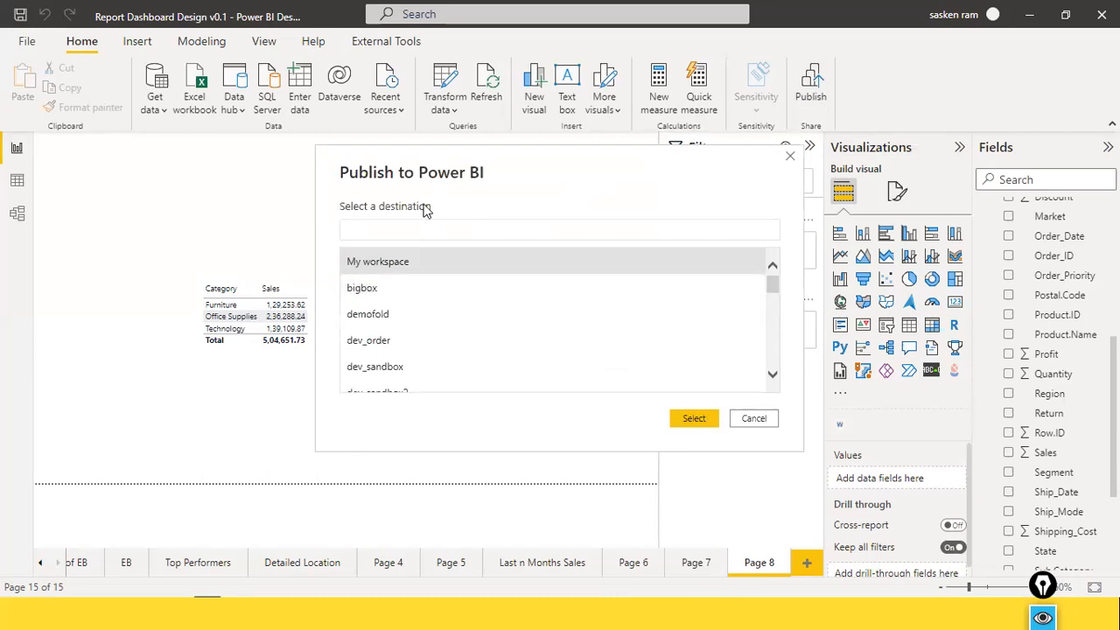
pyautogui.scroll(-2, 413, 326)
pyautogui.scroll(2, 413, 326)
# Switch to the Power BI service in Chrome and check the signed-in account's profile and license details.
pyautogui.hotkey('alt', 'Tab')
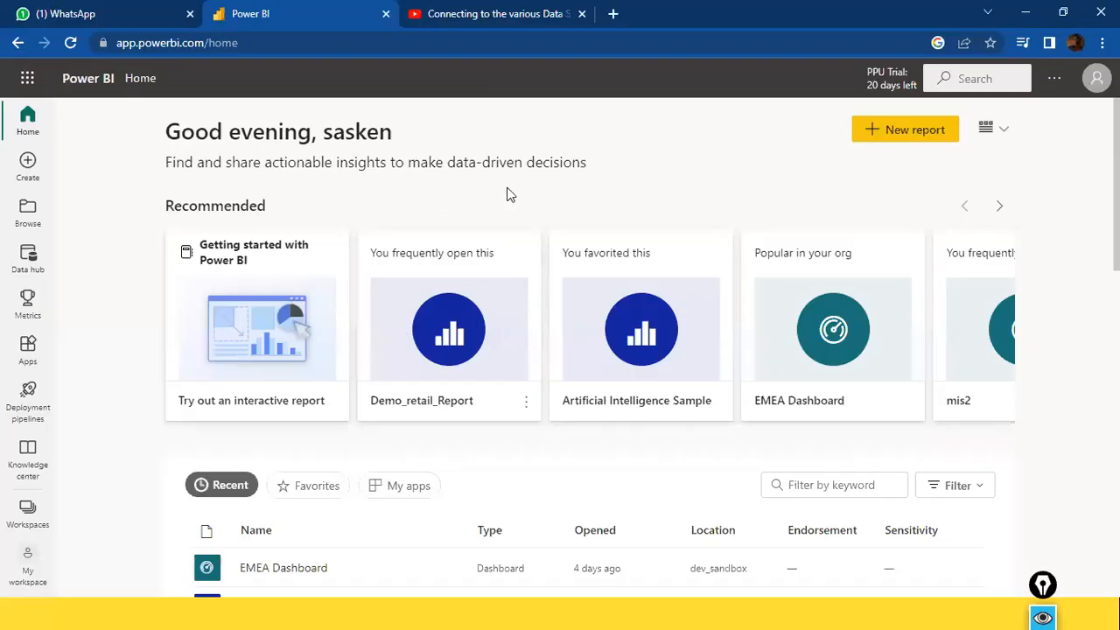
pyautogui.click(1096, 78)
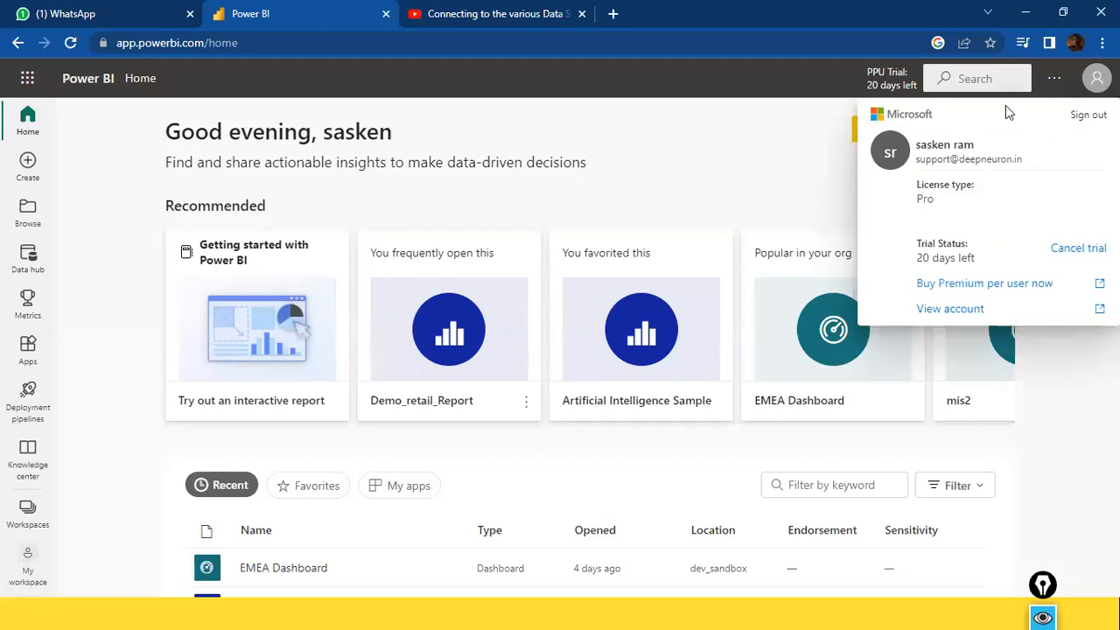
pyautogui.click(632, 69)
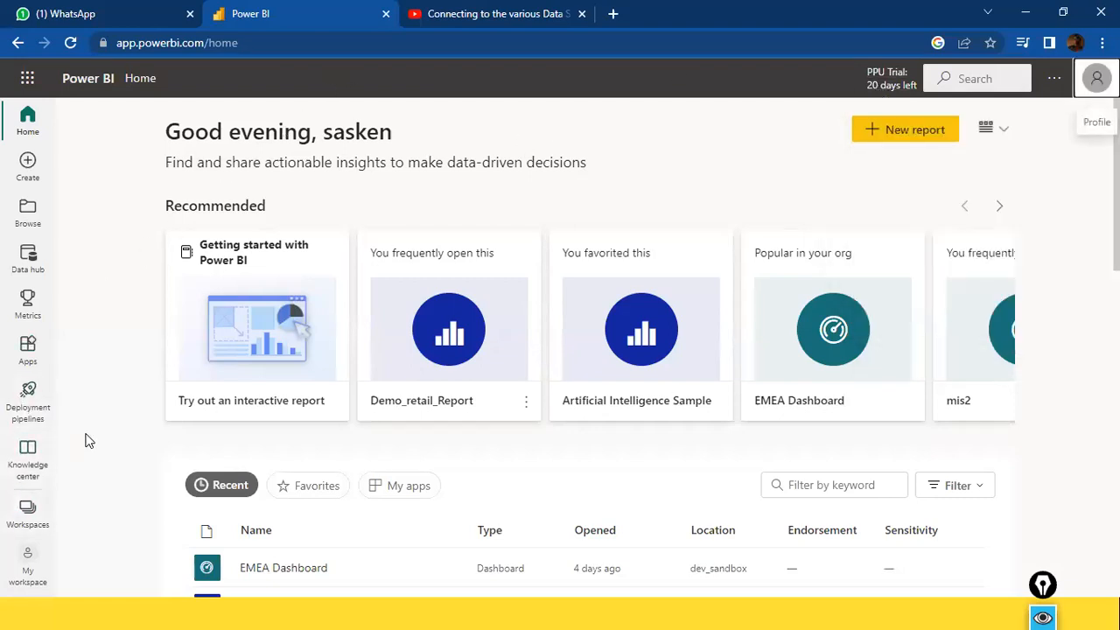
pyautogui.scroll(-3, 85, 440)
pyautogui.click(26, 523)
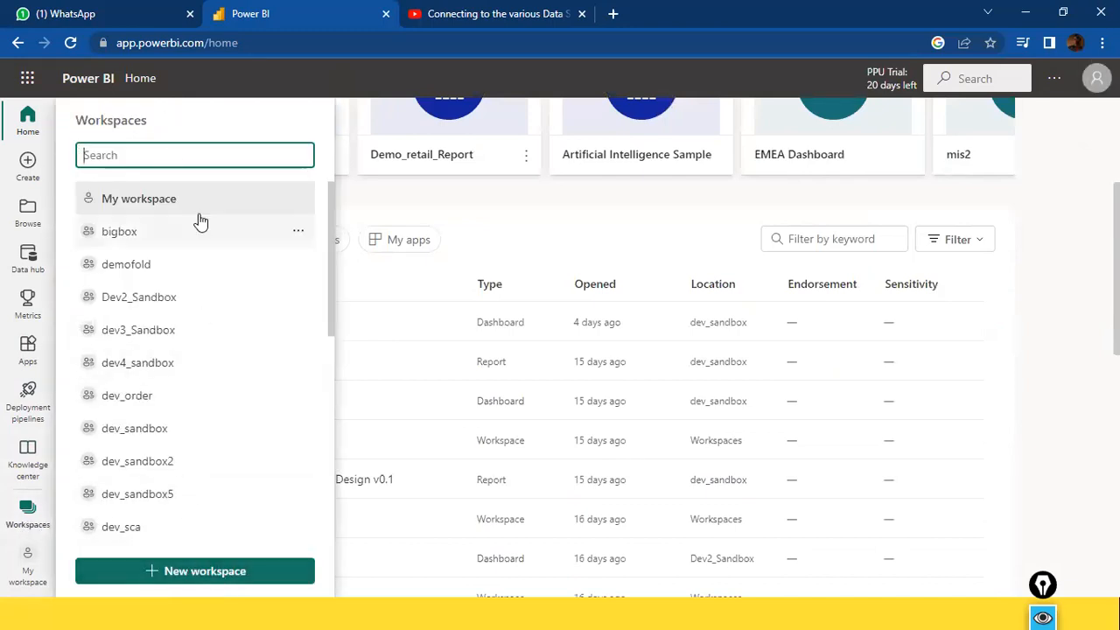
pyautogui.click(177, 577)
pyautogui.click(785, 310)
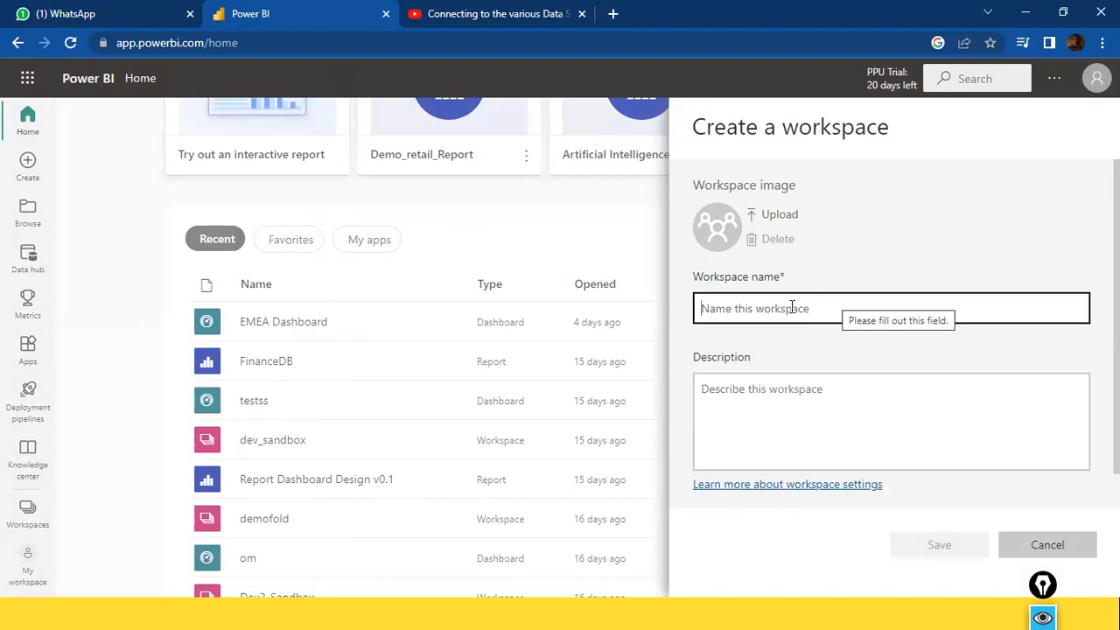
pyautogui.click(445, 337)
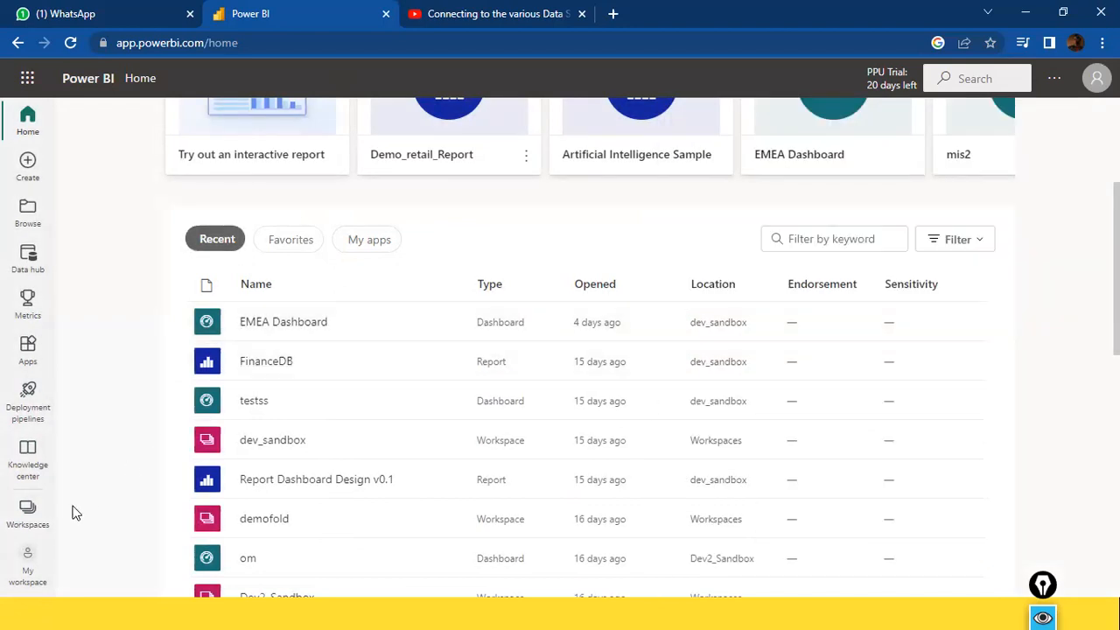
# Open the list of workspaces in the Power BI service and look through the available ones.
pyautogui.click(28, 512)
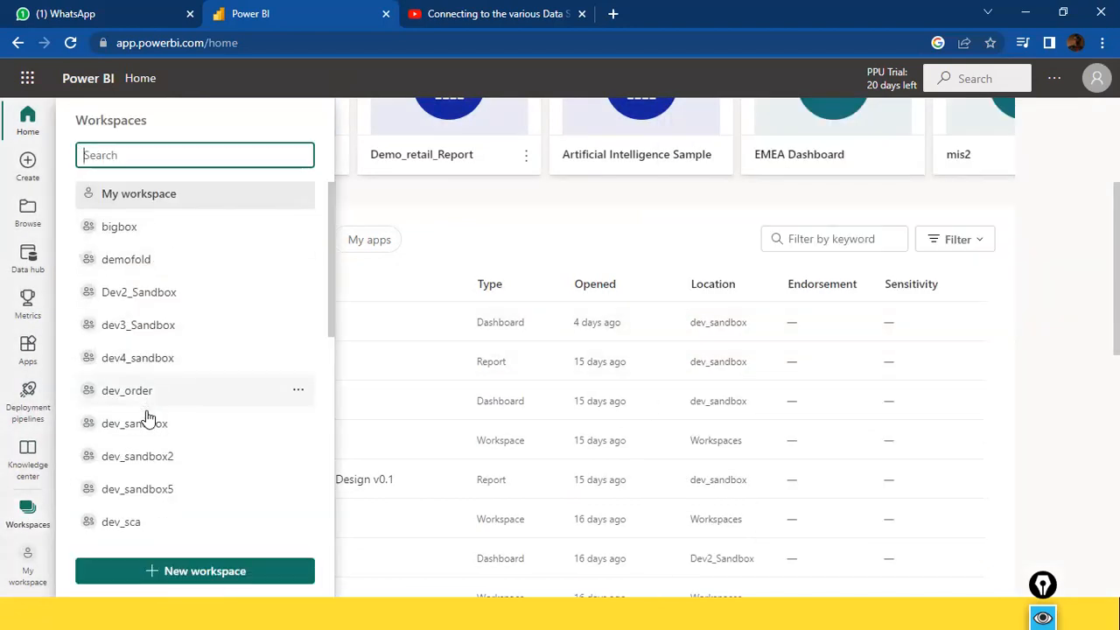
pyautogui.scroll(-6, 149, 418)
pyautogui.scroll(6, 147, 418)
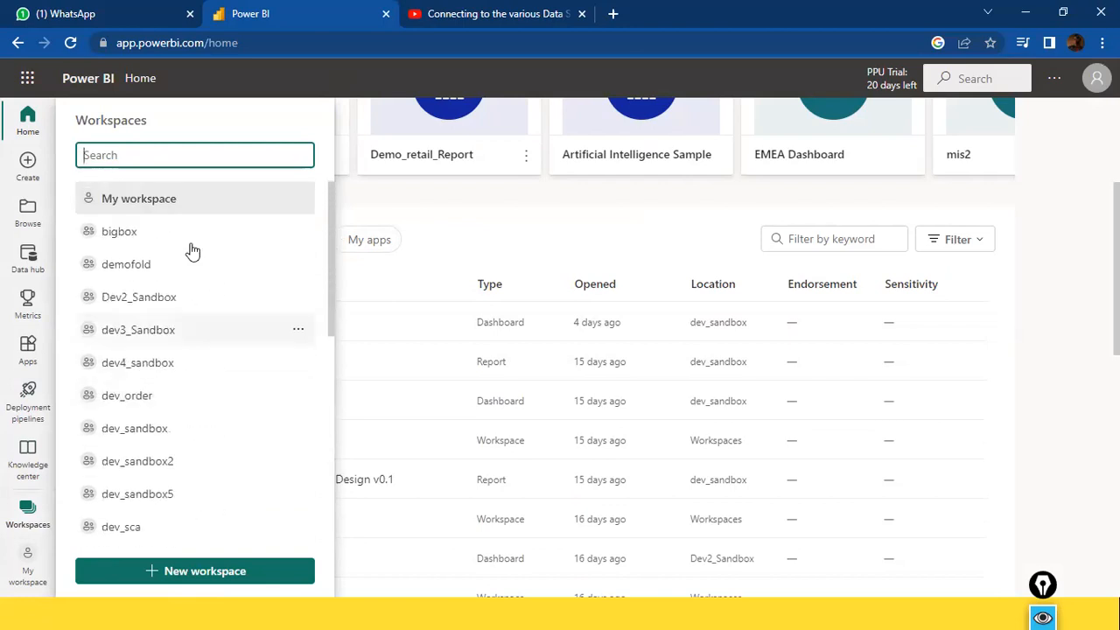
# Return to Power BI Desktop and publish the report to the dev_sandbox workspace, replacing the existing dataset.
pyautogui.hotkey('alt', 'Tab')
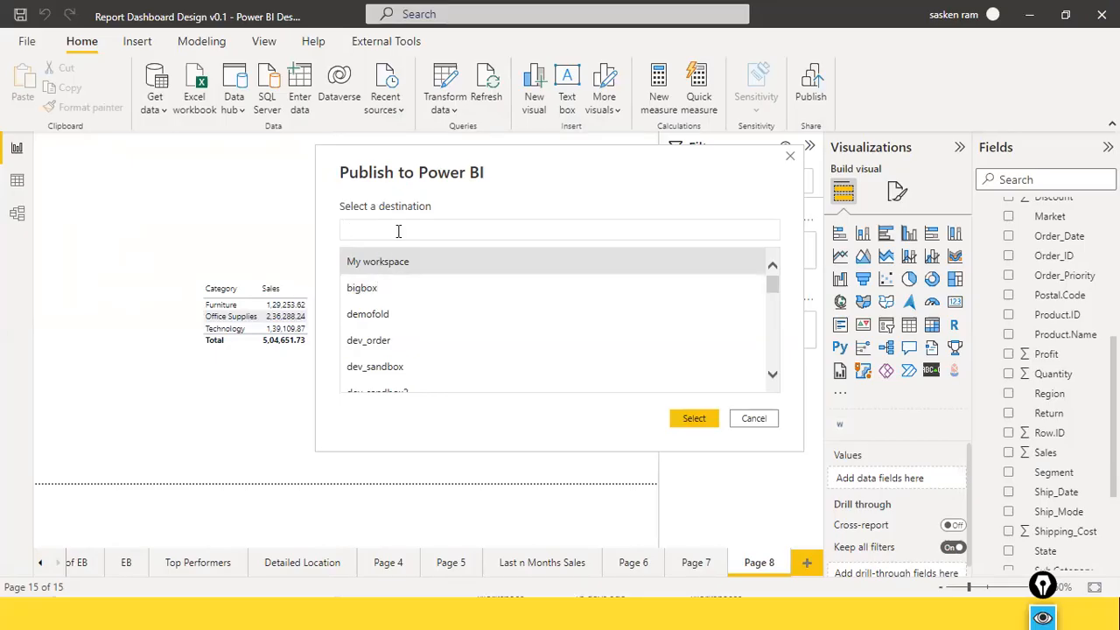
pyautogui.hotkey('alt', 'Tab')
pyautogui.hotkey('alt', 'Tab')
pyautogui.scroll(-1, 476, 368)
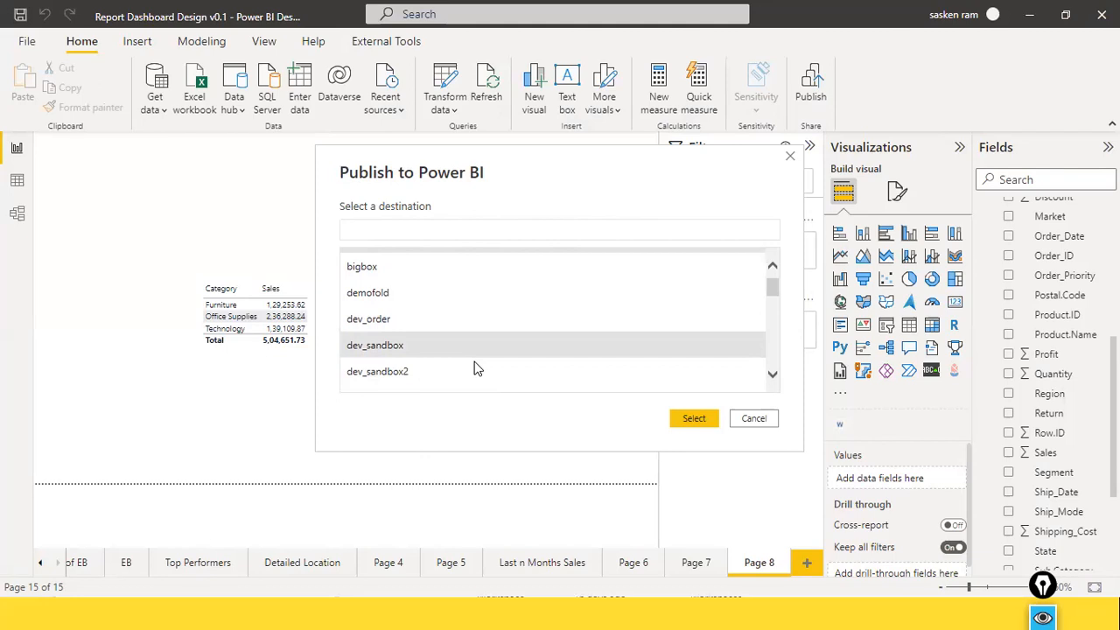
pyautogui.scroll(-1, 475, 368)
pyautogui.scroll(-1, 476, 369)
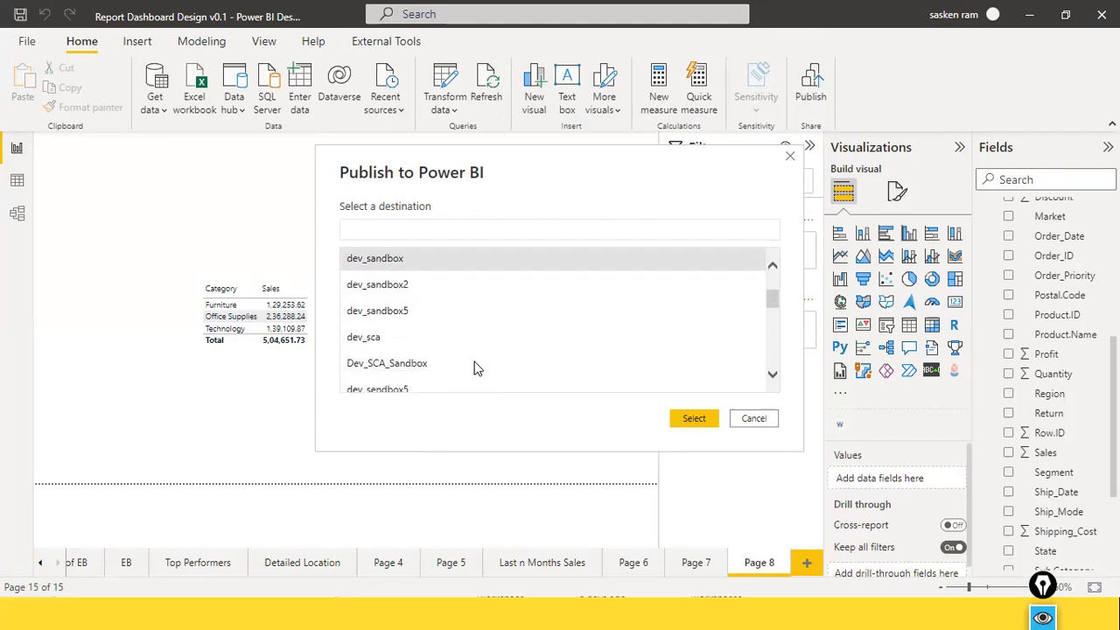
pyautogui.scroll(1, 476, 368)
pyautogui.doubleClick(391, 303)
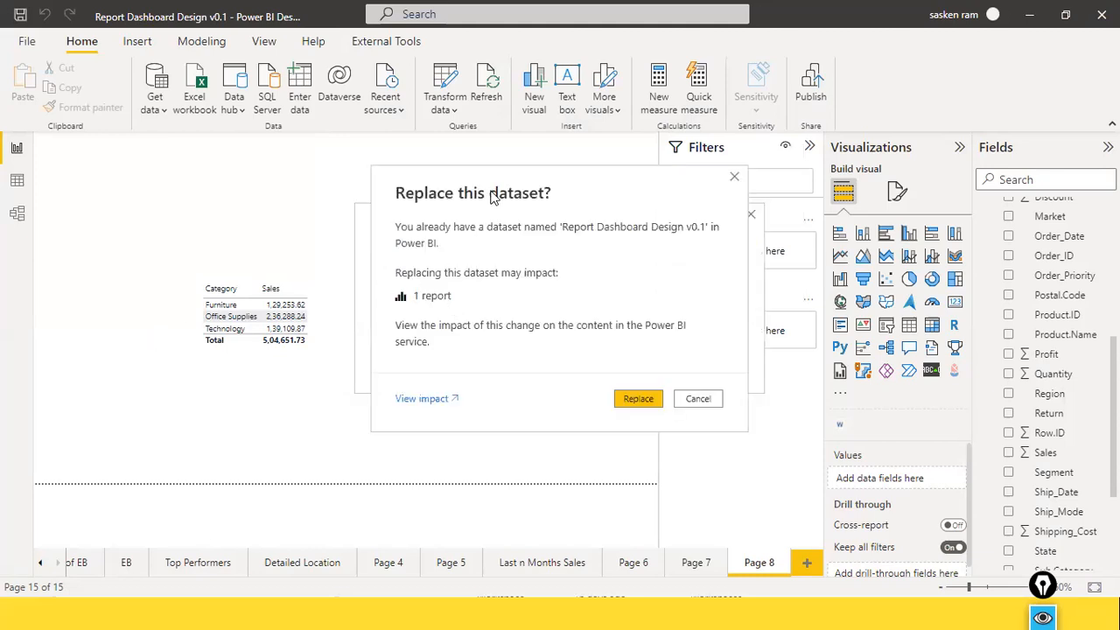
pyautogui.click(943, 436)
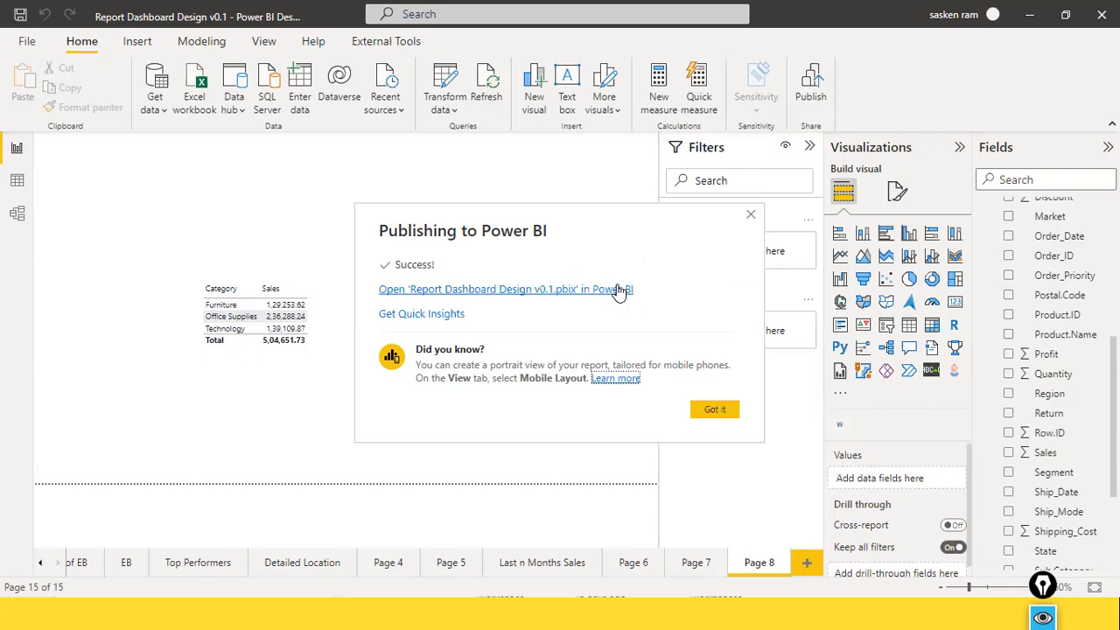
pyautogui.click(714, 409)
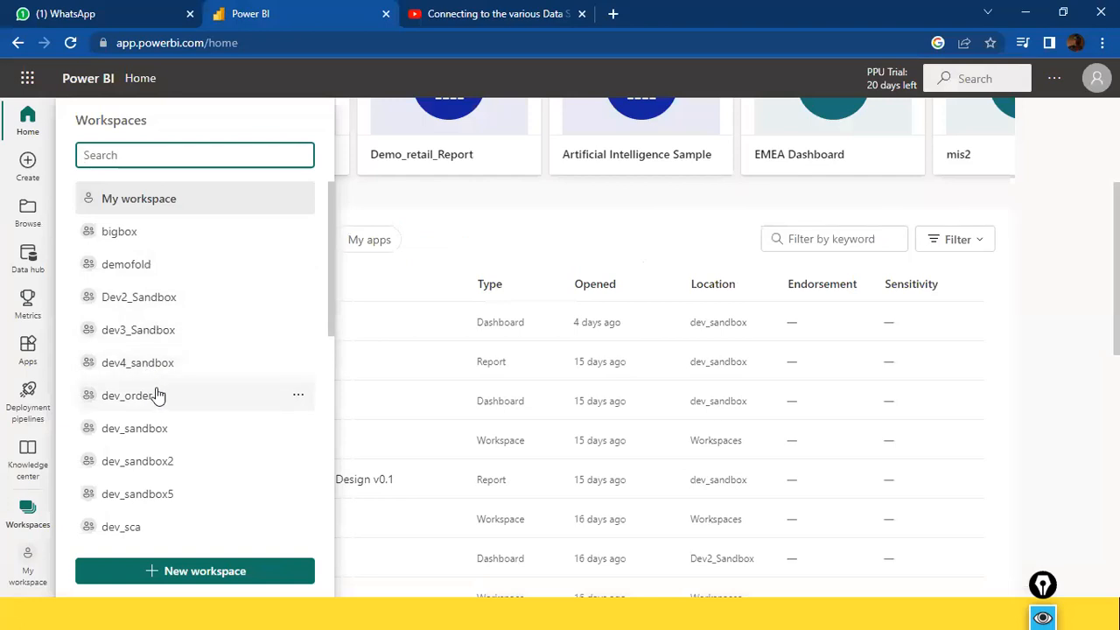
# Switch to the Power BI service in Chrome, open the dev_sandbox workspace, and find the published Report Dashboard Design v0.1 items.
pyautogui.scroll(-1, 156, 393)
pyautogui.click(159, 353)
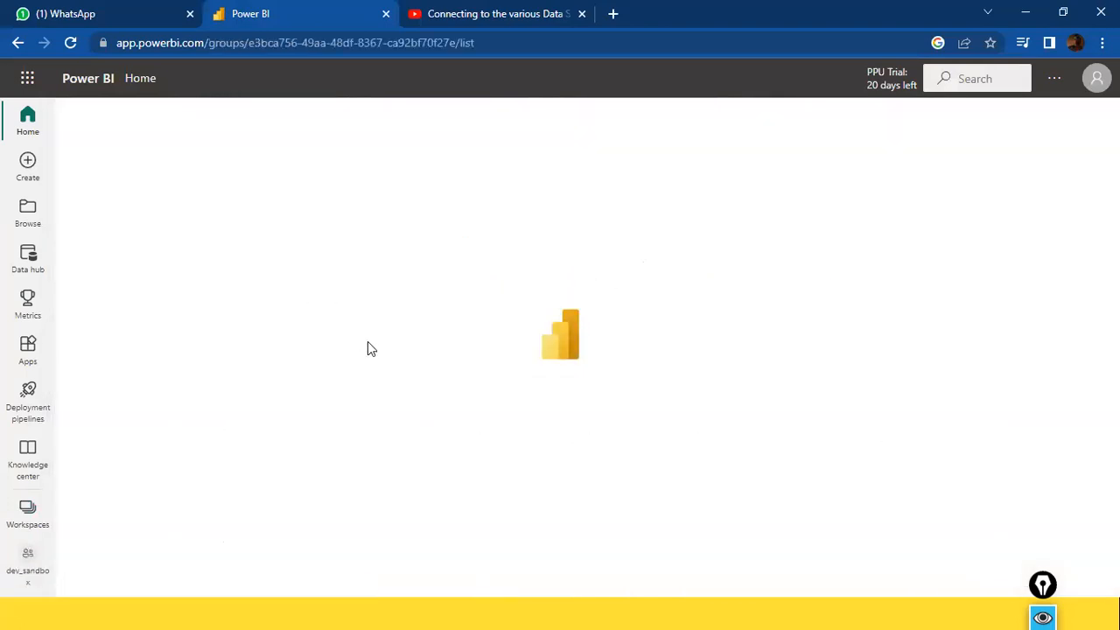
pyautogui.scroll(-3, 369, 349)
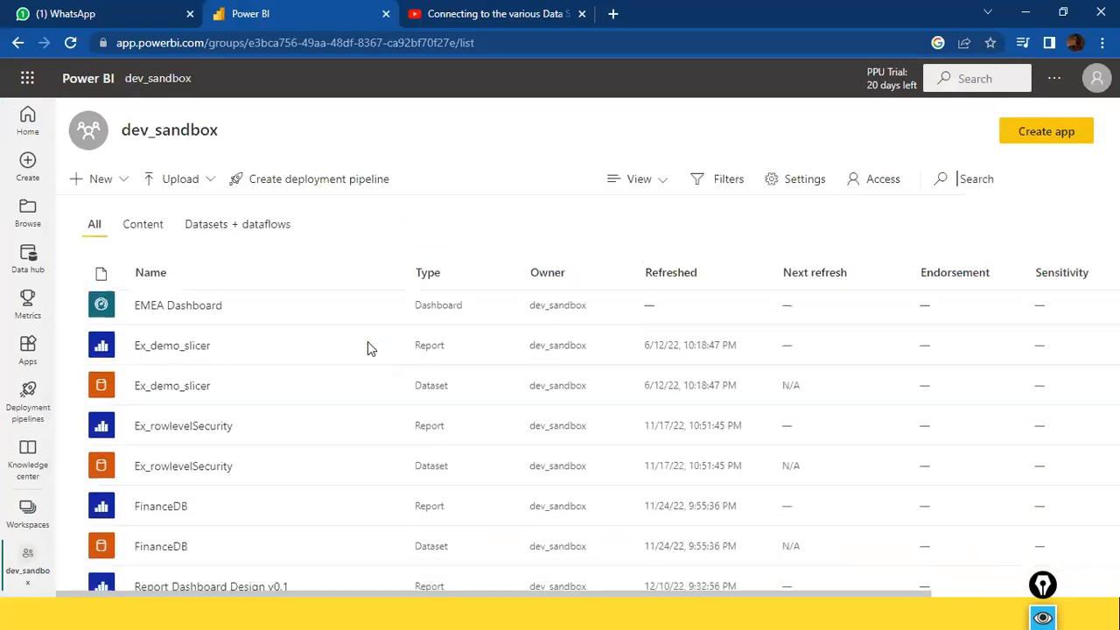
pyautogui.scroll(-3, 369, 349)
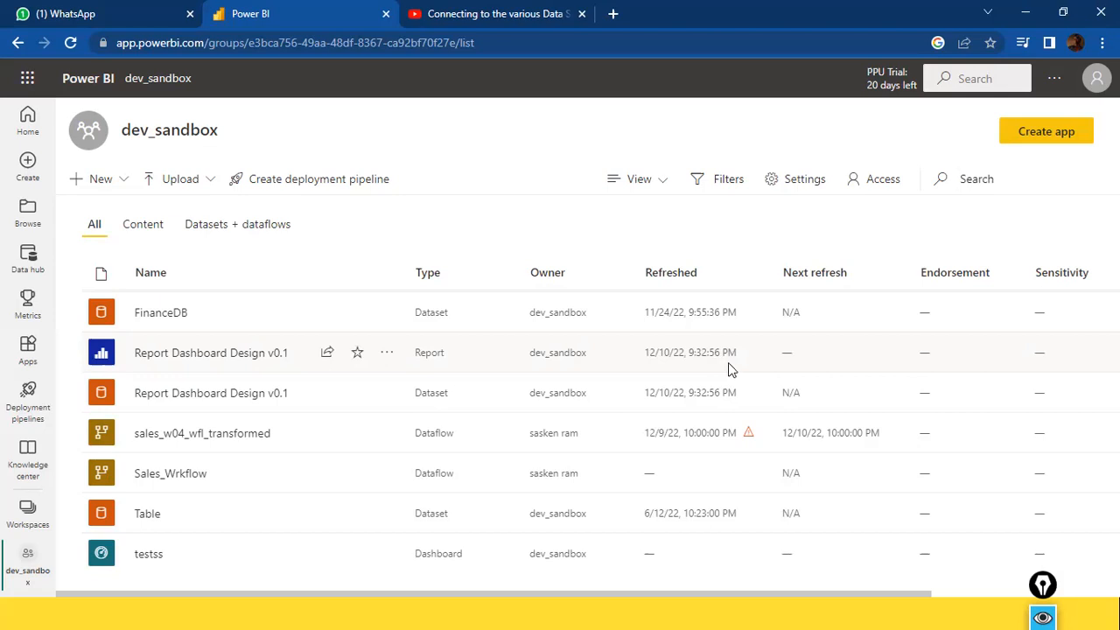
# Open the published Report Dashboard Design v0.1 report from the dev_sandbox workspace.
pyautogui.hotkey('alt', 'Tab')
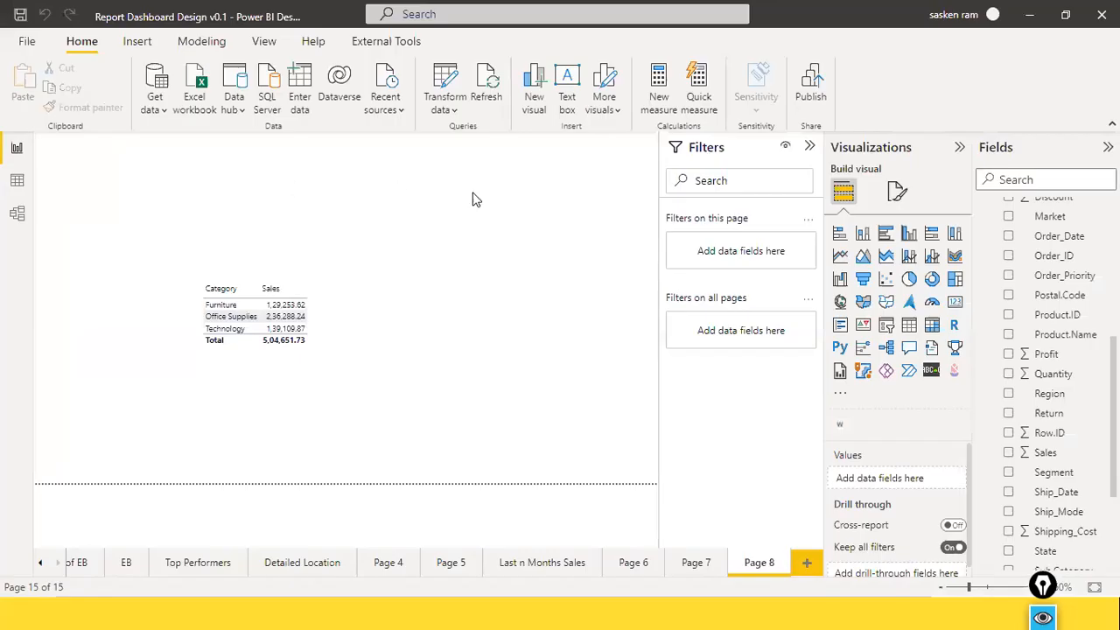
pyautogui.hotkey('alt', 'Tab')
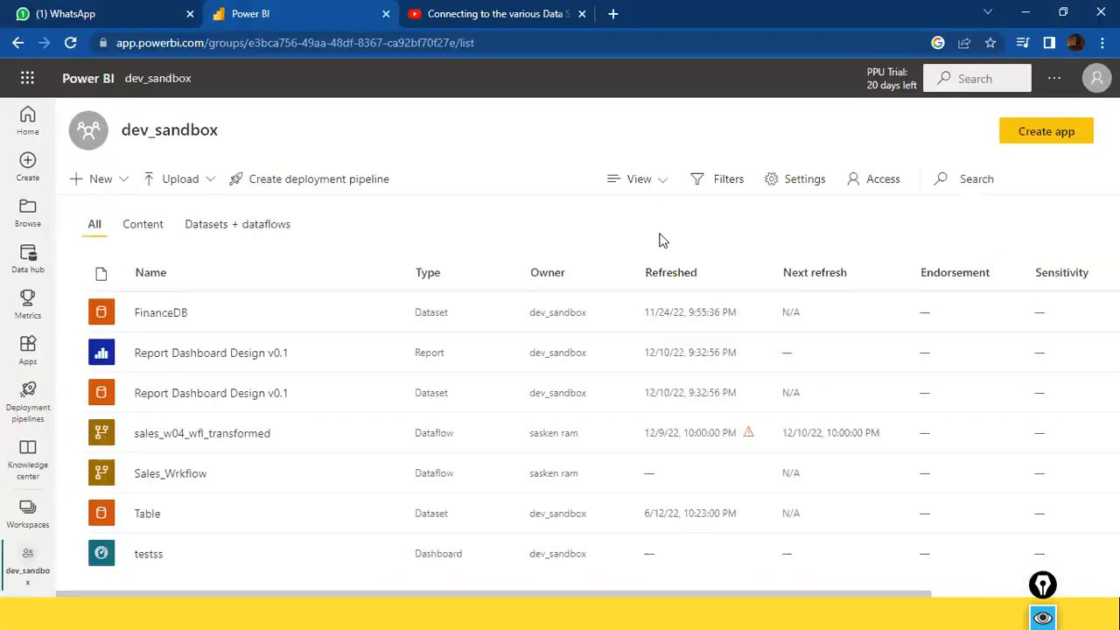
pyautogui.click(274, 354)
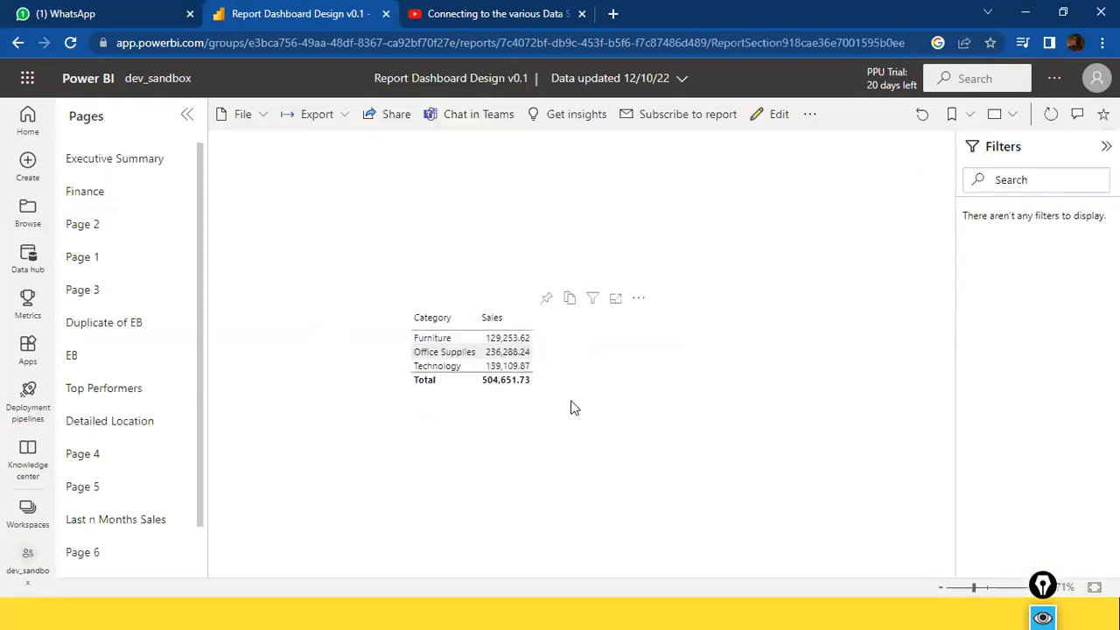
# Compare the sales-by-category table on Page 8 in Power BI Desktop with the published report in the Power BI service.
pyautogui.hotkey('alt', 'Tab')
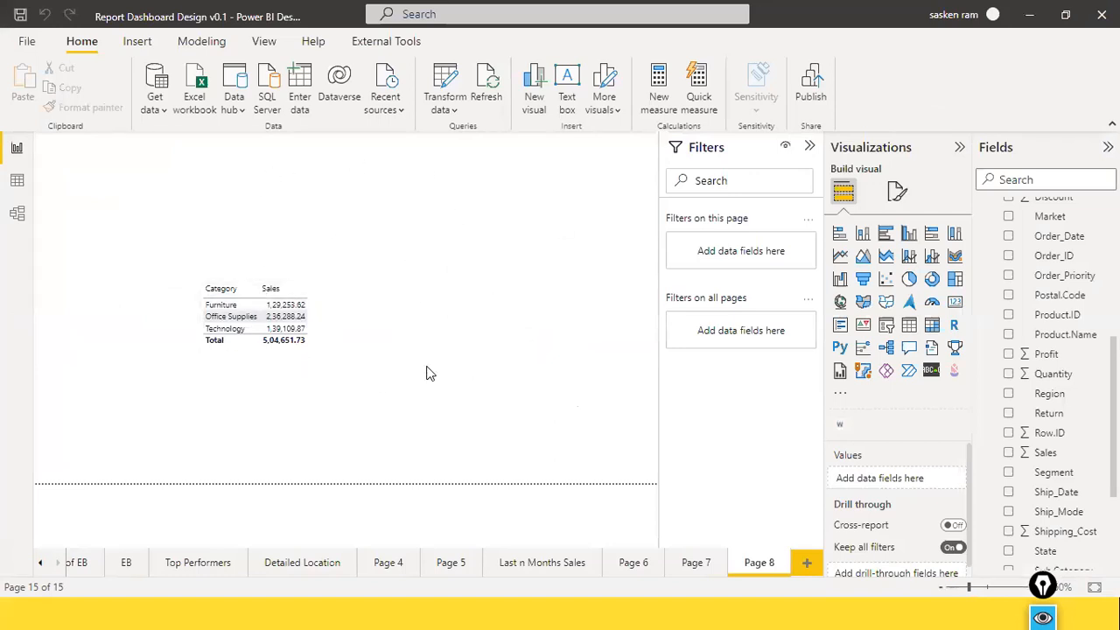
pyautogui.hotkey('alt', 'Tab')
pyautogui.hotkey('alt', 'Tab')
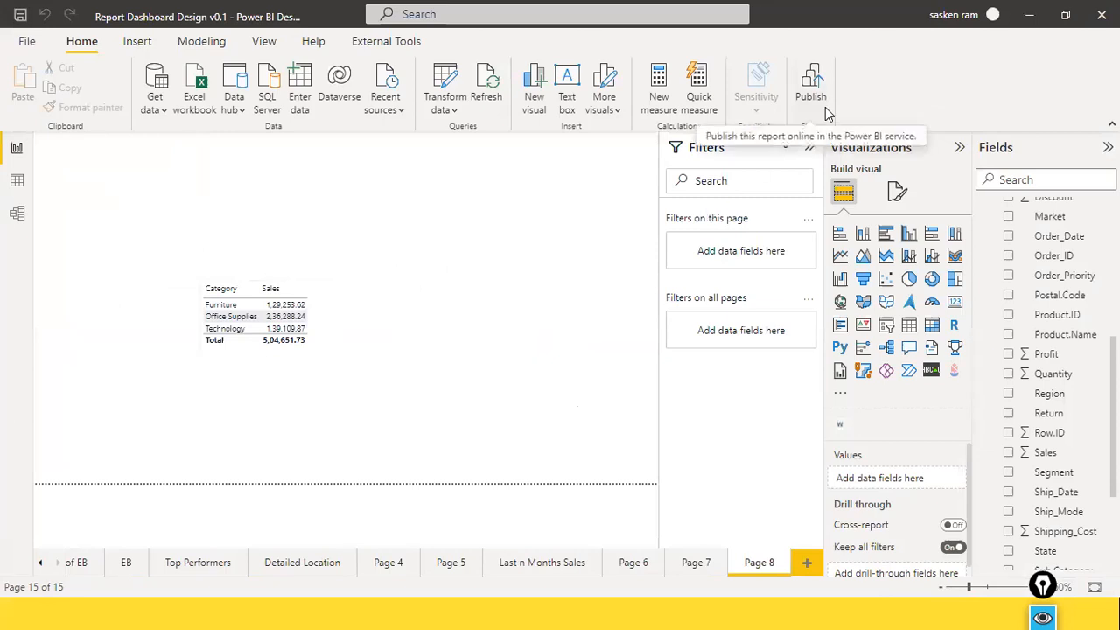
pyautogui.hotkey('alt', 'Tab')
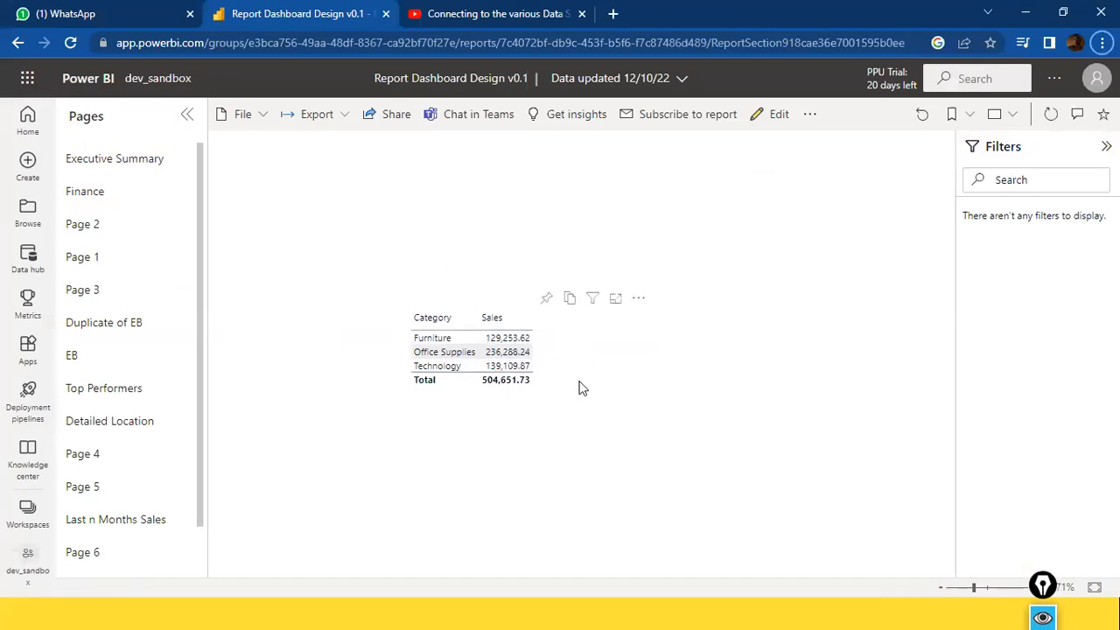
# Return to the dev_sandbox workspace contents and review the refresh and other available options for the Report Dashboard Design v0.1 dataset.
pyautogui.click(21, 44)
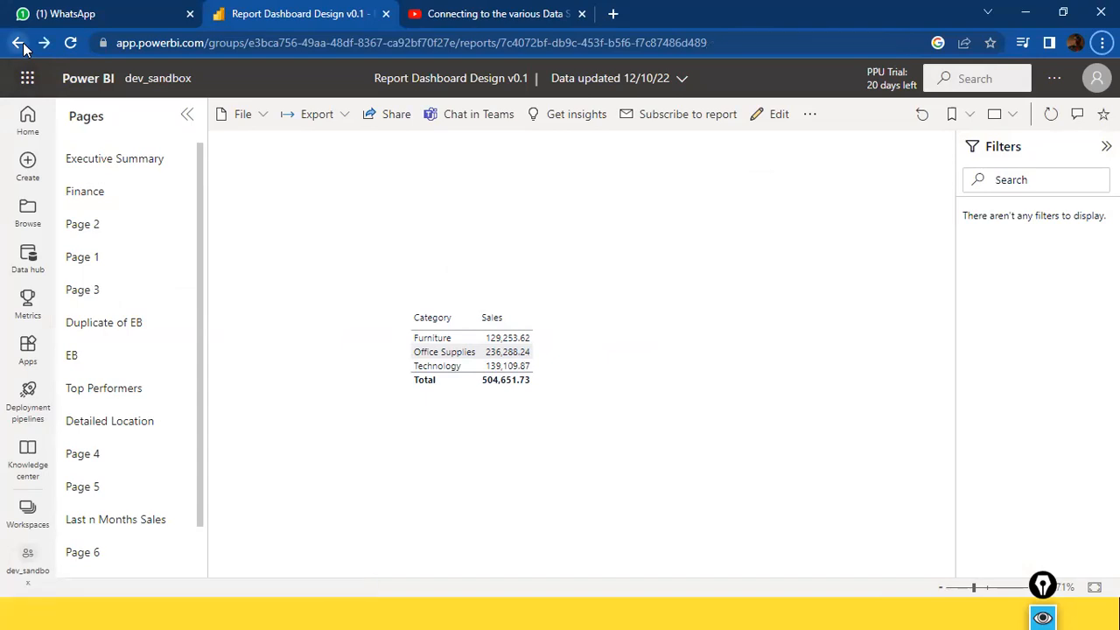
pyautogui.click(19, 44)
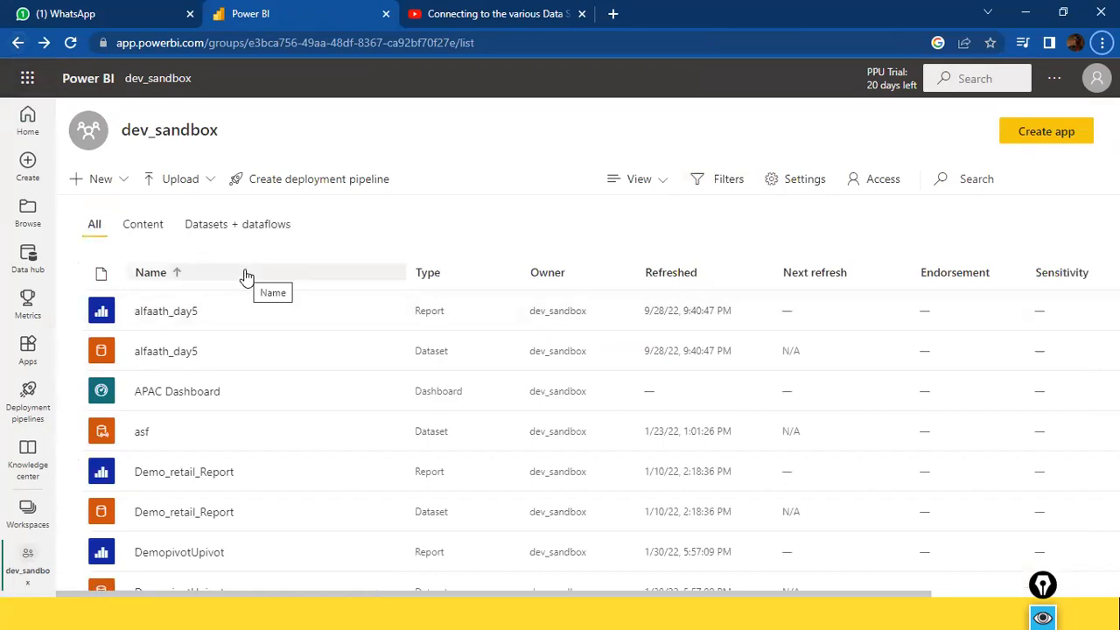
pyautogui.scroll(-3, 381, 450)
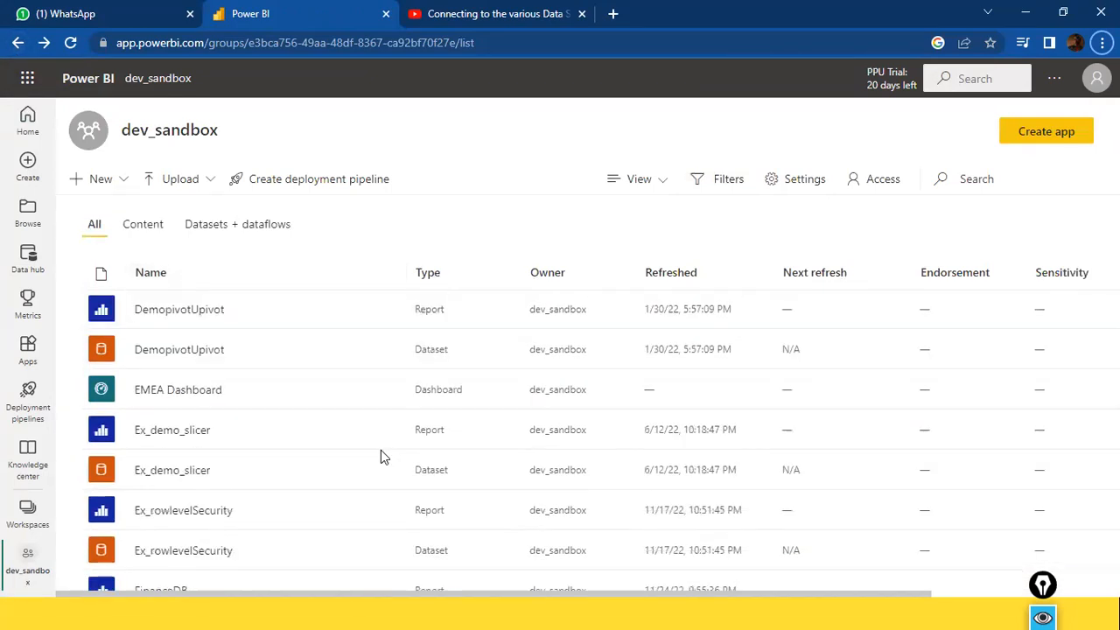
pyautogui.scroll(-3, 386, 446)
pyautogui.moveTo(308, 466)
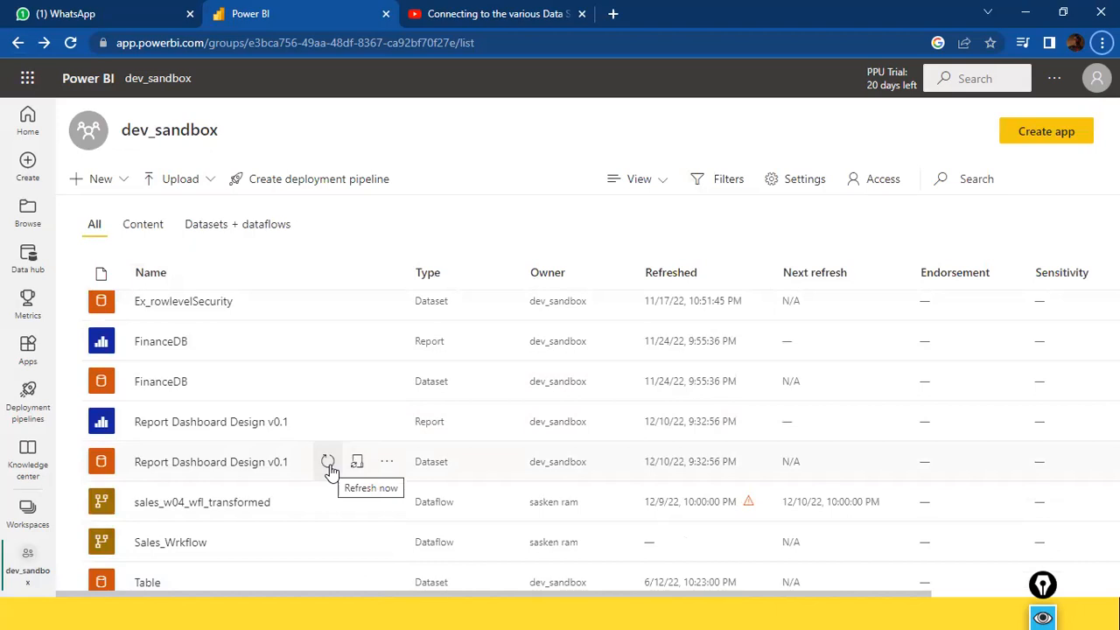
pyautogui.click(377, 468)
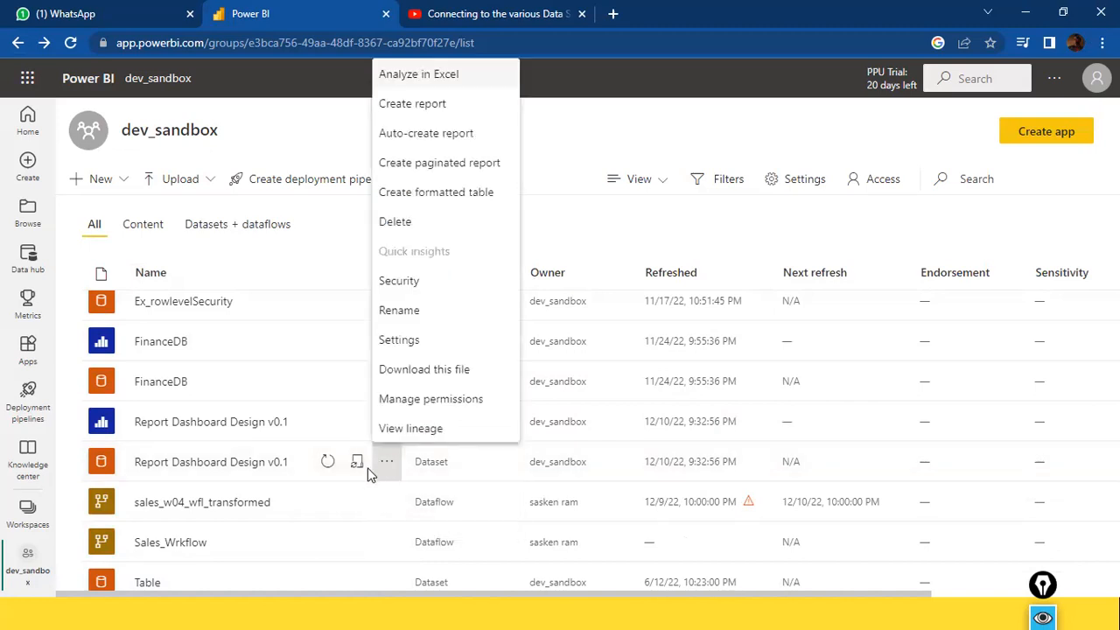
pyautogui.click(565, 145)
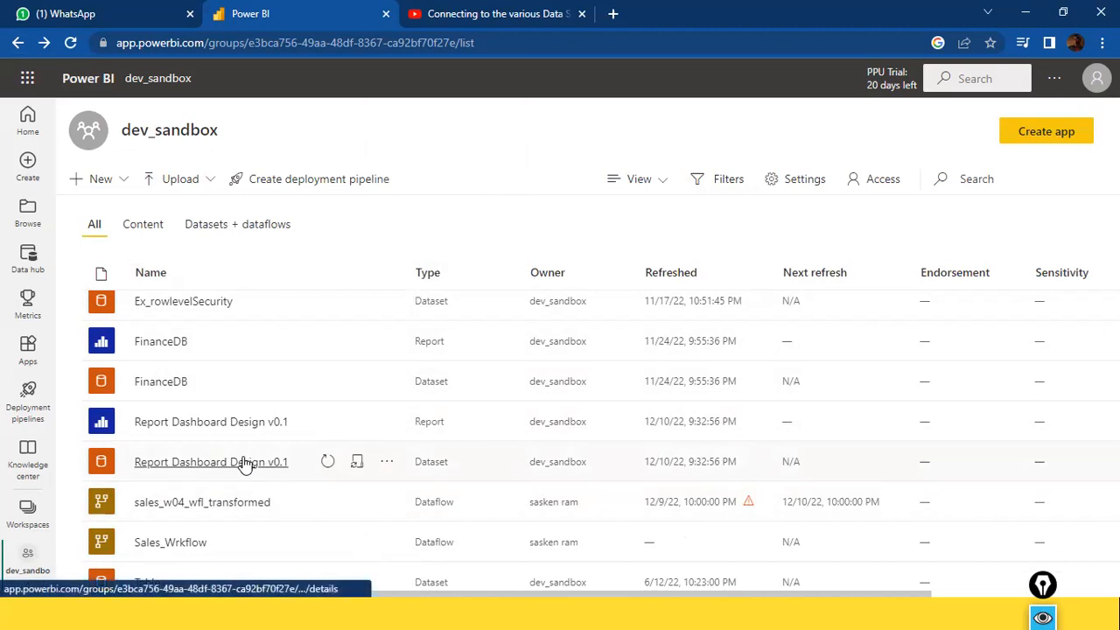
# Check the sales table in Power BI Desktop and switch to File Explorer to view the source files in the NCDailysales folder.
pyautogui.hotkey('alt', 'Tab')
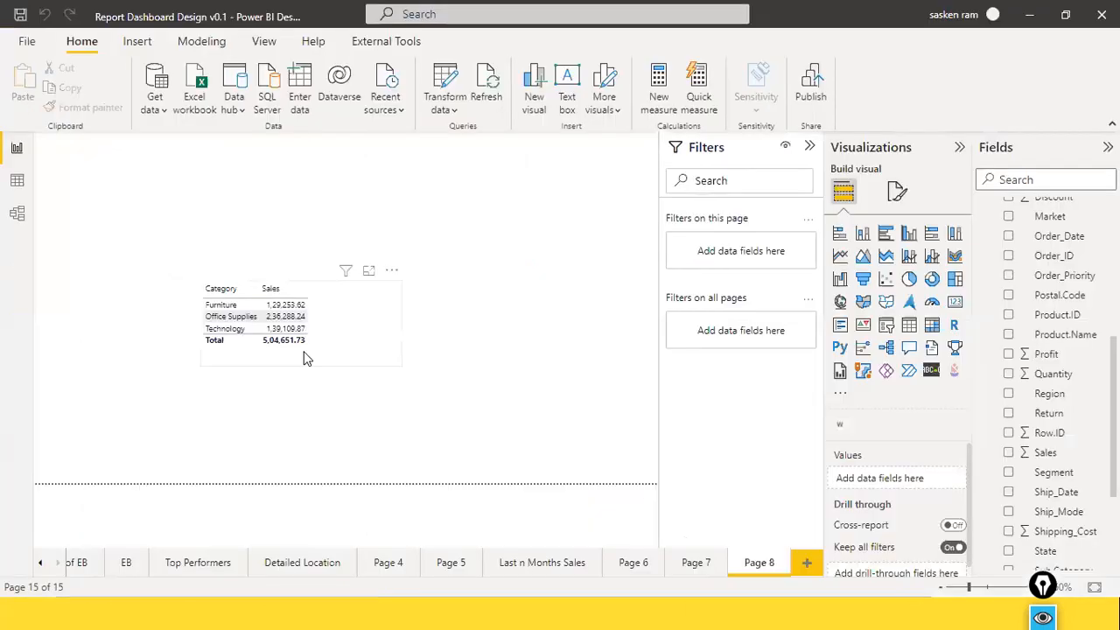
pyautogui.hotkey('alt', 'Tab')
pyautogui.hotkey('alt', 'Tab')
pyautogui.hotkey('alt', 'Tab')
pyautogui.hotkey('alt', 'Tab')
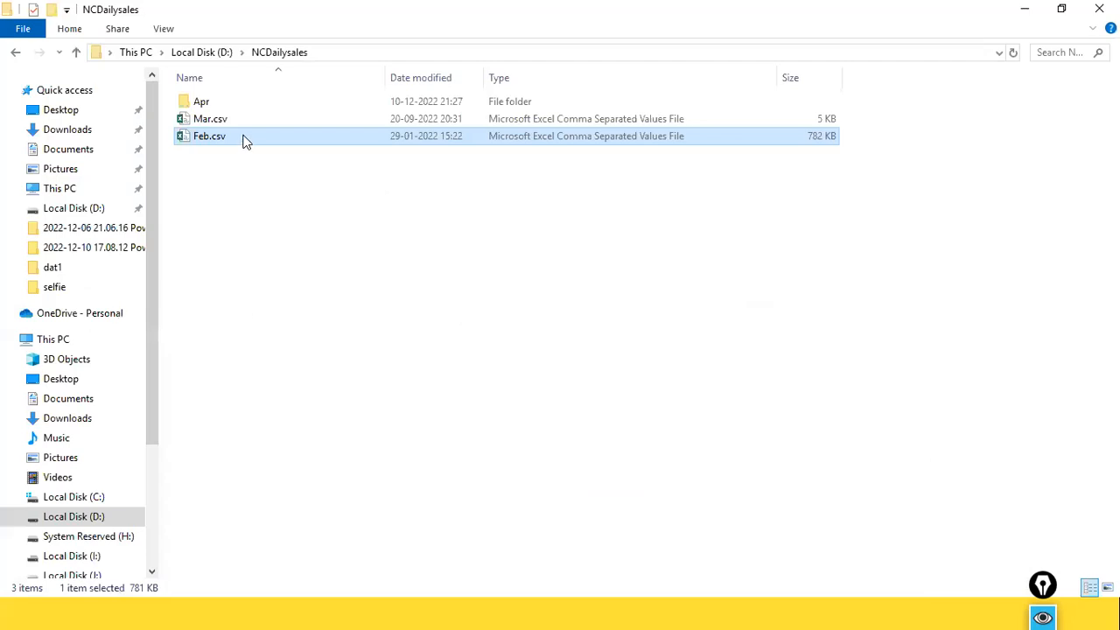
# Delete Feb.csv from the NCDailysales folder.
pyautogui.press('F2')
pyautogui.press('BackSpace')
pyautogui.press('Escape')
pyautogui.press('Delete')
# Check the dev_sandbox workspace items in the browser and the category sales table in Power BI Desktop, ending in the browser.
pyautogui.hotkey('alt', 'Tab')
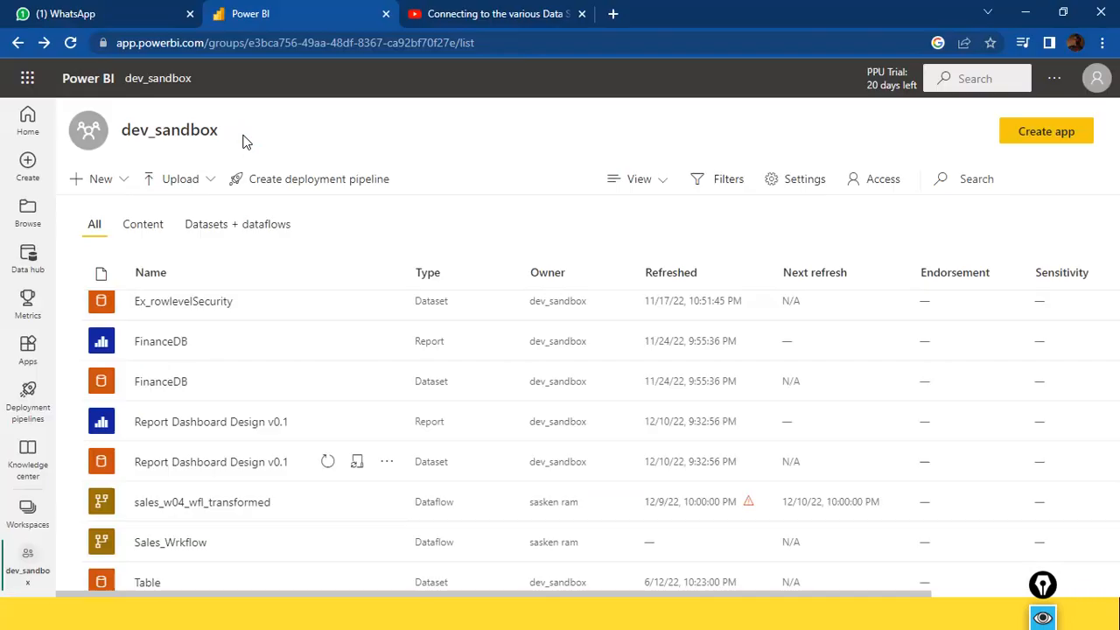
pyautogui.scroll(-1, 229, 388)
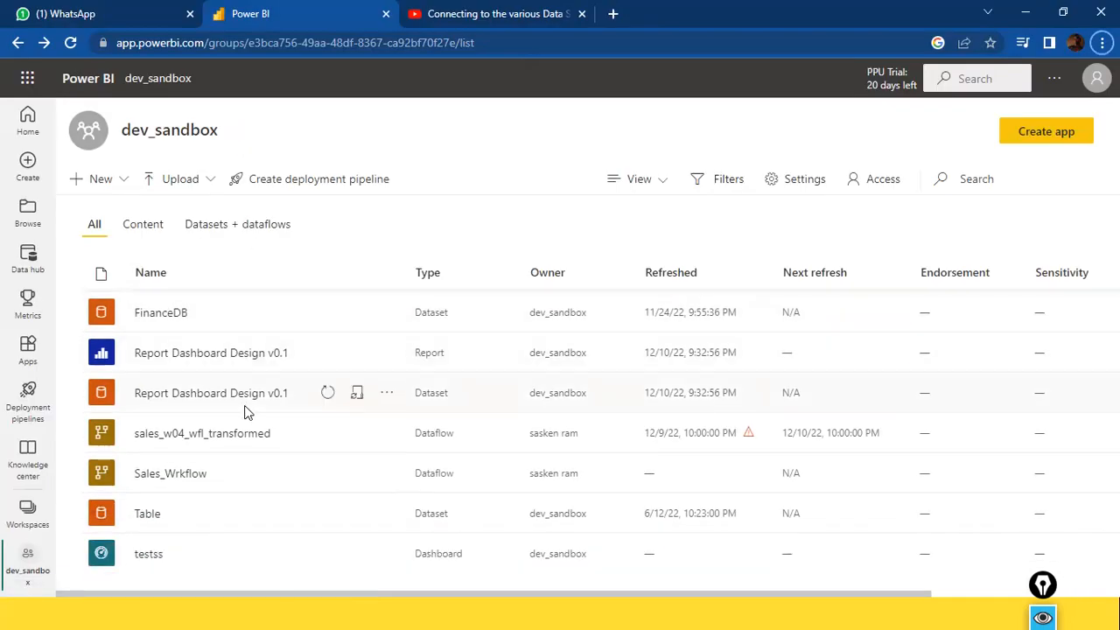
pyautogui.hotkey('alt', 'Tab')
pyautogui.hotkey('alt', 'Tab')
pyautogui.press('Tab')
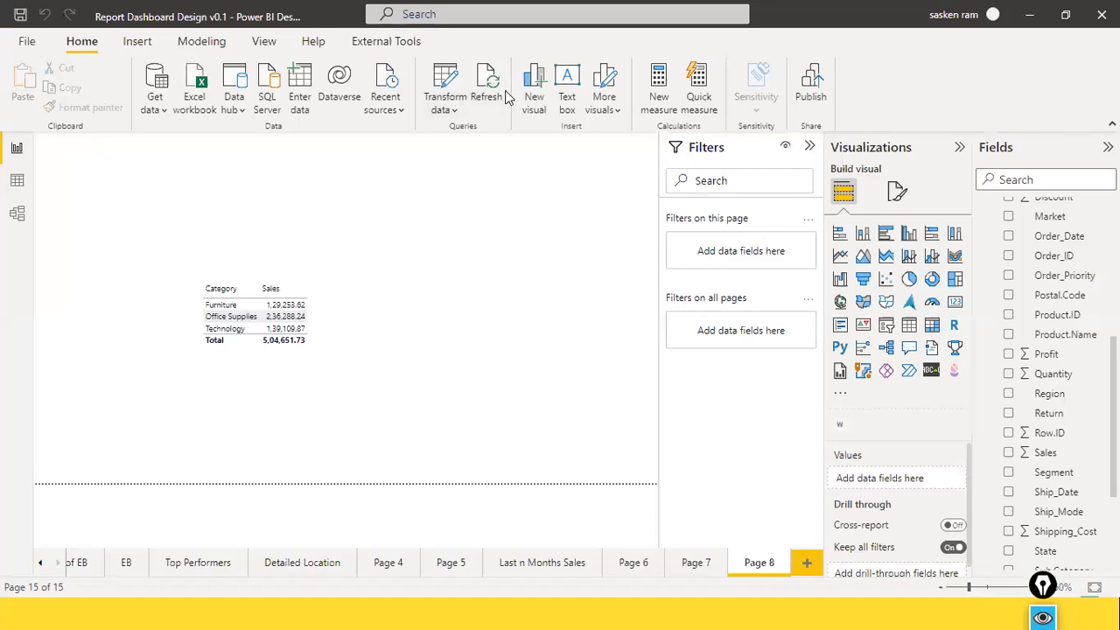
pyautogui.hotkey('alt', 'Tab')
pyautogui.hotkey('alt', 'Tab')
pyautogui.press('Tab')
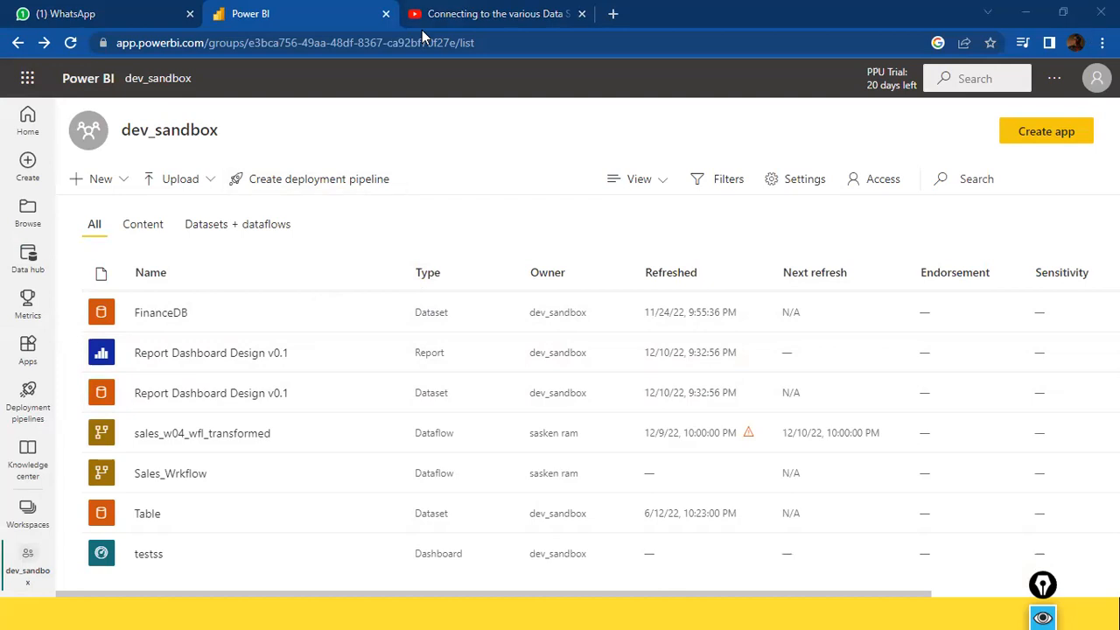
# Search for app.powerbi.com in the browser tab with the YouTube video and open the Power BI service there.
pyautogui.hotkey('ctrl', 'Tab')
pyautogui.click(392, 51)
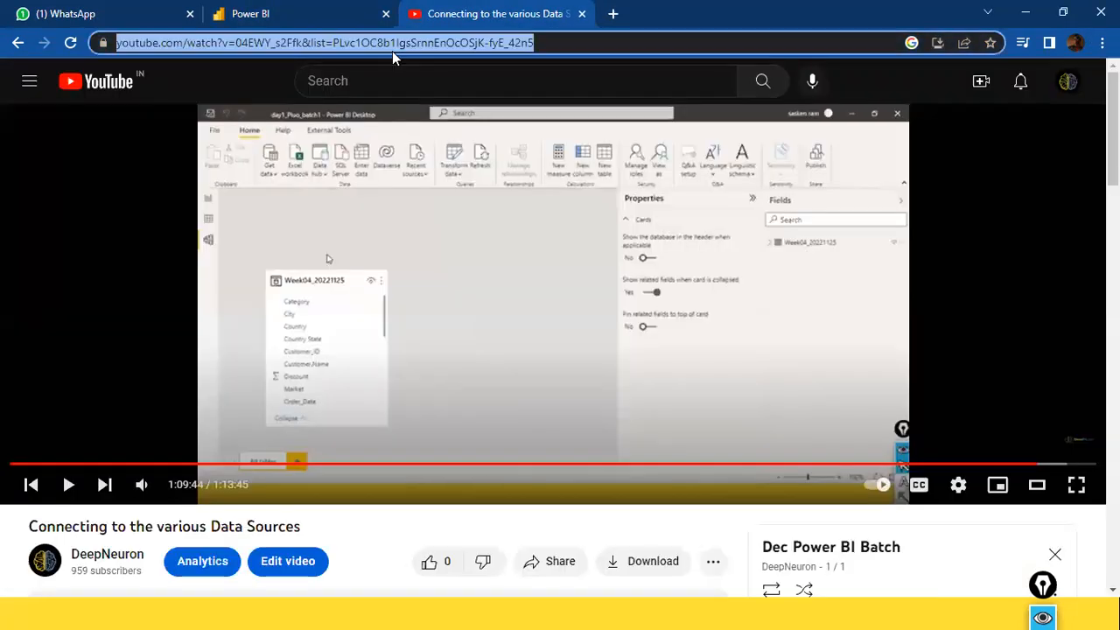
pyautogui.write('app')
pyautogui.press('Return')
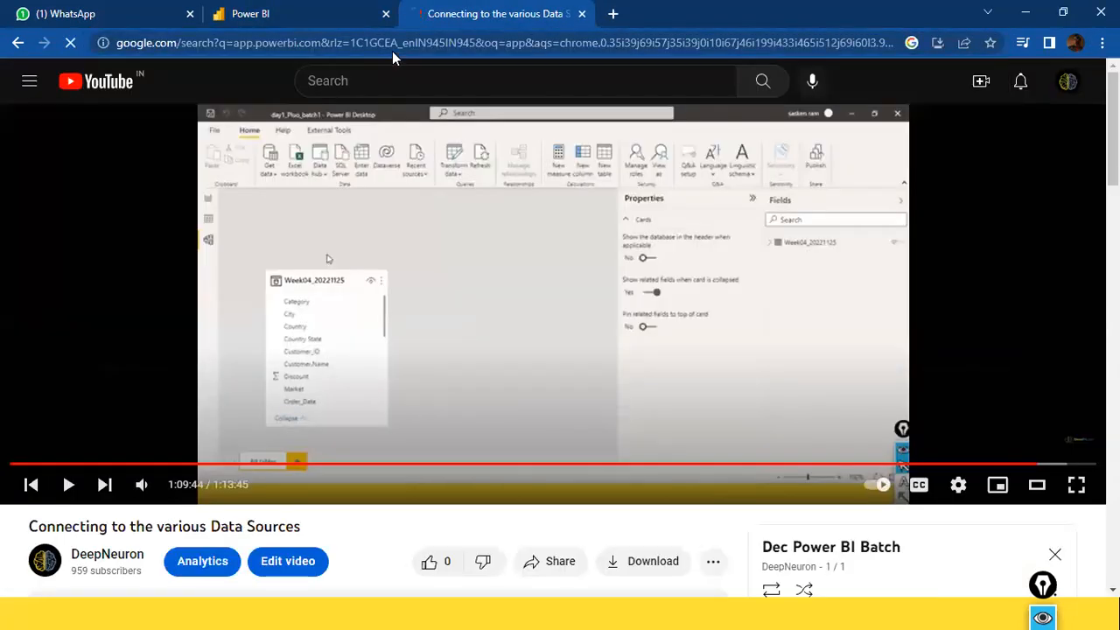
pyautogui.click(223, 239)
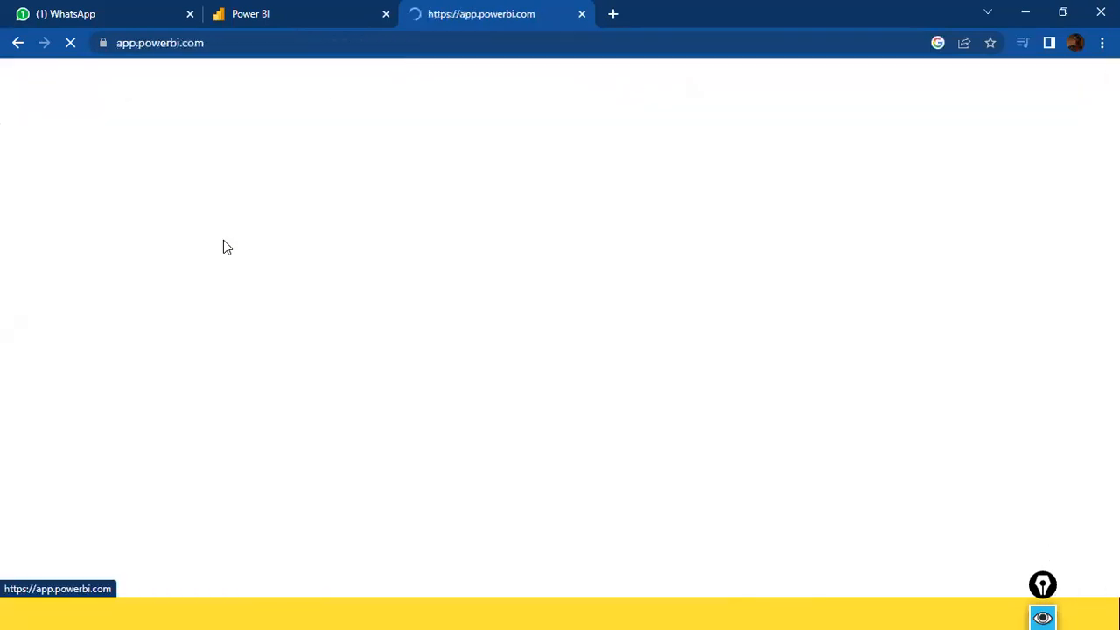
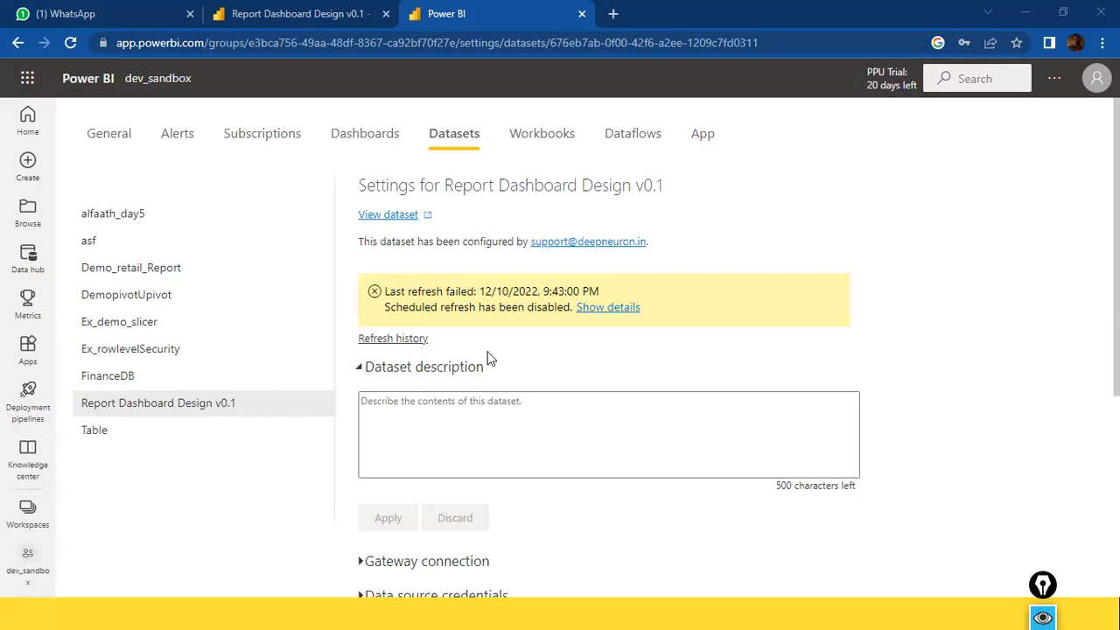
# Expand the dataset's gateway connection settings and the data sources included under deepneuron-gway.
pyautogui.scroll(-4, 455, 372)
pyautogui.click(360, 234)
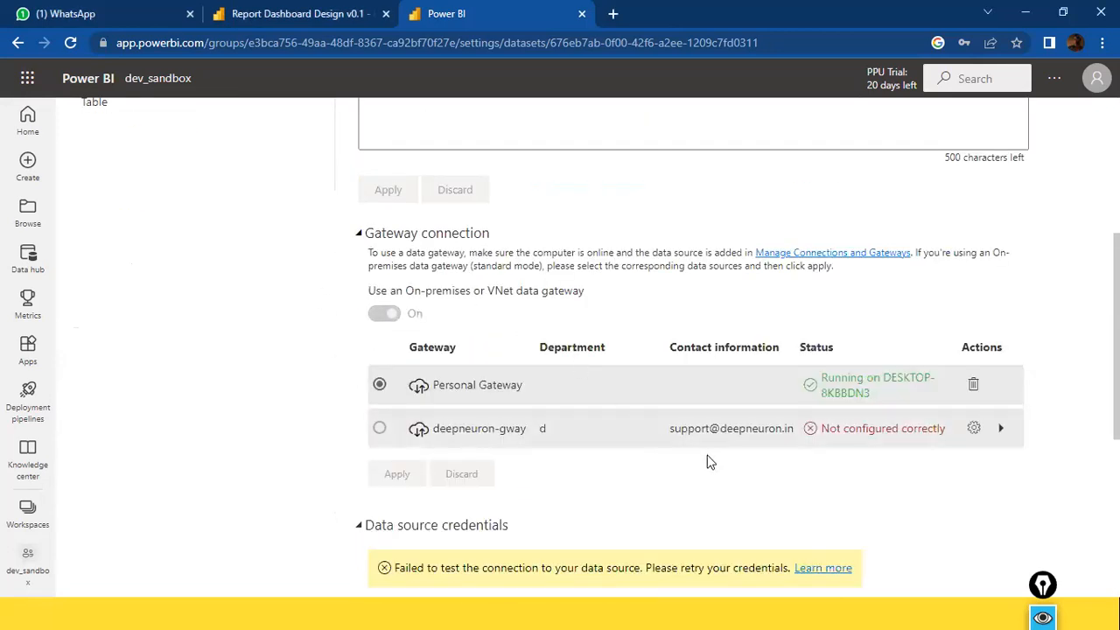
pyautogui.click(998, 428)
pyautogui.scroll(-1, 968, 456)
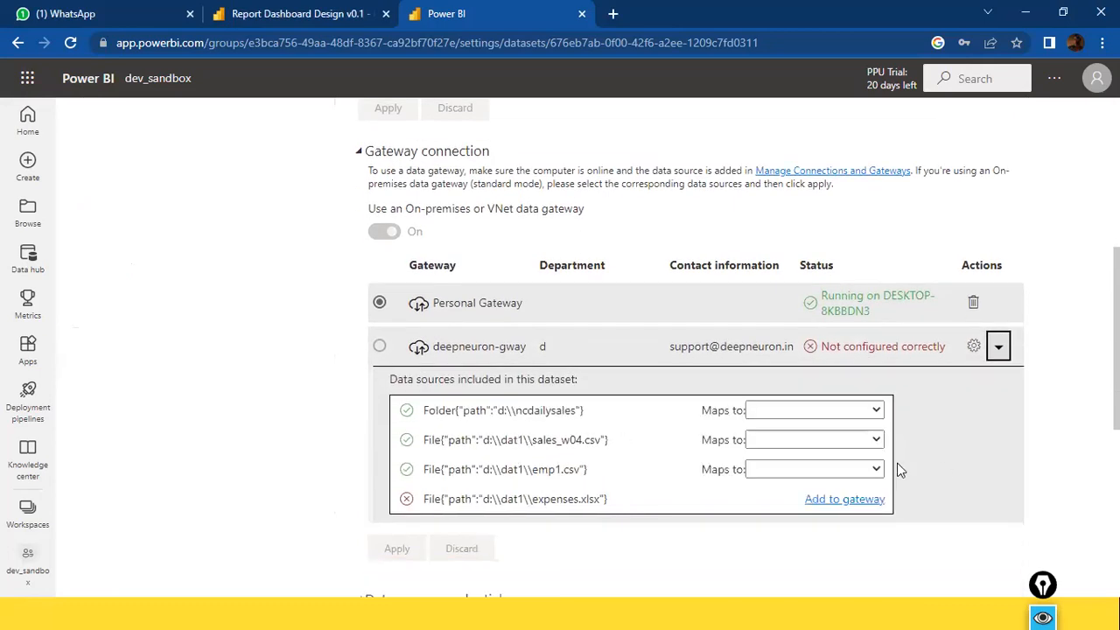
# Map the ncdailysales folder to demotest, sales_w04.csv to D:/dat1/sales_w04.csv and emp1.csv to demo.
pyautogui.click(871, 410)
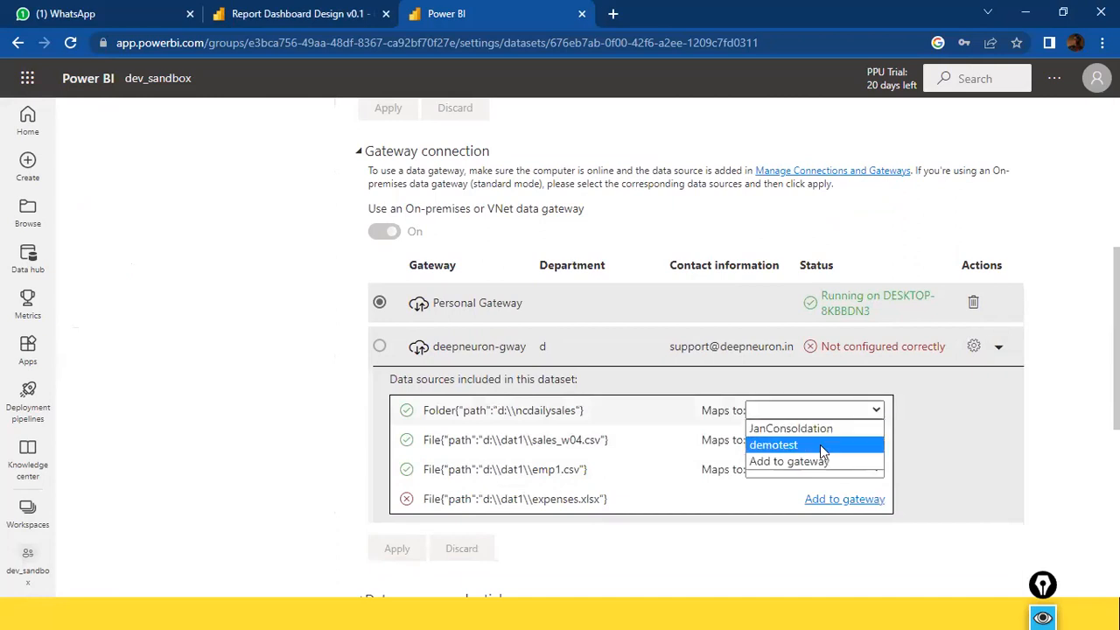
pyautogui.click(819, 444)
pyautogui.click(875, 440)
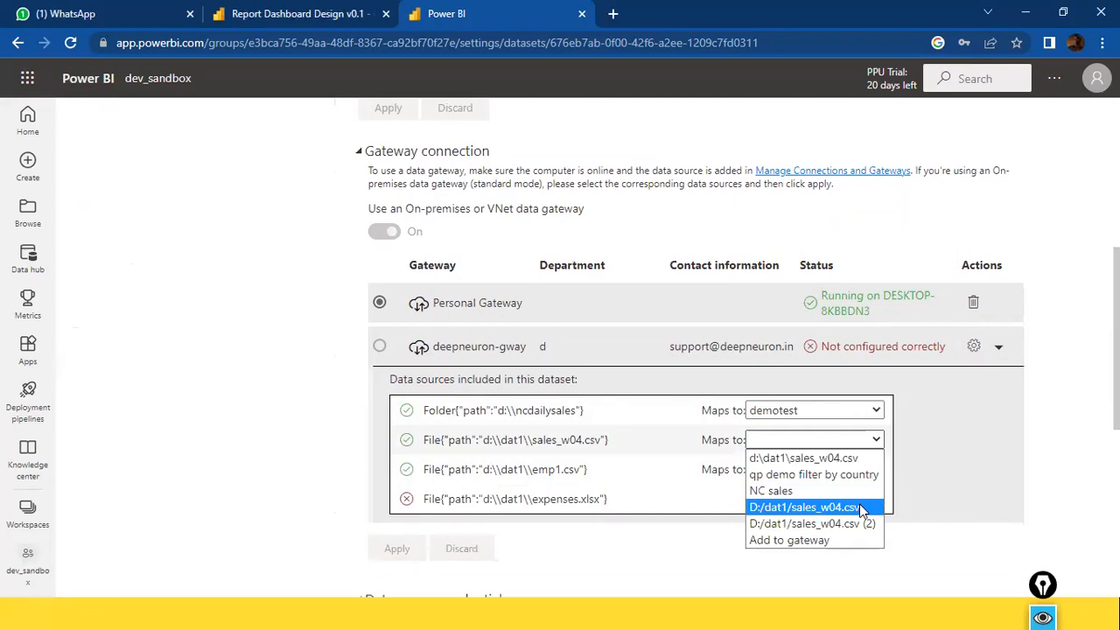
pyautogui.click(805, 508)
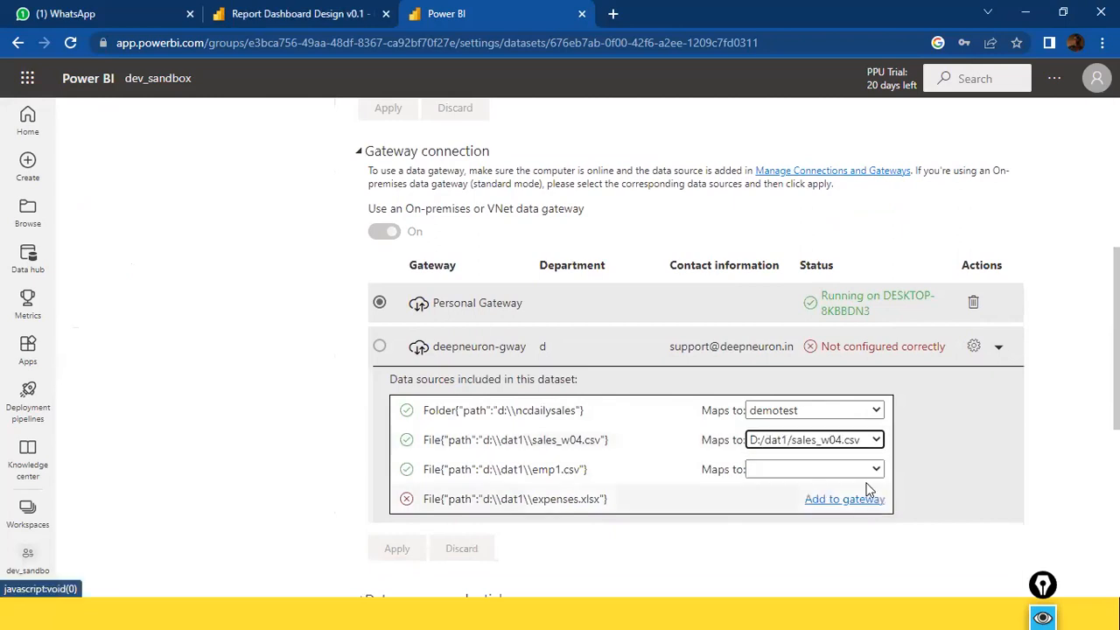
pyautogui.click(876, 470)
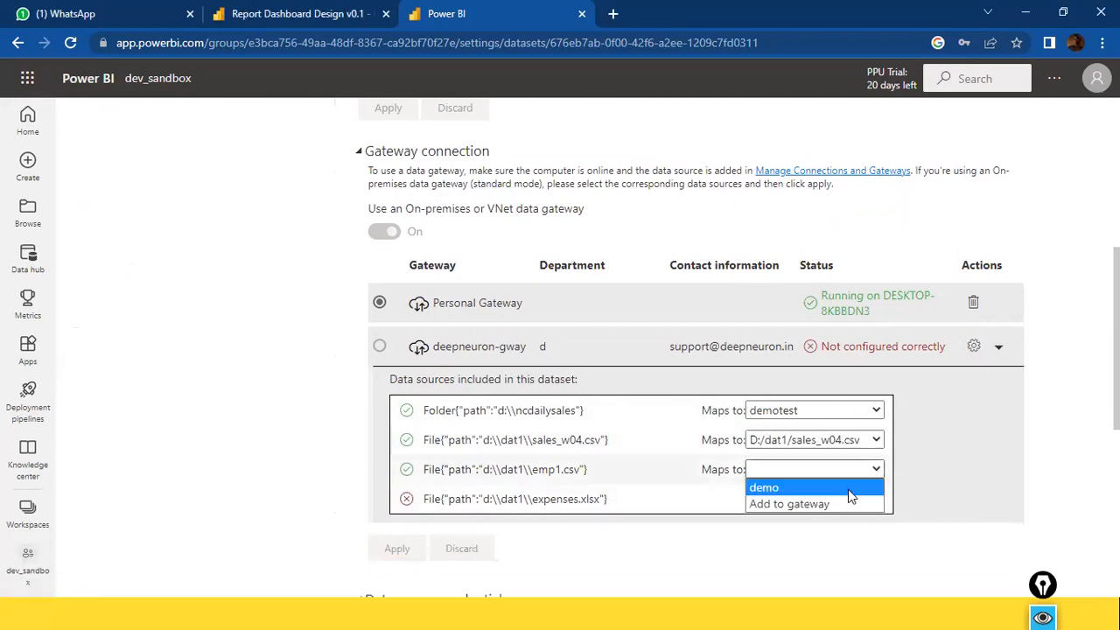
pyautogui.click(843, 488)
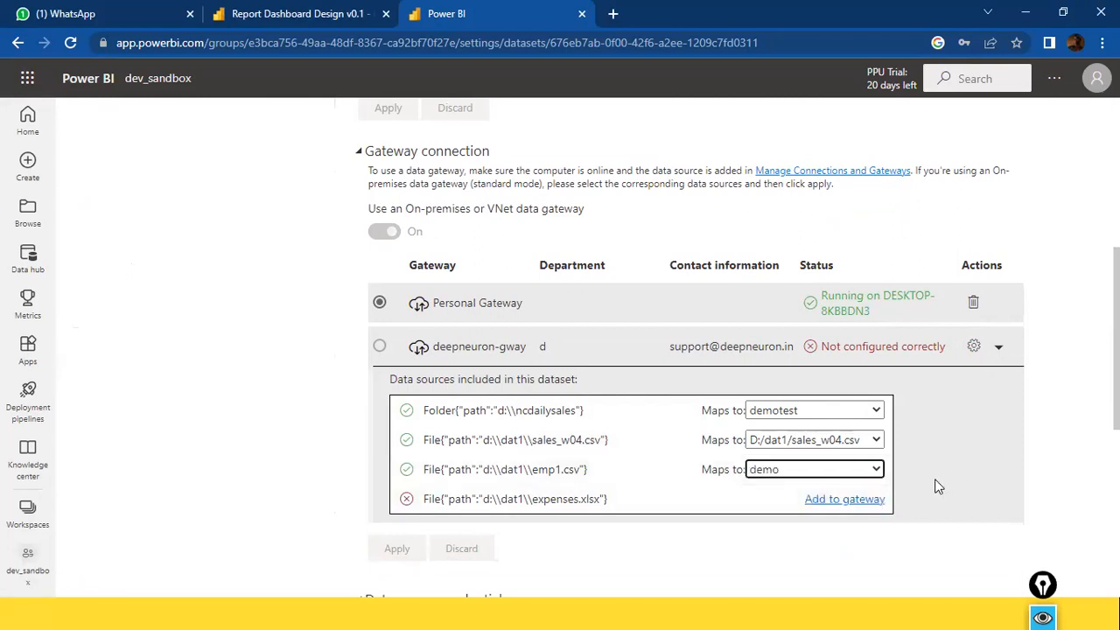
# Start adding expenses.xlsx to the gateway as a new data source named demo22 on the deepneuron-gway cluster.
pyautogui.click(869, 501)
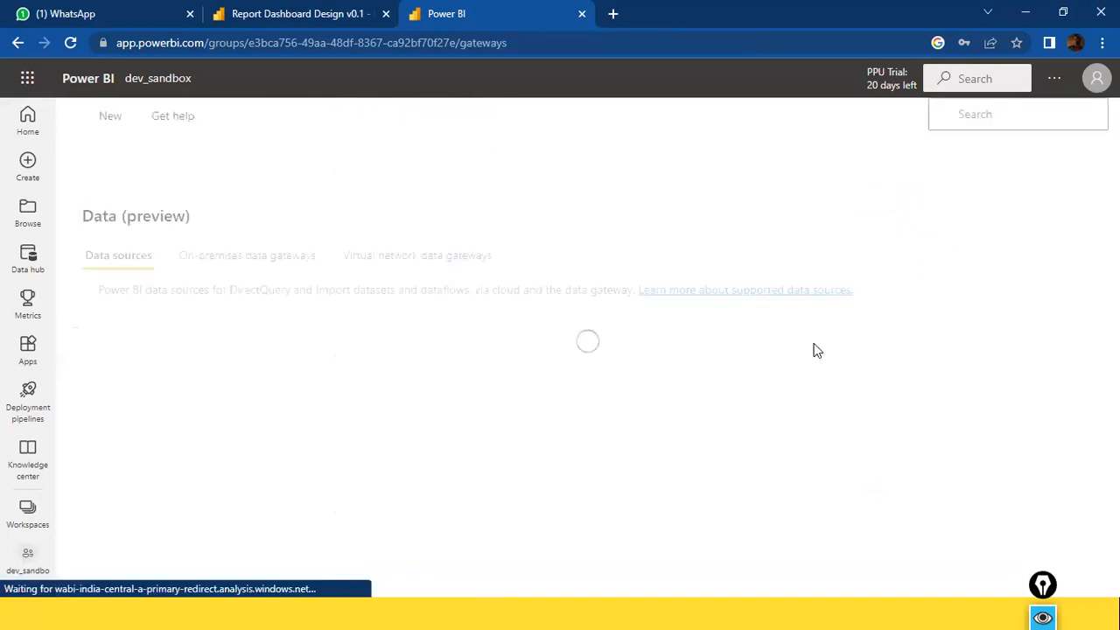
pyautogui.click(872, 213)
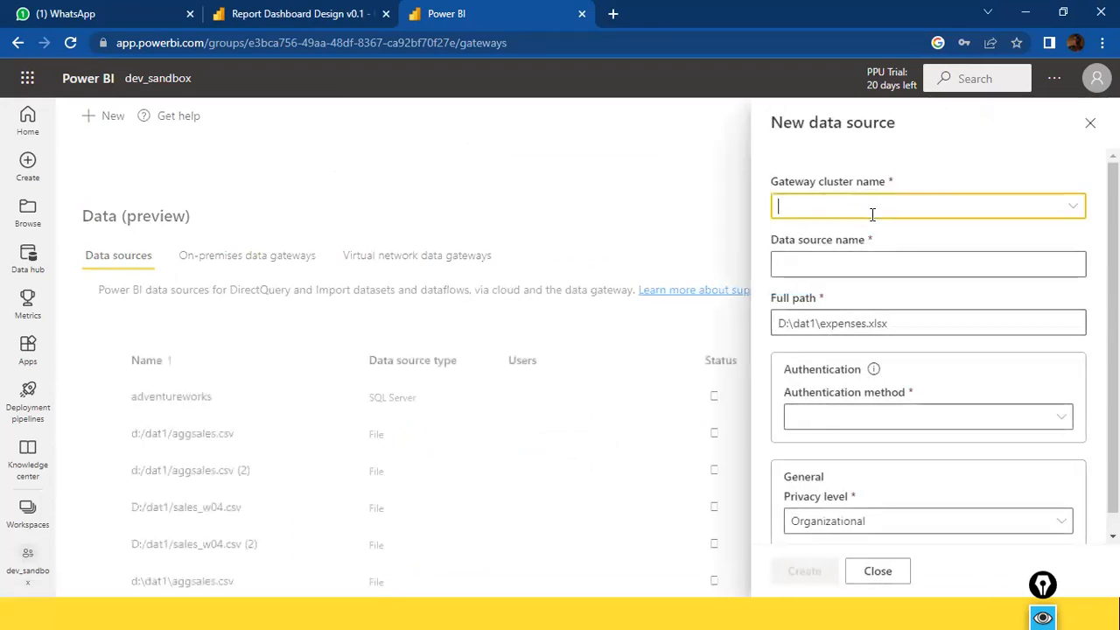
pyautogui.click(863, 264)
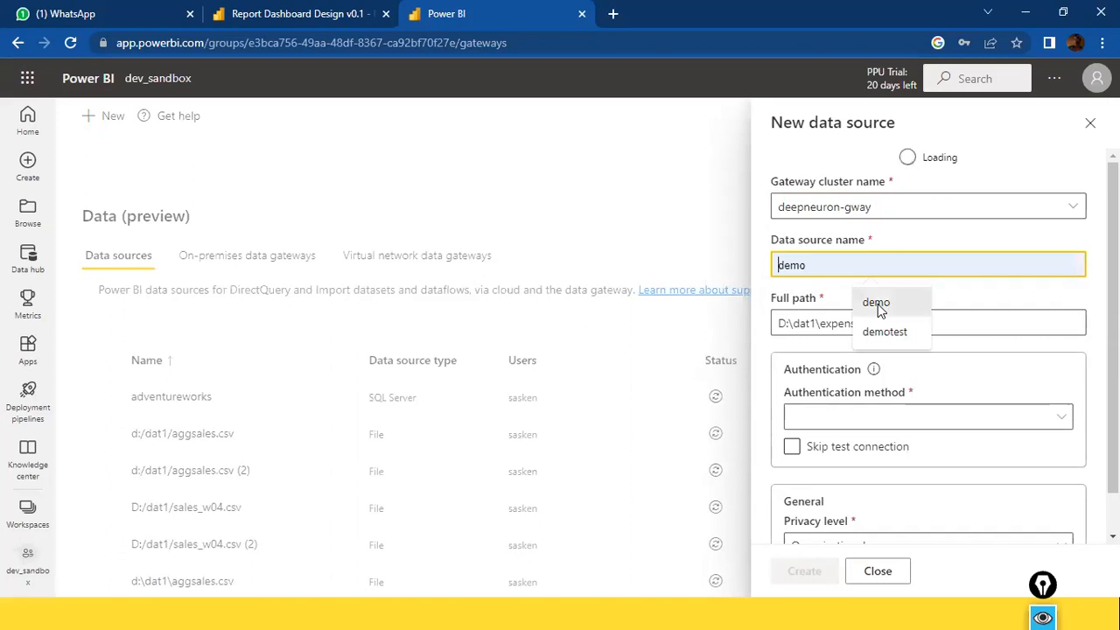
pyautogui.click(878, 303)
pyautogui.click(887, 260)
pyautogui.write('22')
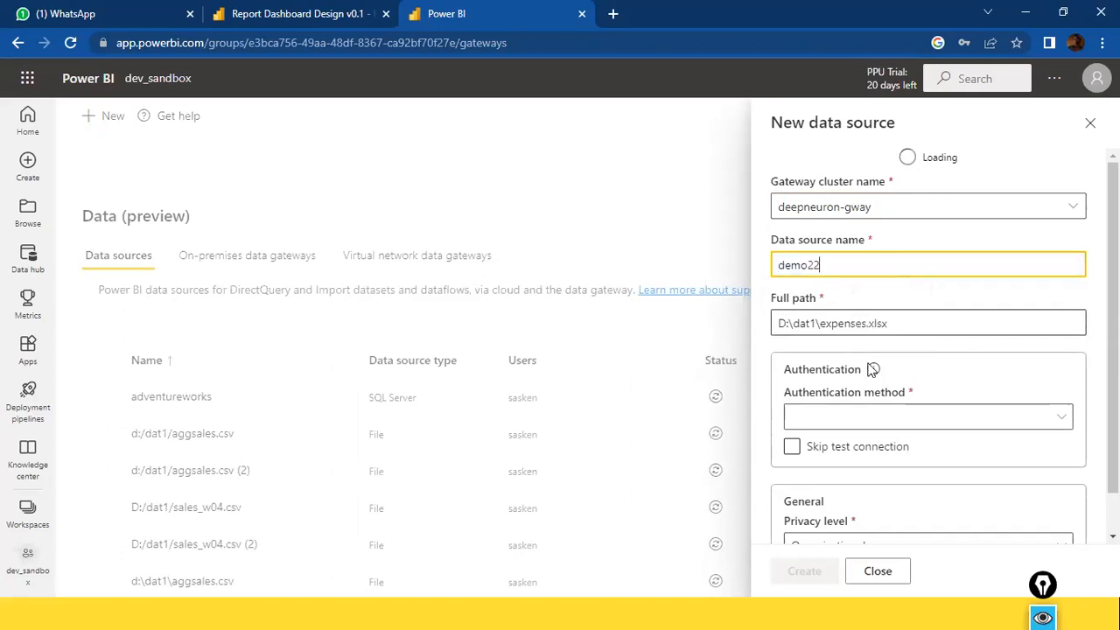
# Use Windows authentication for demo22, fill in the saved Windows username and password, and create the data source.
pyautogui.click(910, 422)
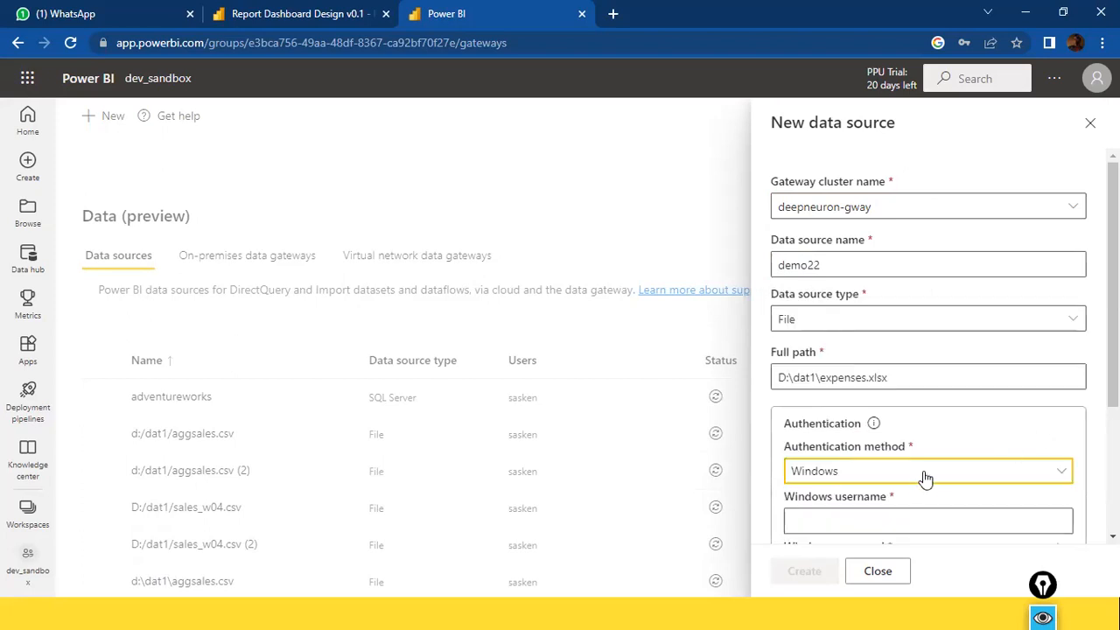
pyautogui.scroll(-3, 892, 435)
pyautogui.click(902, 323)
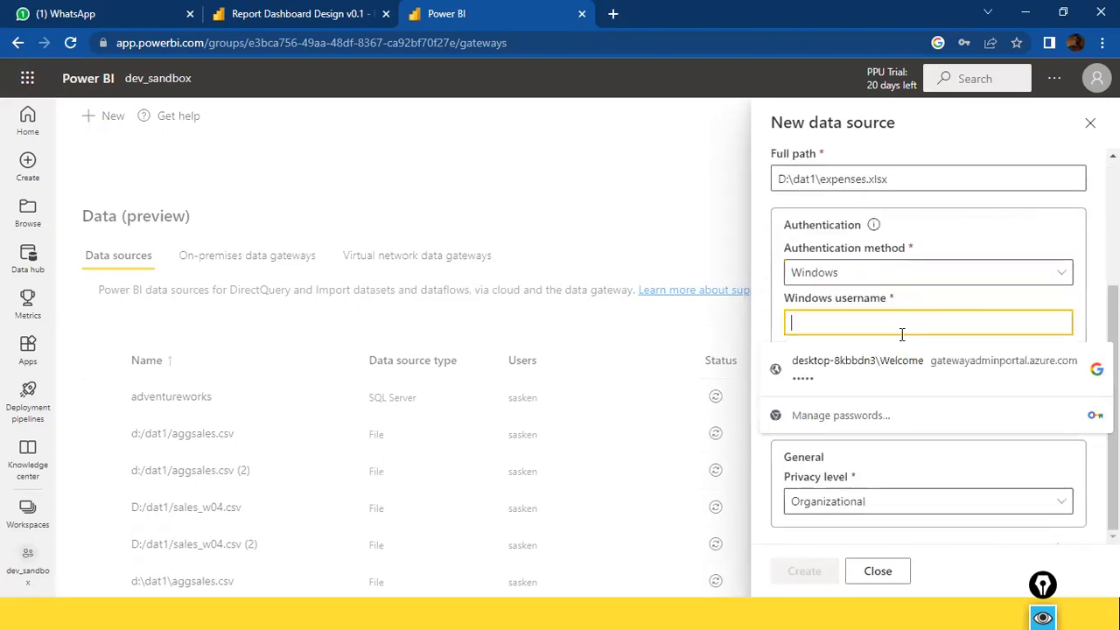
pyautogui.click(880, 369)
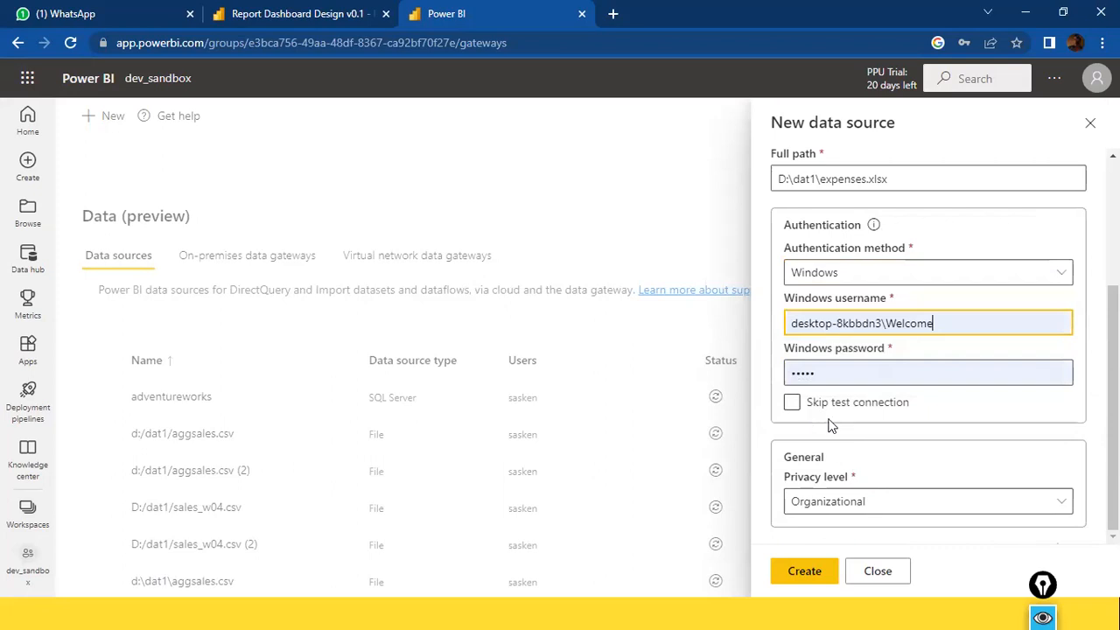
pyautogui.click(807, 571)
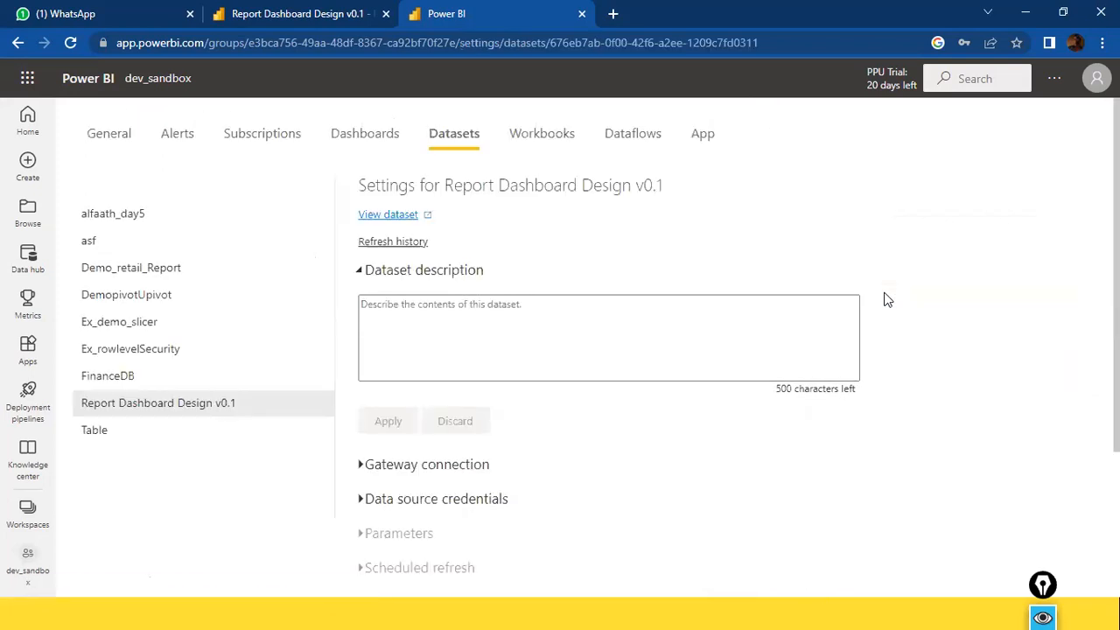
# Reopen the dataset's gateway connection section, check the deepneuron-gway status and collapse its data source mappings.
pyautogui.scroll(-5, 864, 320)
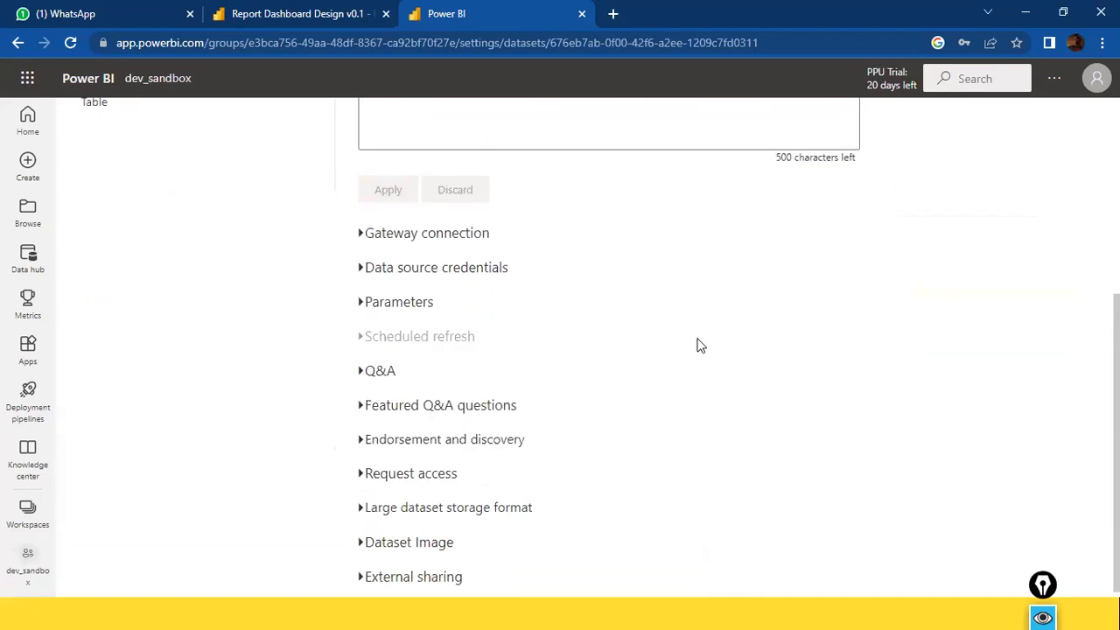
pyautogui.click(357, 240)
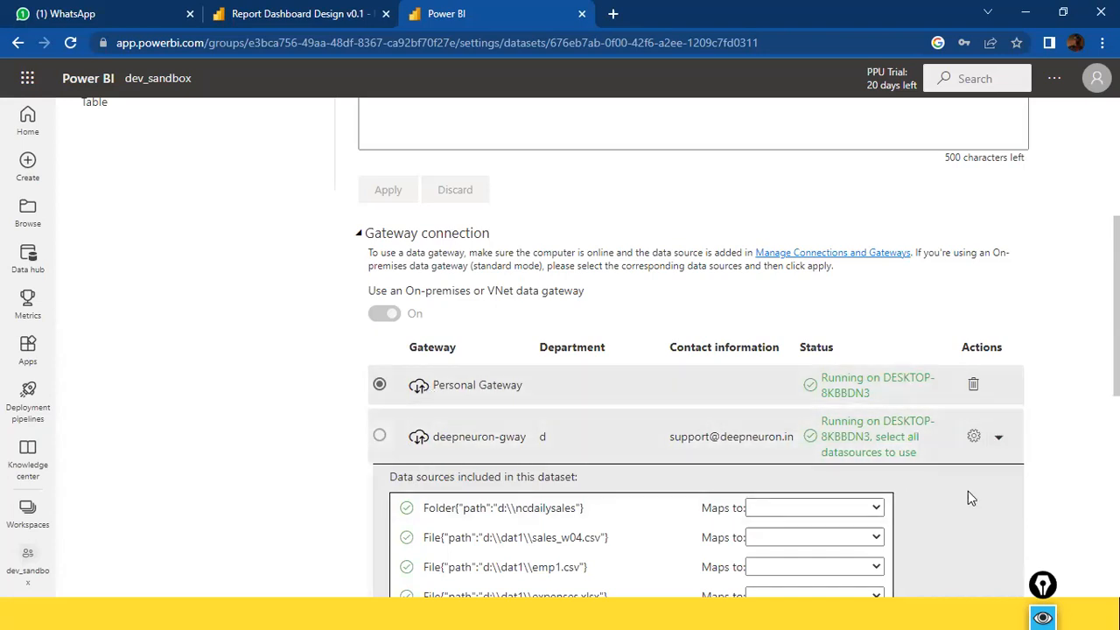
pyautogui.click(998, 437)
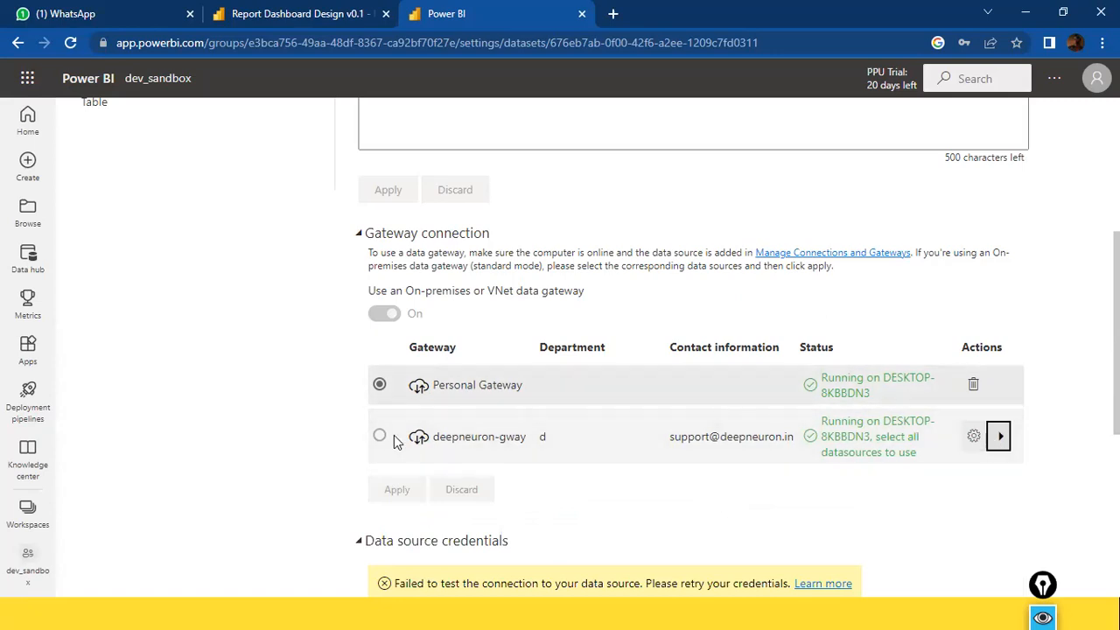
# Examine the dataset's data source credentials and scheduled refresh settings, and take a look at the published report.
pyautogui.scroll(-3, 437, 429)
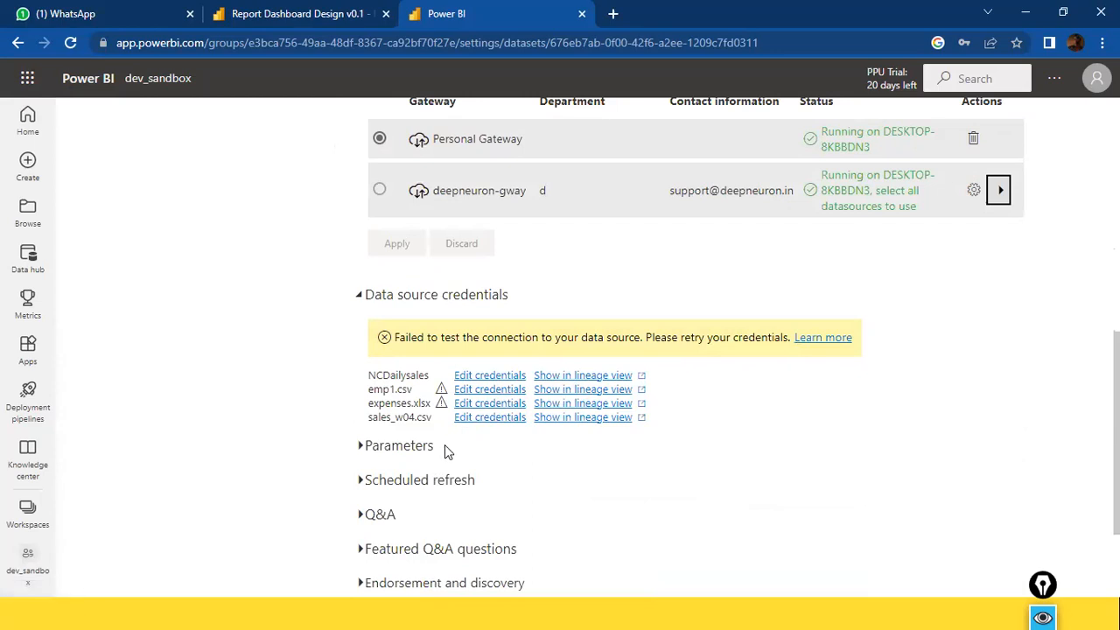
pyautogui.scroll(-2, 429, 455)
pyautogui.click(436, 335)
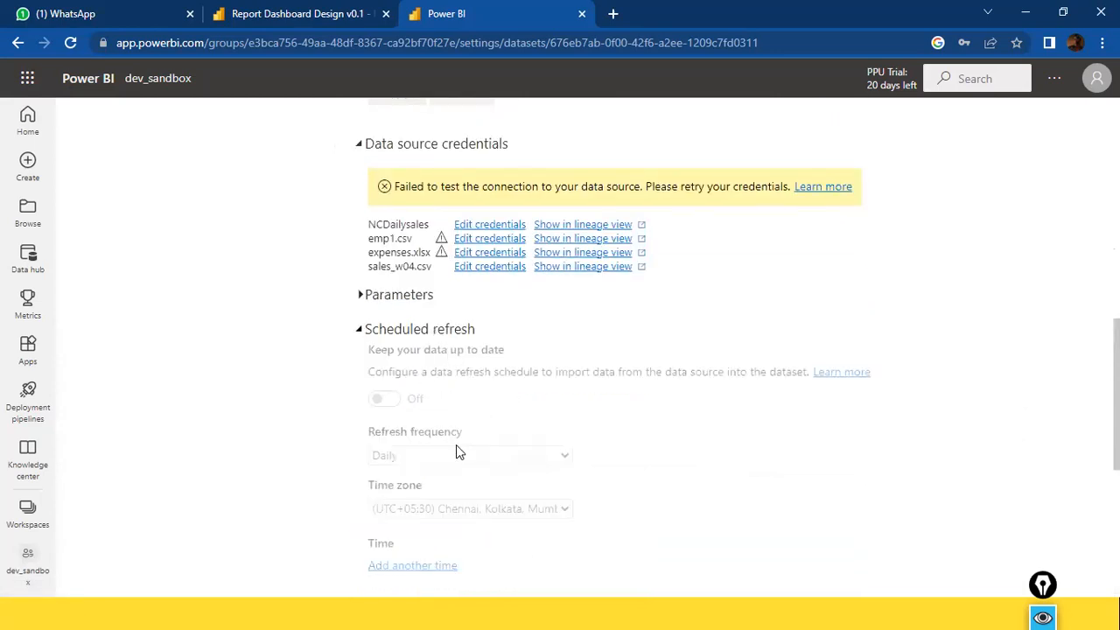
pyautogui.scroll(2, 456, 452)
pyautogui.click(292, 16)
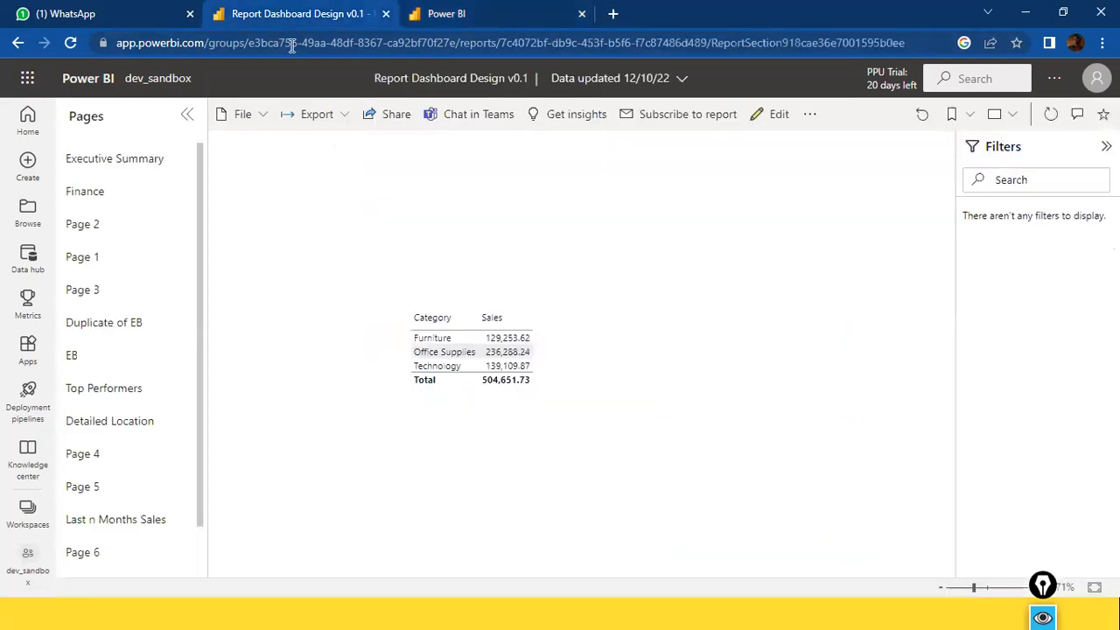
pyautogui.click(442, 15)
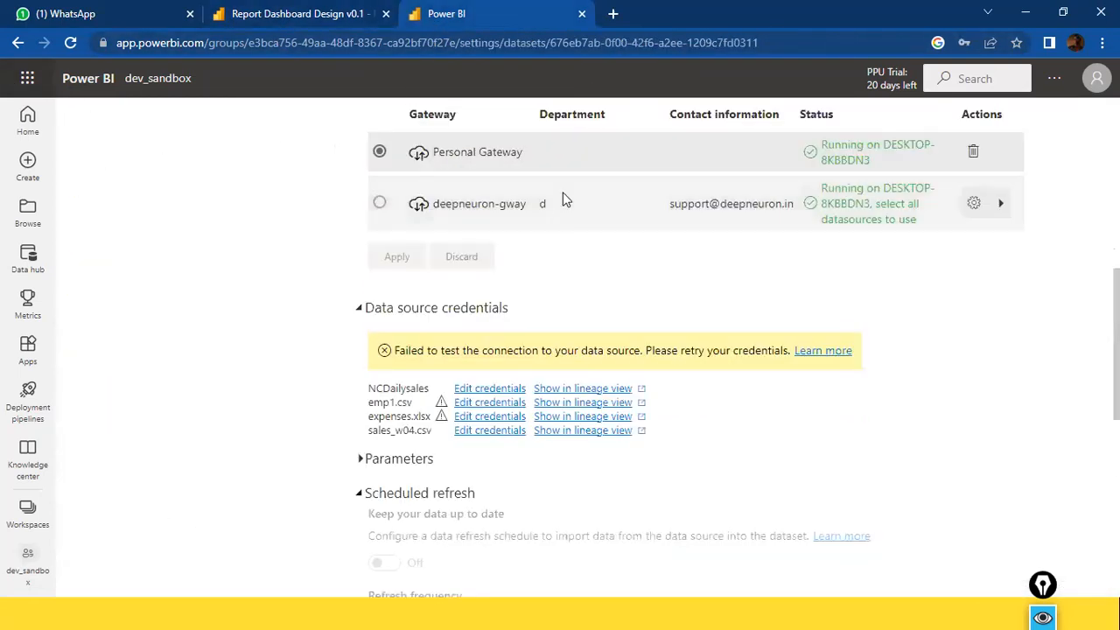
# Go back to the gateway's data sources page and look through the list for demo22.
pyautogui.click(20, 44)
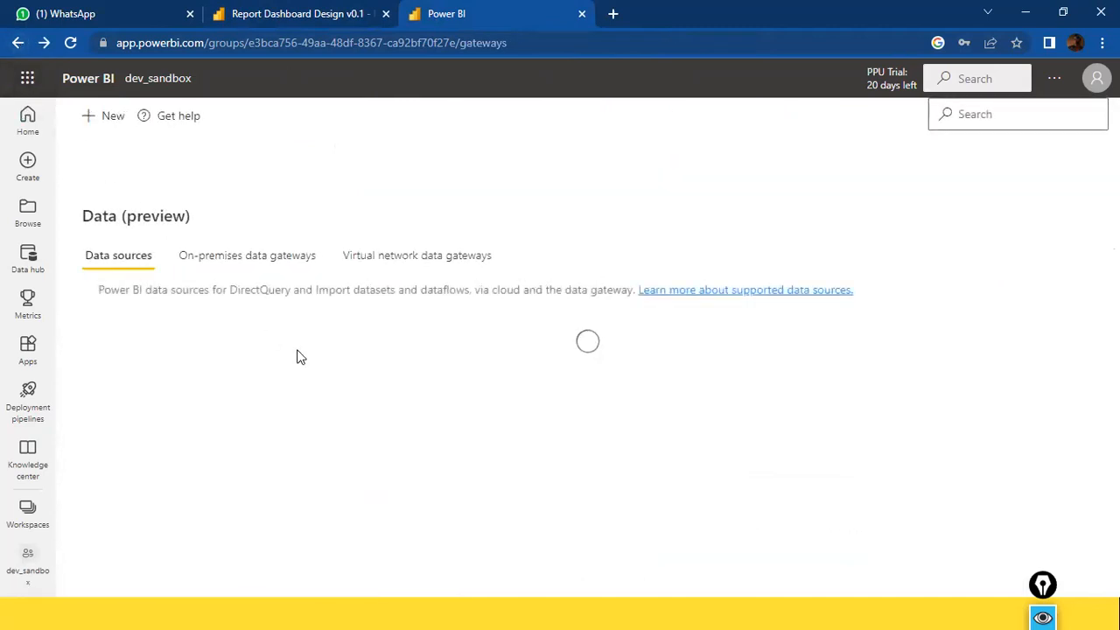
pyautogui.scroll(-3, 301, 408)
pyautogui.scroll(-5, 302, 408)
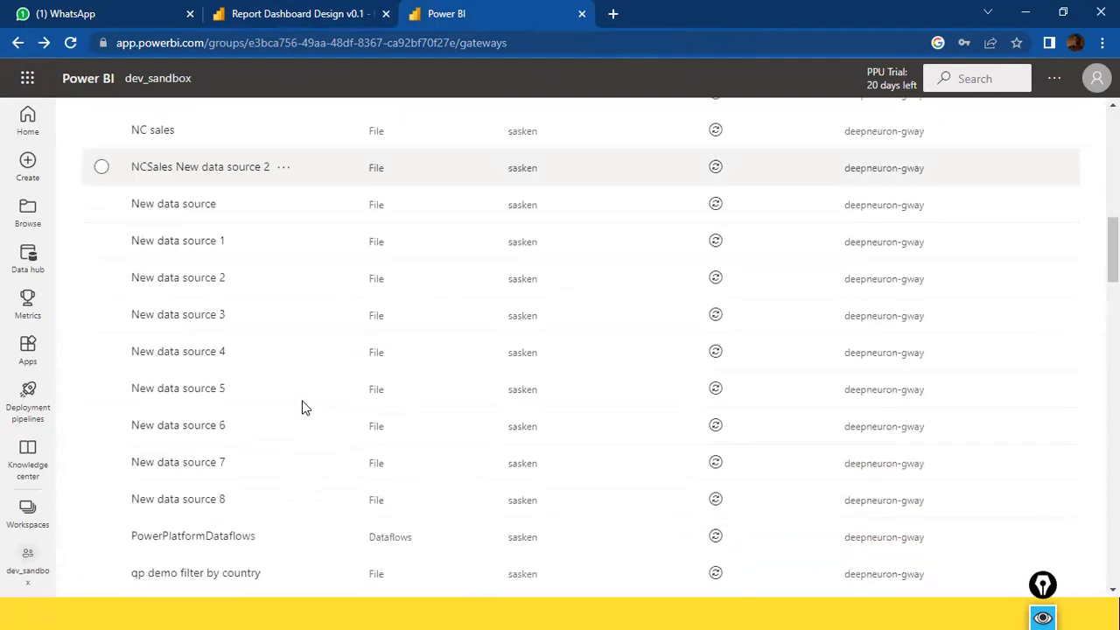
pyautogui.scroll(-2, 302, 408)
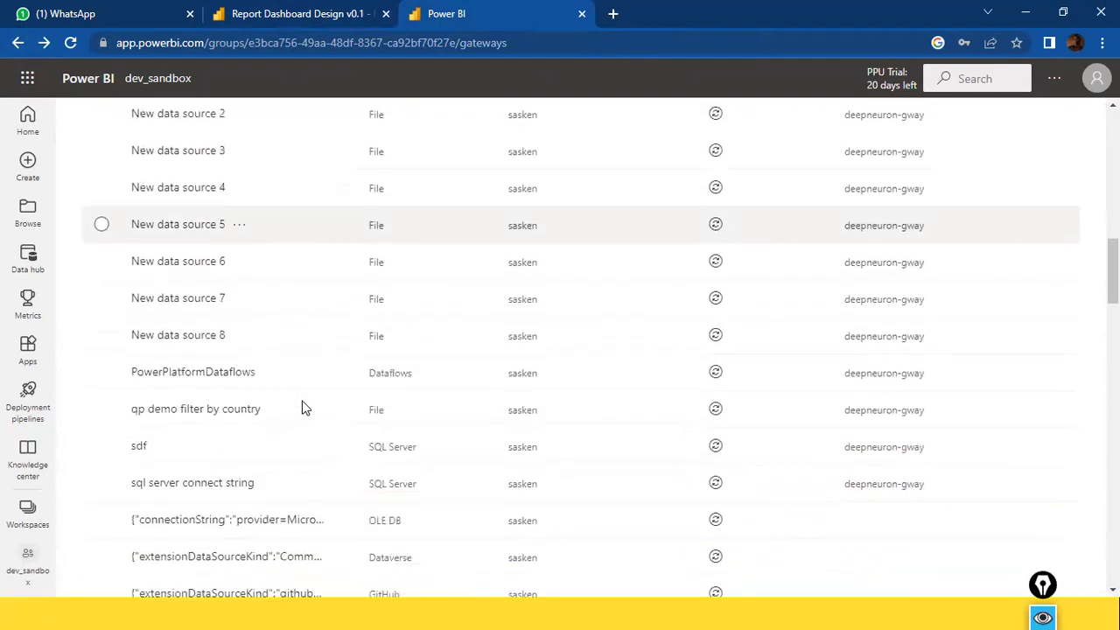
pyautogui.scroll(10, 302, 408)
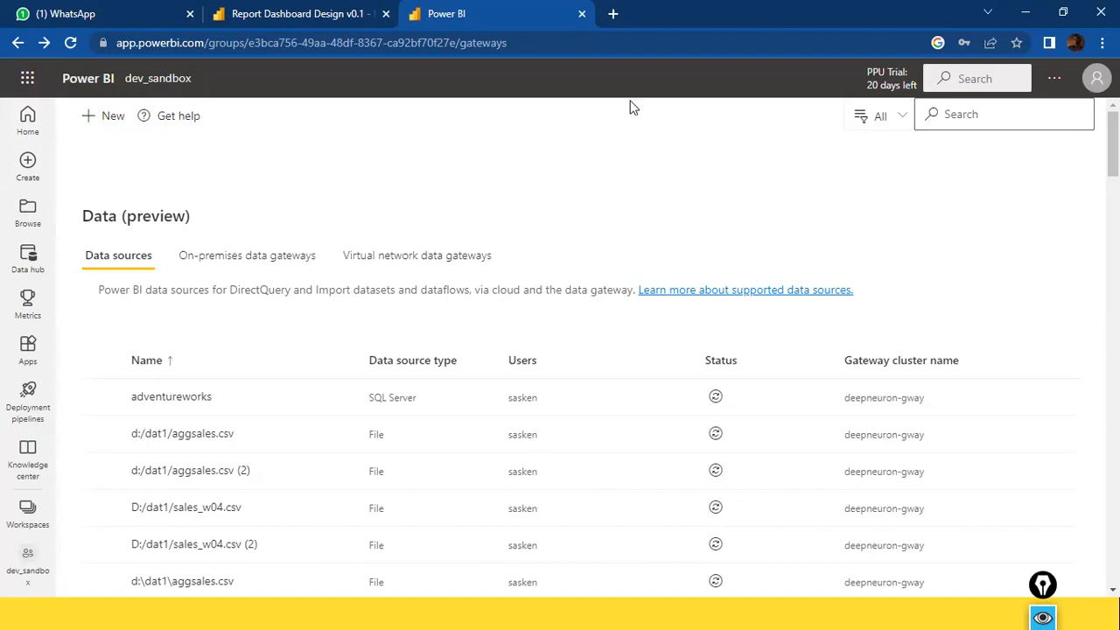
pyautogui.scroll(-7, 536, 159)
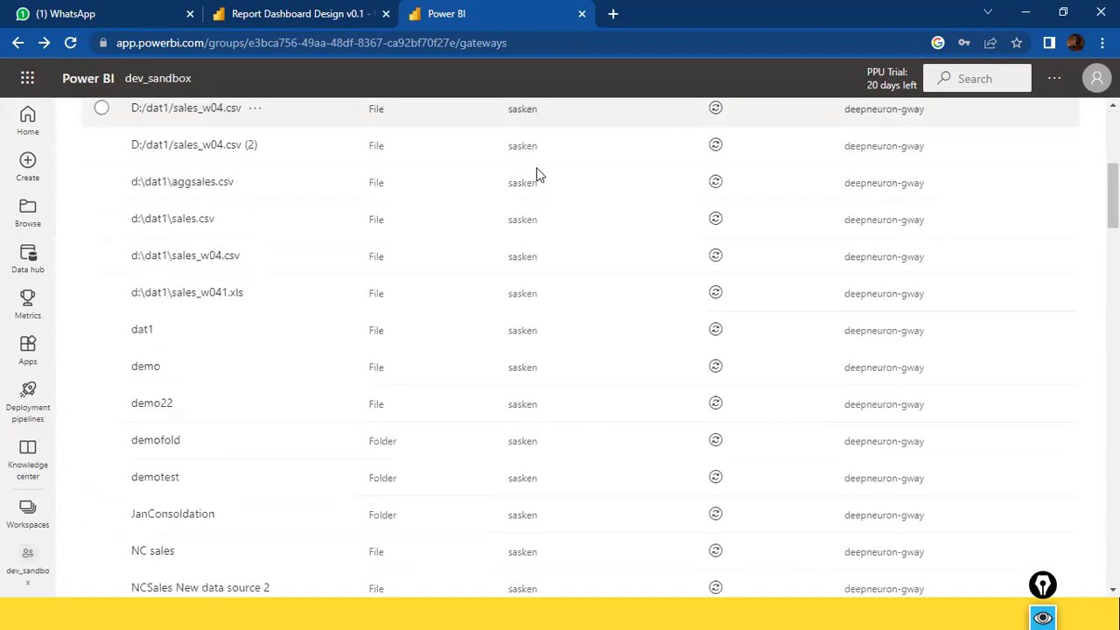
# Return to the dev_sandbox workspace and run an on-demand refresh of the Report Dashboard Design v0.1 dataset.
pyautogui.scroll(7, 485, 303)
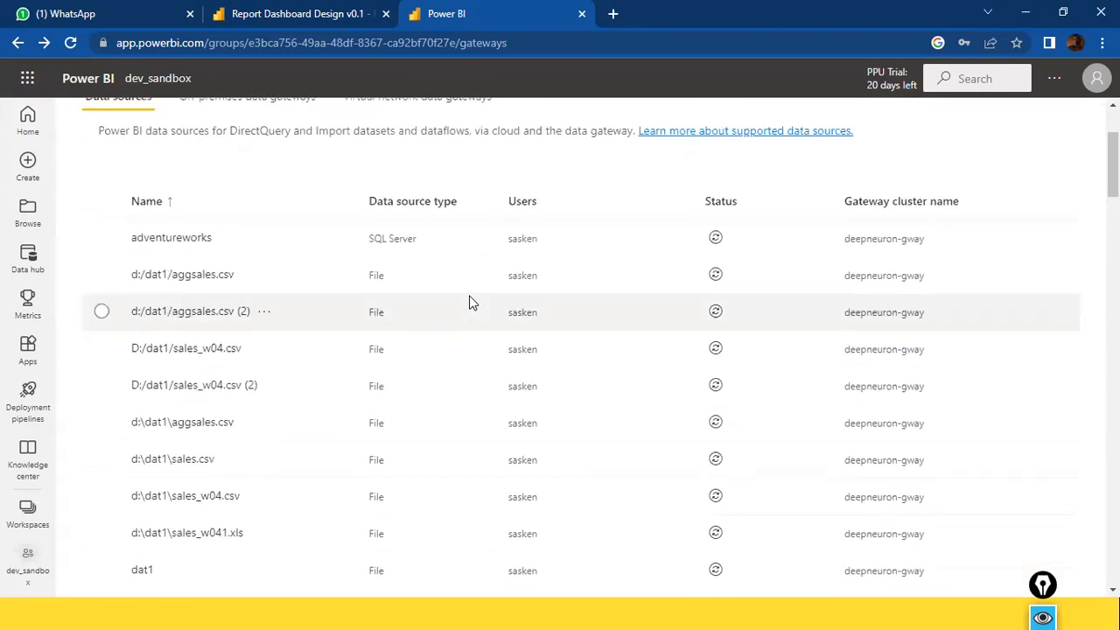
pyautogui.click(27, 260)
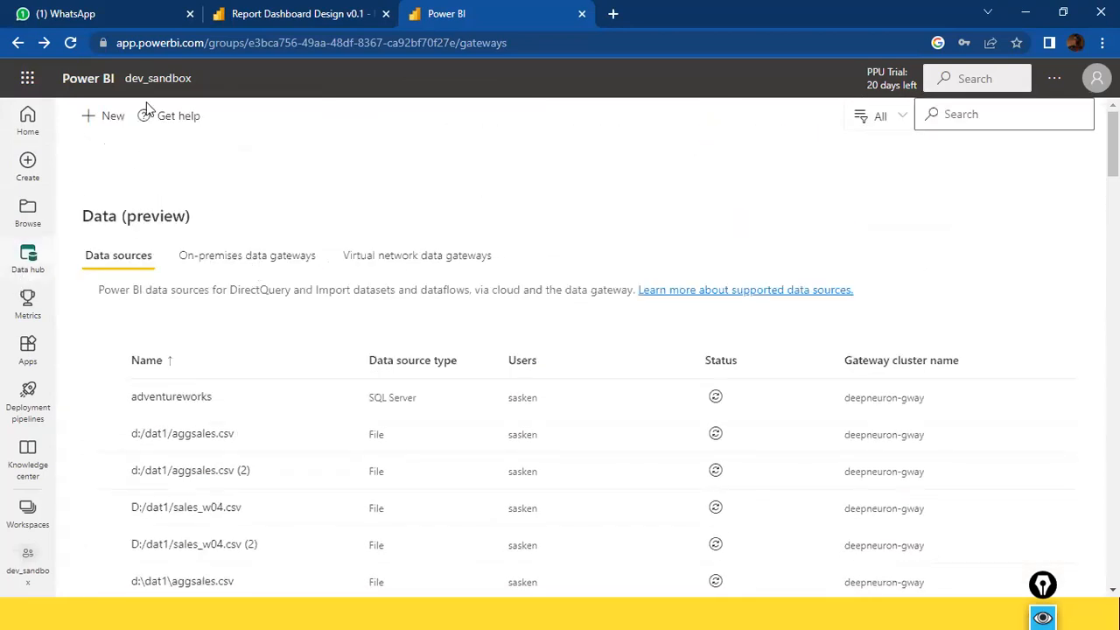
pyautogui.hotkey('ctrl', 'shift', 'Tab')
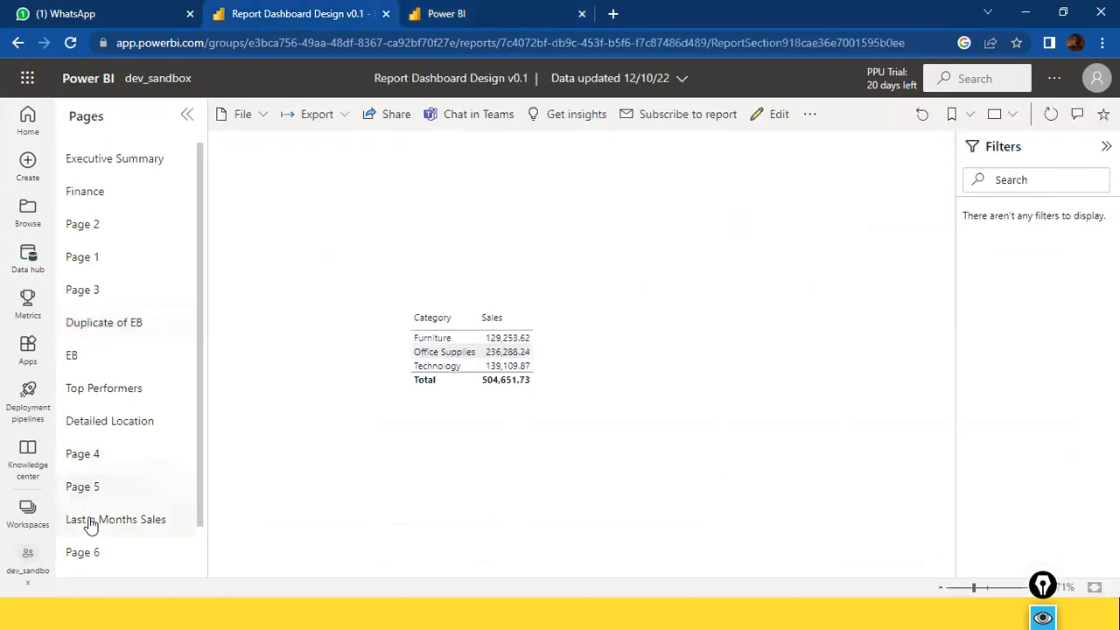
pyautogui.click(42, 519)
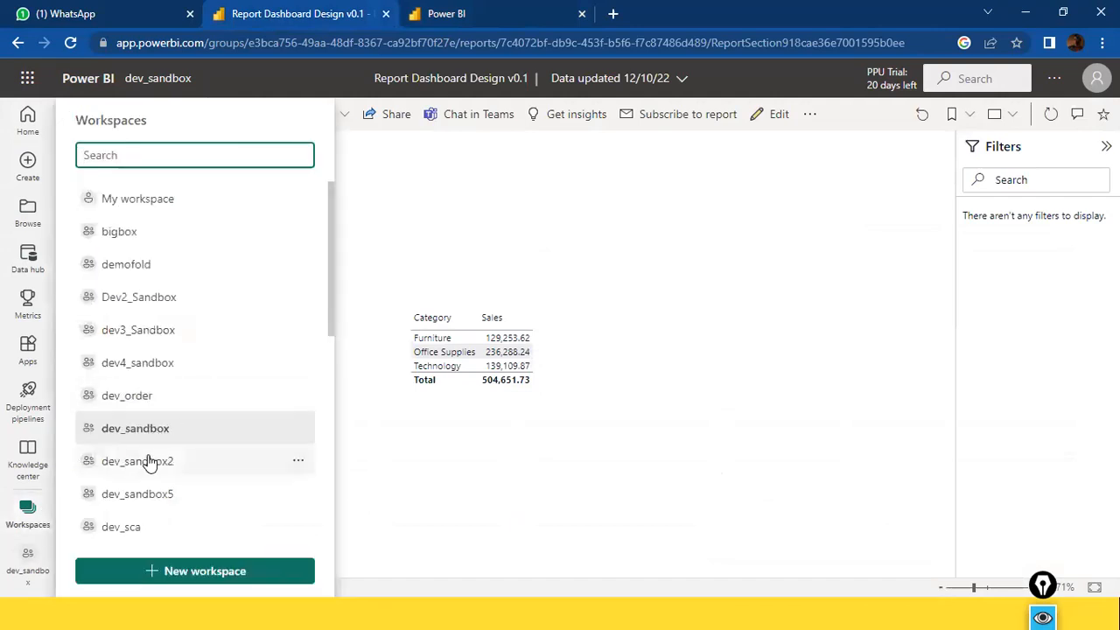
pyautogui.click(154, 431)
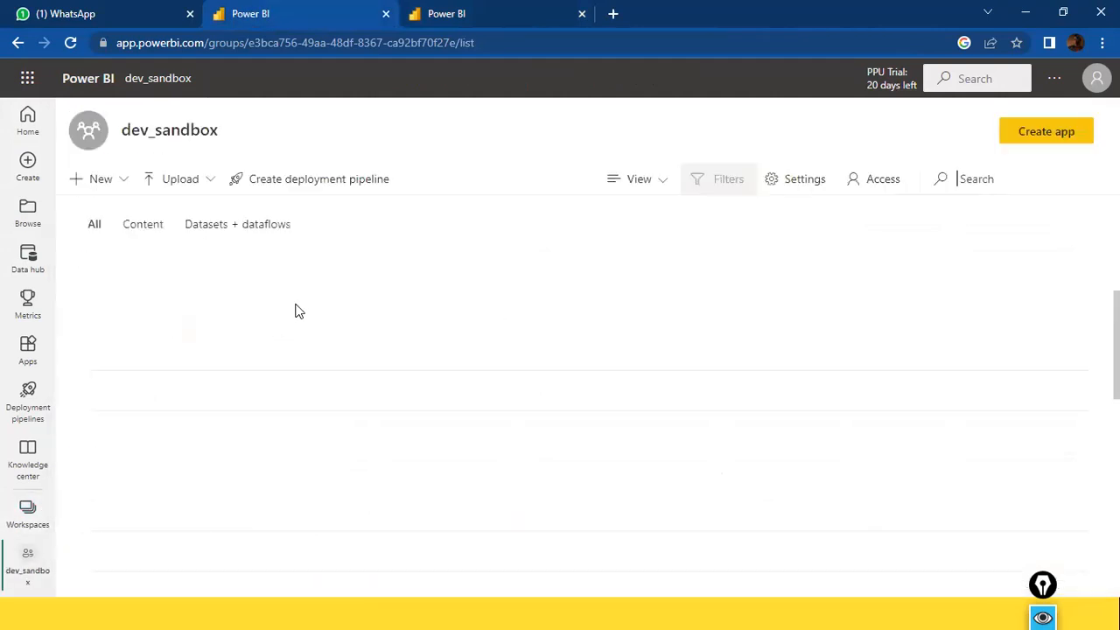
pyautogui.scroll(-2, 280, 333)
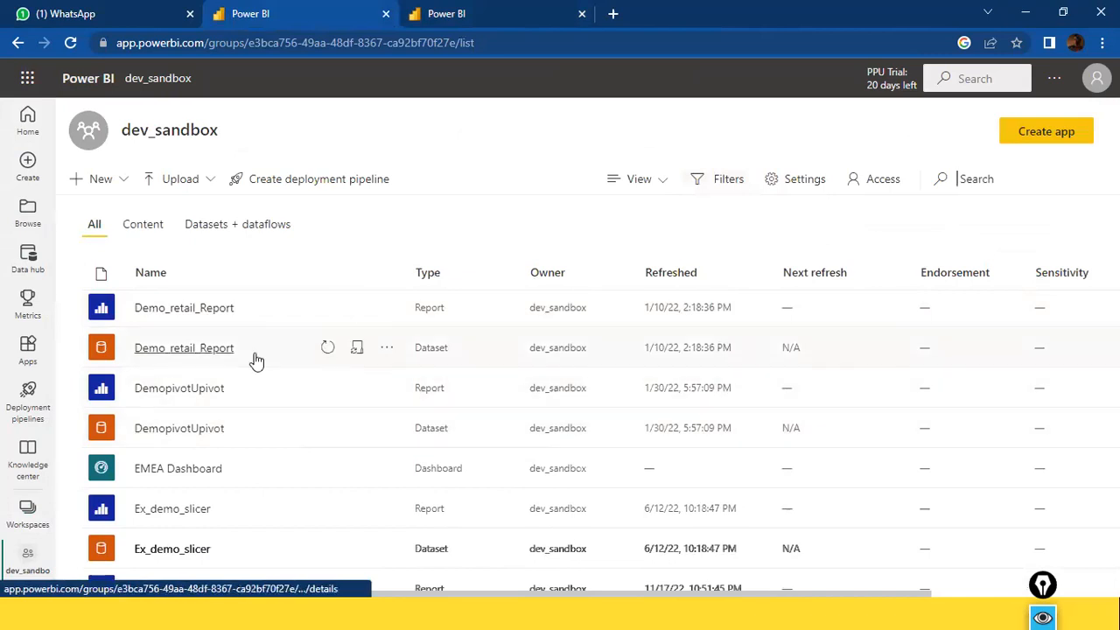
pyautogui.scroll(-4, 265, 388)
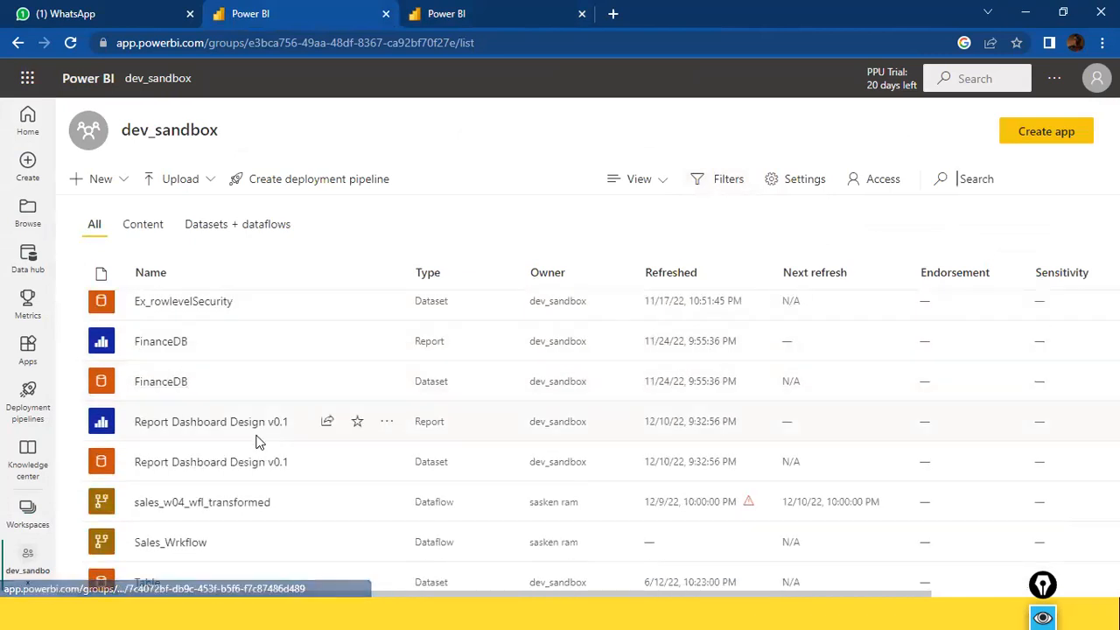
pyautogui.click(328, 463)
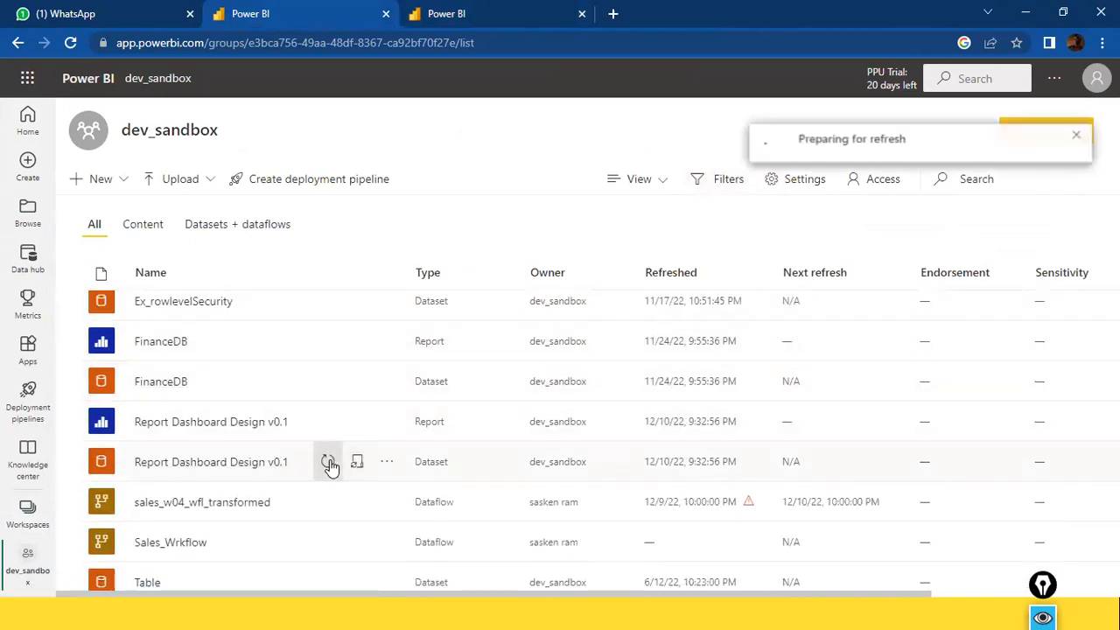
pyautogui.click(328, 462)
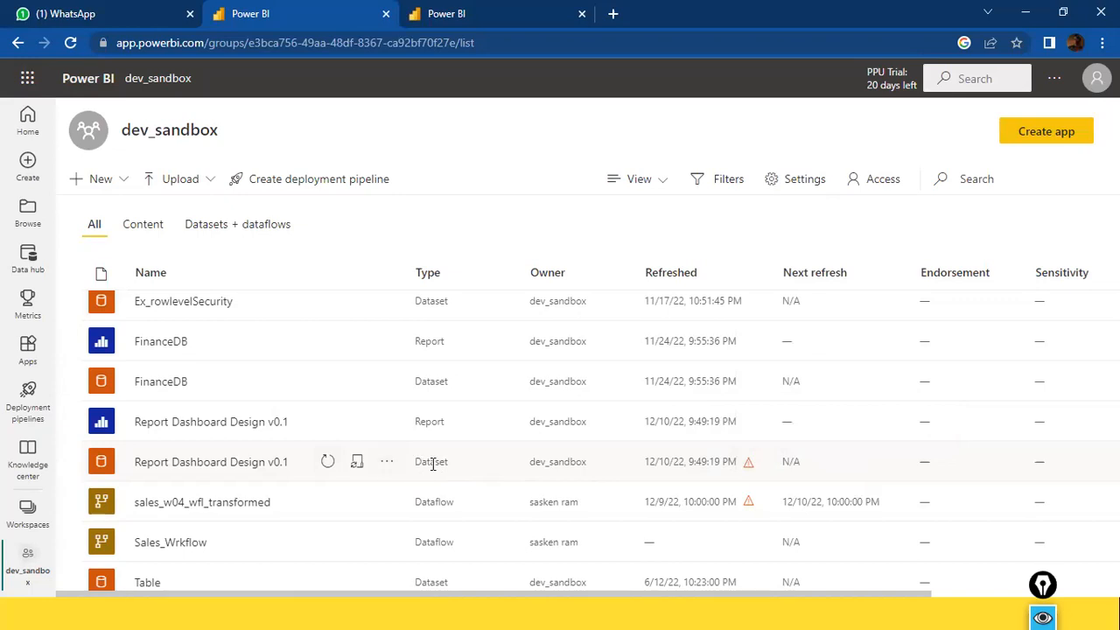
# Read the details of the dataset's refresh error, close them, and open the Report Dashboard Design v0.1 dataset's settings.
pyautogui.click(748, 464)
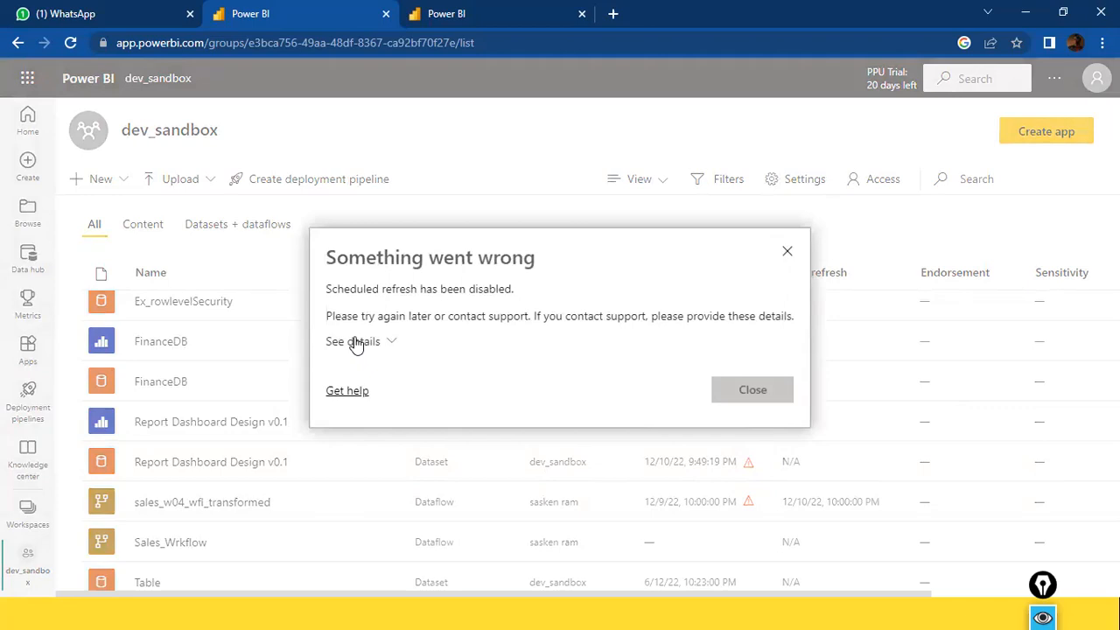
pyautogui.click(355, 342)
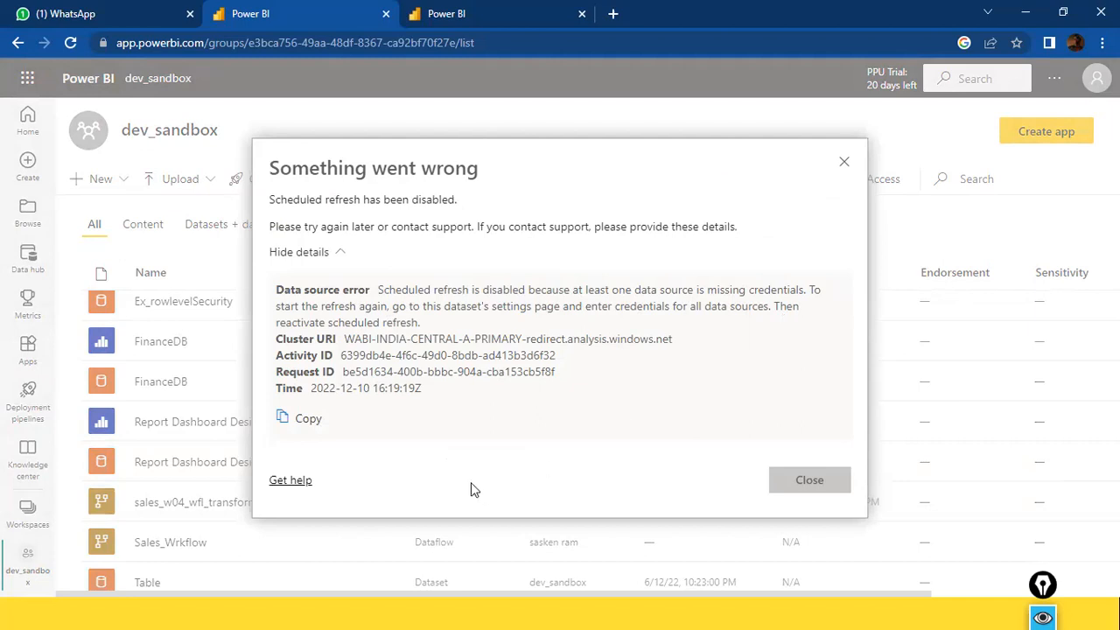
pyautogui.click(814, 481)
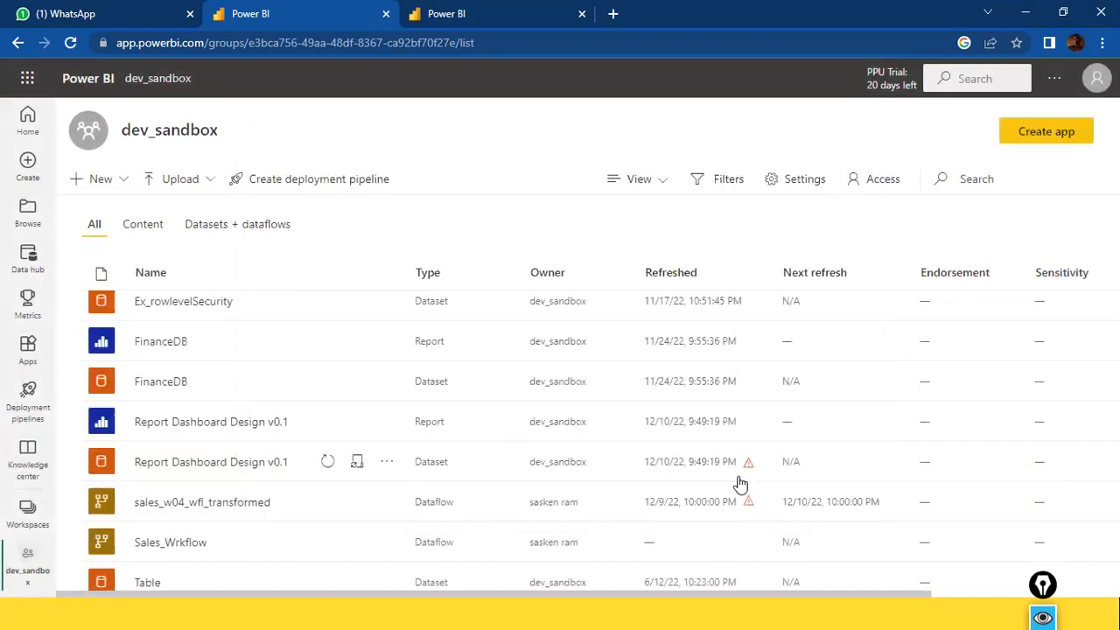
pyautogui.click(386, 462)
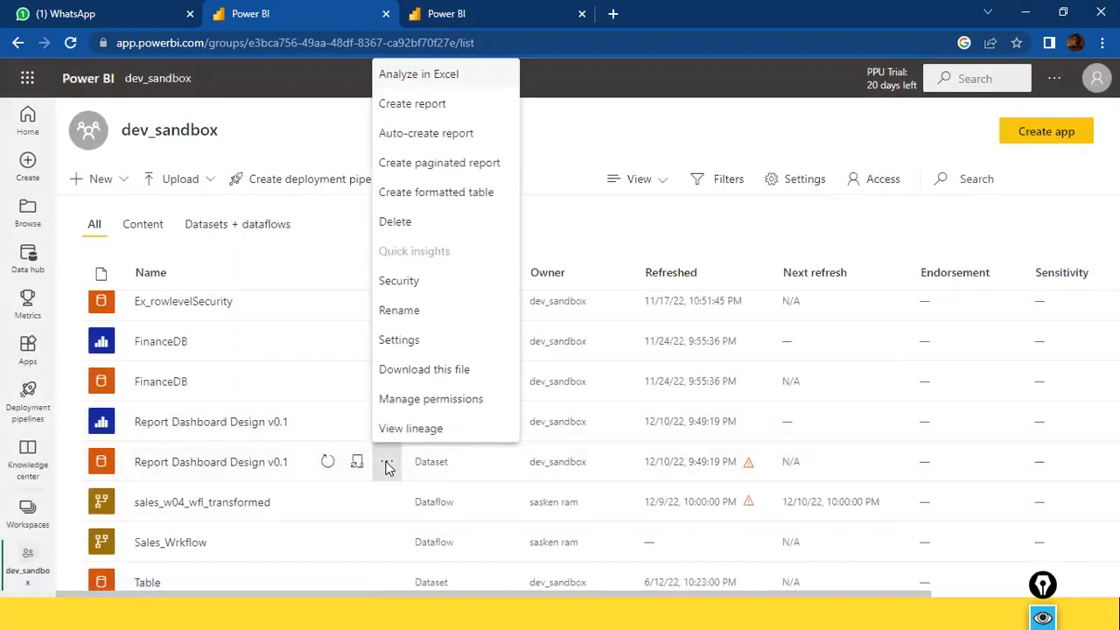
pyautogui.click(428, 339)
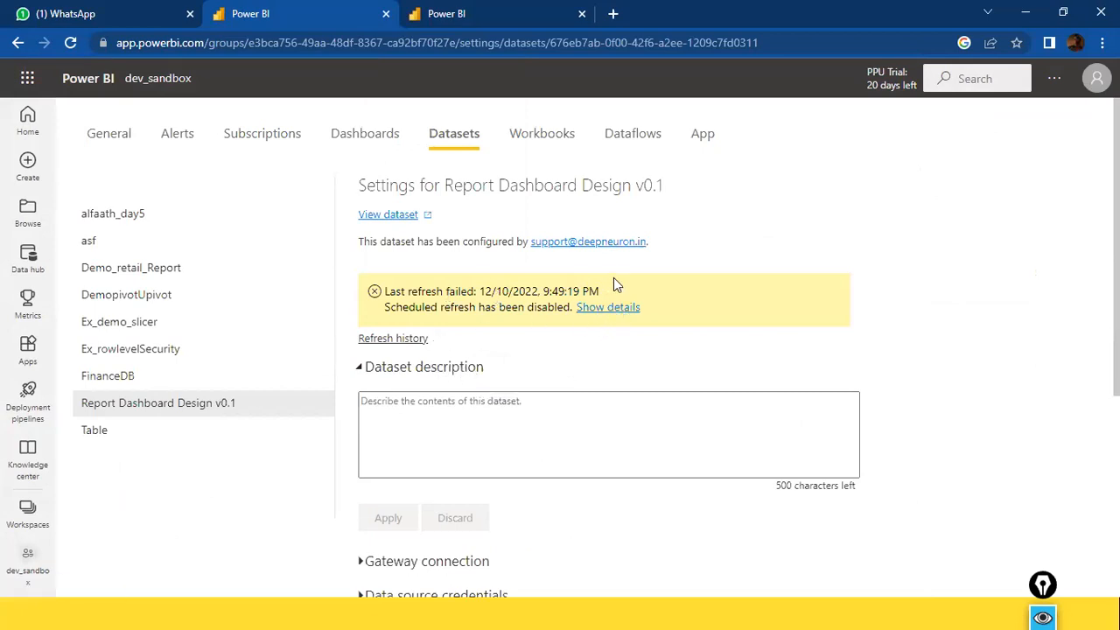
# Look over the dataset's details page, related reports and sharing options without granting access, and go back to its settings.
pyautogui.click(400, 216)
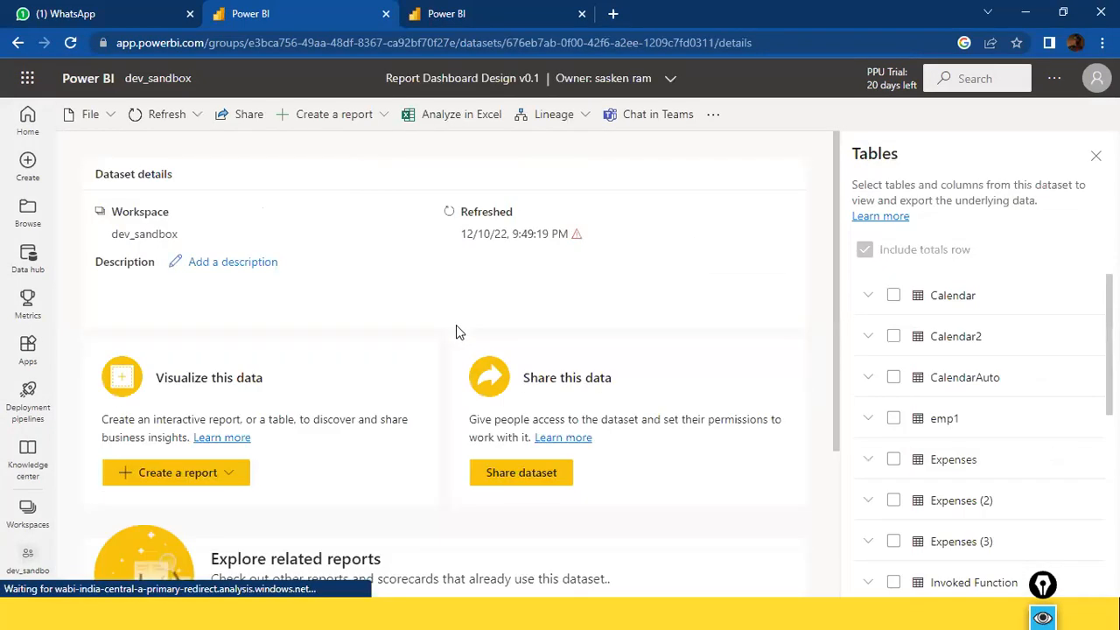
pyautogui.scroll(-2, 456, 333)
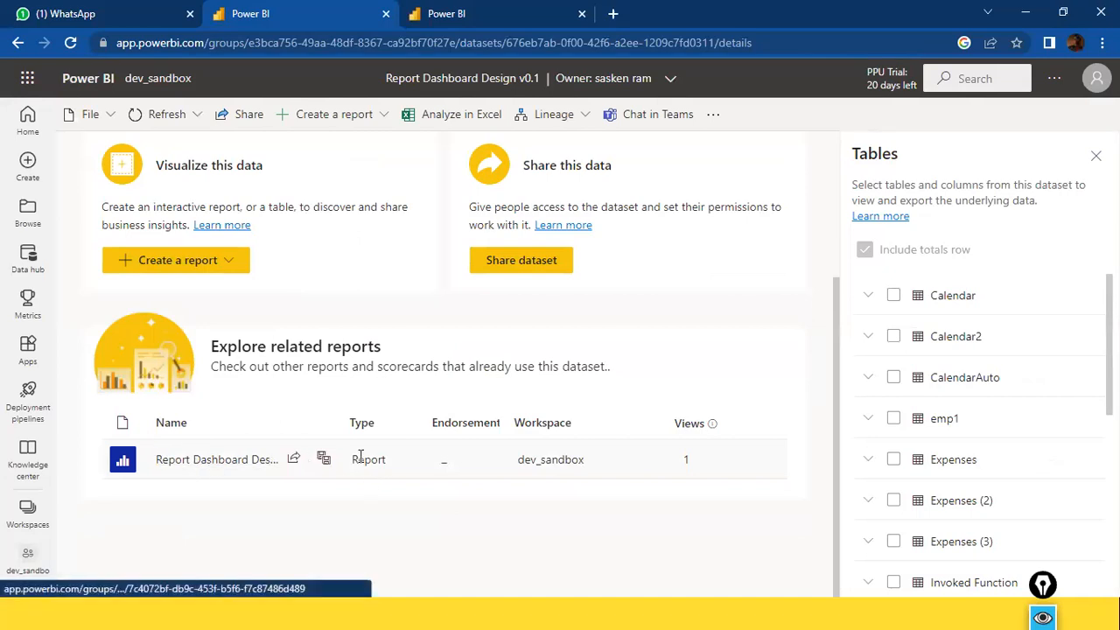
pyautogui.scroll(2, 360, 456)
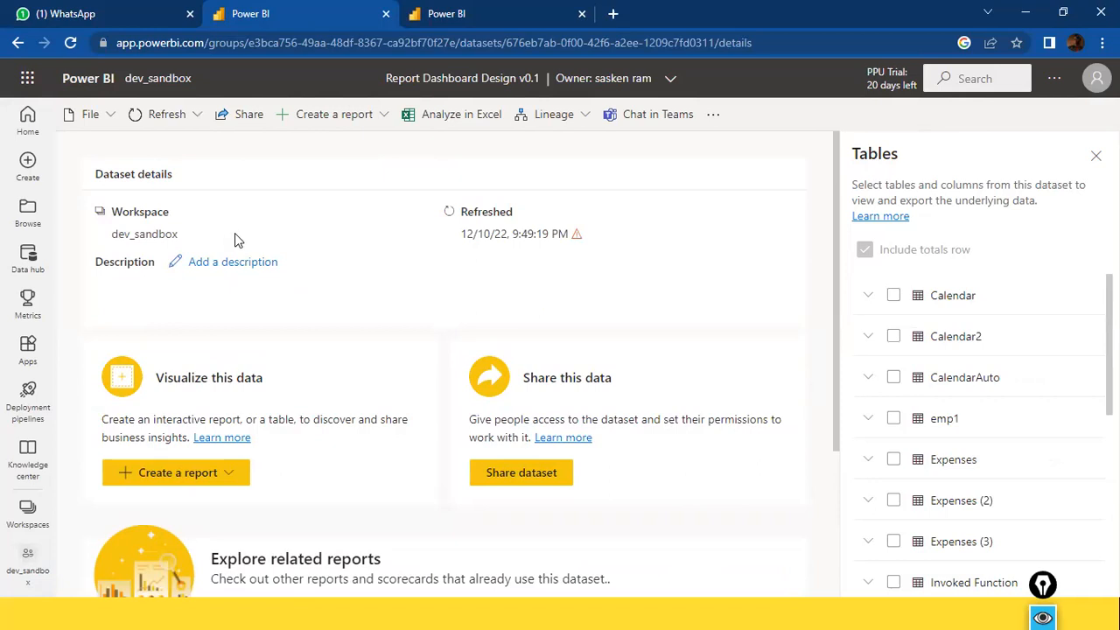
pyautogui.scroll(-2, 219, 315)
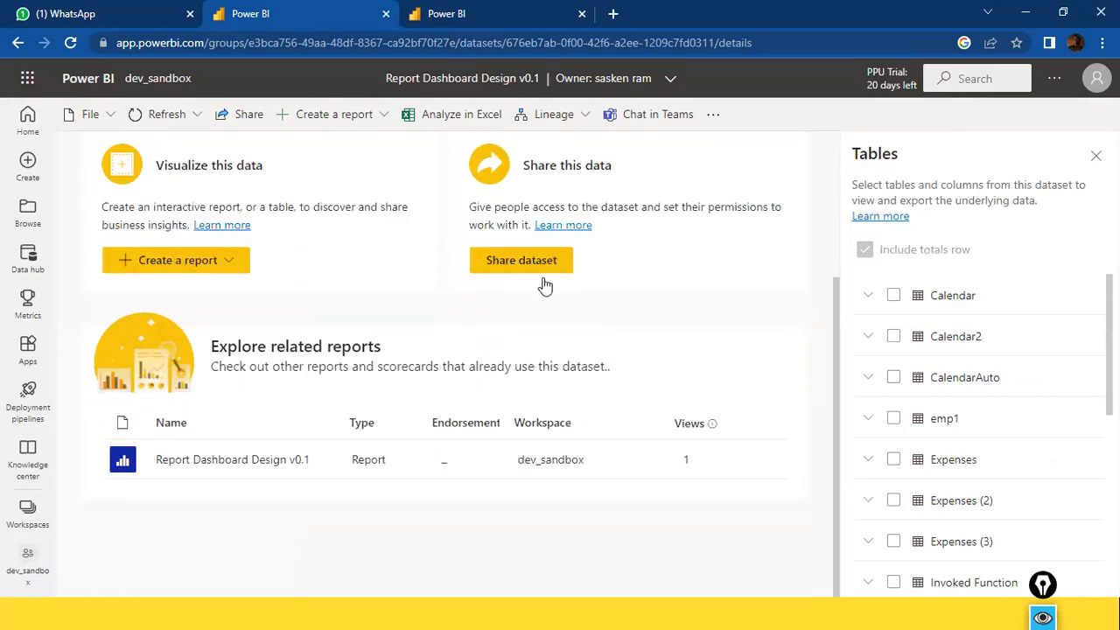
pyautogui.click(495, 263)
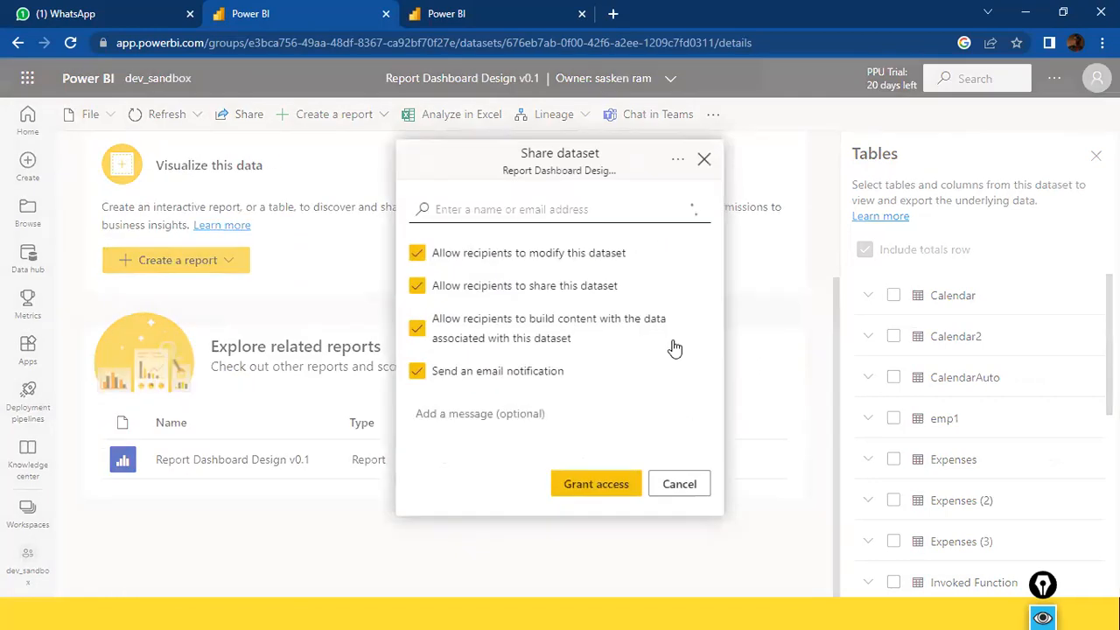
pyautogui.click(679, 484)
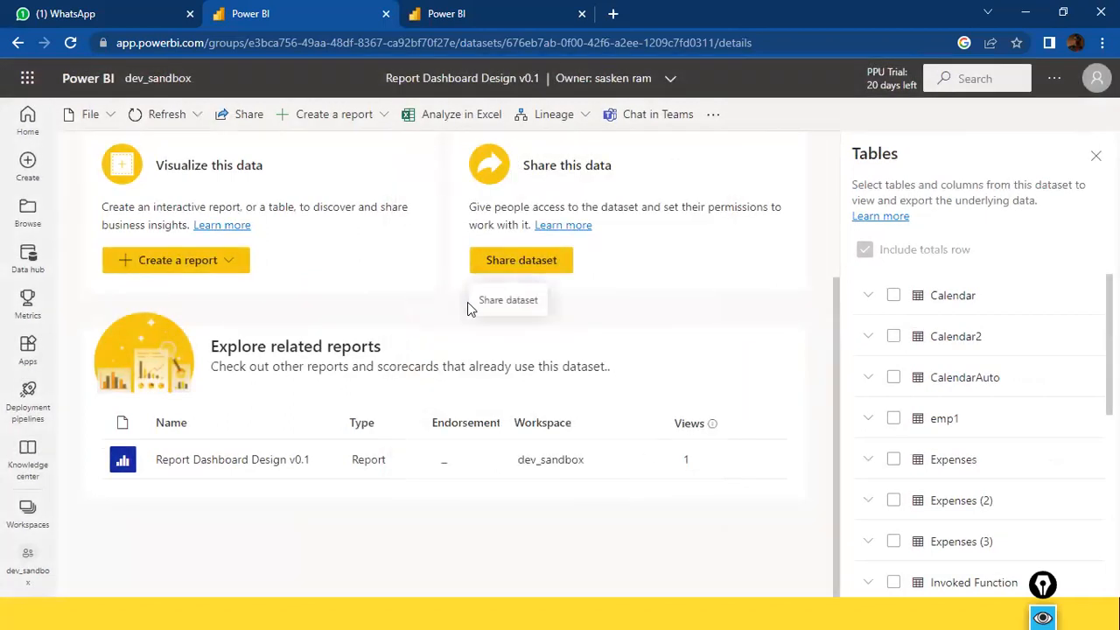
pyautogui.click(16, 43)
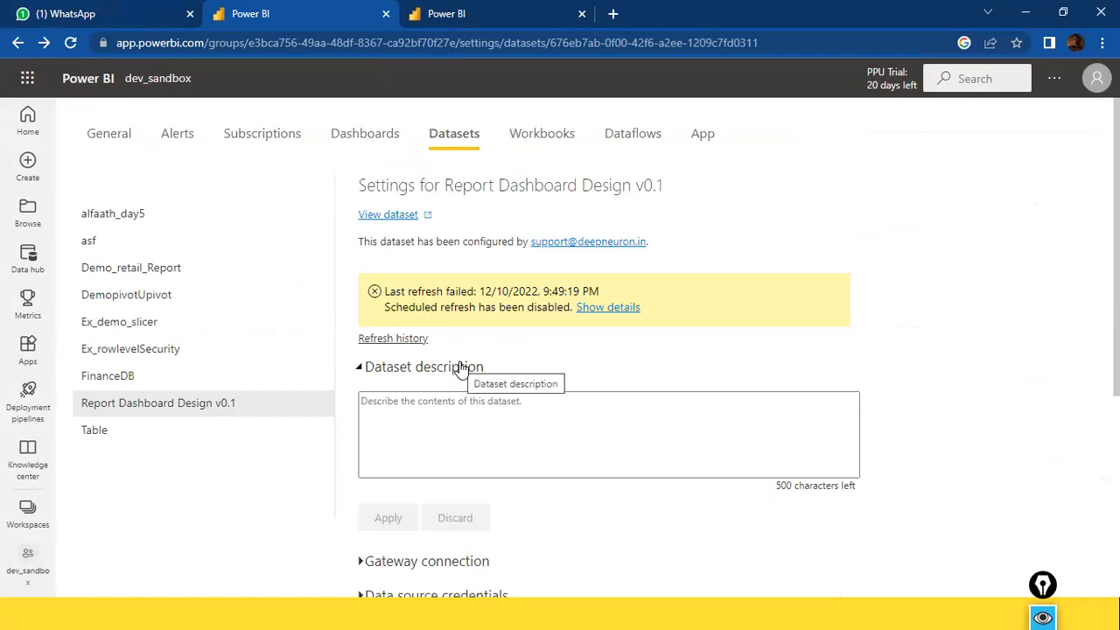
# Expand the dataset's gateway connection and data source credentials, and check the source mappings and credential status.
pyautogui.scroll(-4, 455, 411)
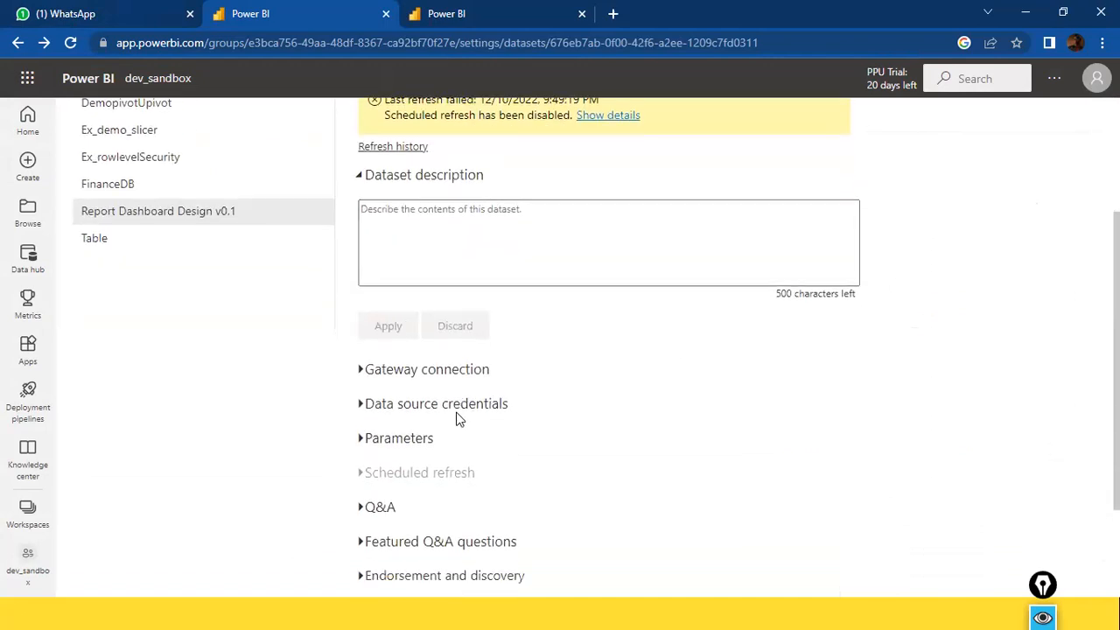
pyautogui.click(360, 235)
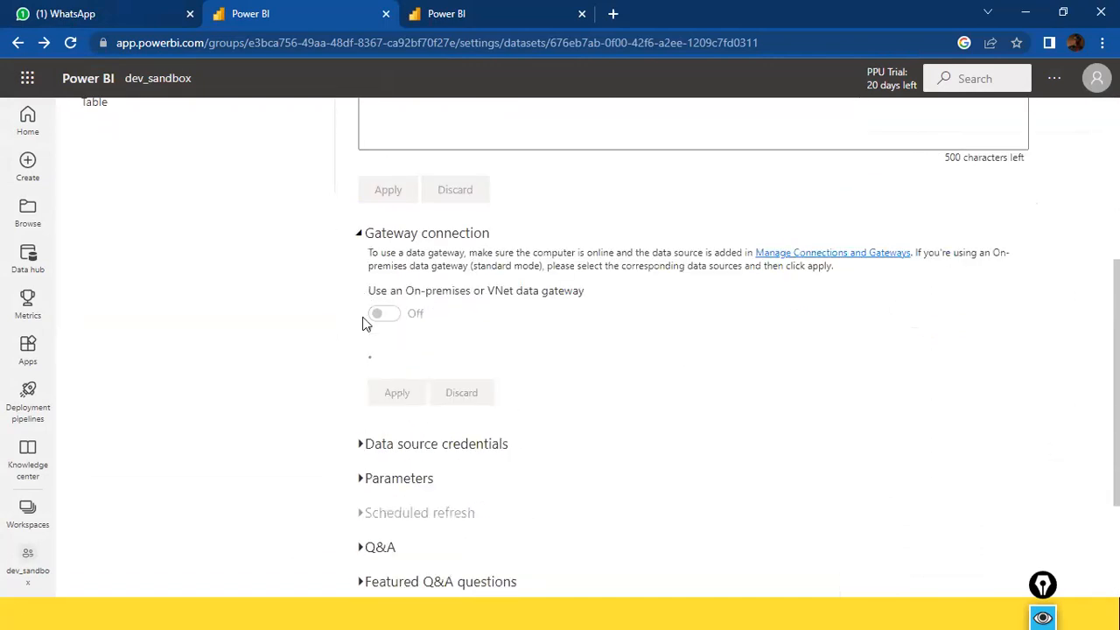
pyautogui.click(364, 442)
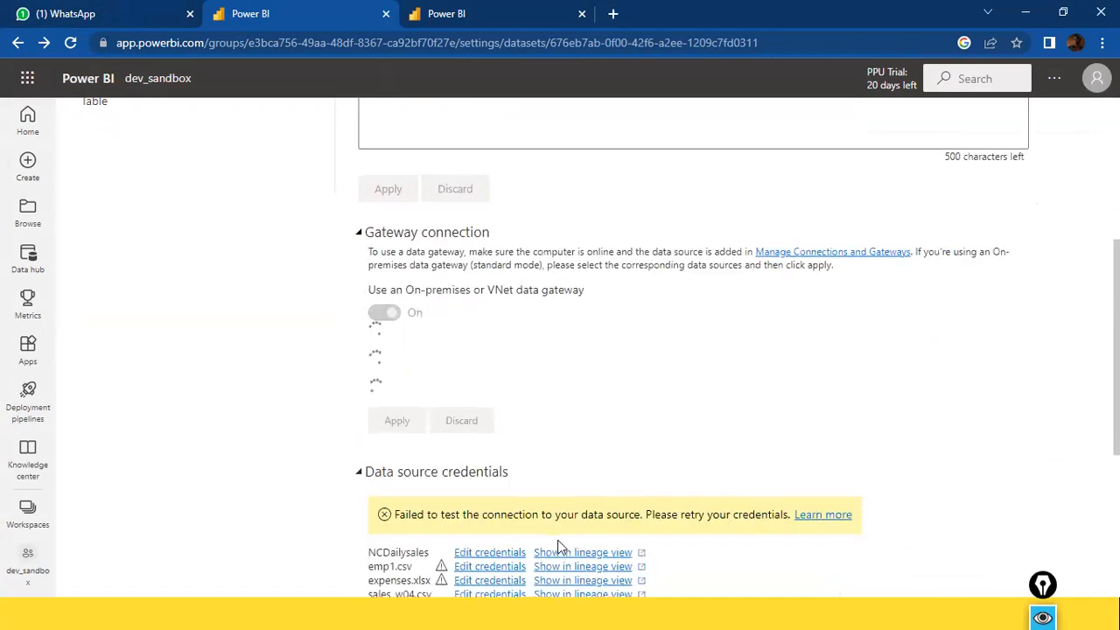
pyautogui.scroll(-2, 557, 540)
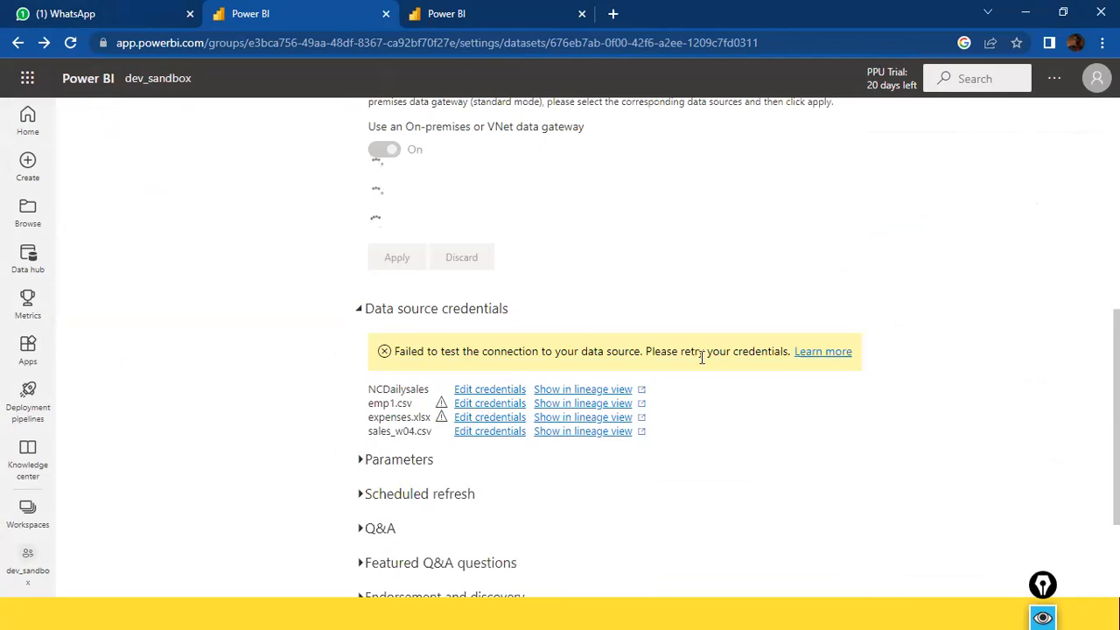
pyautogui.scroll(-4, 560, 462)
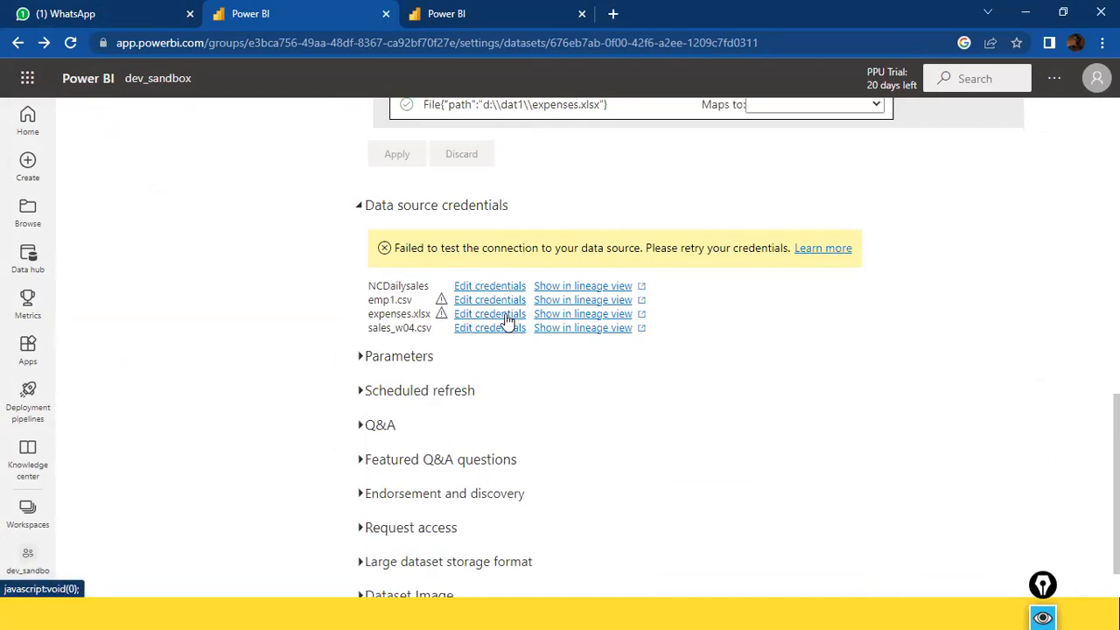
pyautogui.scroll(3, 486, 333)
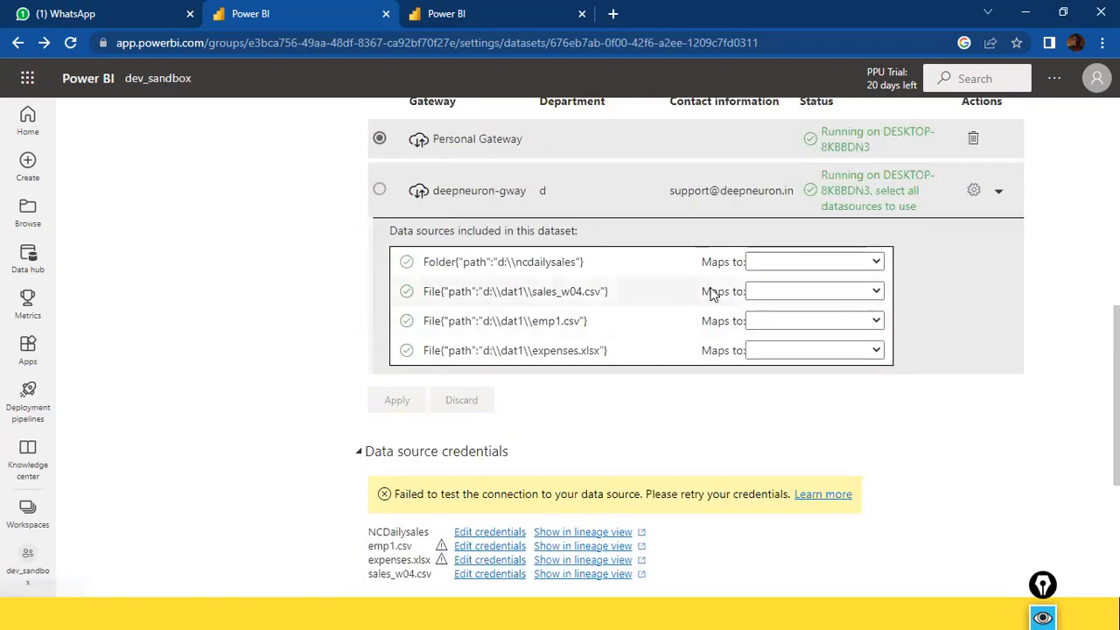
# Start adding emp1.csv to the deepneuron-gway gateway as a new data source named demo22.
pyautogui.click(873, 322)
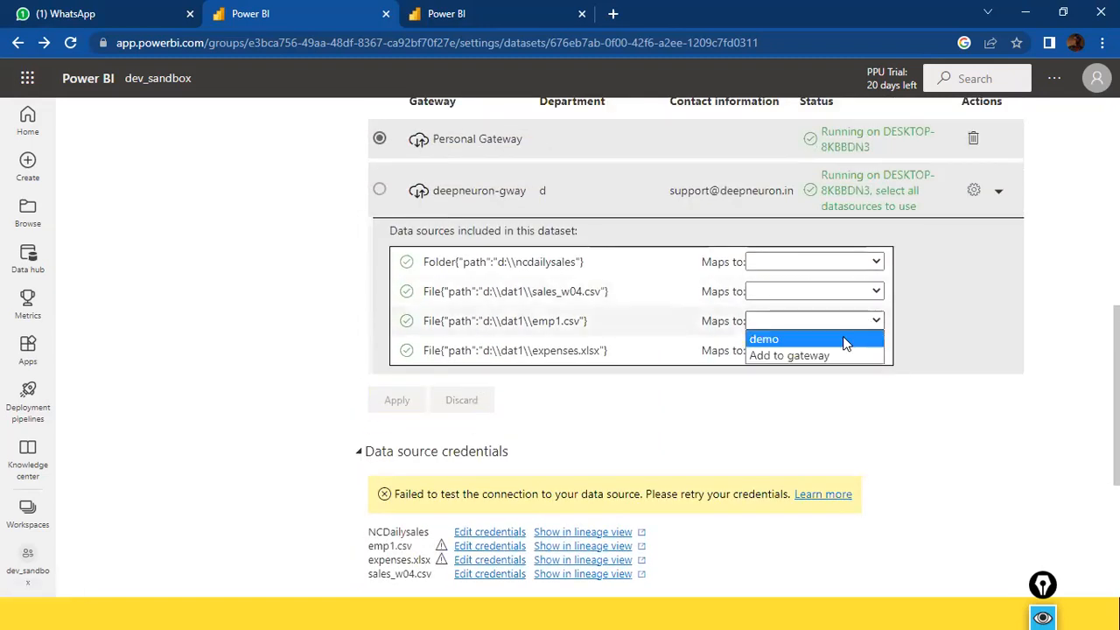
pyautogui.click(800, 354)
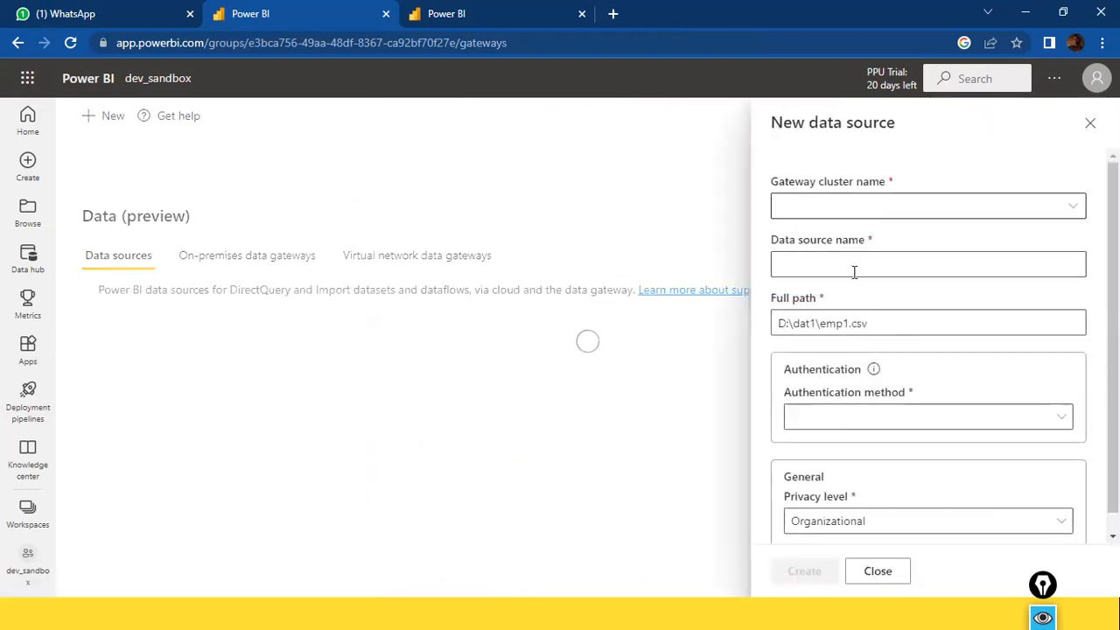
pyautogui.click(886, 267)
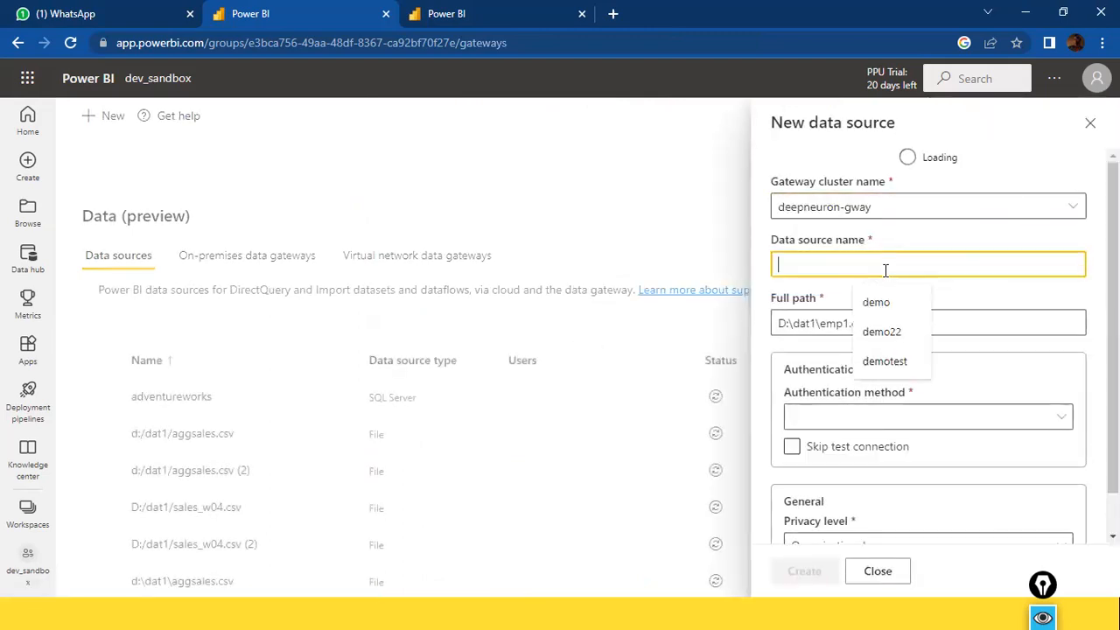
pyautogui.click(879, 332)
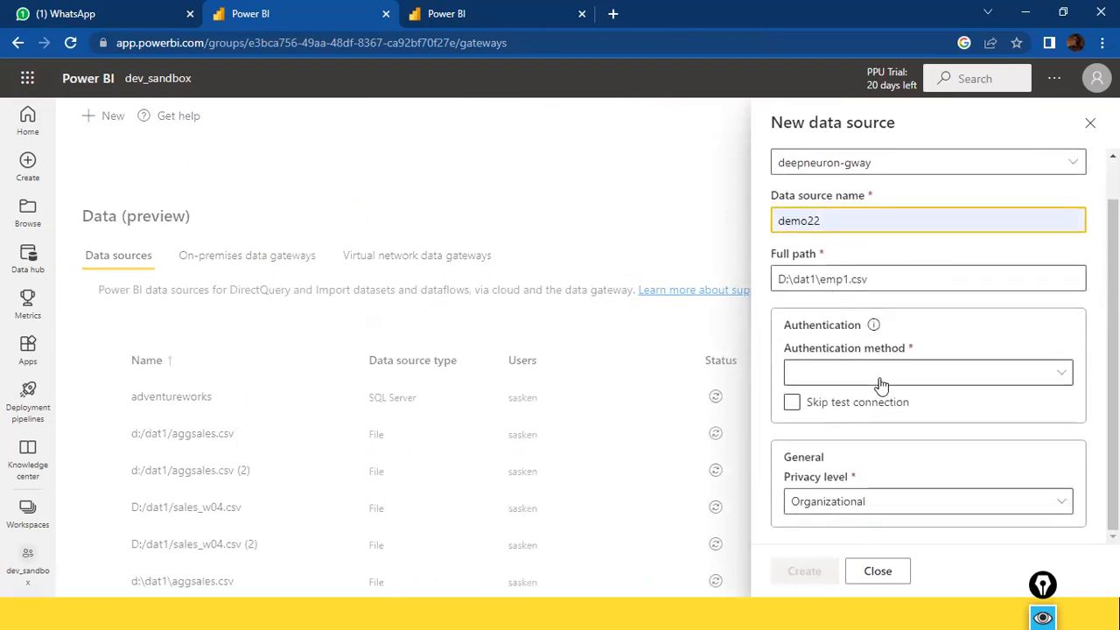
# Use Windows authentication for the emp1.csv source, fill in the saved Windows username and password, and try to create it.
pyautogui.click(862, 375)
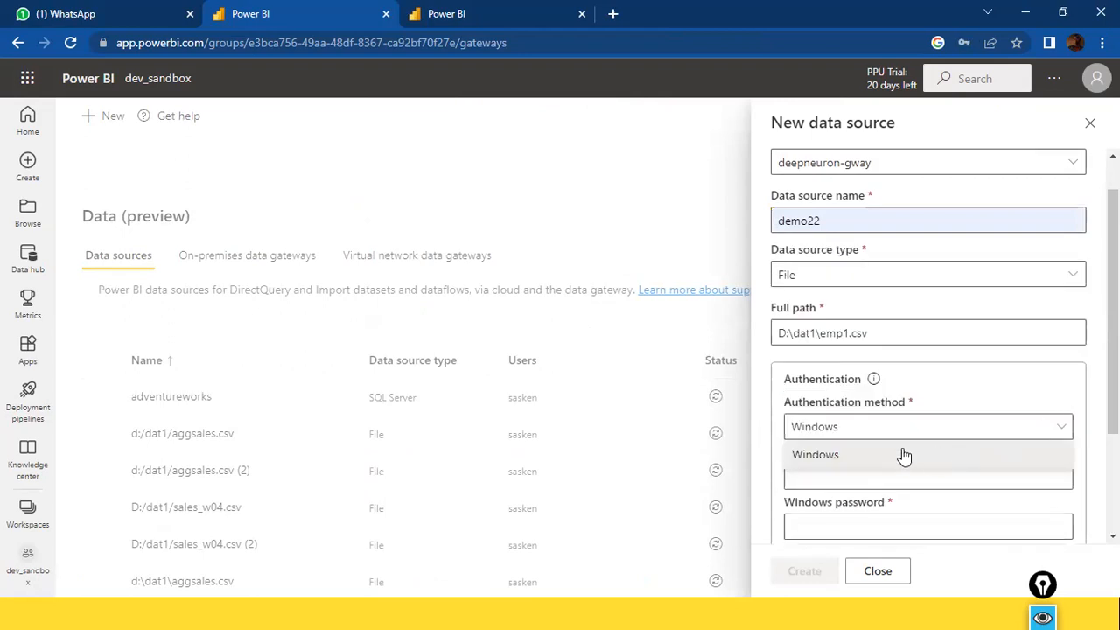
pyautogui.click(903, 456)
pyautogui.click(1038, 435)
pyautogui.click(972, 454)
pyautogui.click(981, 472)
pyautogui.click(974, 508)
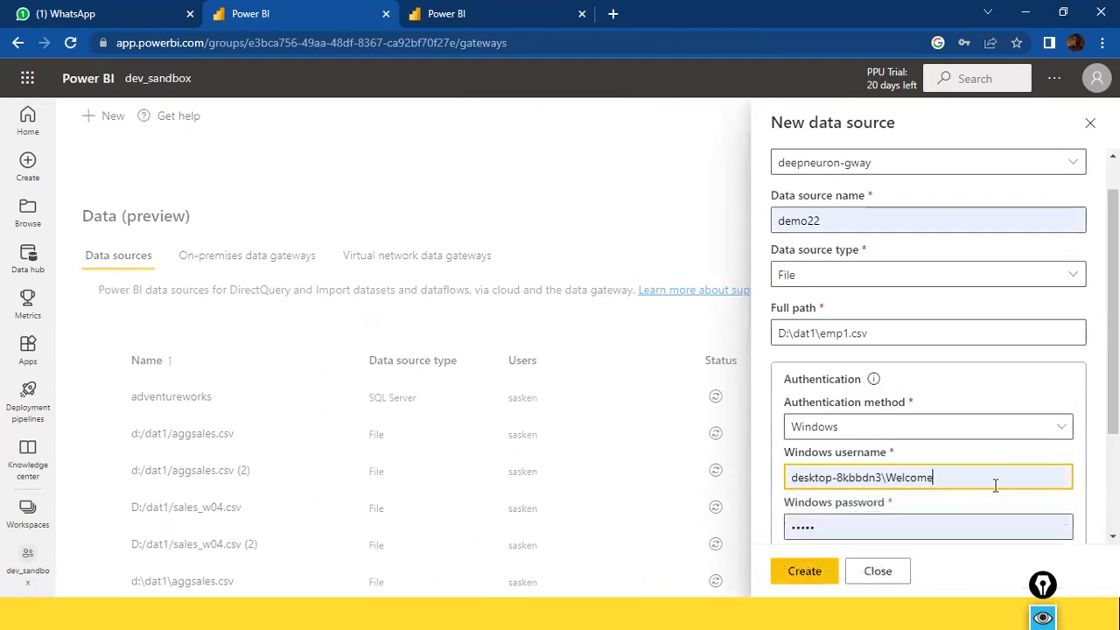
pyautogui.scroll(-2, 875, 488)
pyautogui.click(811, 570)
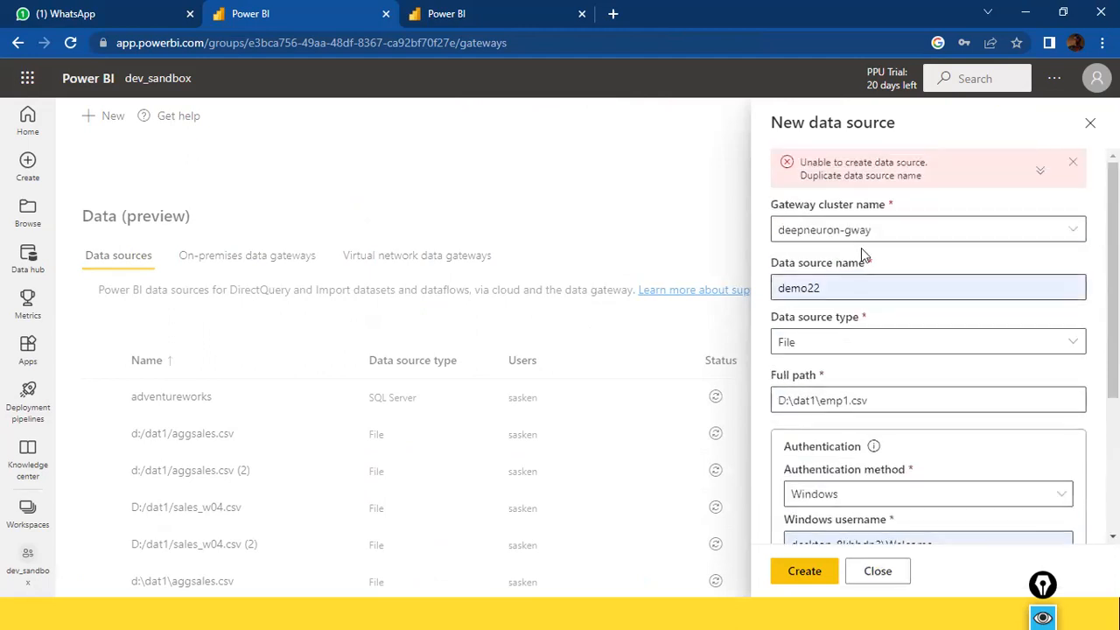
# Rename the new emp1.csv data source as demo222 and create it on the deepneuron-gway gateway.
pyautogui.click(867, 287)
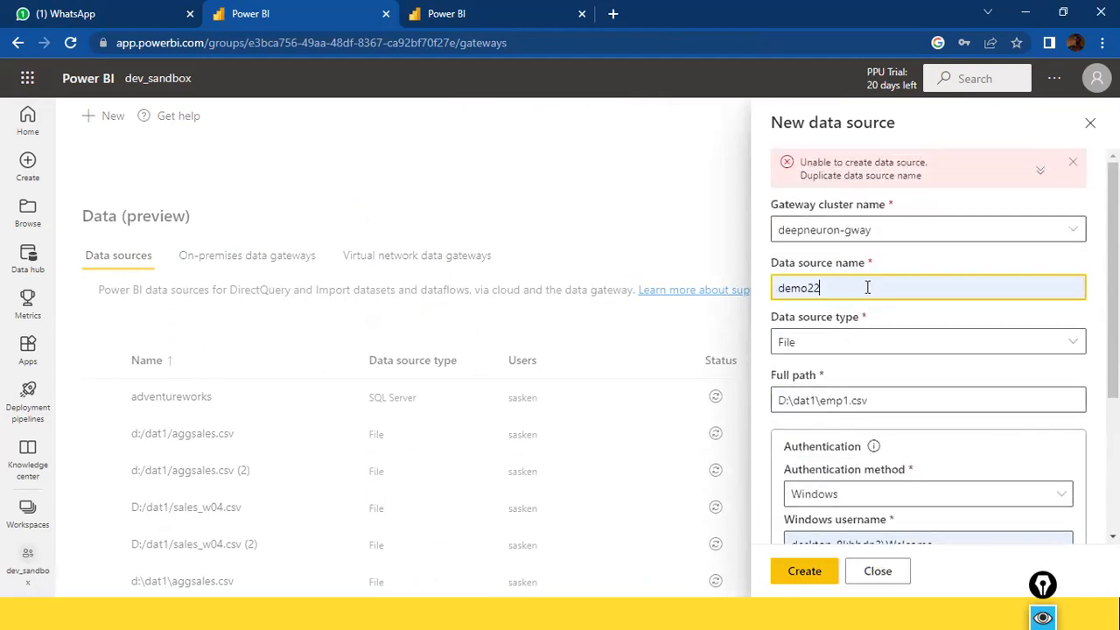
pyautogui.write('2')
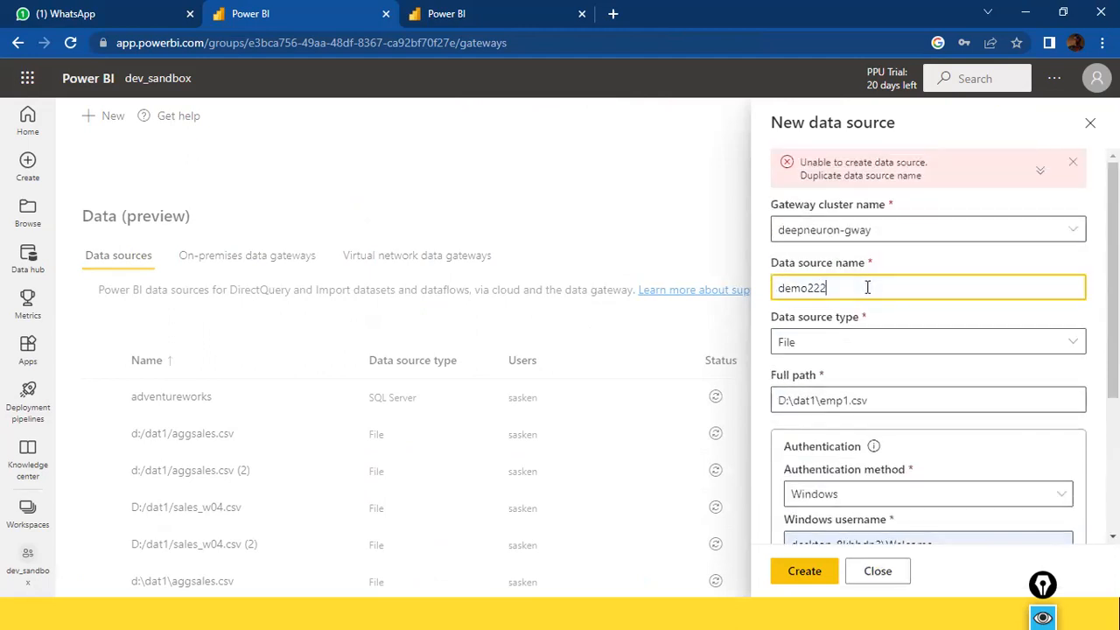
pyautogui.click(805, 572)
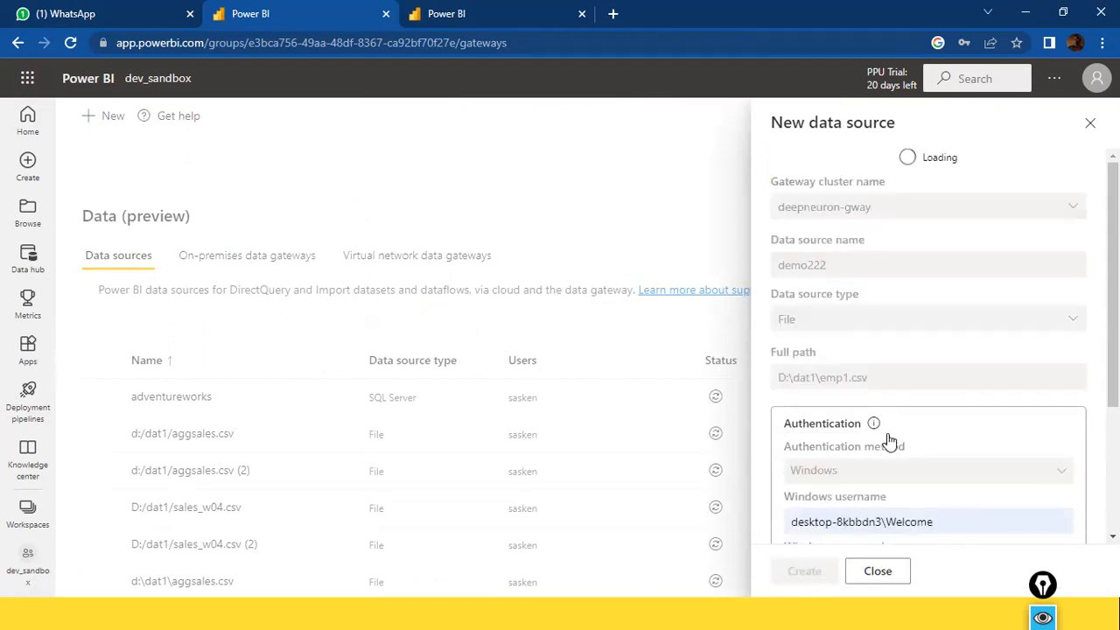
# In the dataset's deepneuron-gway gateway connection, map the ncdailysales folder to demotest and sales_w04.csv to D:/dat1/sales_w04.csv.
pyautogui.scroll(-4, 875, 442)
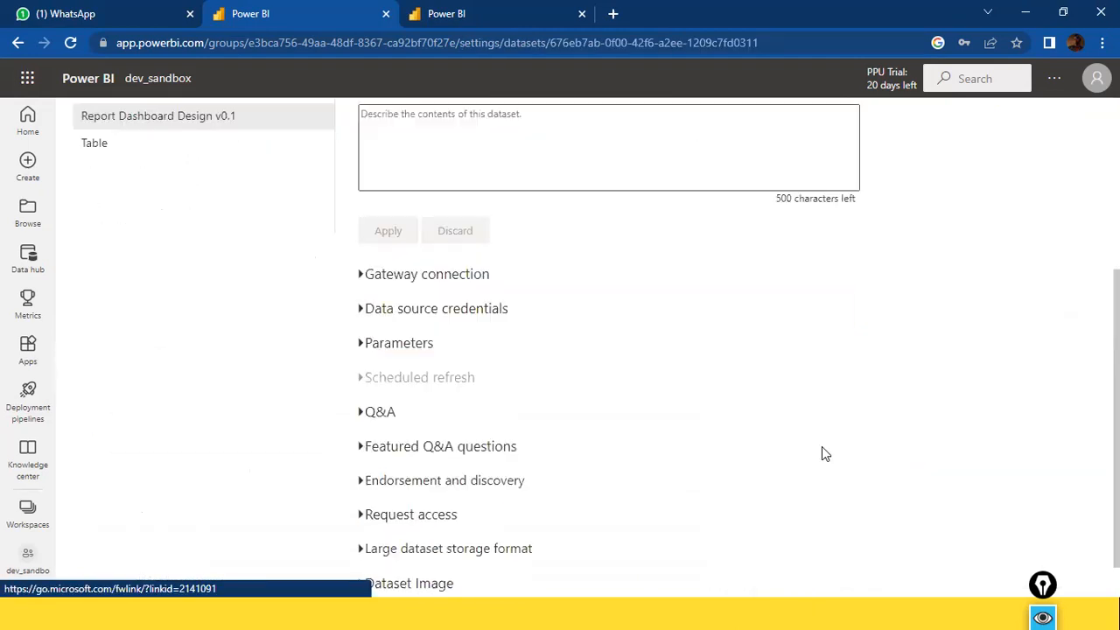
pyautogui.click(360, 235)
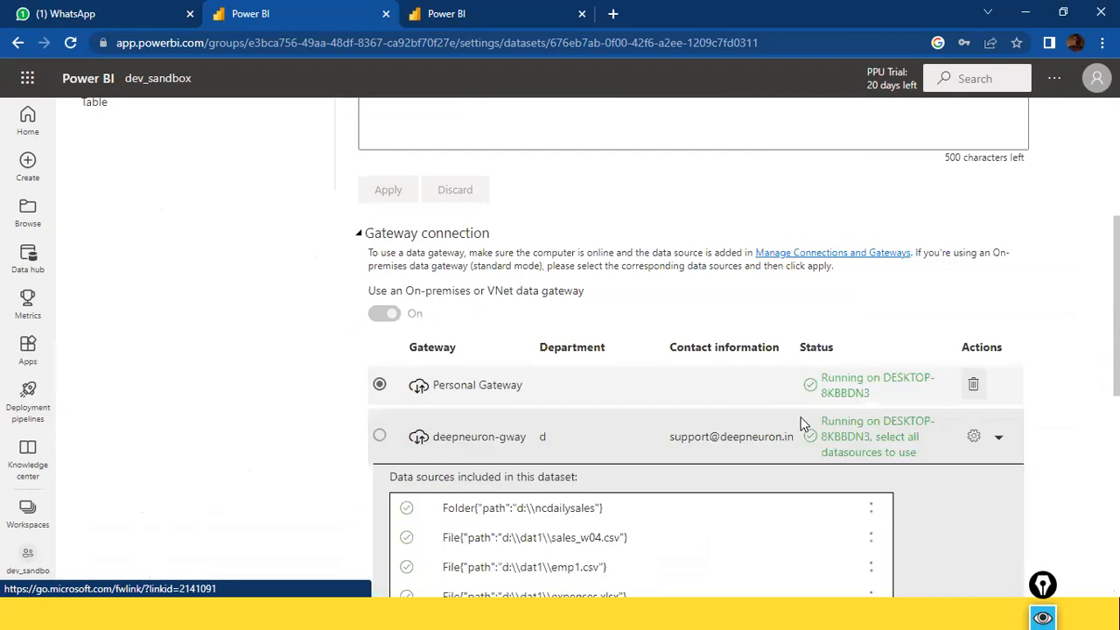
pyautogui.click(1000, 438)
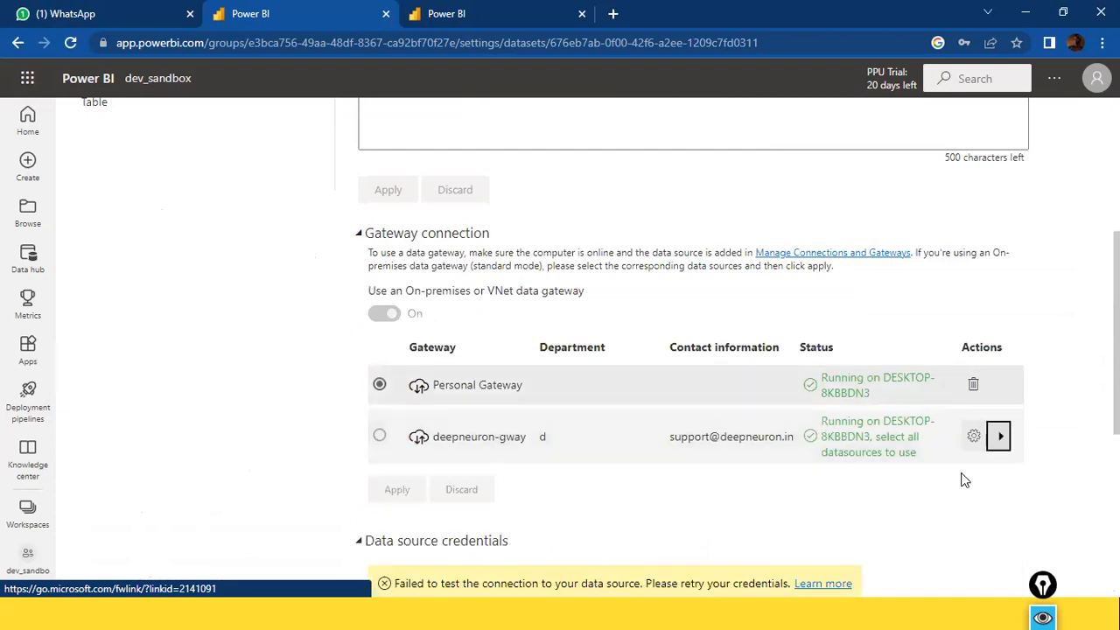
pyautogui.click(998, 436)
pyautogui.scroll(-2, 959, 478)
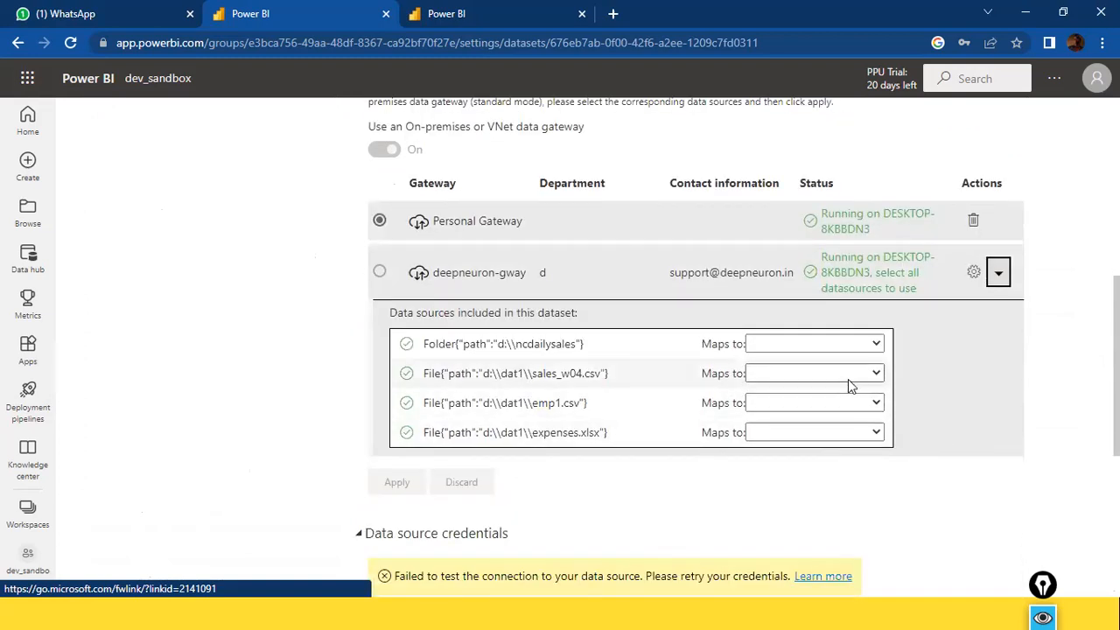
pyautogui.click(876, 345)
pyautogui.click(833, 381)
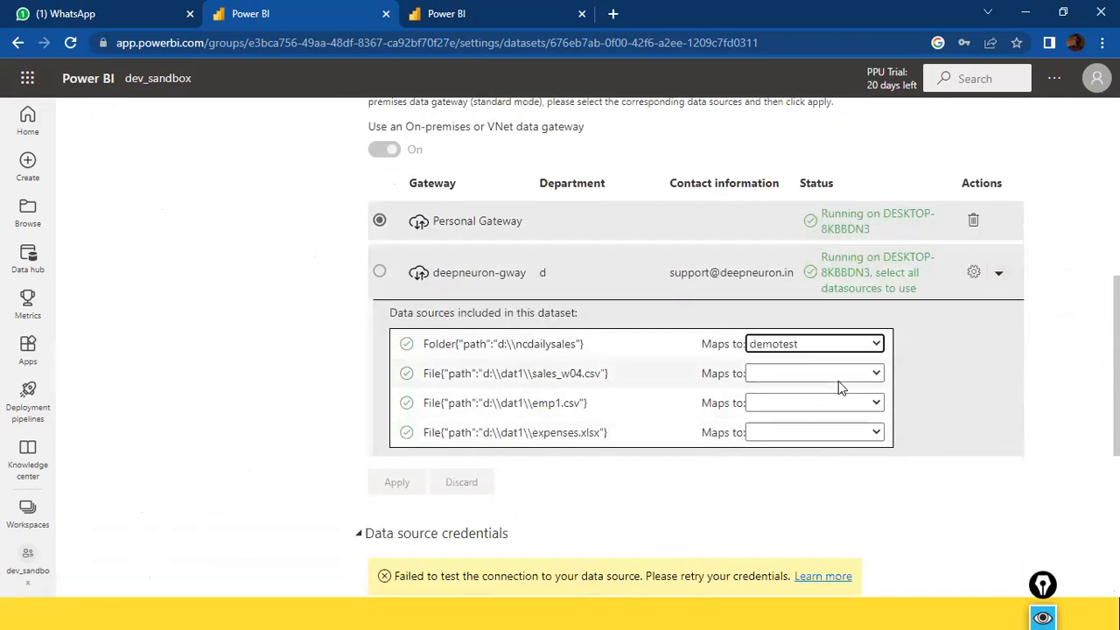
pyautogui.click(875, 373)
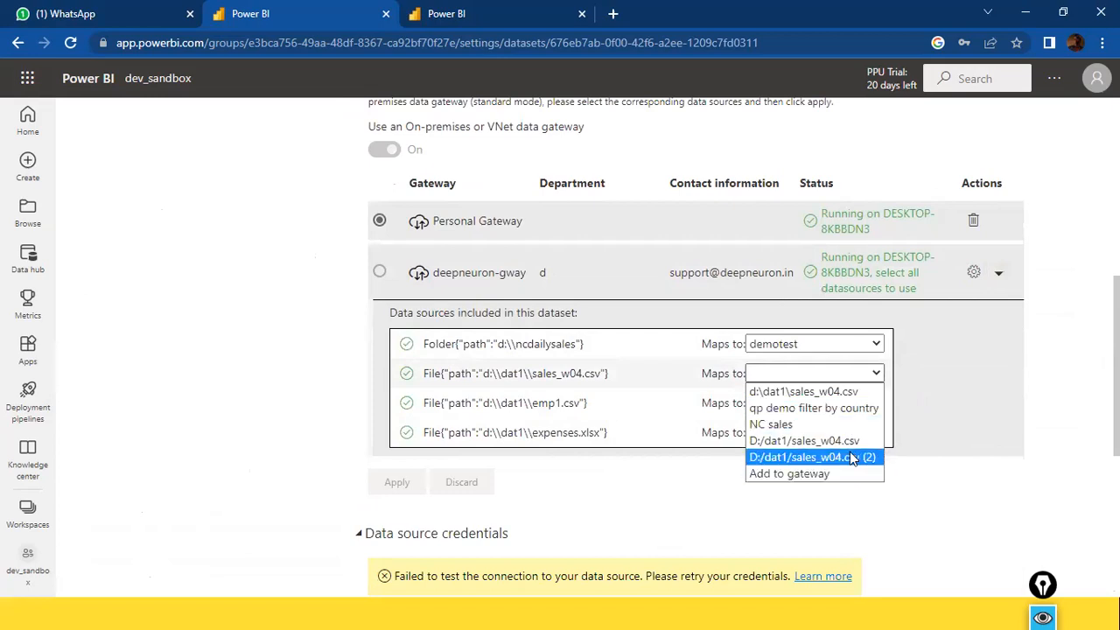
pyautogui.click(846, 441)
# Map emp1.csv to demo222 and expenses.xlsx to demo22, apply the gateway connection, and check the data source credentials.
pyautogui.click(873, 404)
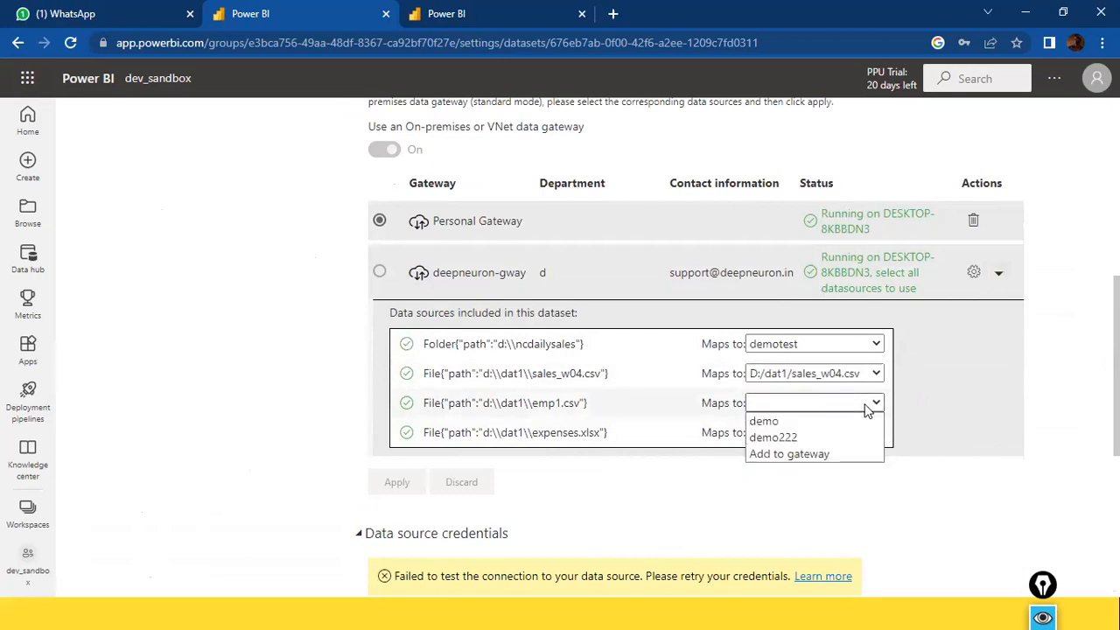
pyautogui.click(831, 438)
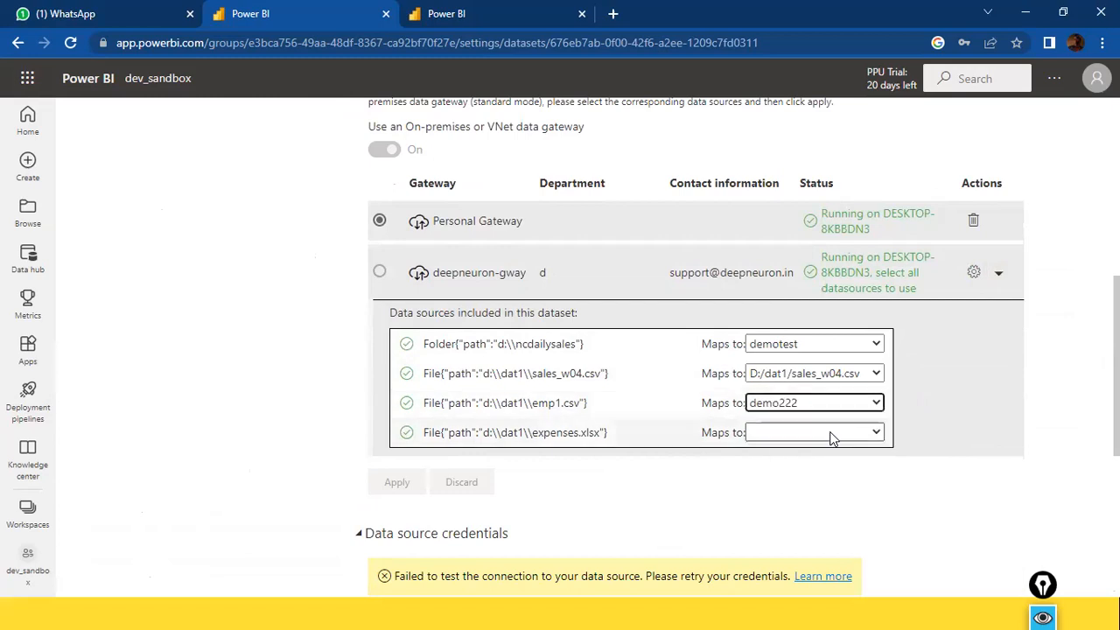
pyautogui.click(851, 433)
pyautogui.click(826, 451)
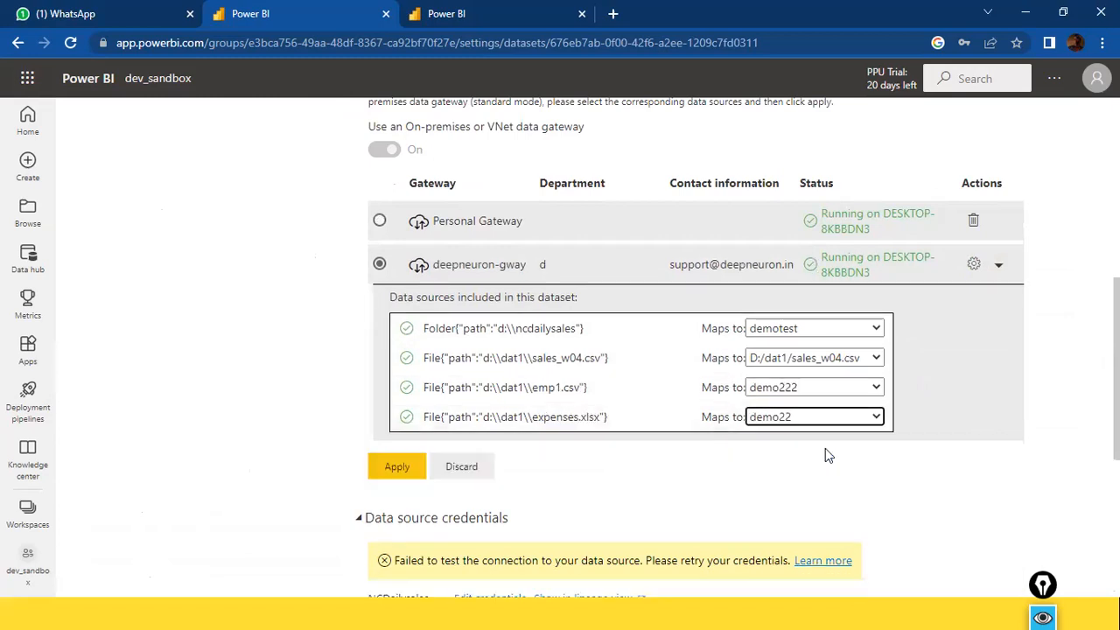
pyautogui.click(396, 466)
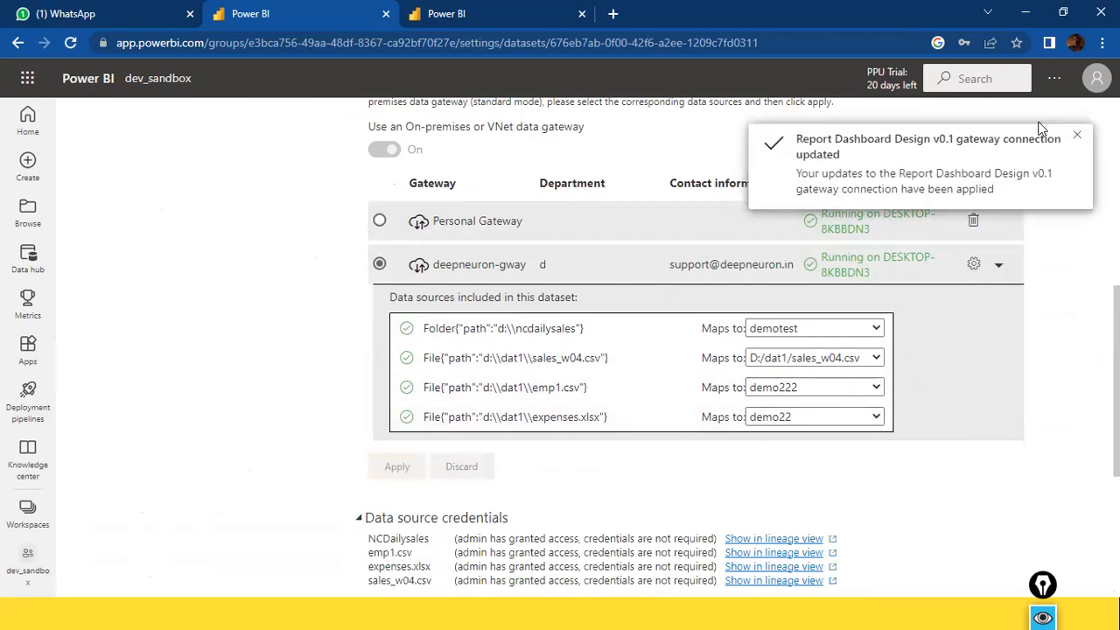
pyautogui.scroll(-2, 814, 331)
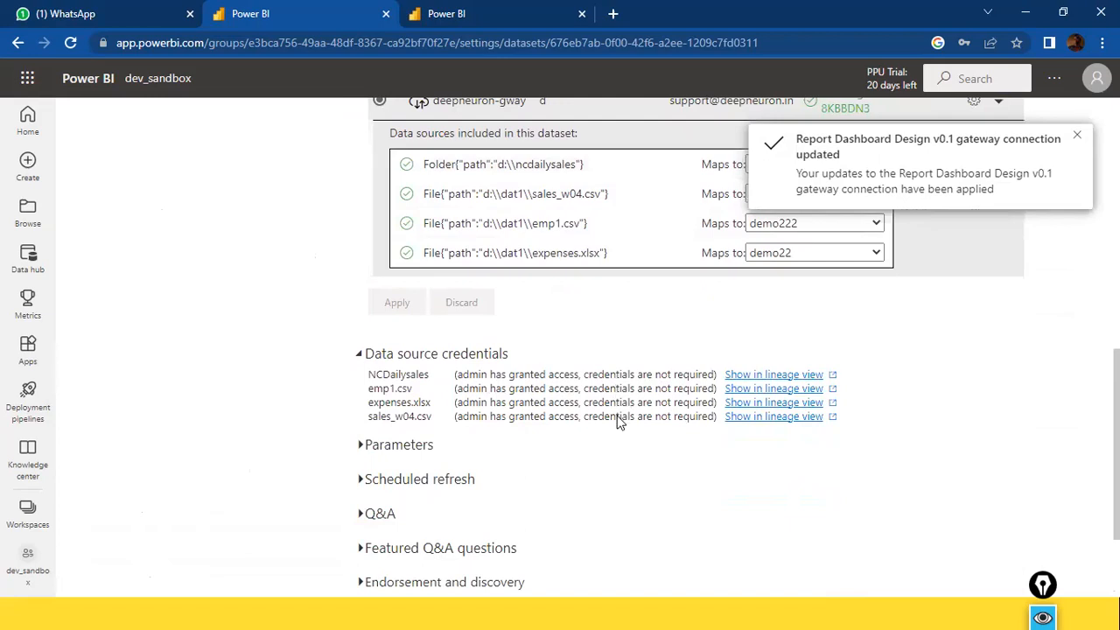
pyautogui.scroll(-2, 619, 421)
pyautogui.scroll(4, 617, 423)
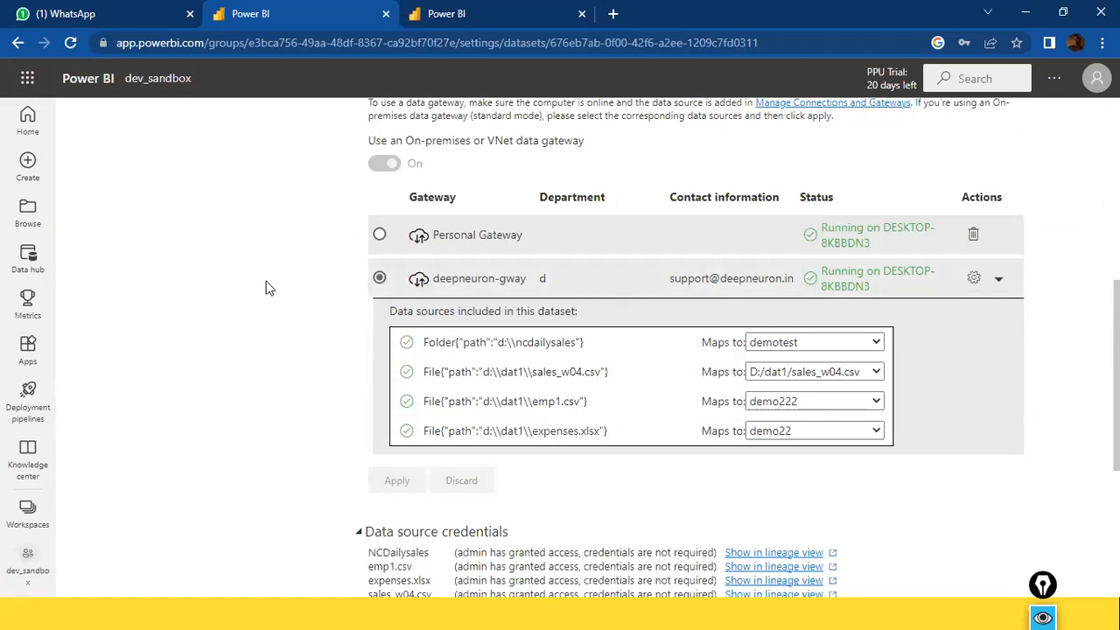
pyautogui.moveTo(253, 279); pyautogui.dragTo(350, 280)
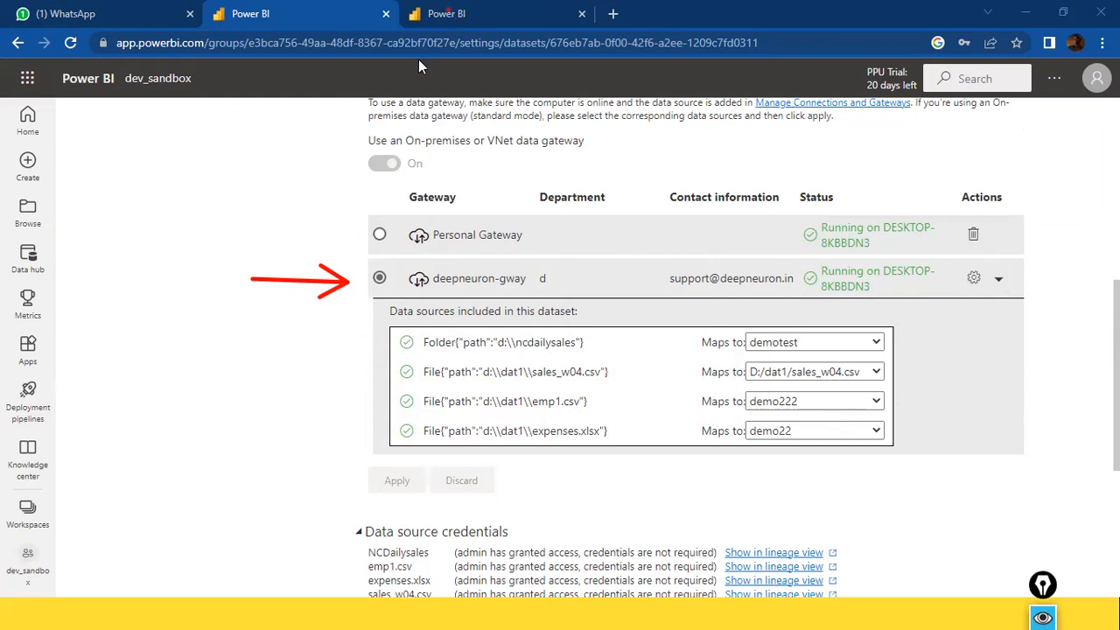
# Open the dev_sandbox workspace in the other browser tab and refresh the Report Dashboard Design v0.1 dataset on demand.
pyautogui.click(424, 7)
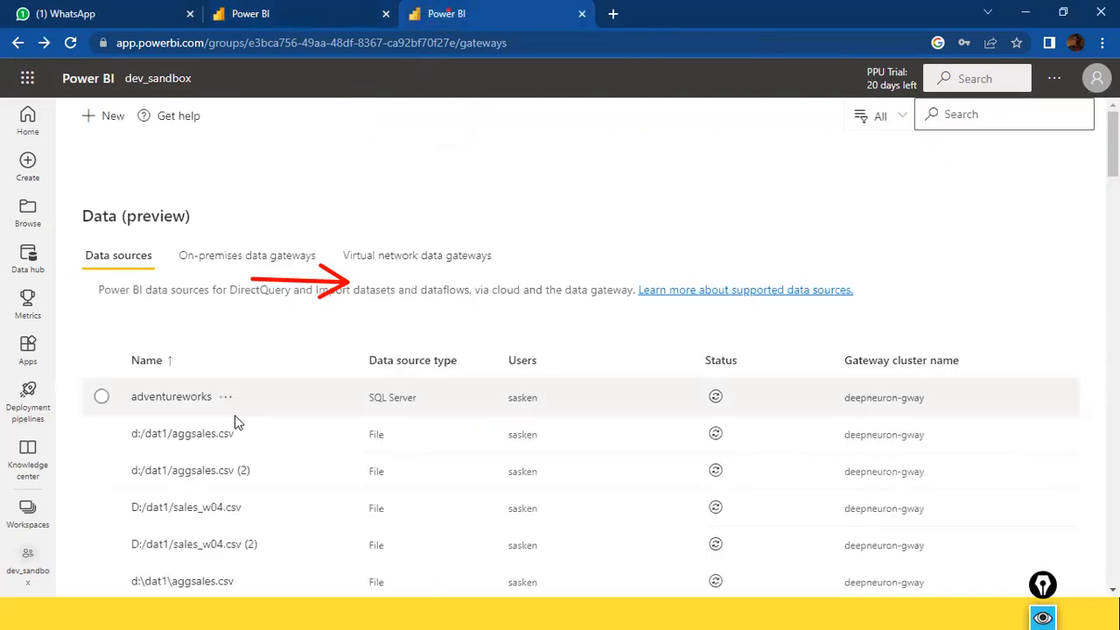
pyautogui.scroll(-3, 234, 420)
pyautogui.click(28, 510)
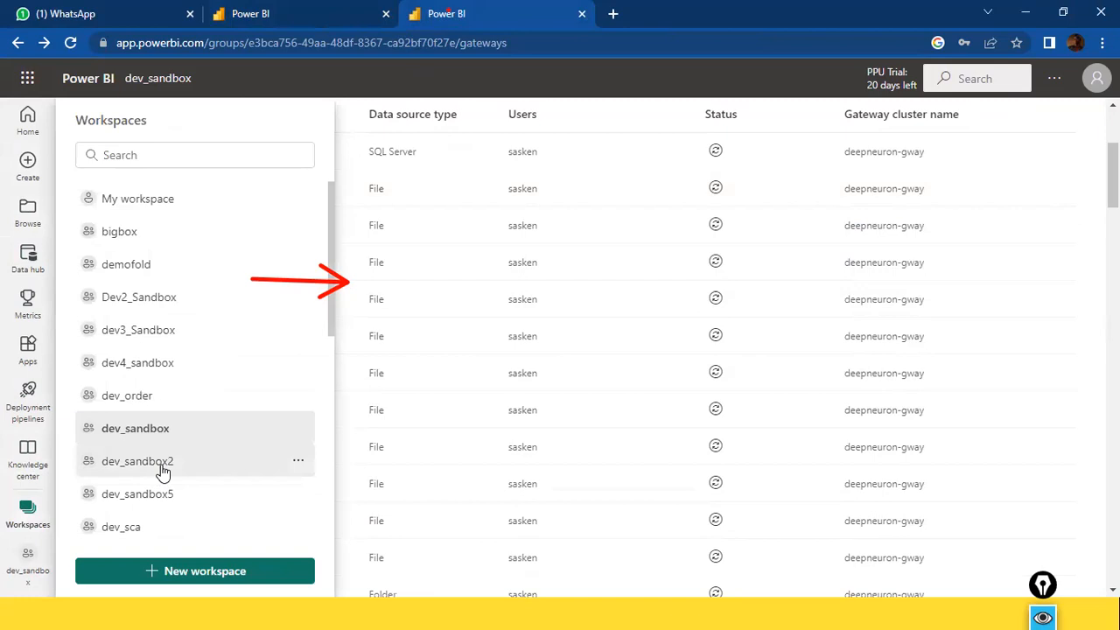
pyautogui.click(162, 465)
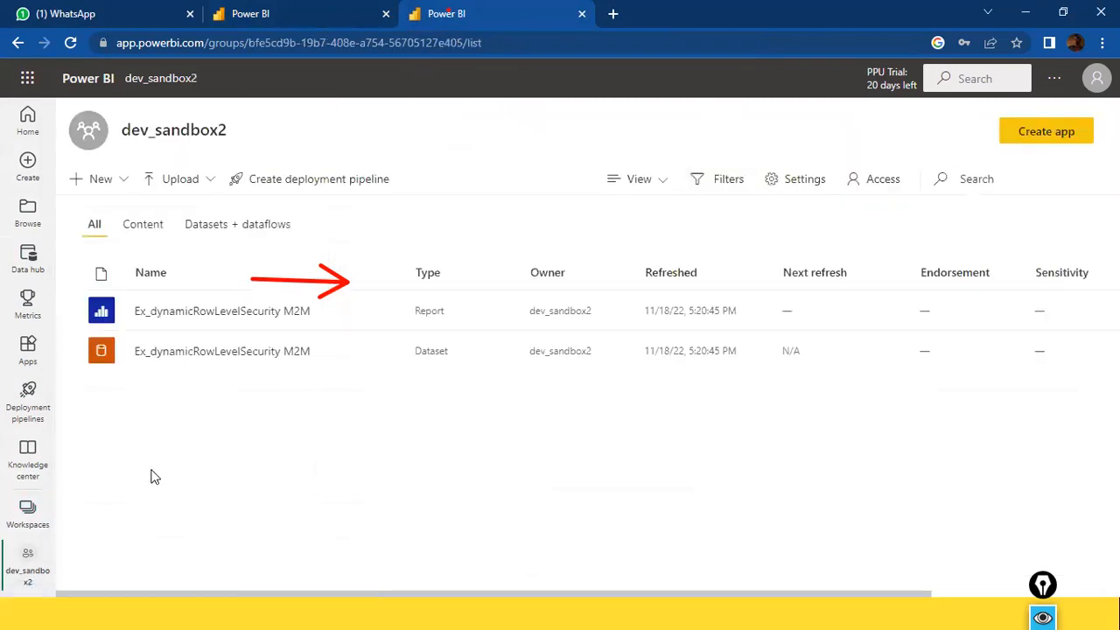
pyautogui.click(32, 517)
pyautogui.click(136, 438)
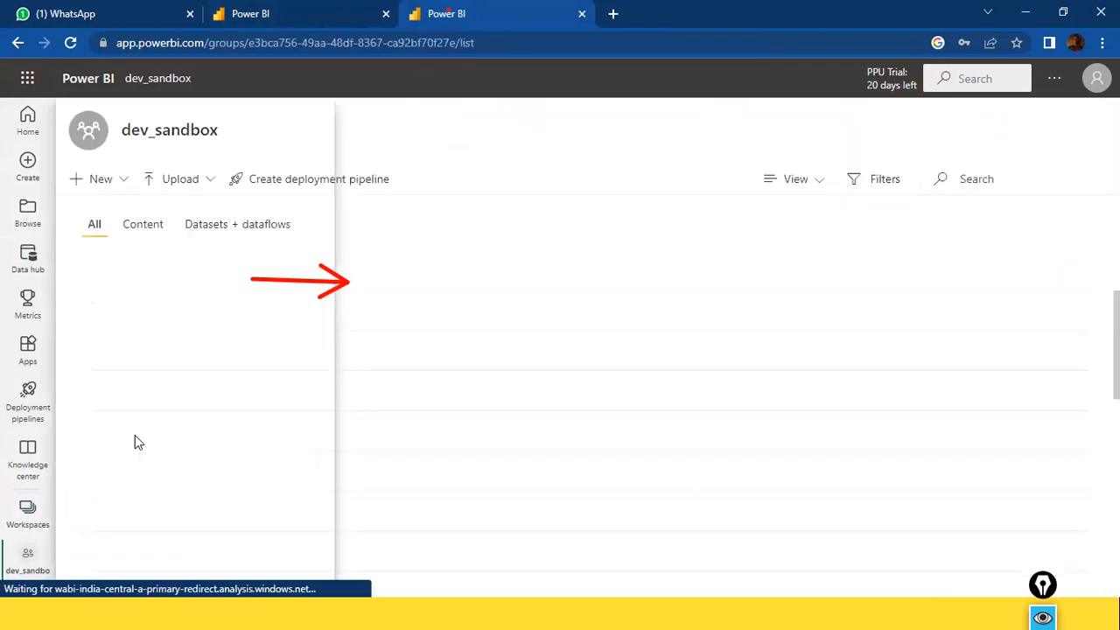
pyautogui.scroll(-6, 211, 422)
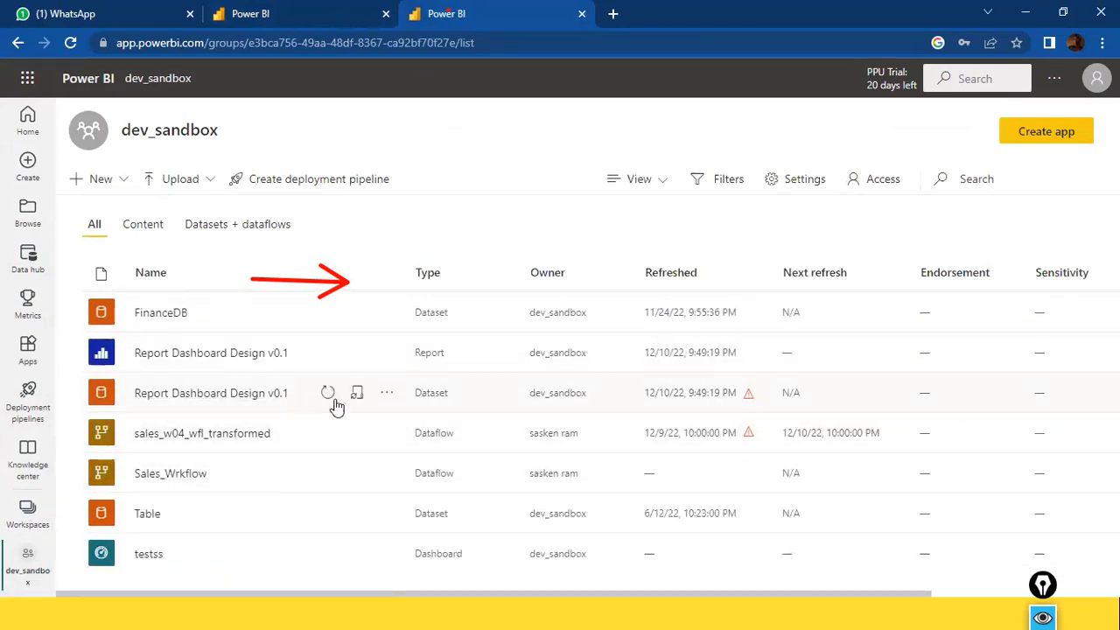
pyautogui.click(328, 393)
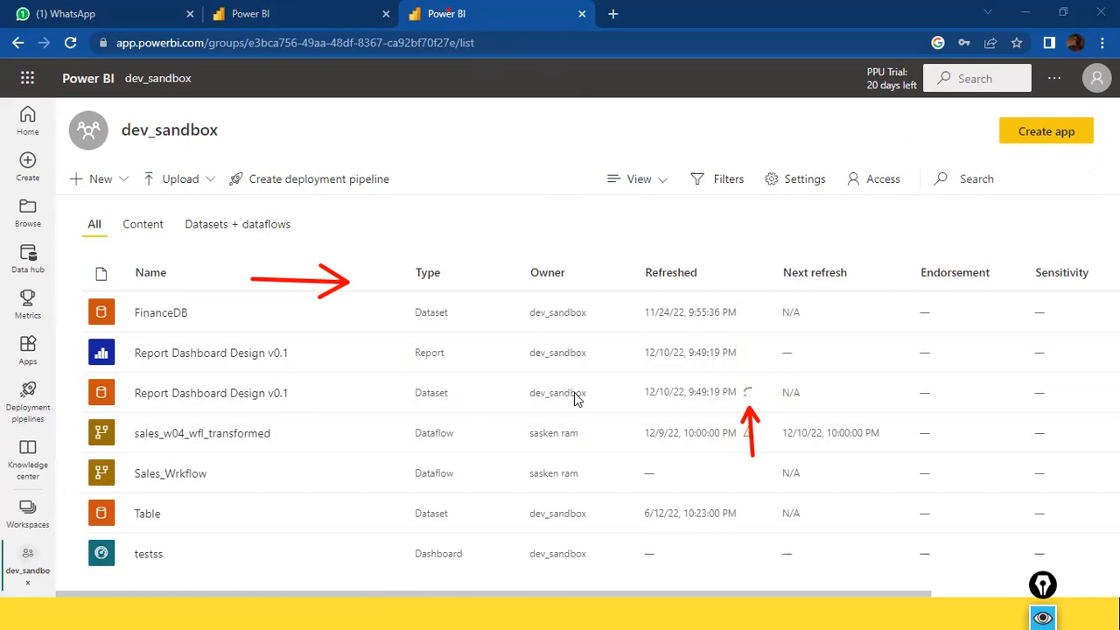
# Switch to File Explorer to check the Apr folder and Mar.csv in NCDailysales, and return to the dev_sandbox workspace.
pyautogui.hotkey('alt', 'Tab')
pyautogui.hotkey('alt', 'Tab')
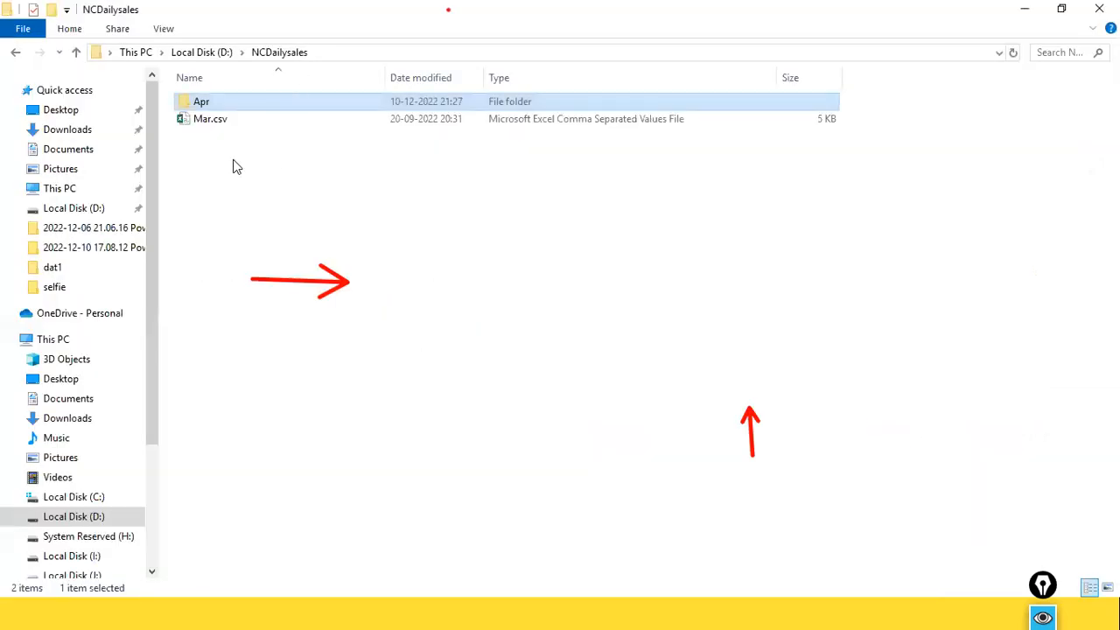
pyautogui.click(210, 107)
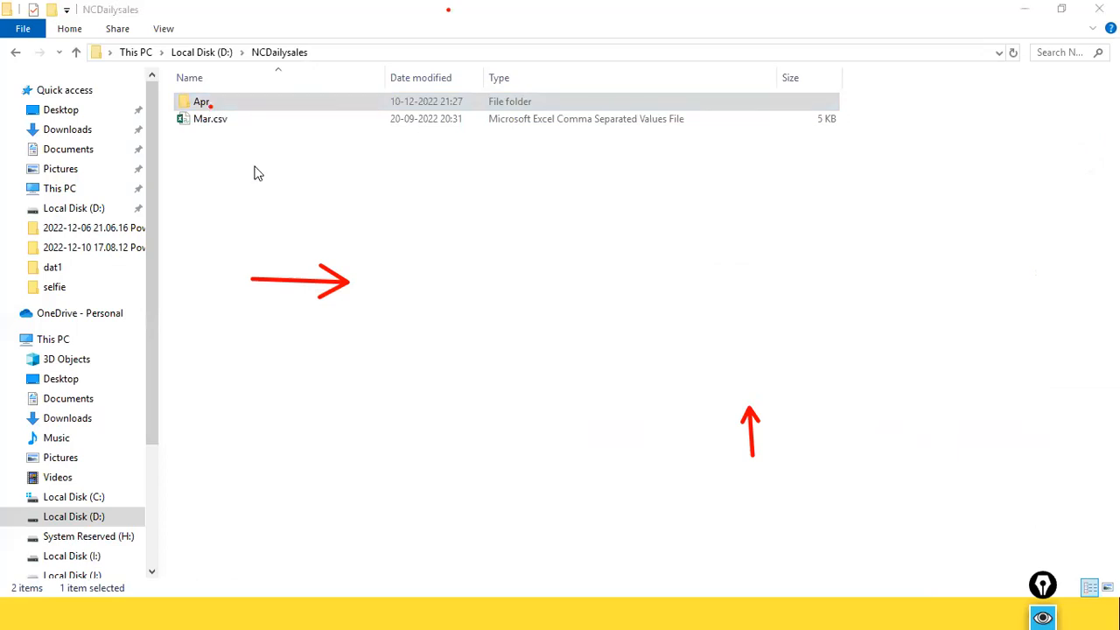
pyautogui.doubleClick(185, 107)
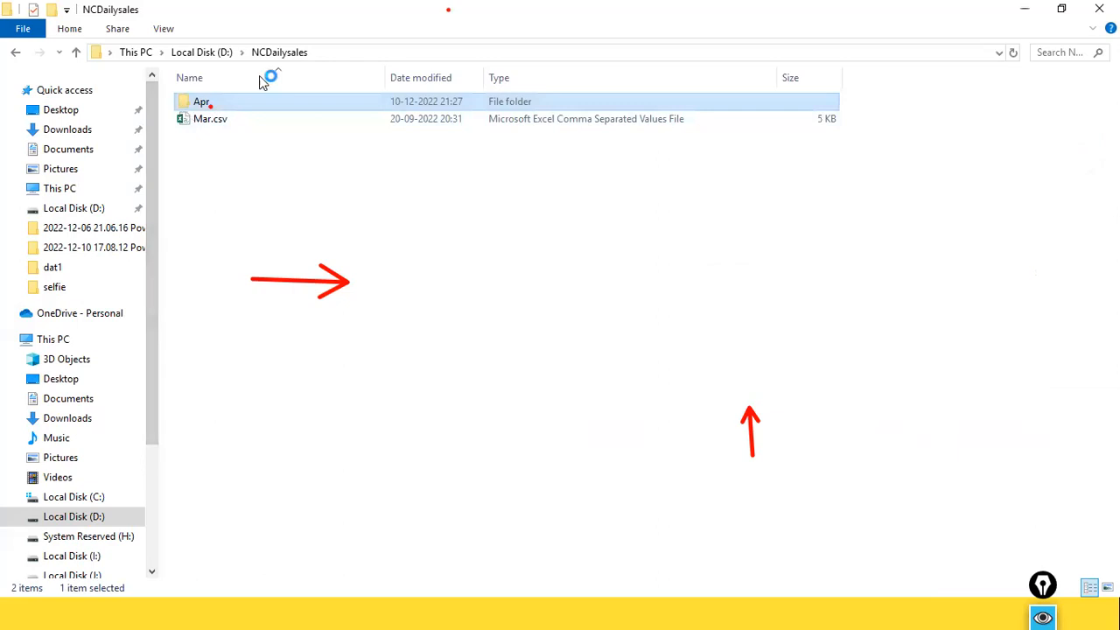
pyautogui.click(289, 55)
pyautogui.hotkey('alt', 'Tab')
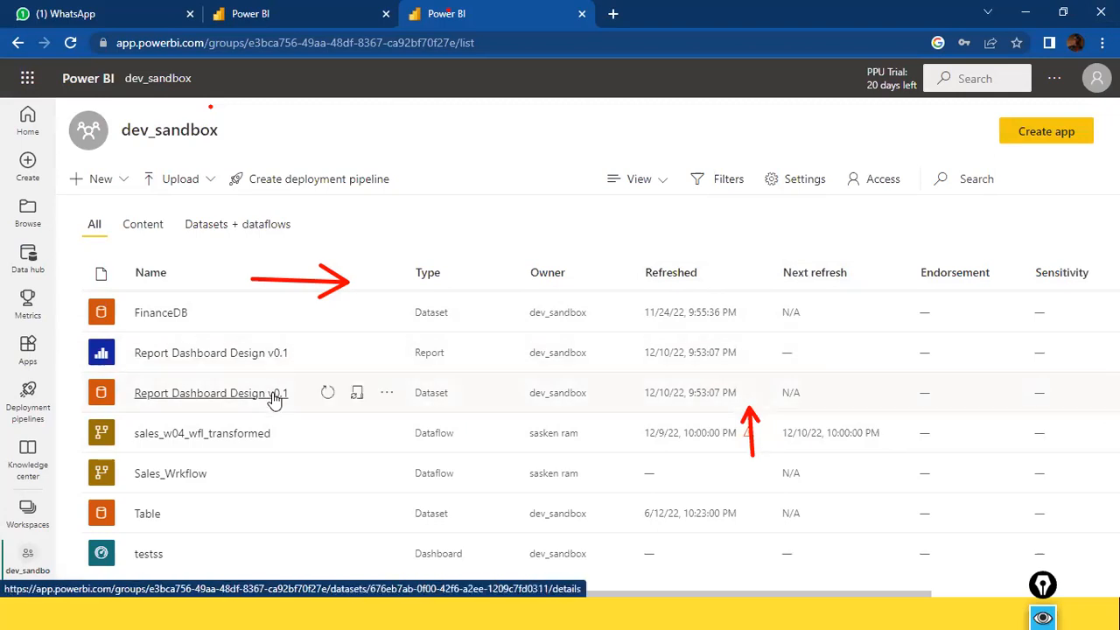
# Check the category sales table on Page 8 in Power BI Desktop, and open the published Report Dashboard Design v0.1 report.
pyautogui.hotkey('alt', 'Tab')
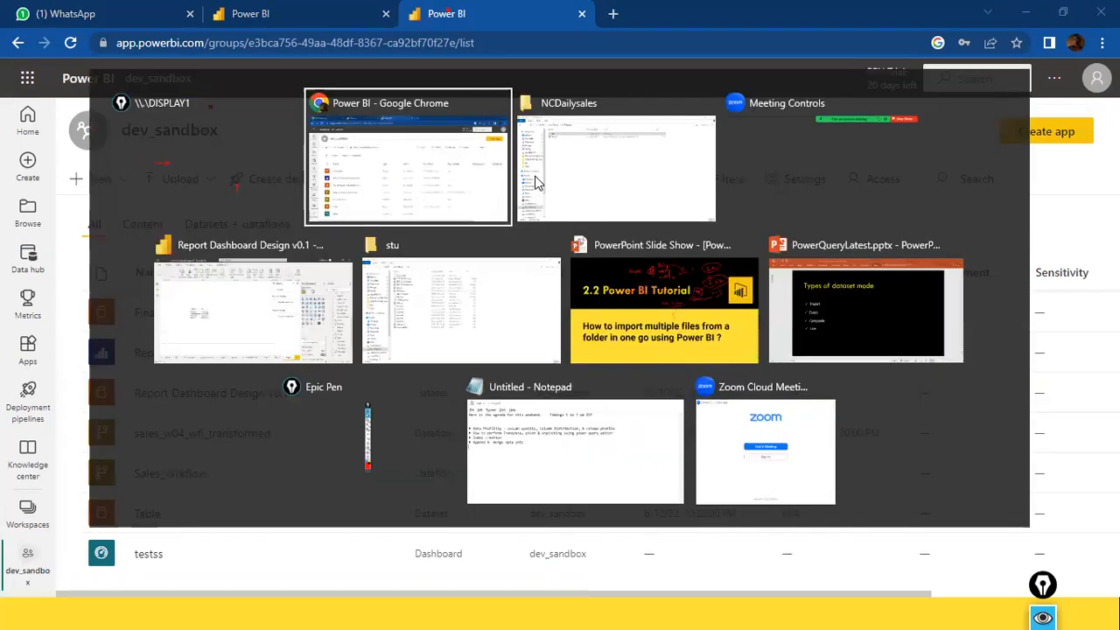
pyautogui.press('Tab')
pyautogui.press('Tab')
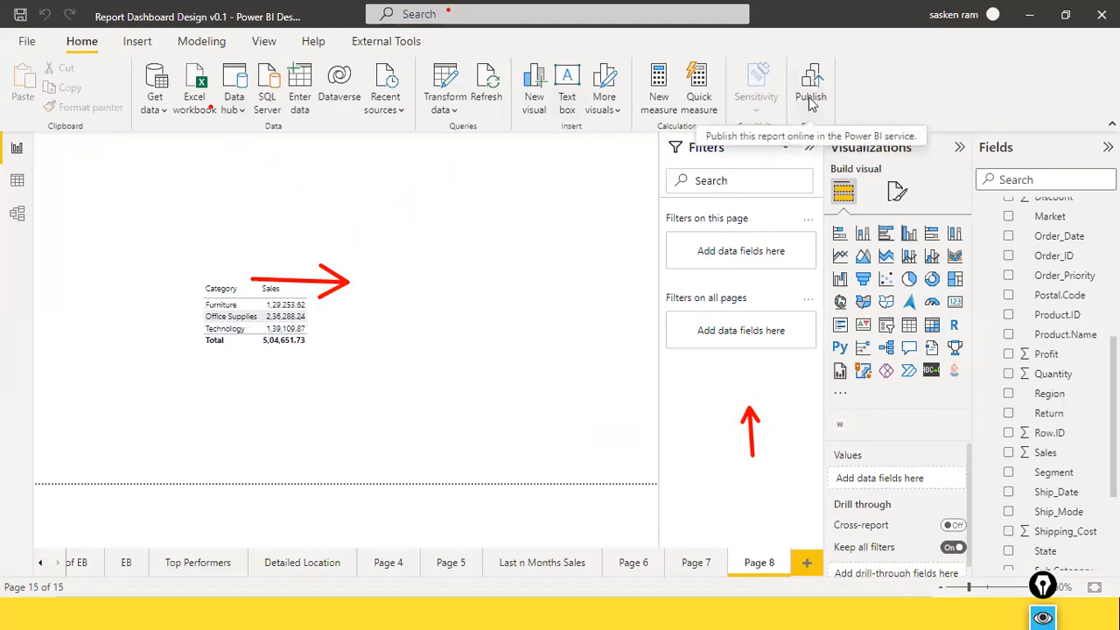
pyautogui.hotkey('alt', 'Tab')
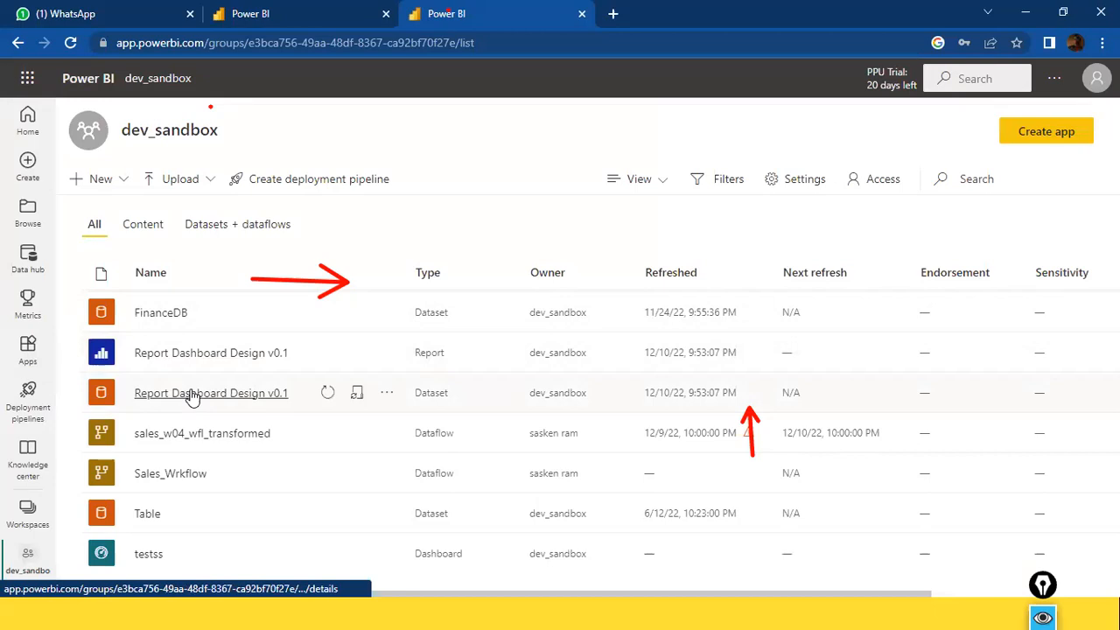
pyautogui.click(218, 353)
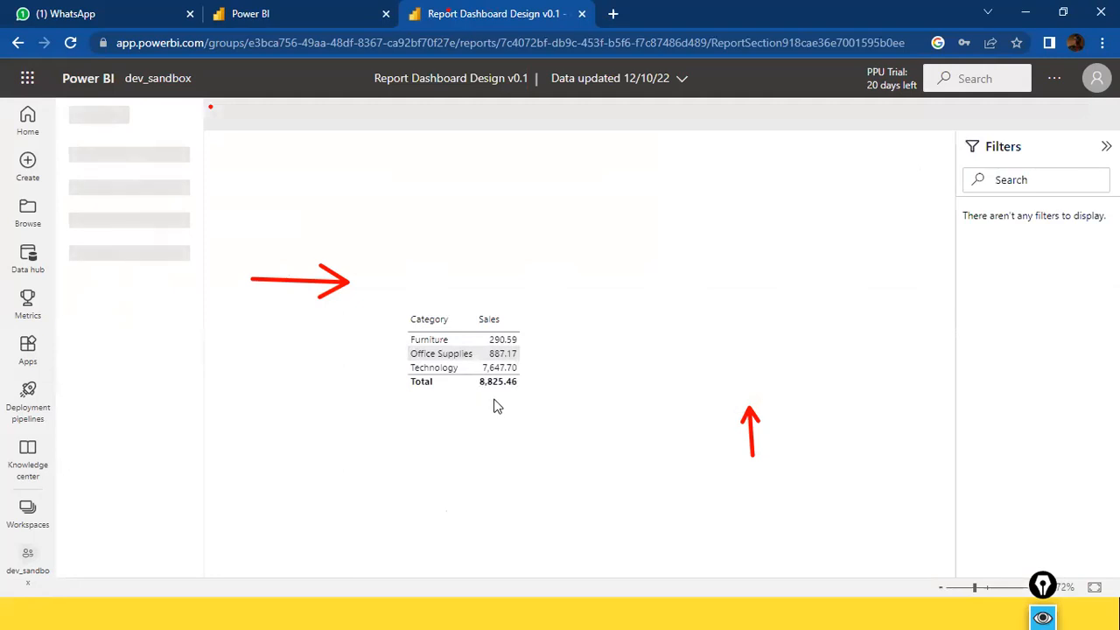
# Refresh the report in Power BI Desktop, compare its category sales table with the published report, and return to the dataset's gateway settings.
pyautogui.hotkey('alt', 'Tab')
pyautogui.hotkey('alt', 'Tab')
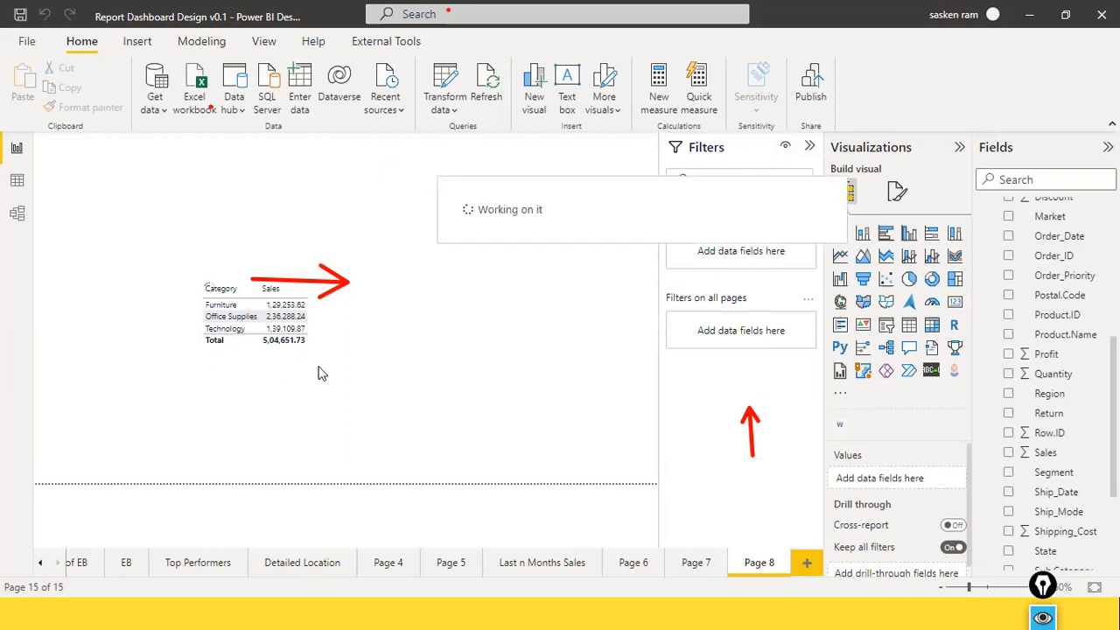
pyautogui.hotkey('alt', 'Tab')
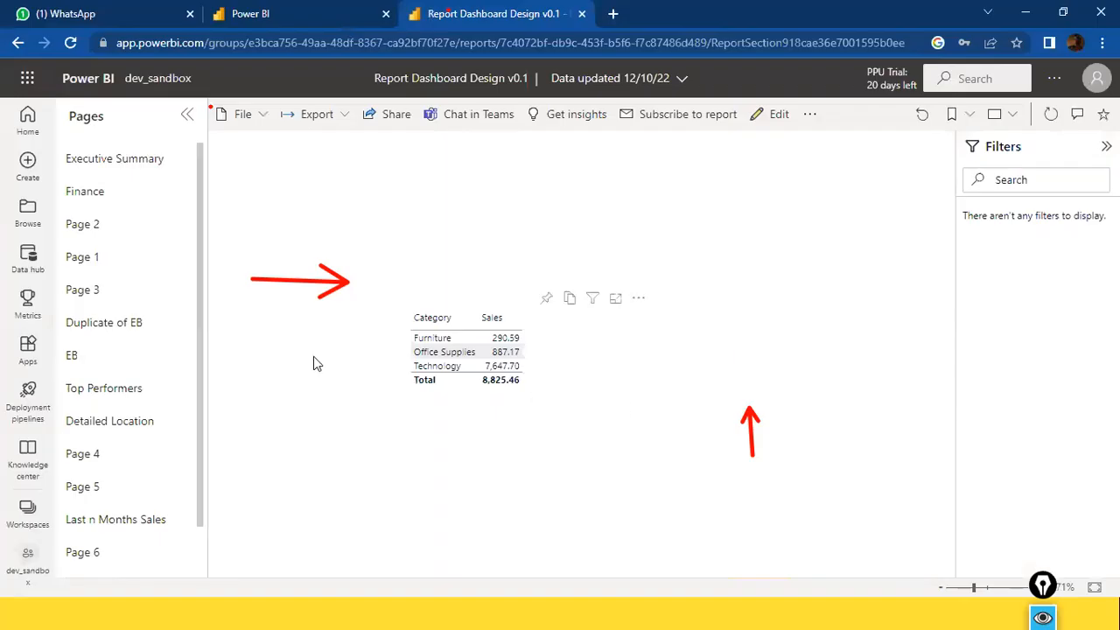
pyautogui.hotkey('alt', 'Tab')
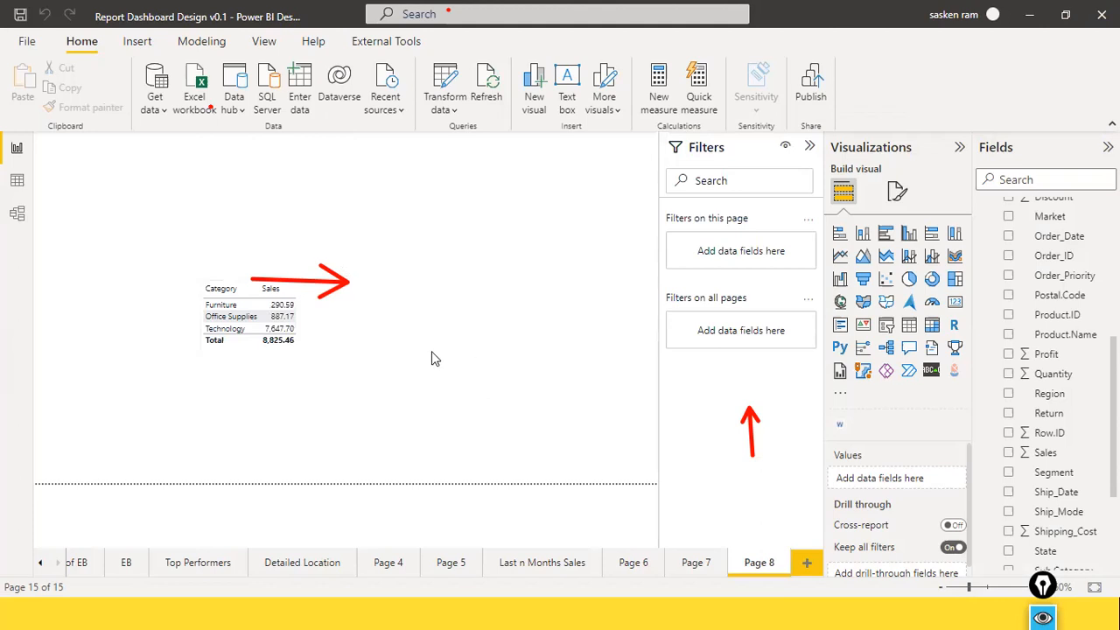
pyautogui.hotkey('alt', 'Tab')
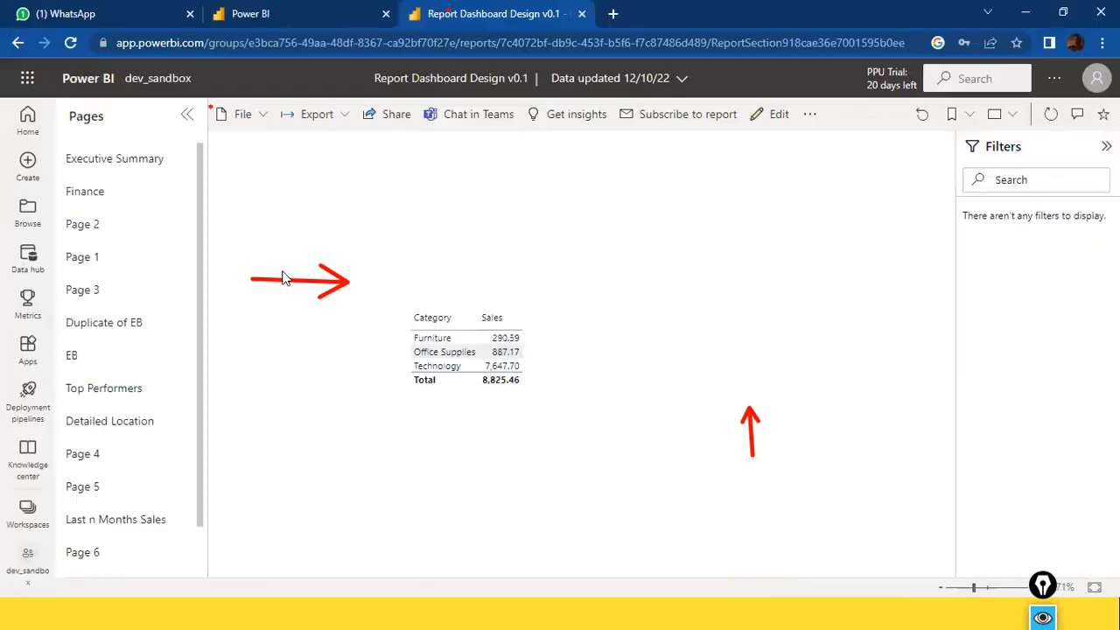
pyautogui.click(214, 13)
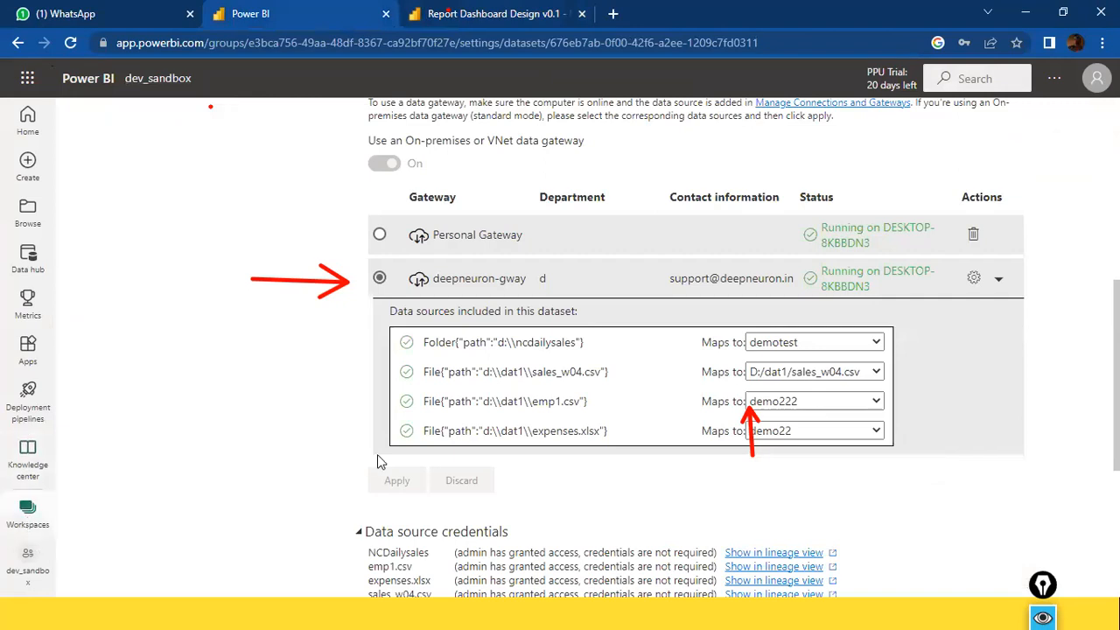
# Open the dev_sandbox workspace and locate the Report Dashboard Design v0.1 dataset in its content list.
pyautogui.hotkey('alt', 'Tab')
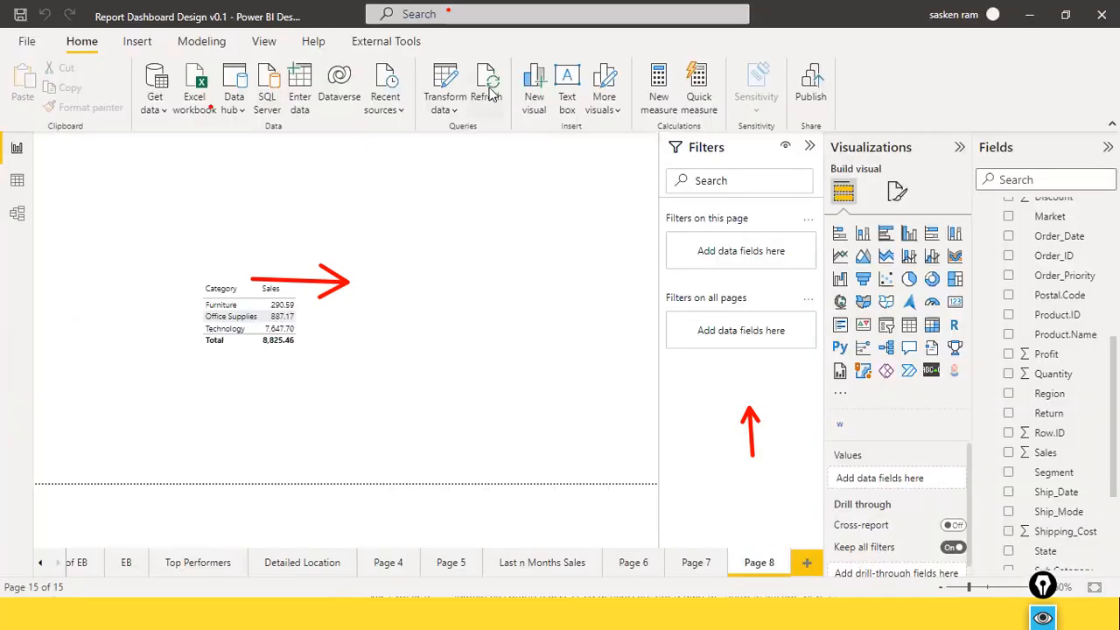
pyautogui.hotkey('alt', 'Tab')
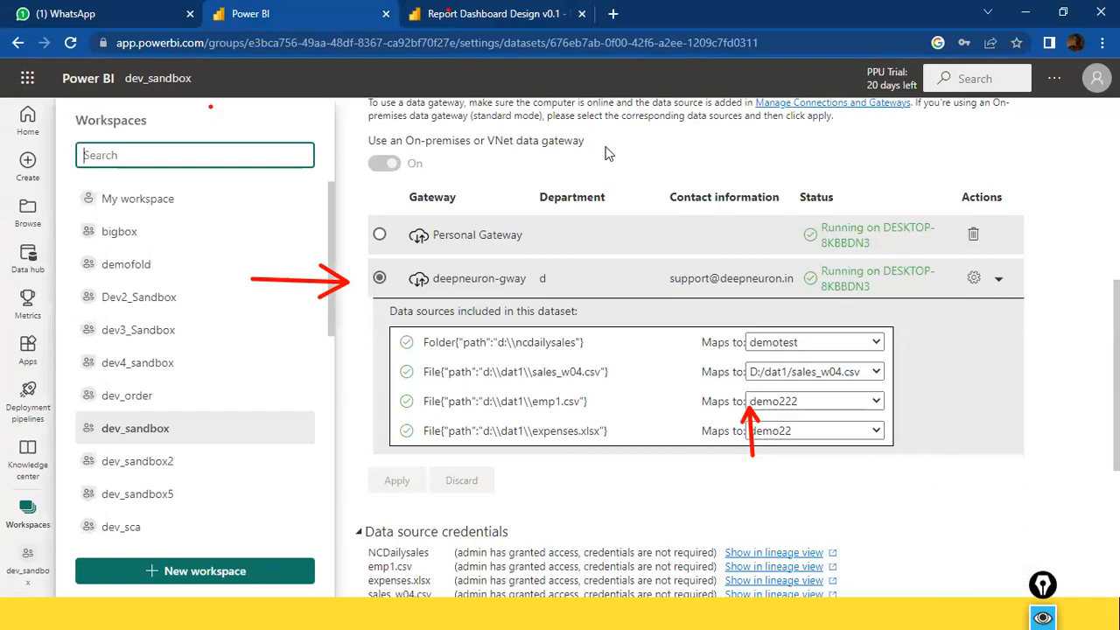
pyautogui.click(156, 439)
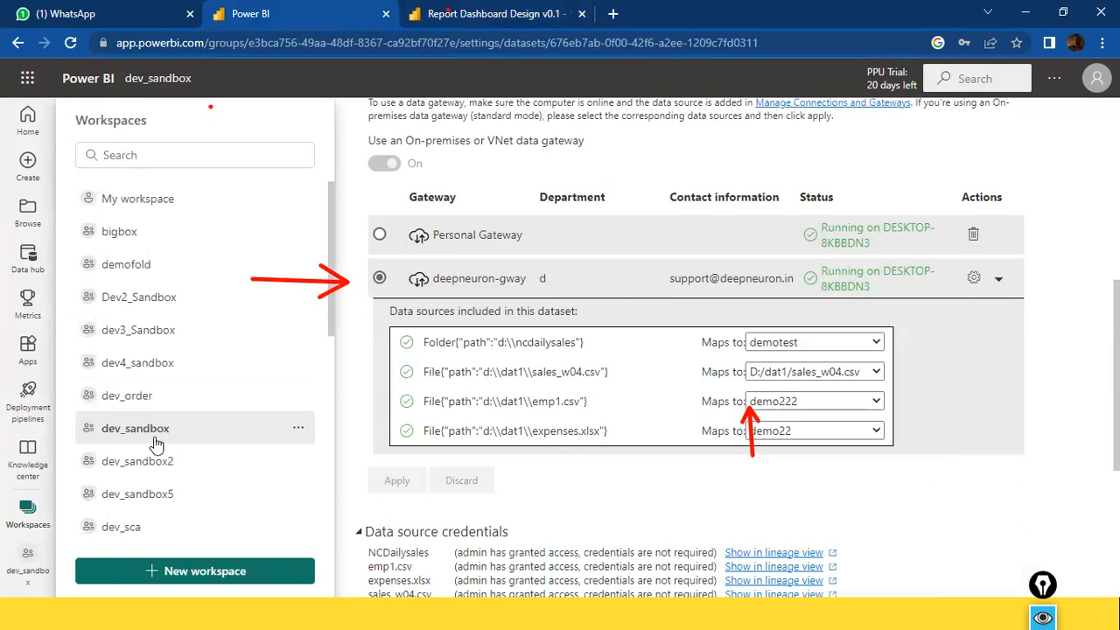
pyautogui.scroll(-5, 156, 442)
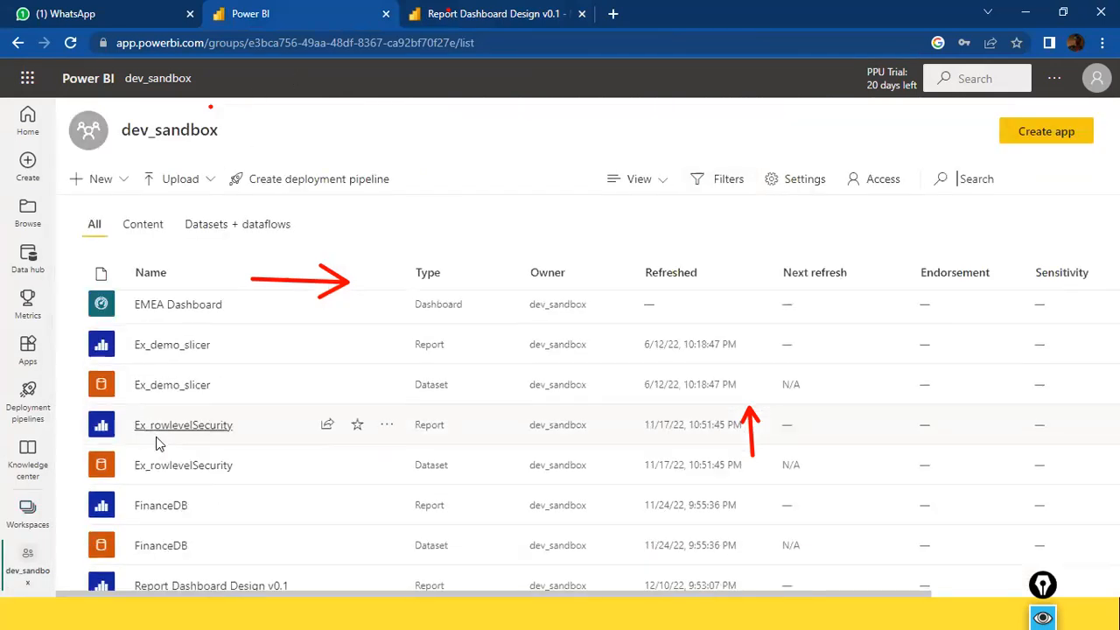
pyautogui.scroll(-3, 157, 442)
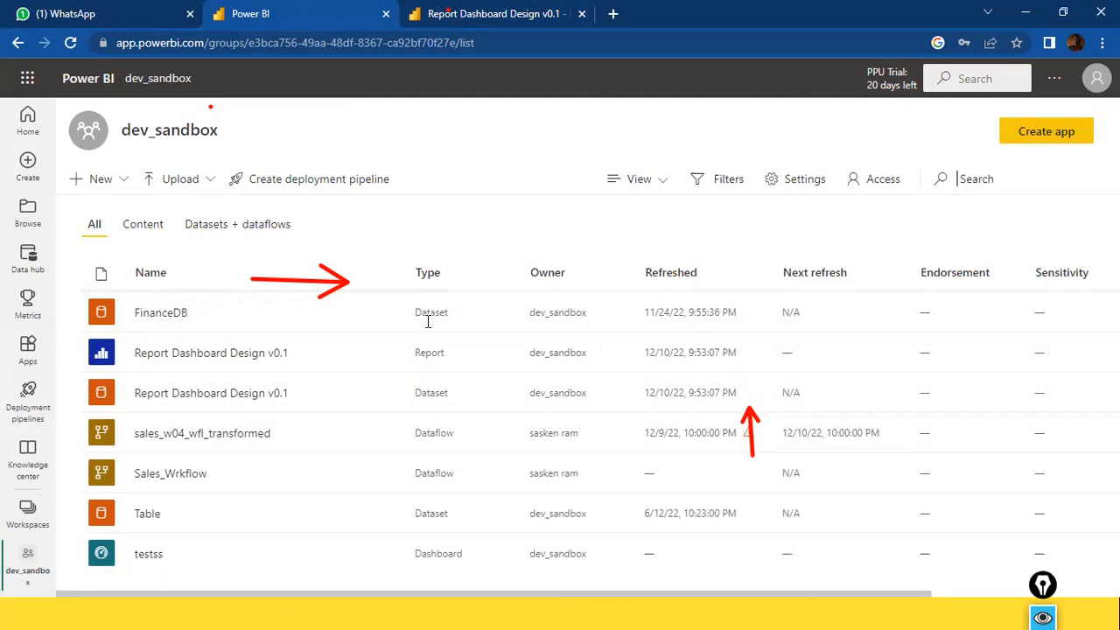
# Check the Page 8 category sales table in Power BI Desktop against the files in NCDailysales, and return to the dev_sandbox workspace.
pyautogui.click(379, 611)
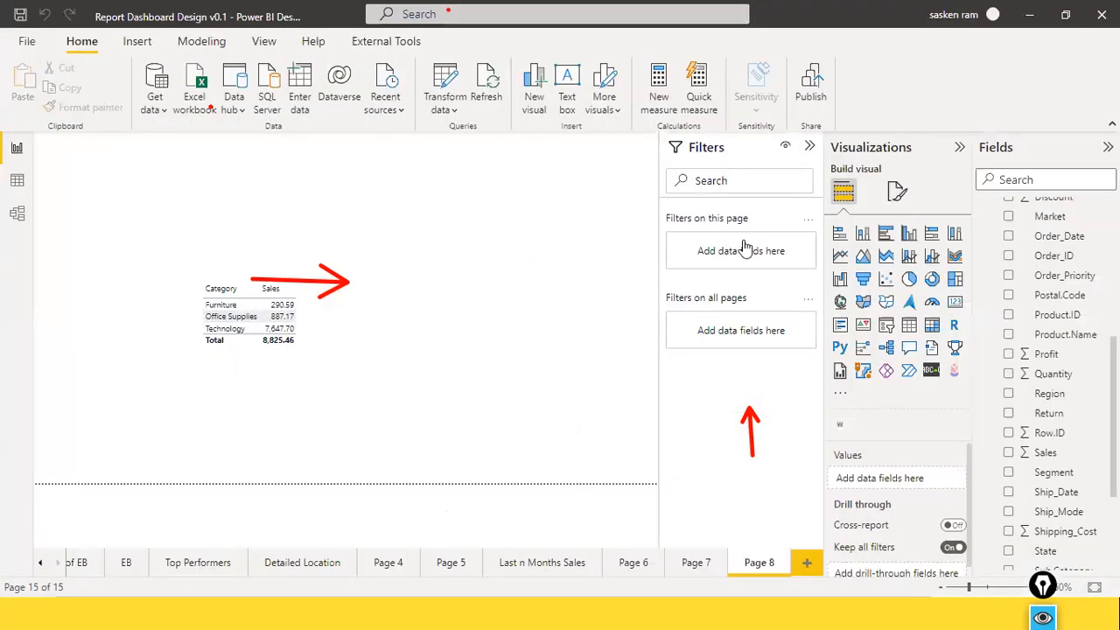
pyautogui.hotkey('alt', 'Tab')
pyautogui.hotkey('alt', 'Tab')
pyautogui.hotkey('alt', 'Tab')
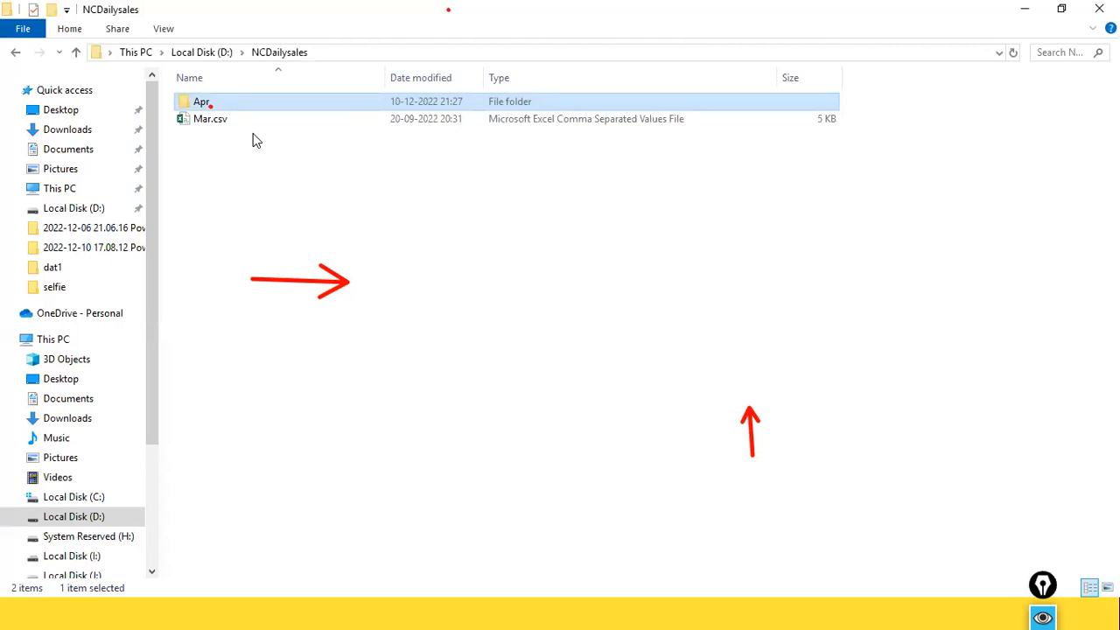
pyautogui.hotkey('alt', 'Tab')
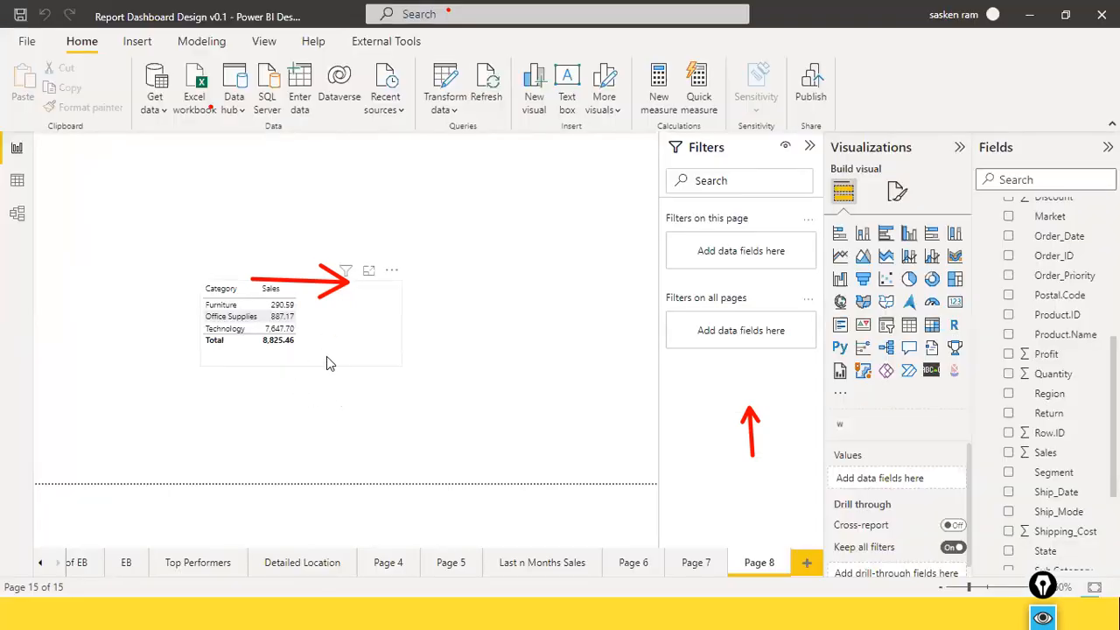
pyautogui.hotkey('alt', 'Tab')
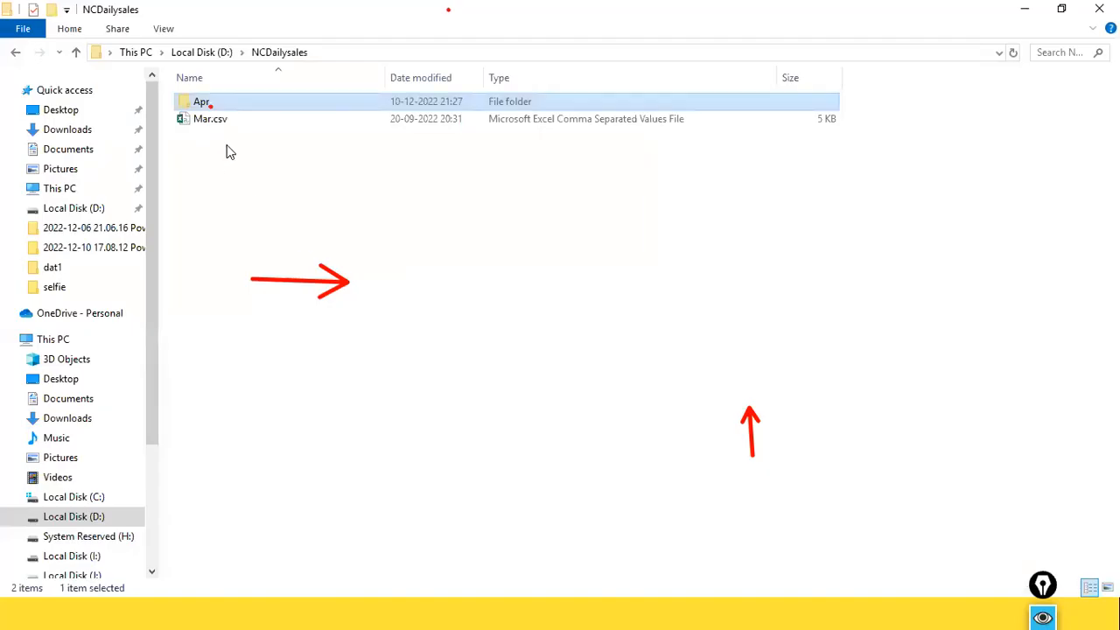
pyautogui.hotkey('alt', 'Tab')
pyautogui.hotkey('alt', 'Tab')
pyautogui.press('Tab')
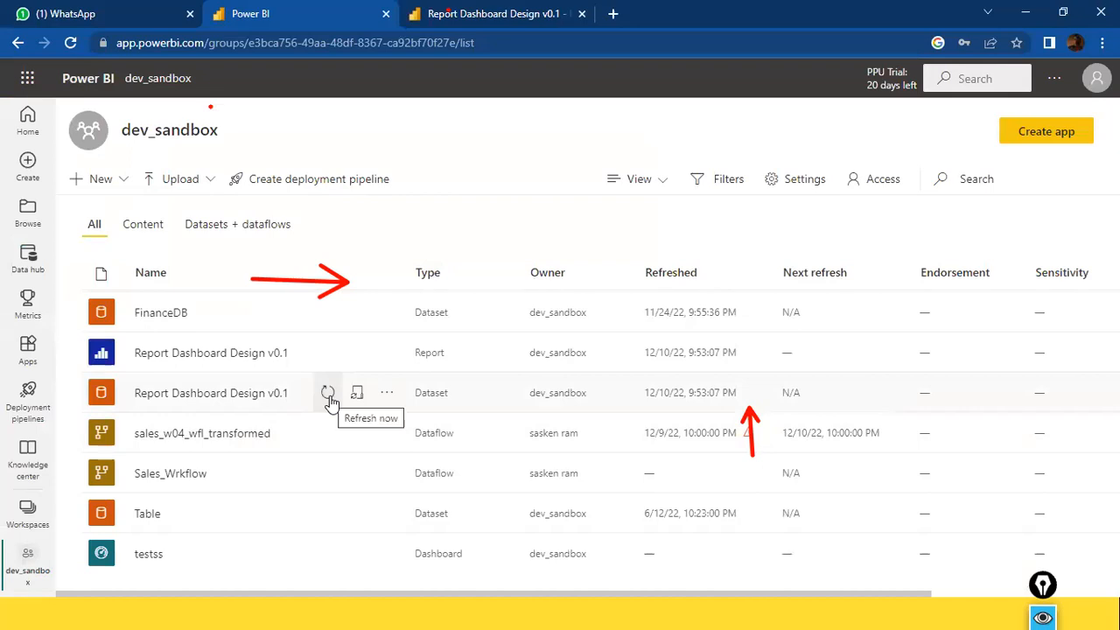
# Open the settings of the Report Dashboard Design v0.1 dataset.
pyautogui.click(387, 395)
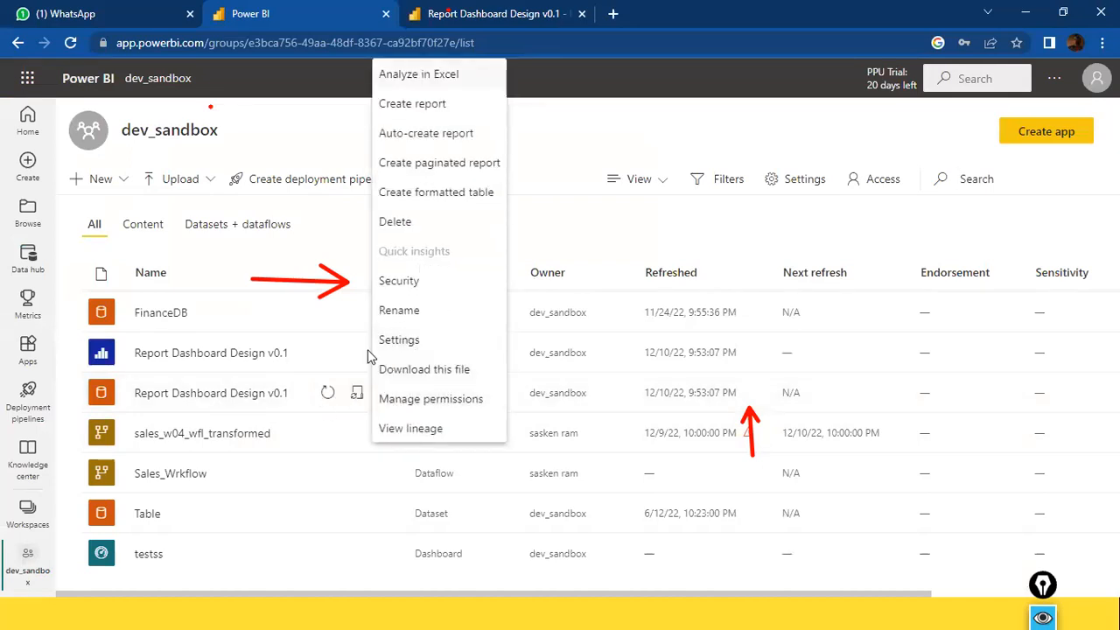
pyautogui.click(676, 142)
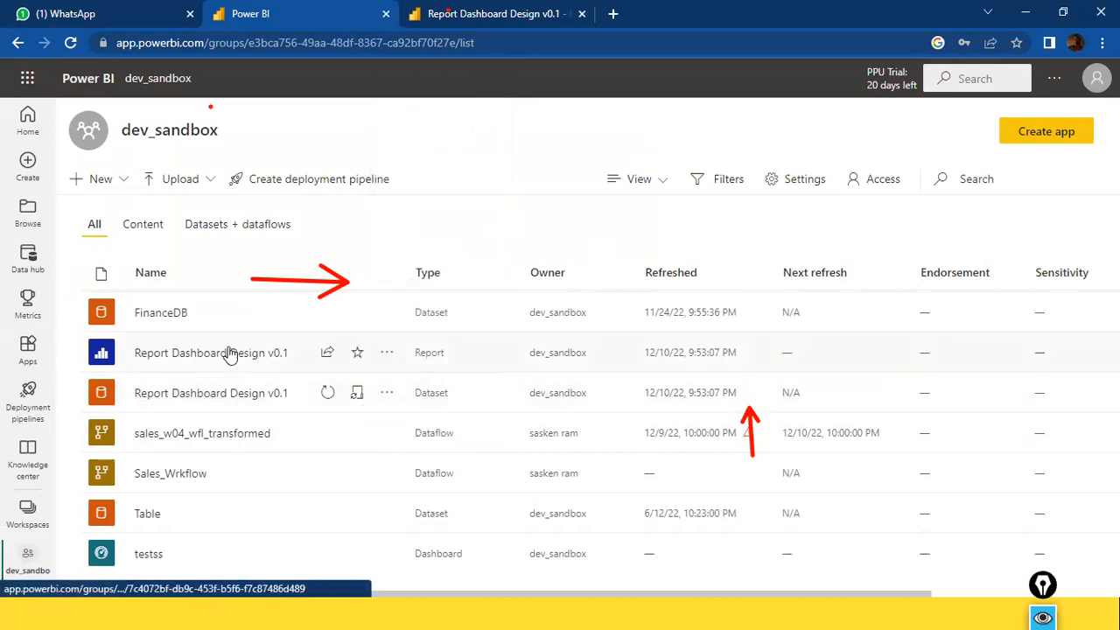
pyautogui.click(388, 398)
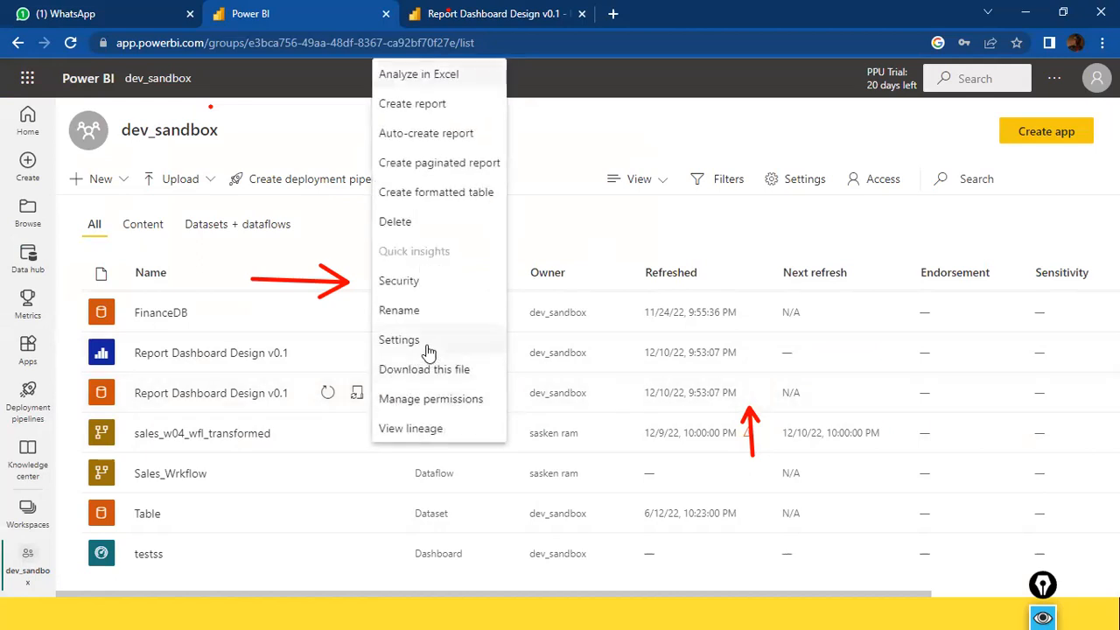
pyautogui.click(428, 348)
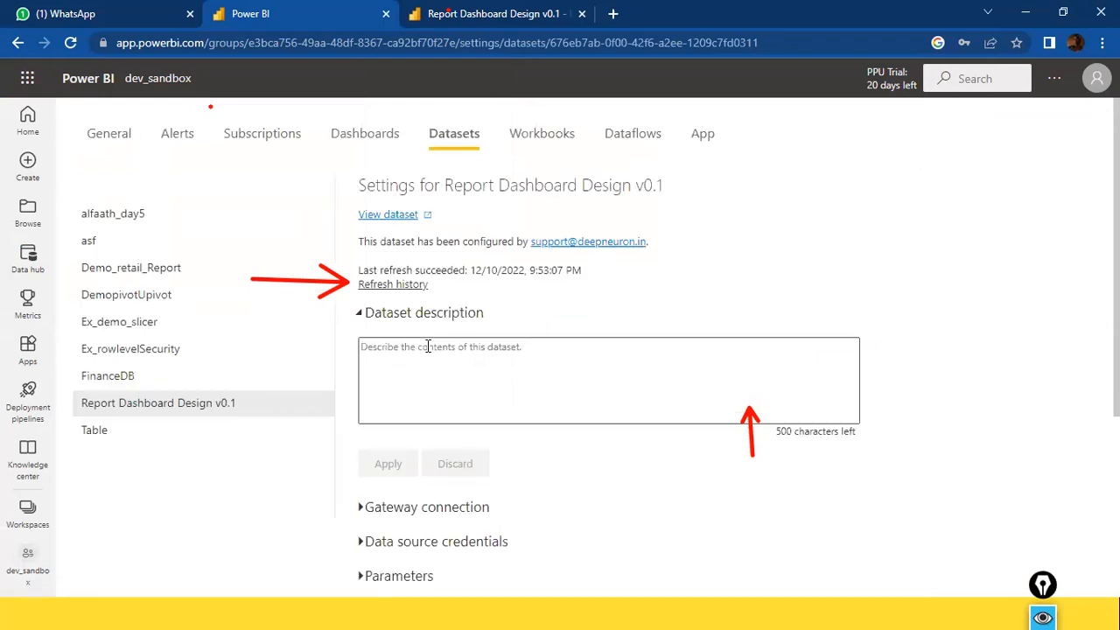
pyautogui.scroll(-3, 427, 368)
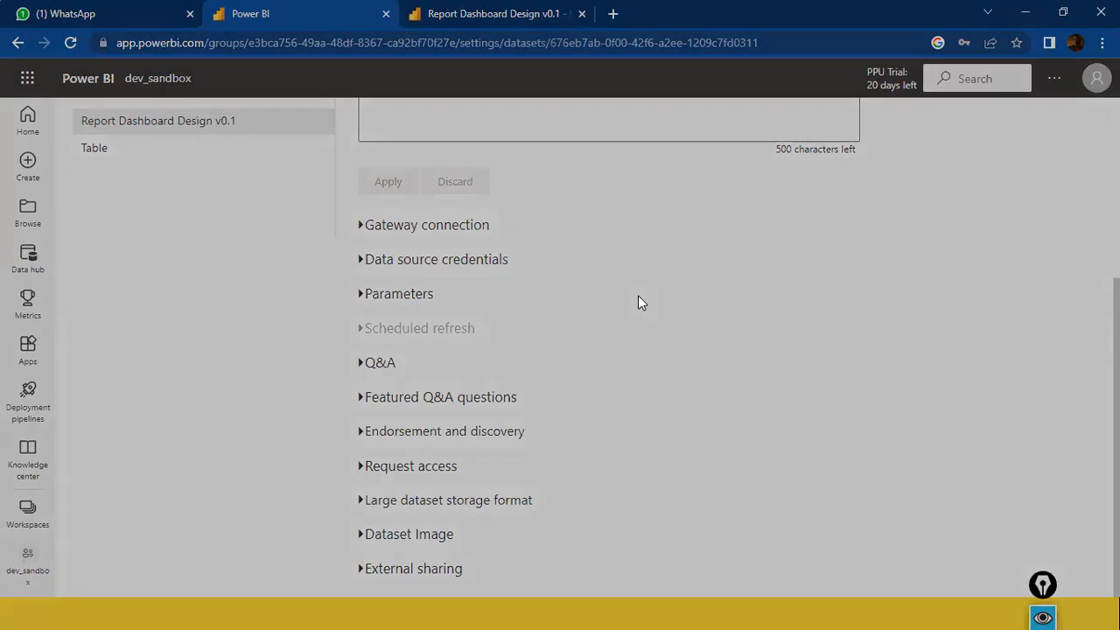
pyautogui.click(493, 323)
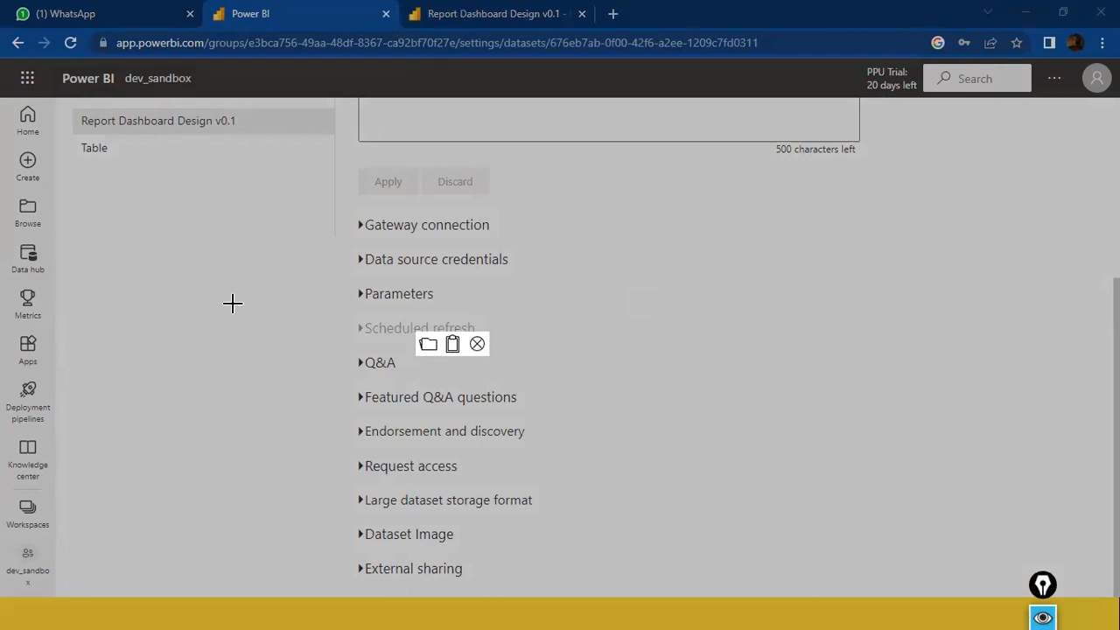
pyautogui.press('Escape')
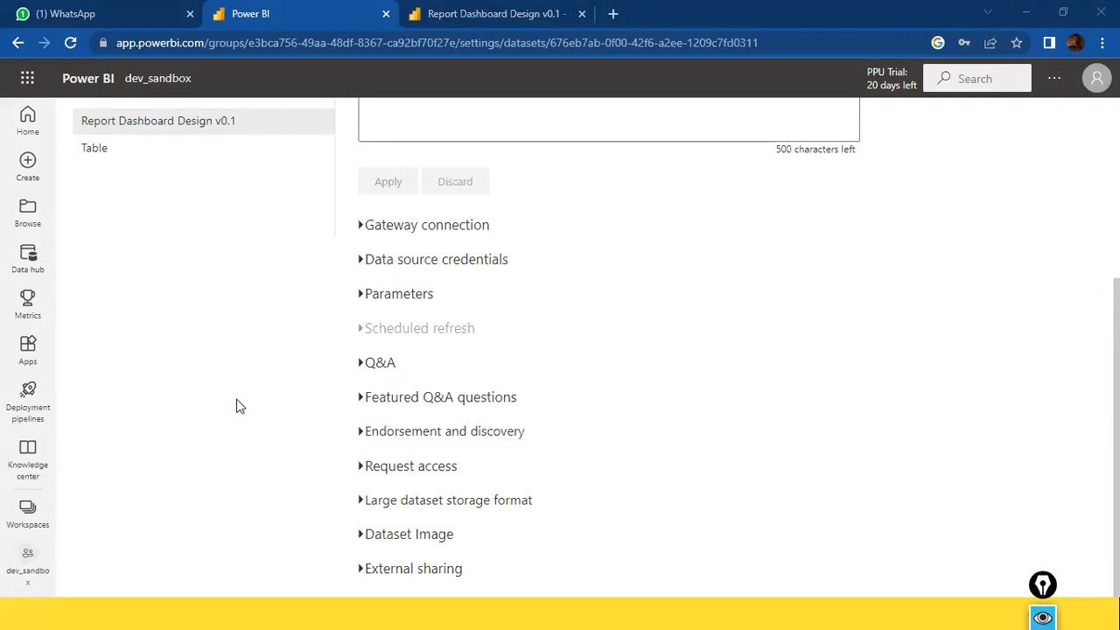
pyautogui.scroll(3, 419, 272)
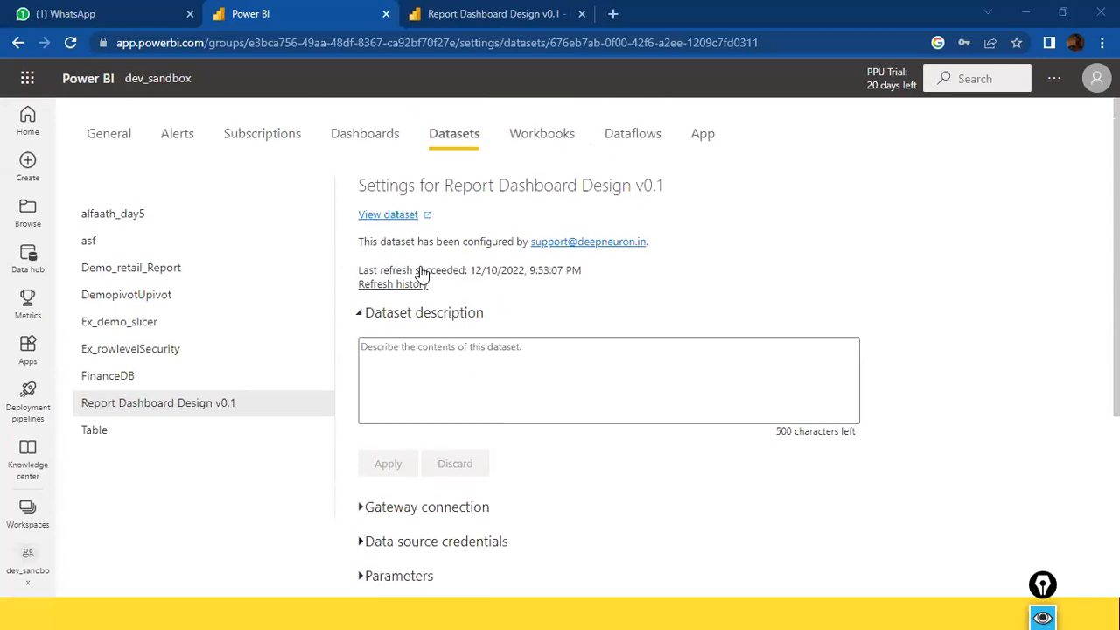
# Expand the dataset's Gateway connection and Data source credentials sections.
pyautogui.scroll(-3, 419, 273)
pyautogui.click(402, 228)
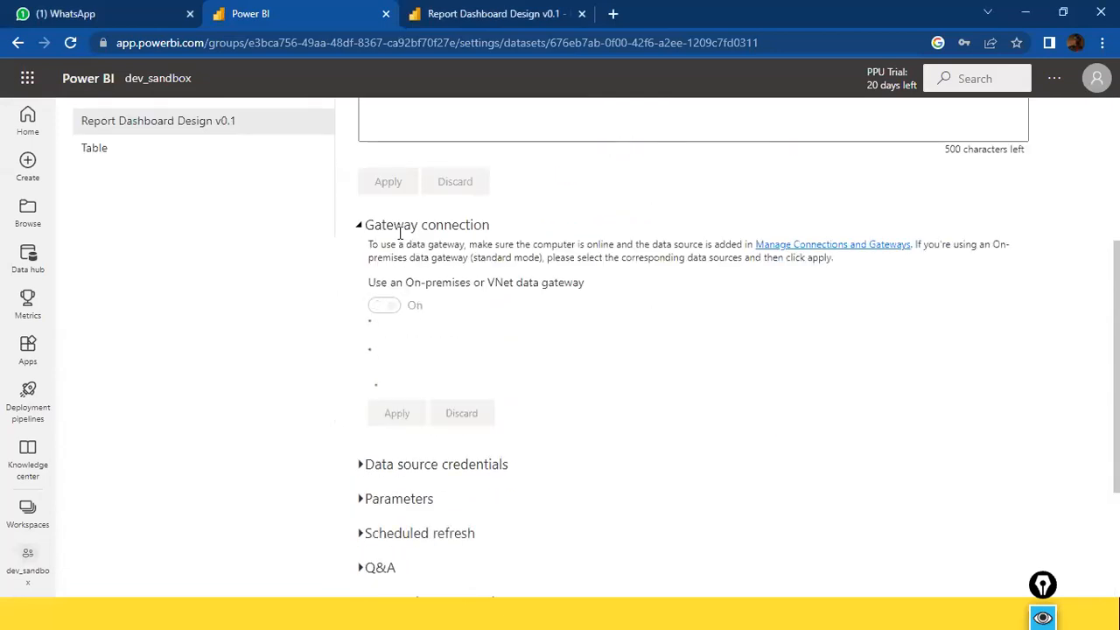
pyautogui.scroll(-3, 655, 320)
pyautogui.click(364, 261)
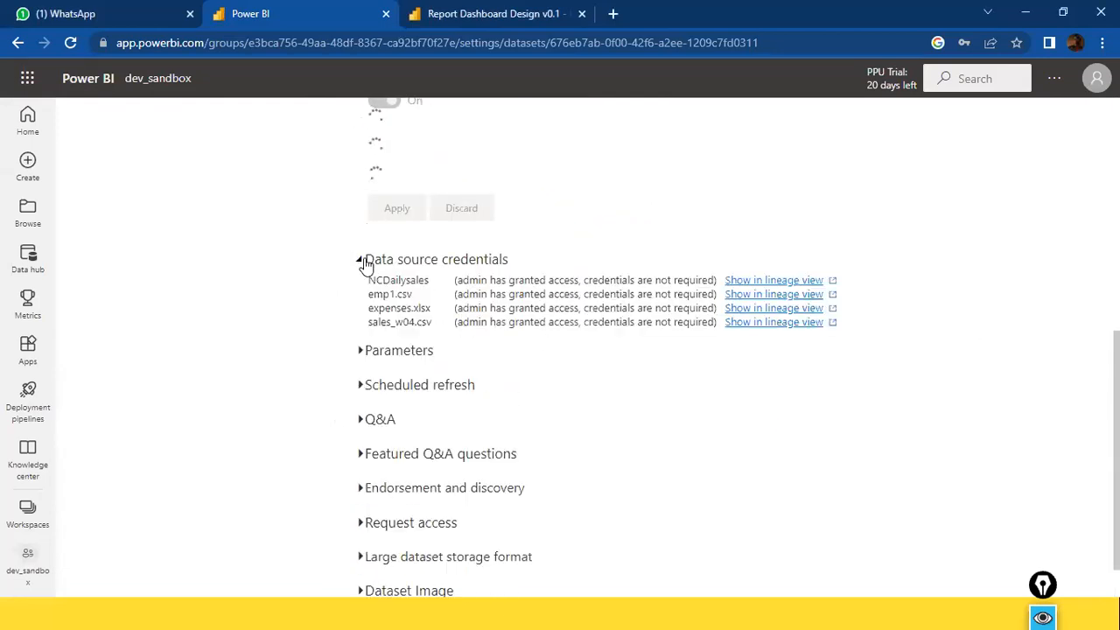
# Expand the dataset's Scheduled refresh section and turn on the data refresh schedule.
pyautogui.scroll(-1, 367, 343)
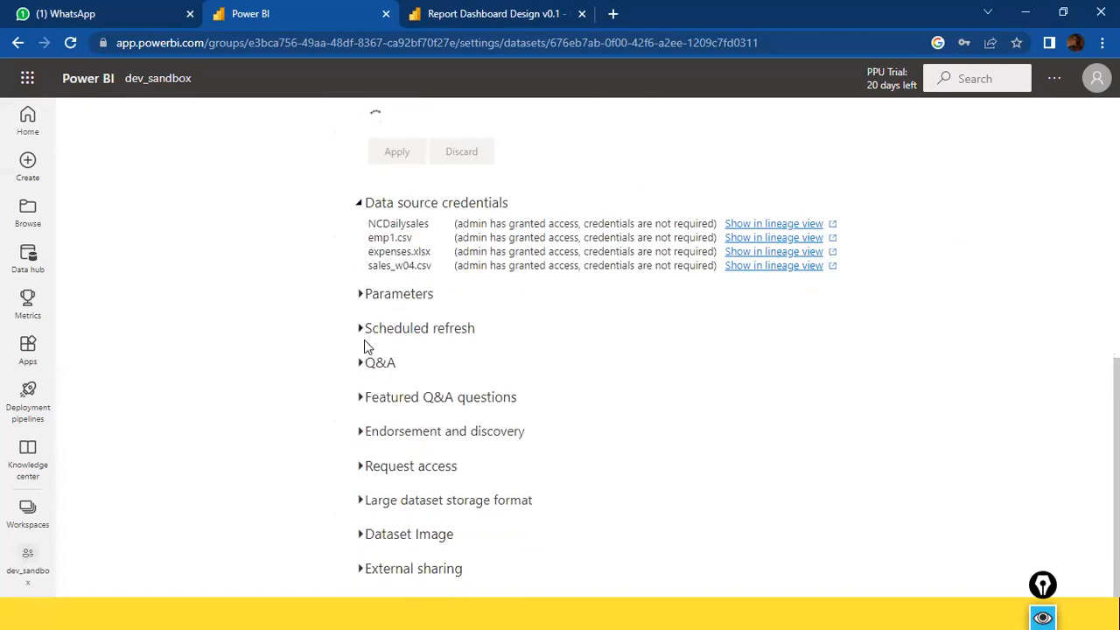
pyautogui.scroll(-3, 378, 365)
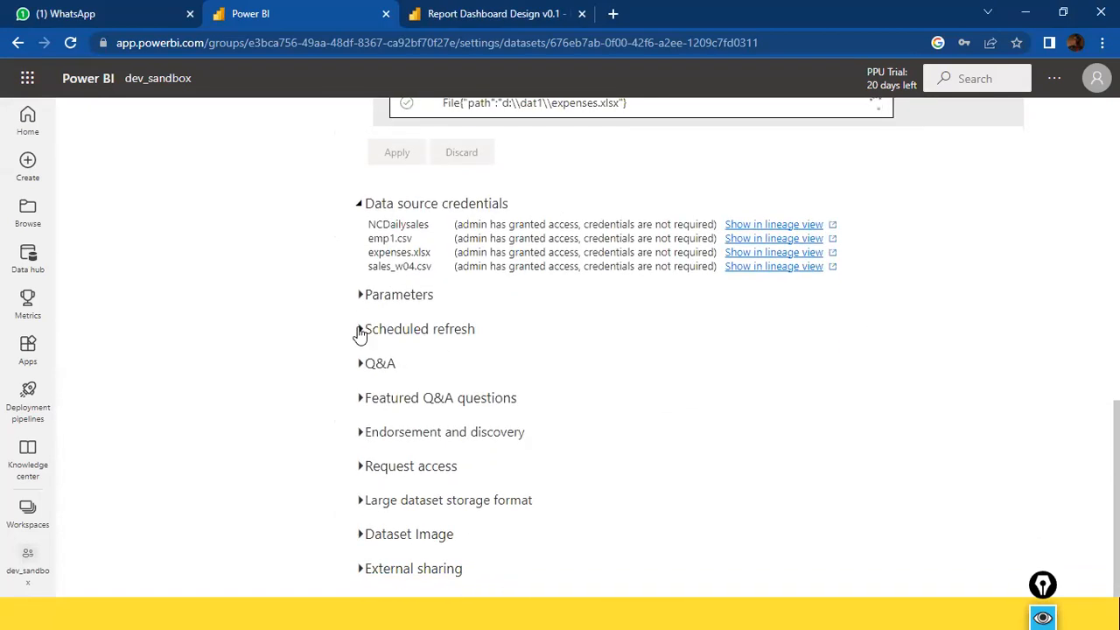
pyautogui.click(360, 331)
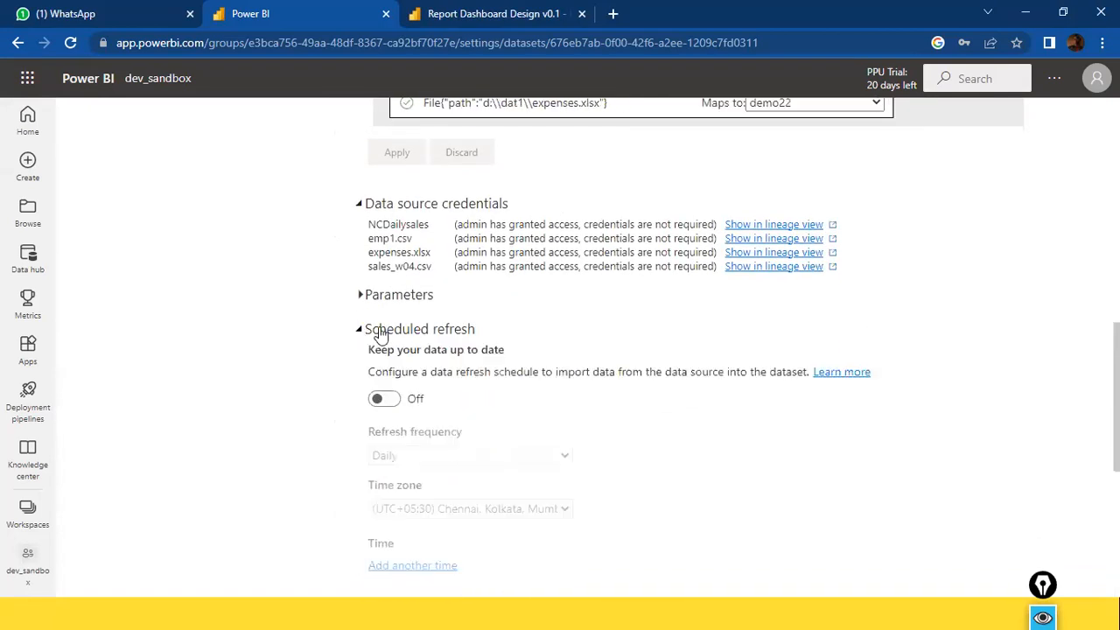
pyautogui.click(384, 399)
pyautogui.scroll(-3, 531, 405)
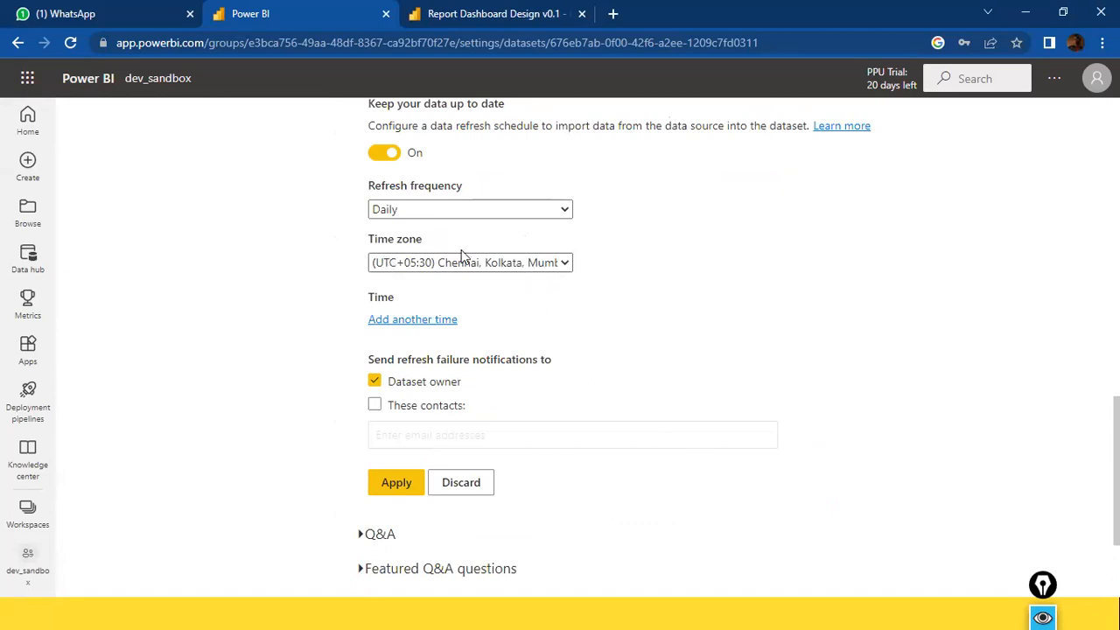
# Add a 9:30 PM refresh time to the daily schedule and apply it.
pyautogui.click(423, 321)
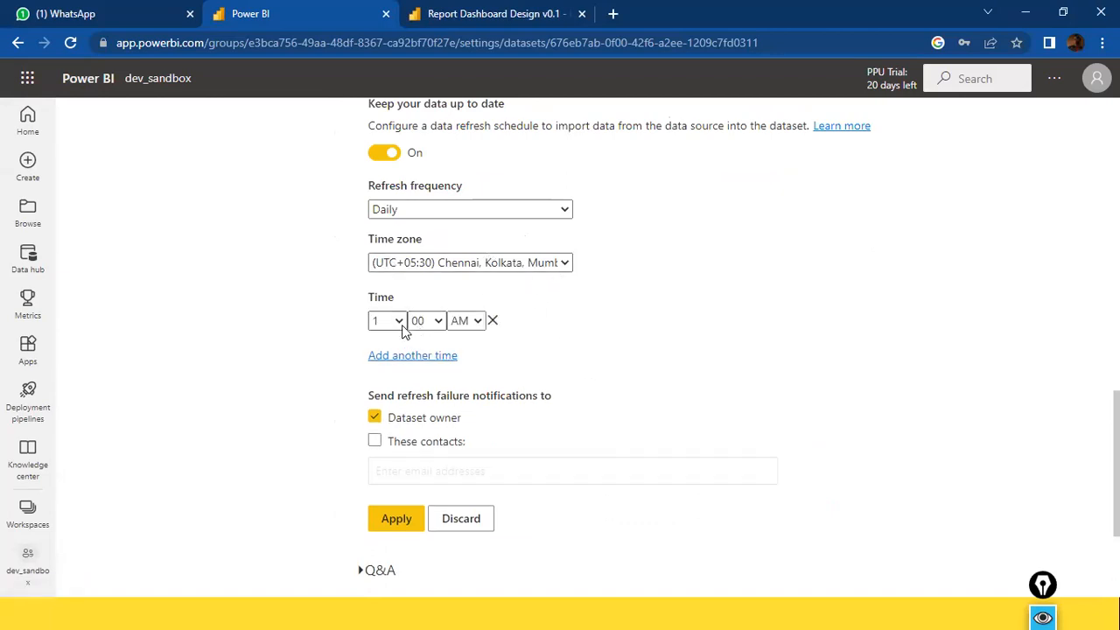
pyautogui.click(403, 325)
pyautogui.click(379, 473)
pyautogui.click(431, 324)
pyautogui.click(423, 356)
pyautogui.click(469, 325)
pyautogui.click(462, 357)
pyautogui.click(398, 519)
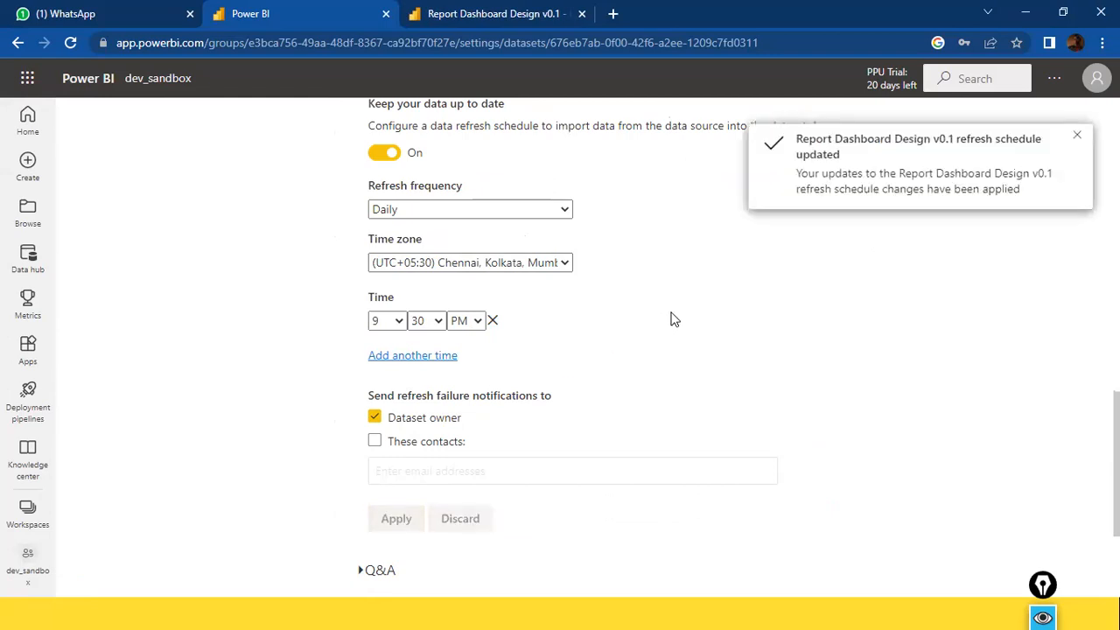
# Switch to File Explorer and open the stu folder on Local Disk (D:).
pyautogui.hotkey('alt', 'Tab')
pyautogui.hotkey('alt', 'Tab')
pyautogui.hotkey('alt', 'Tab')
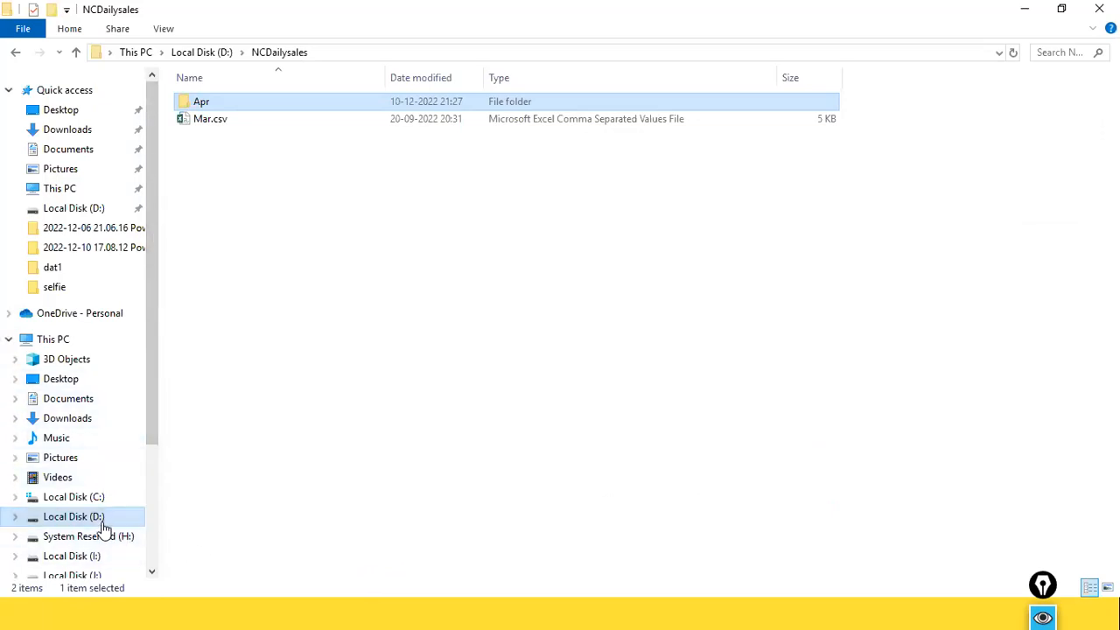
pyautogui.click(61, 516)
pyautogui.click(236, 537)
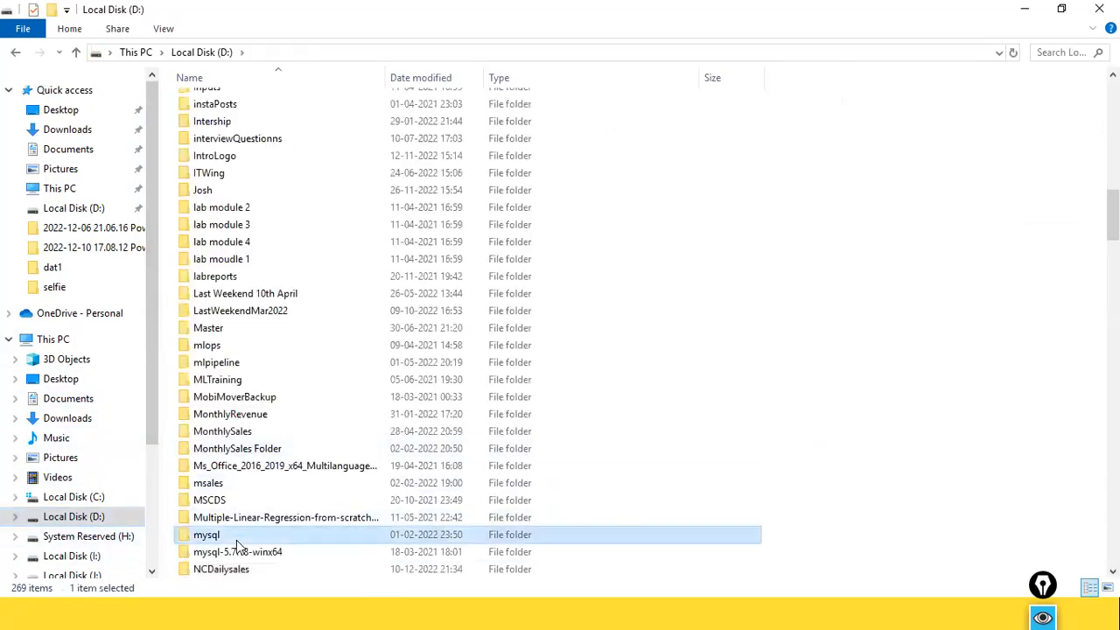
pyautogui.write('stu')
pyautogui.press('Return')
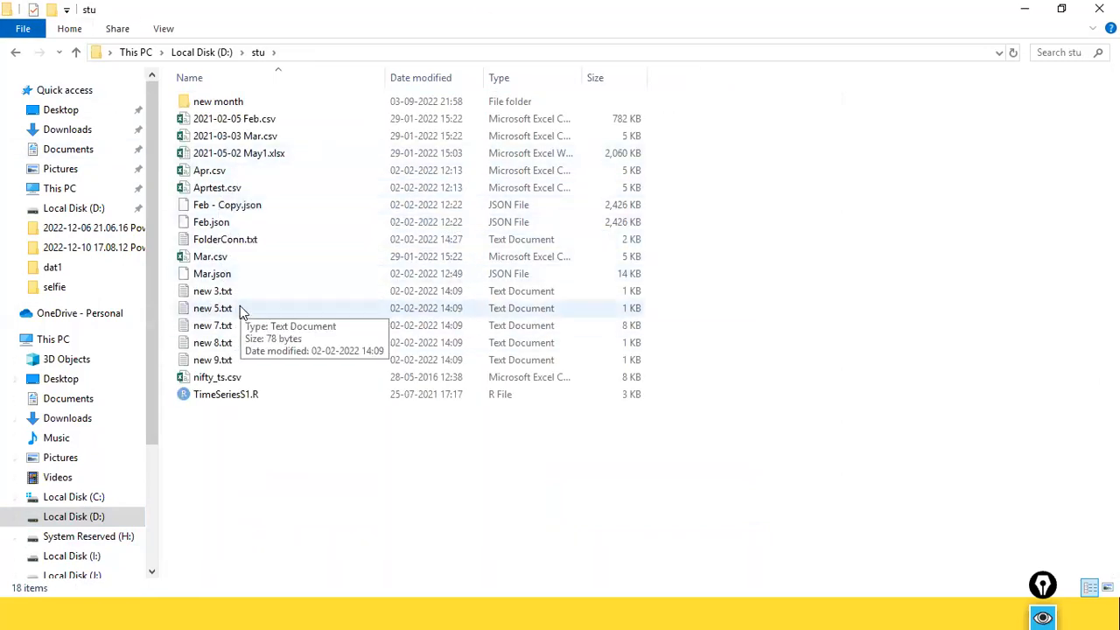
# Look through the stu folder and its new month subfolder for a monthly sales file to copy.
pyautogui.click(225, 259)
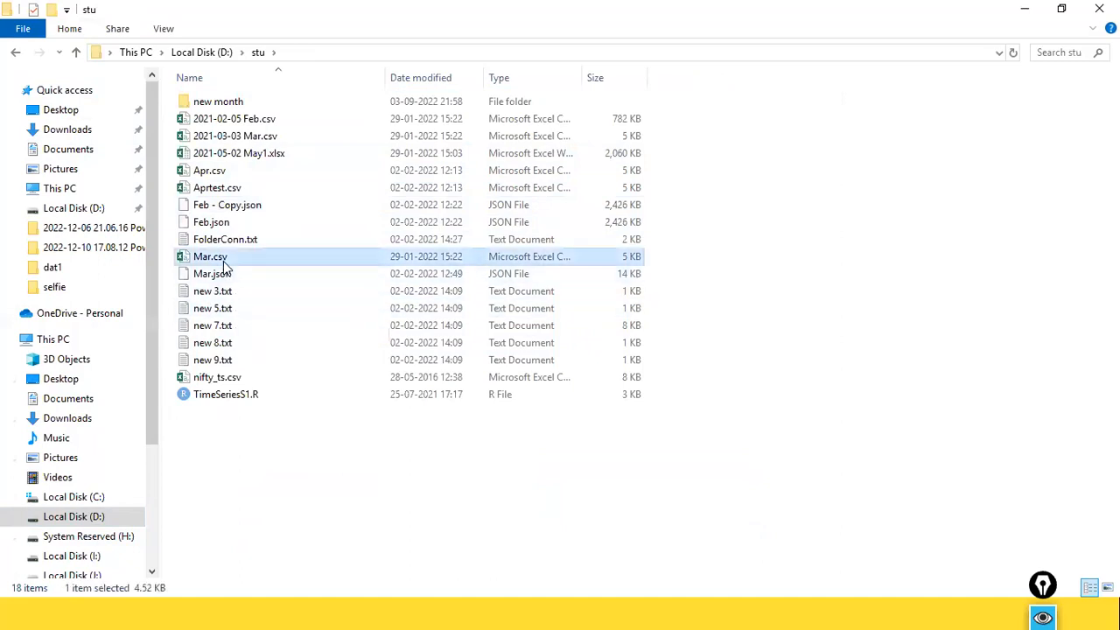
pyautogui.click(250, 190)
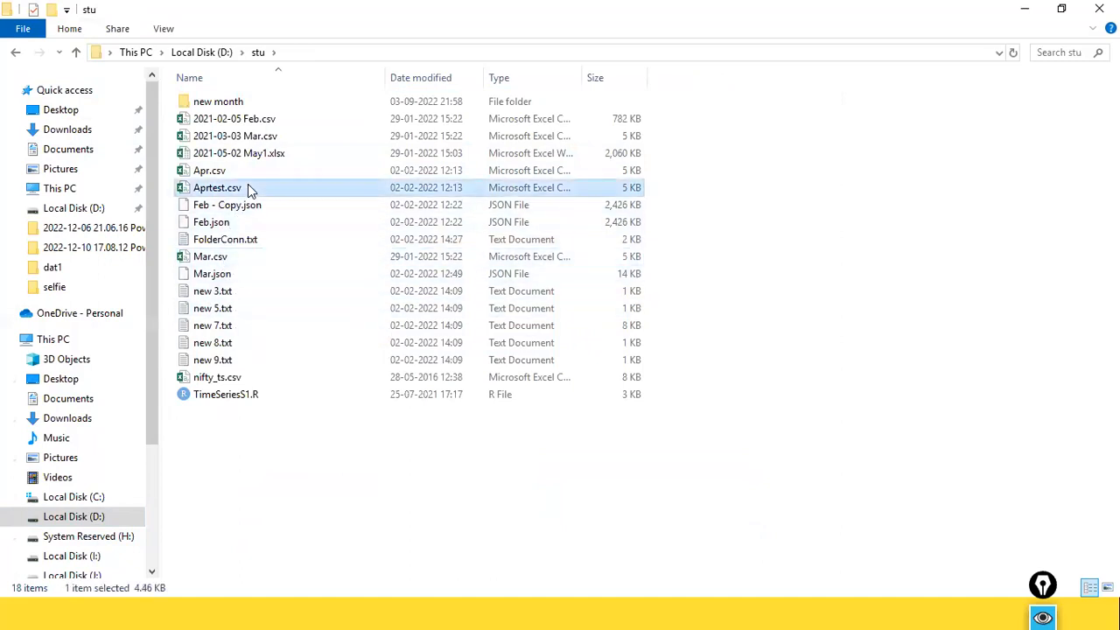
pyautogui.press('Down')
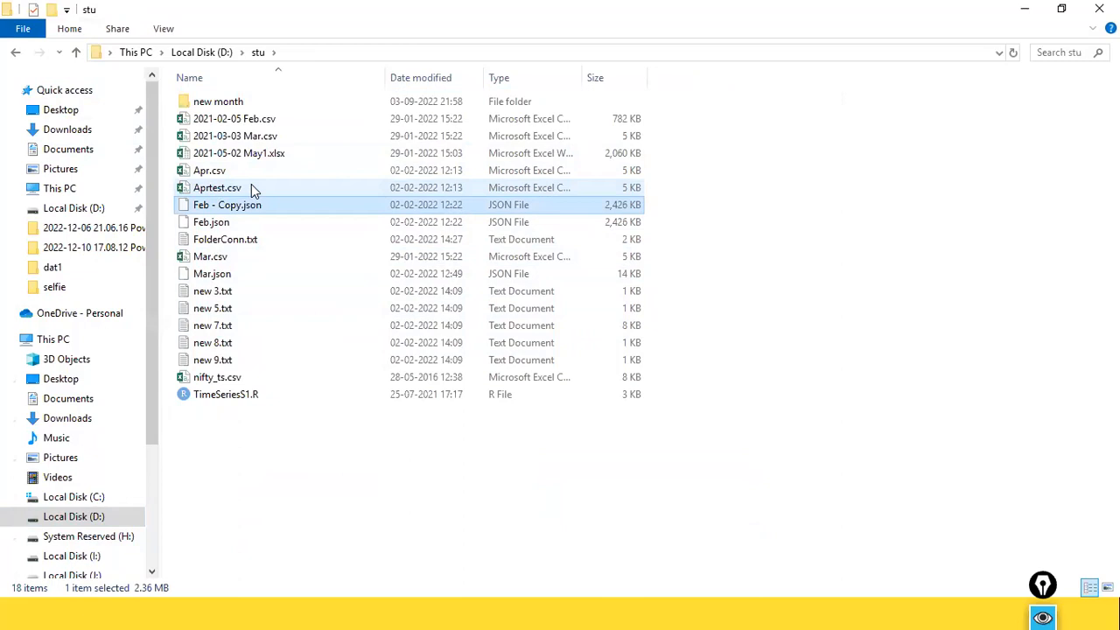
pyautogui.doubleClick(244, 105)
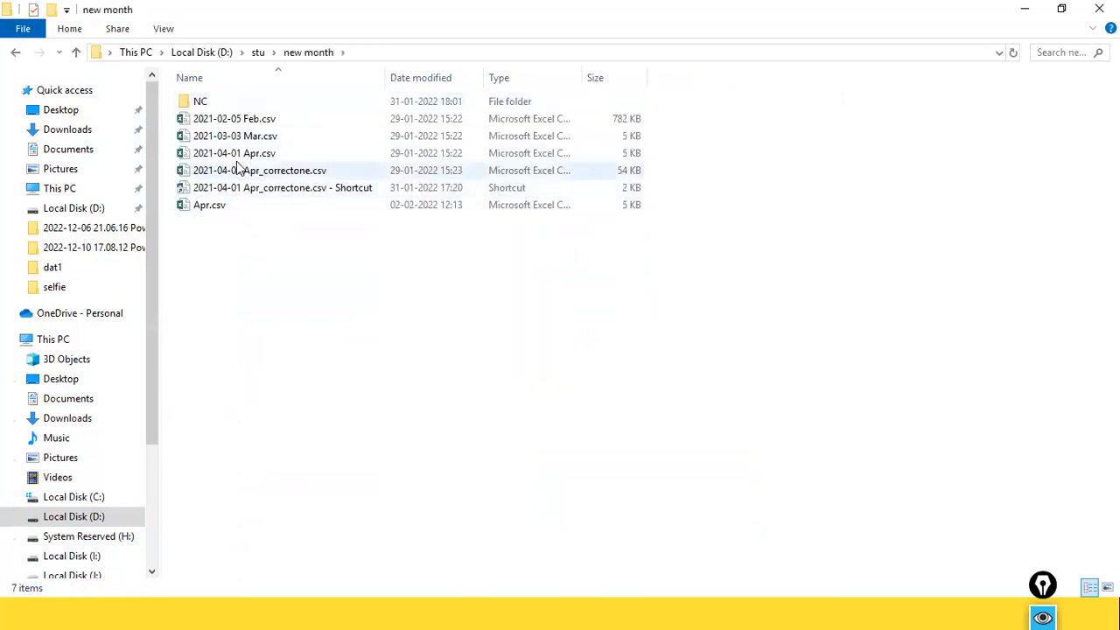
pyautogui.click(261, 52)
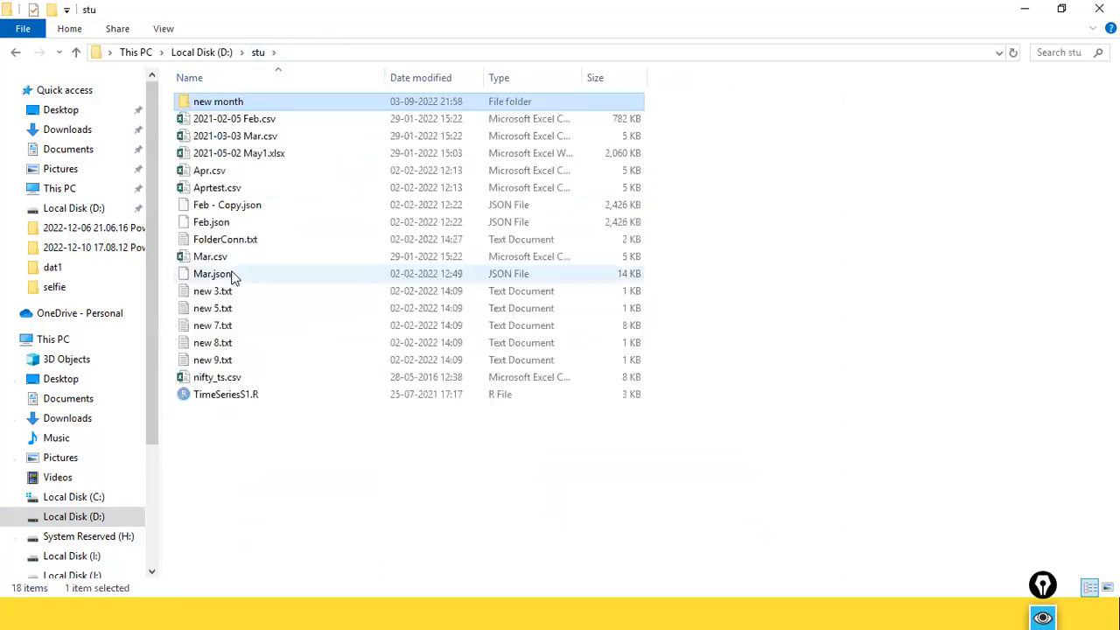
# Copy Apr.csv from the stu folder into the NCDailysales folder on Local Disk (D:).
pyautogui.rightClick(217, 173)
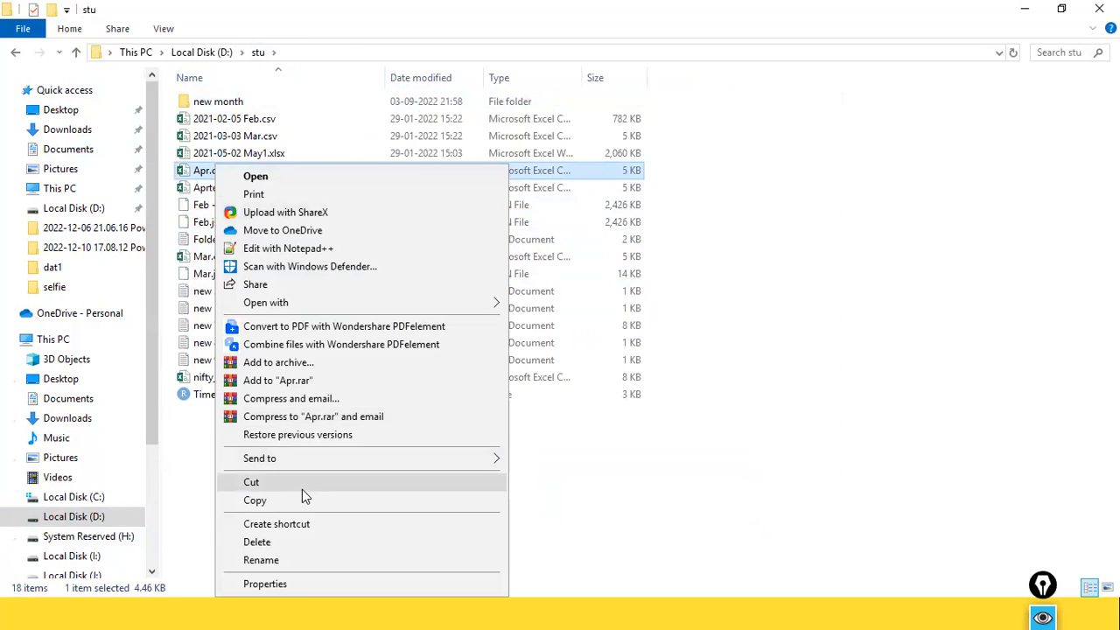
pyautogui.click(295, 502)
pyautogui.click(92, 517)
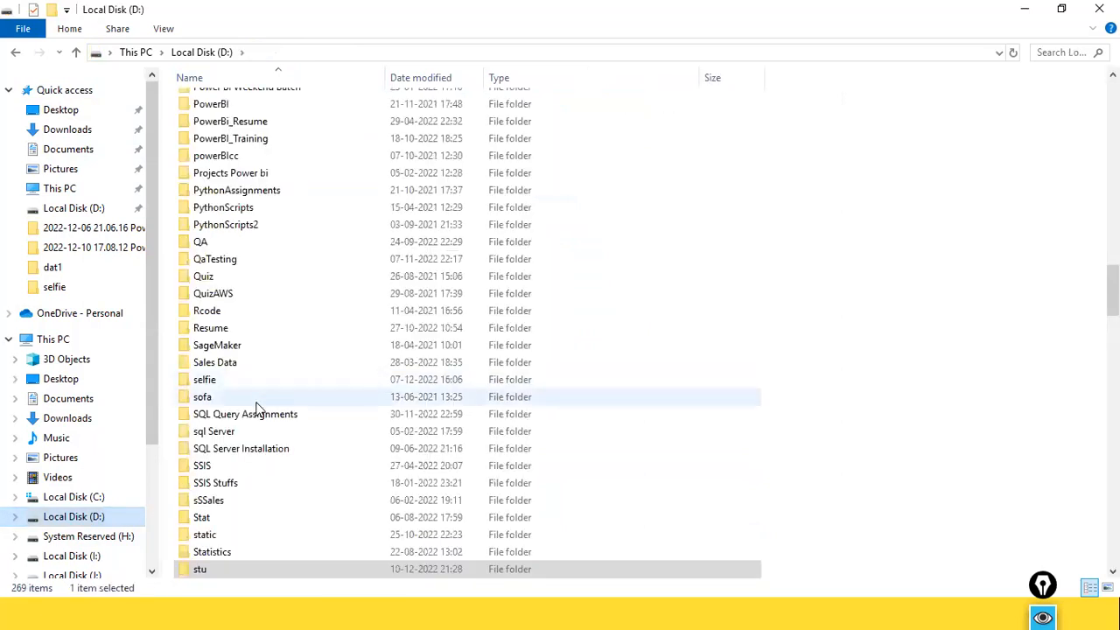
pyautogui.scroll(-4, 245, 431)
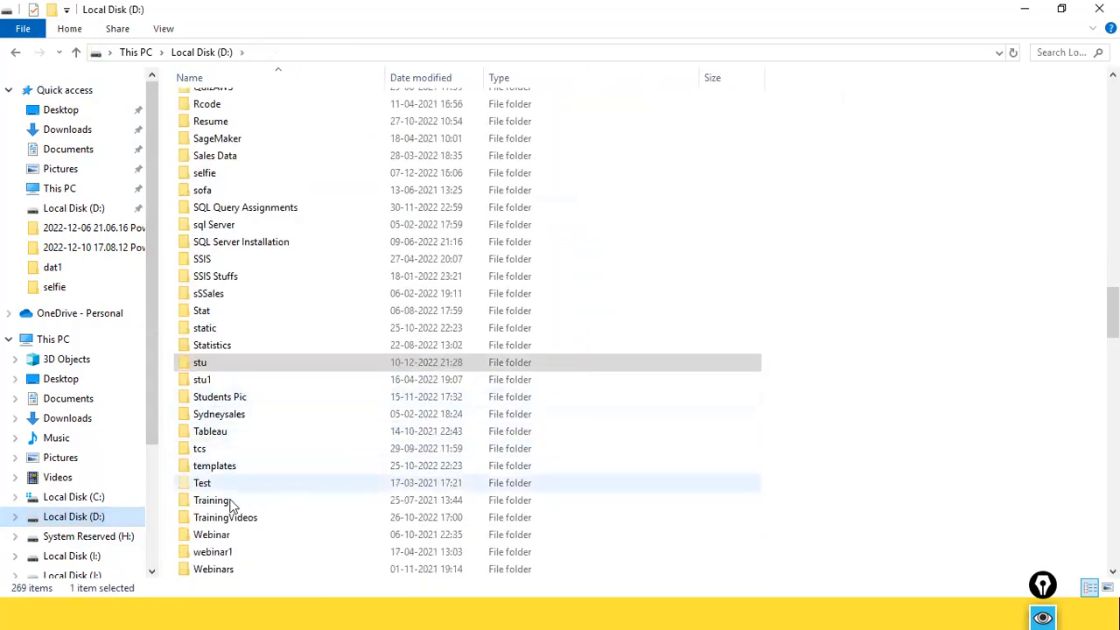
pyautogui.scroll(-4, 232, 501)
pyautogui.click(226, 418)
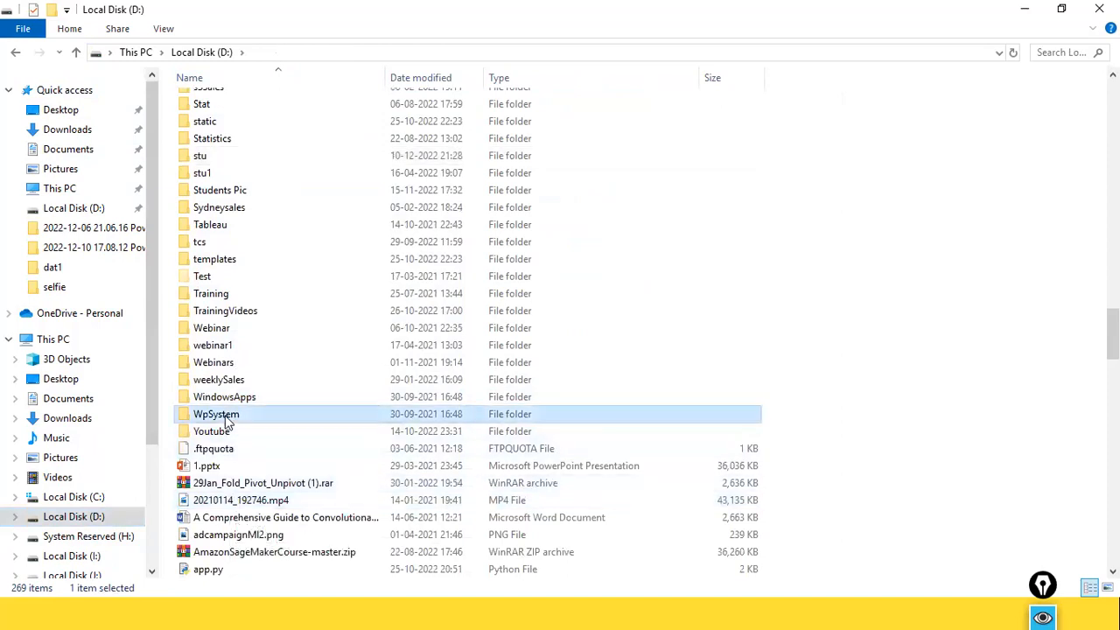
pyautogui.write('nc')
pyautogui.press('Return')
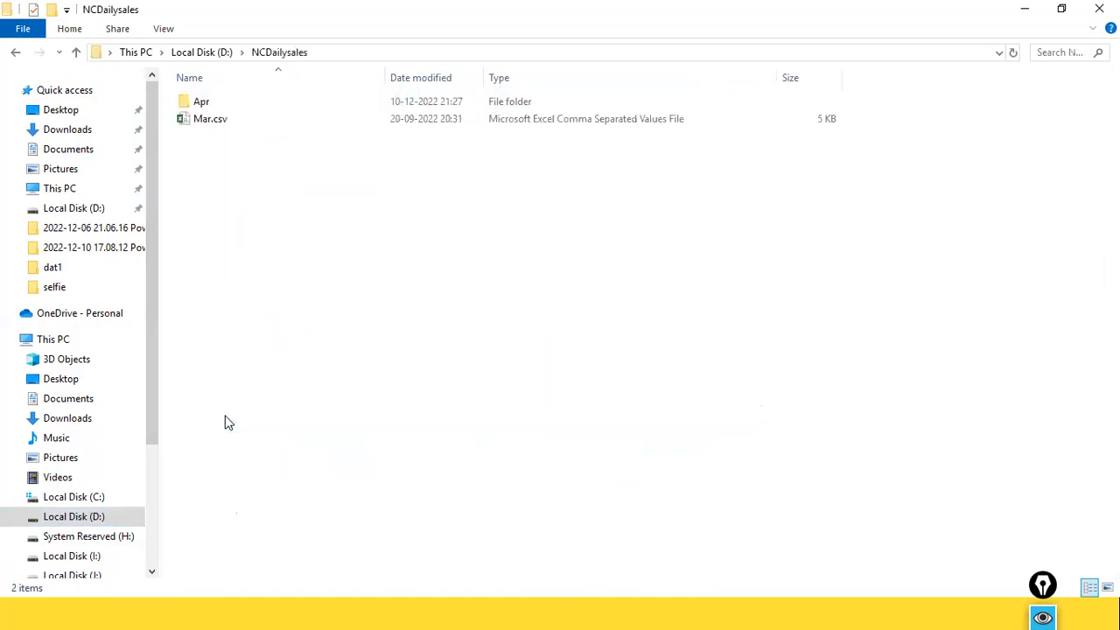
pyautogui.hotkey('ctrl', 'v')
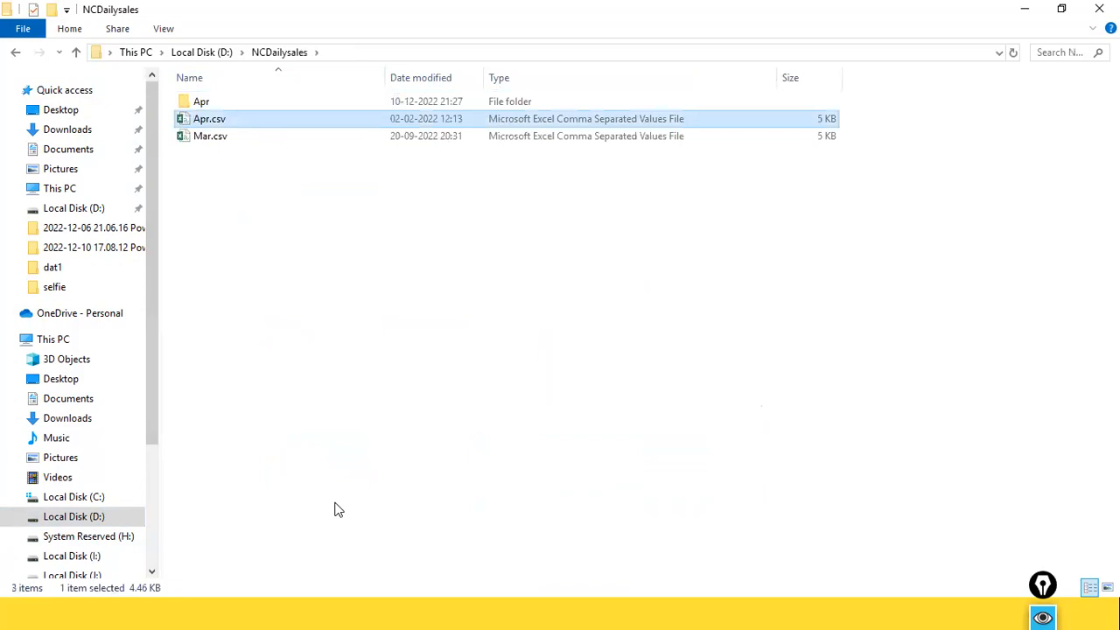
# Open the copied Apr.csv, examine the Sales values in rows 17 to 19, and close the file.
pyautogui.rightClick(223, 120)
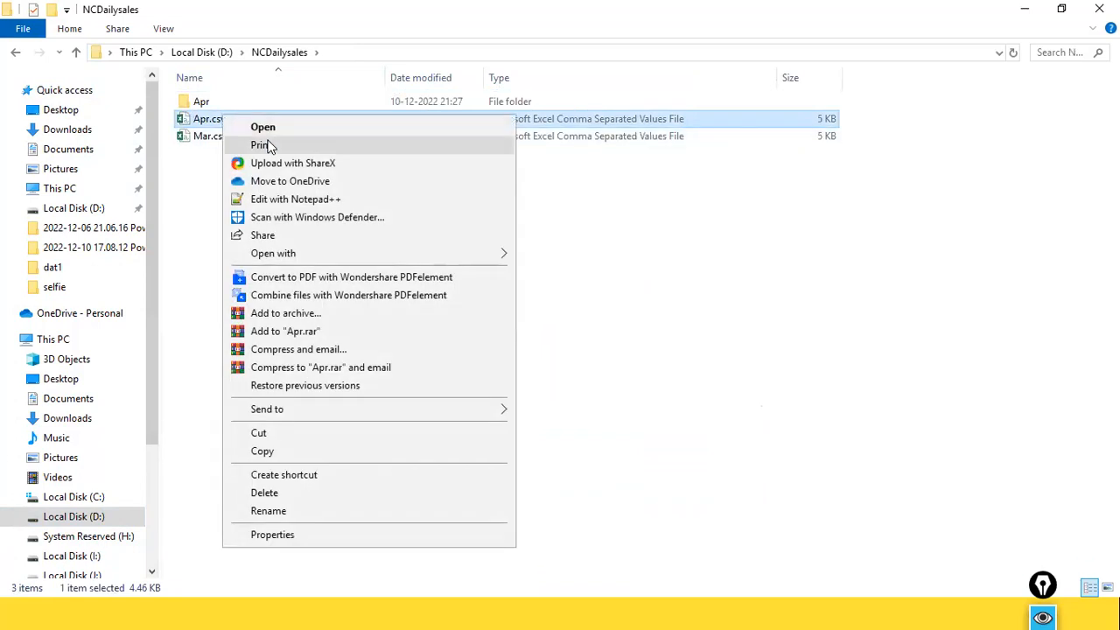
pyautogui.click(212, 126)
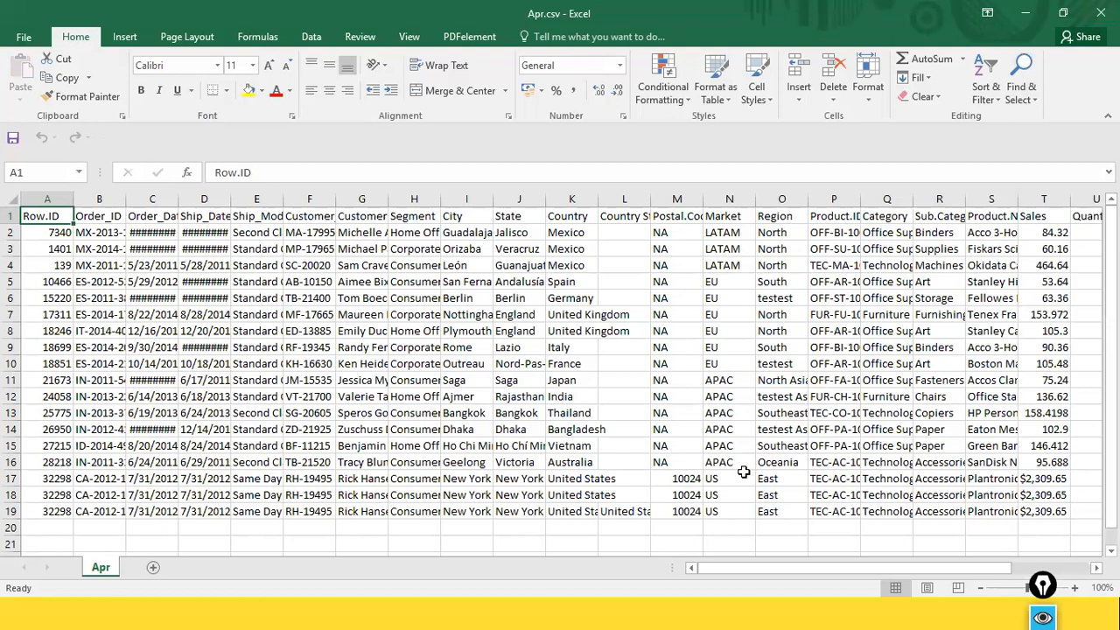
pyautogui.moveTo(821, 568); pyautogui.dragTo(869, 537)
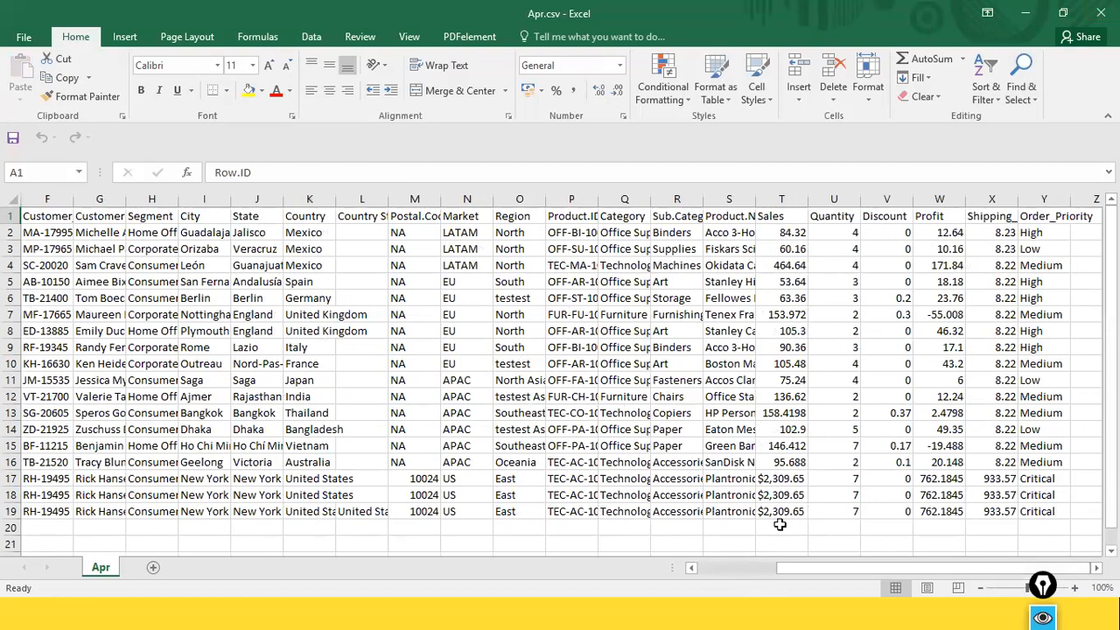
pyautogui.moveTo(777, 479); pyautogui.dragTo(783, 509)
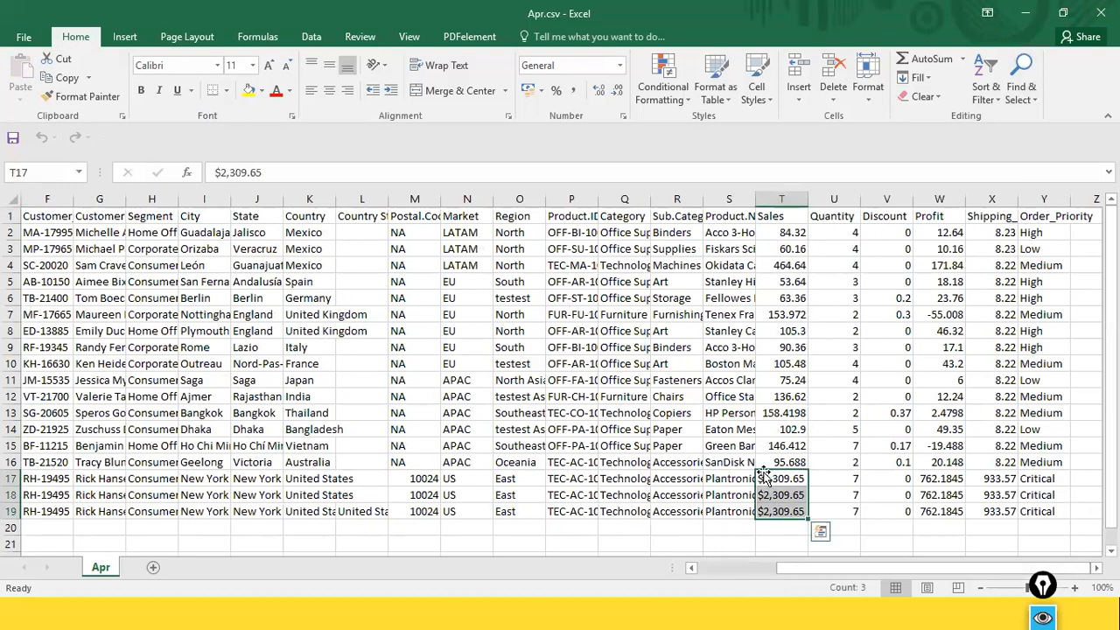
pyautogui.click(1101, 12)
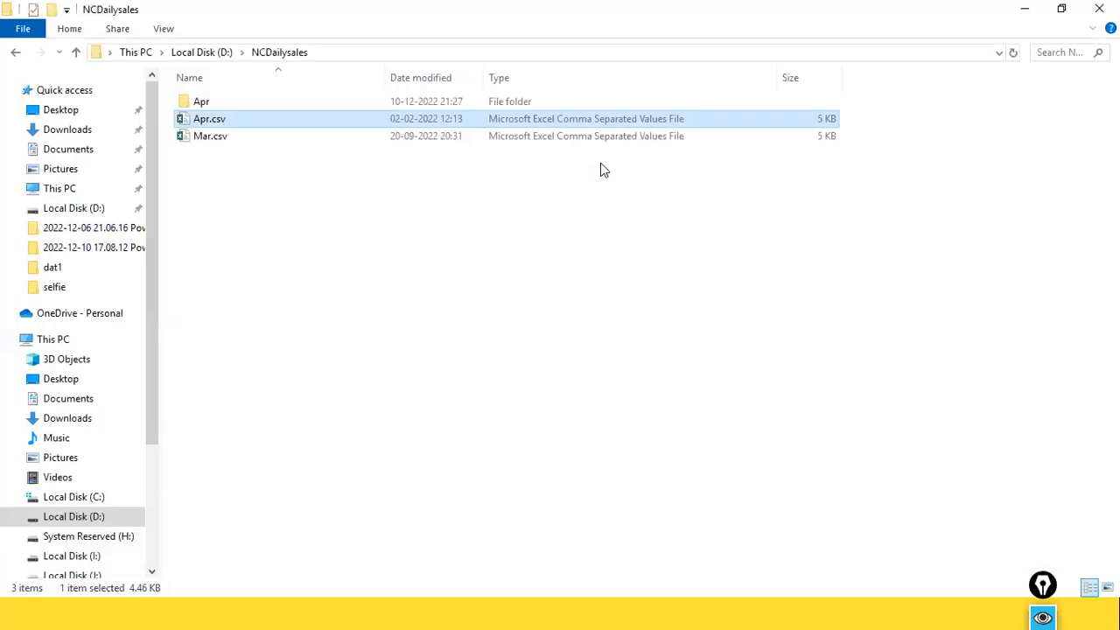
# Switch to the Report Dashboard Design v0.1 report in Power BI Desktop and open the Power Query Editor.
pyautogui.hotkey('alt', 'Tab')
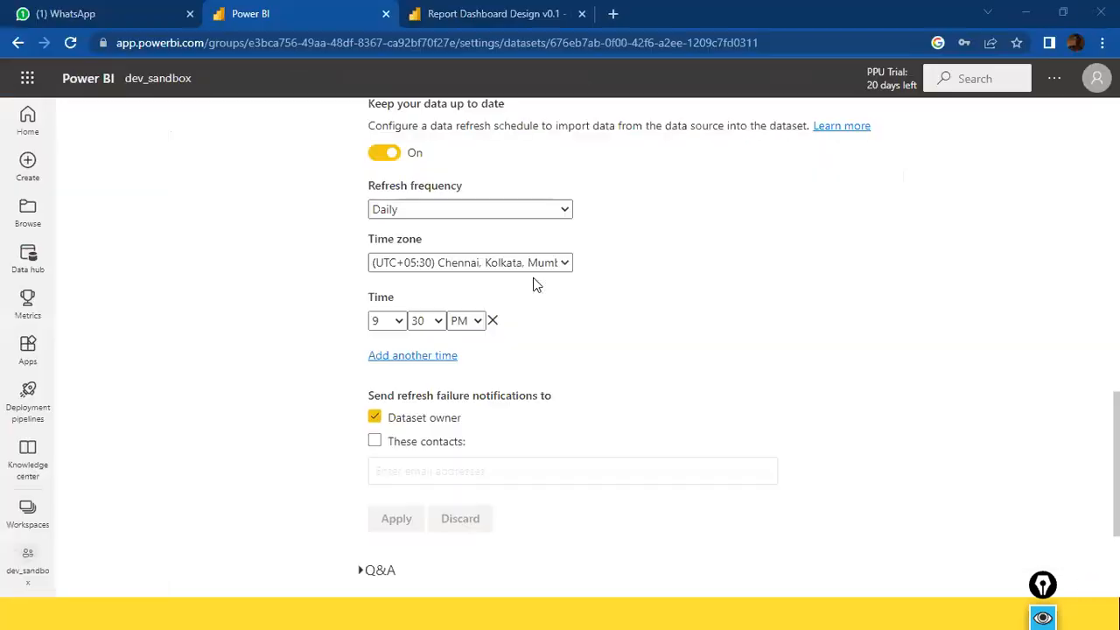
pyautogui.hotkey('alt', 'Tab')
pyautogui.press('Tab')
pyautogui.press('Tab')
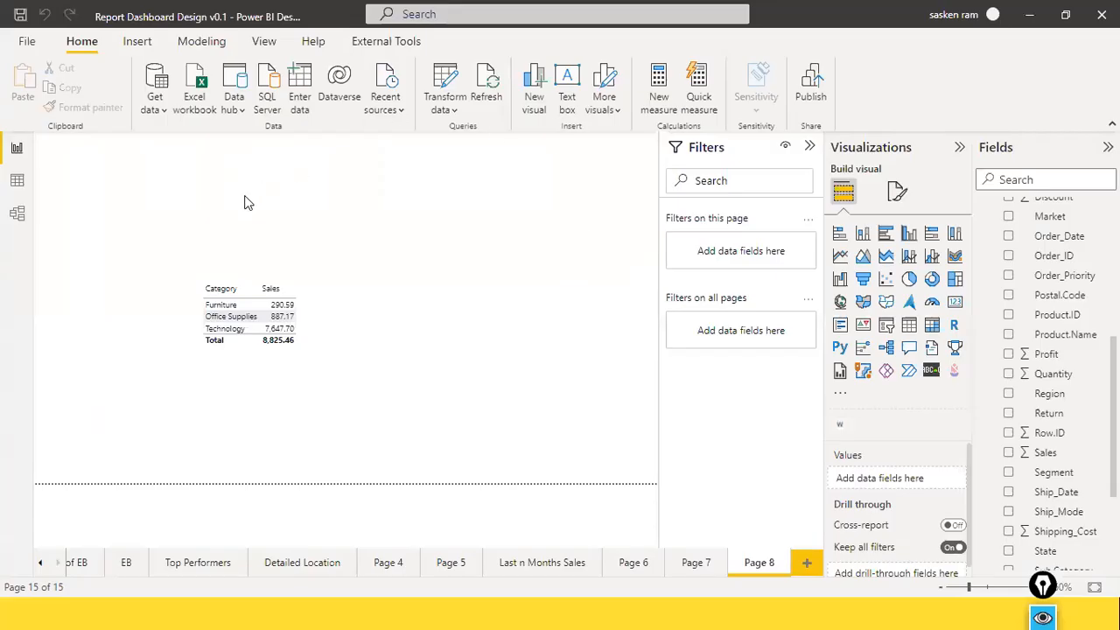
pyautogui.click(443, 110)
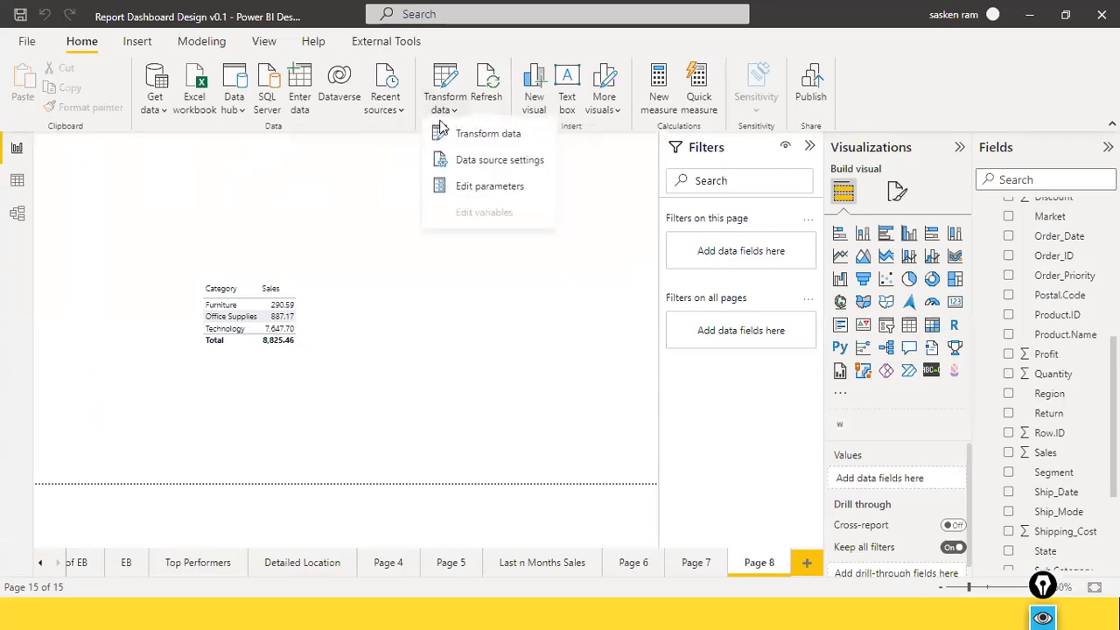
pyautogui.click(442, 142)
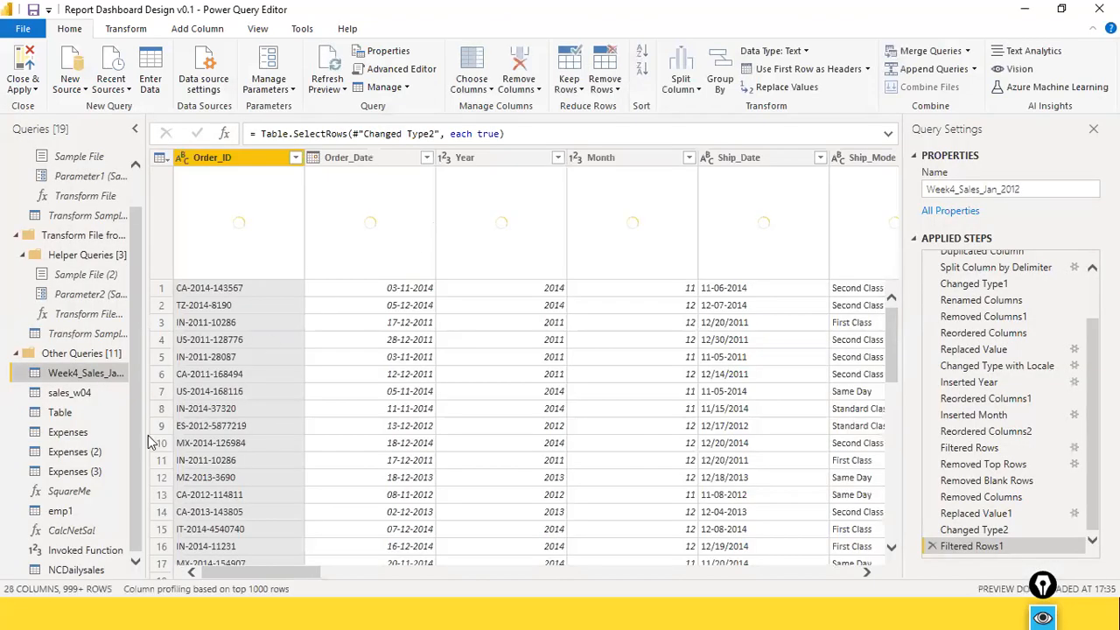
# Open the NCDailysales query and examine the values and data type of its Sales column.
pyautogui.click(81, 574)
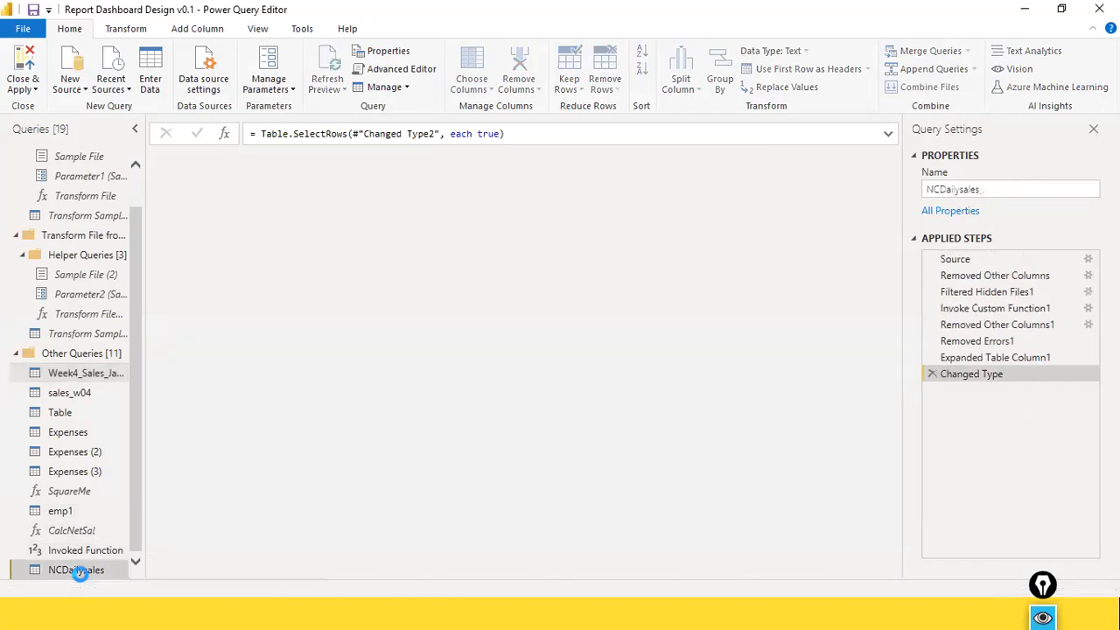
pyautogui.moveTo(239, 569); pyautogui.dragTo(649, 542)
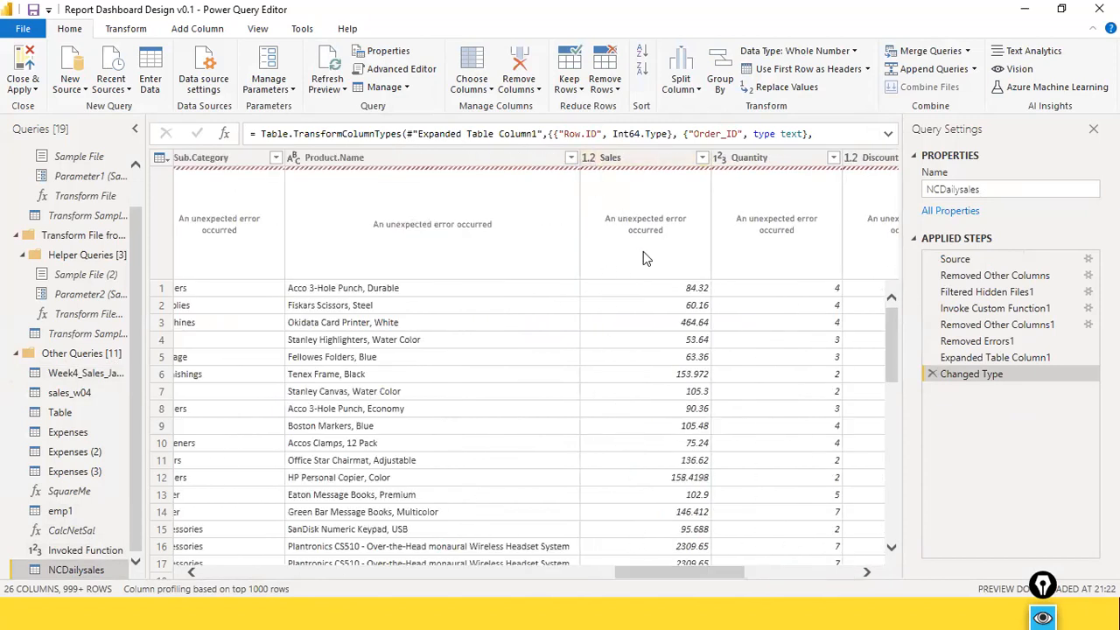
pyautogui.scroll(-2, 866, 339)
pyautogui.scroll(-18, 864, 332)
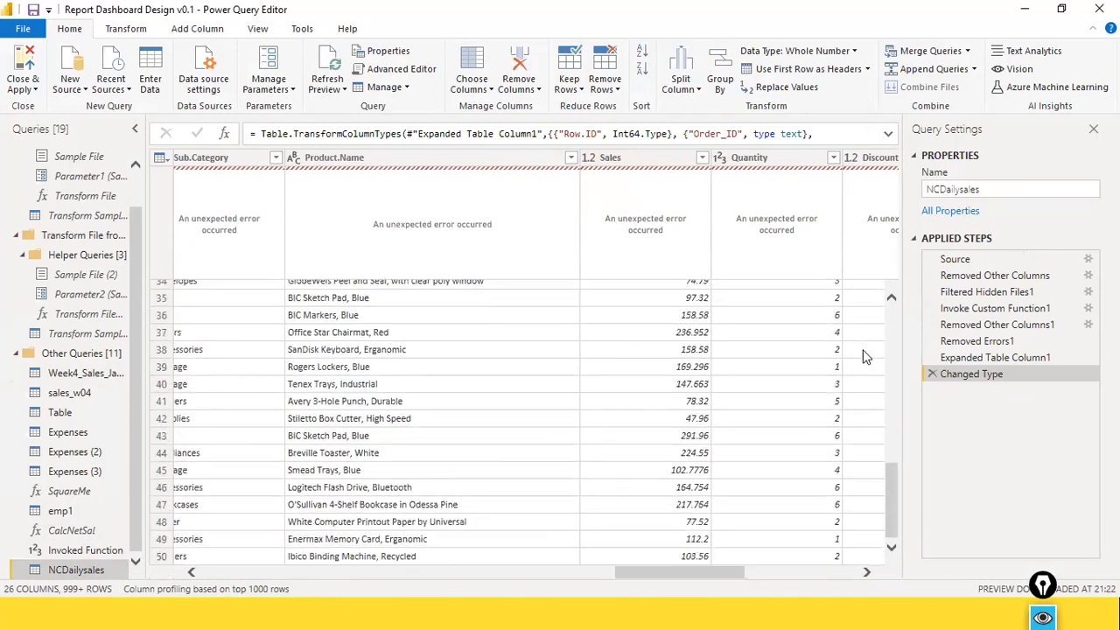
pyautogui.scroll(-8, 862, 368)
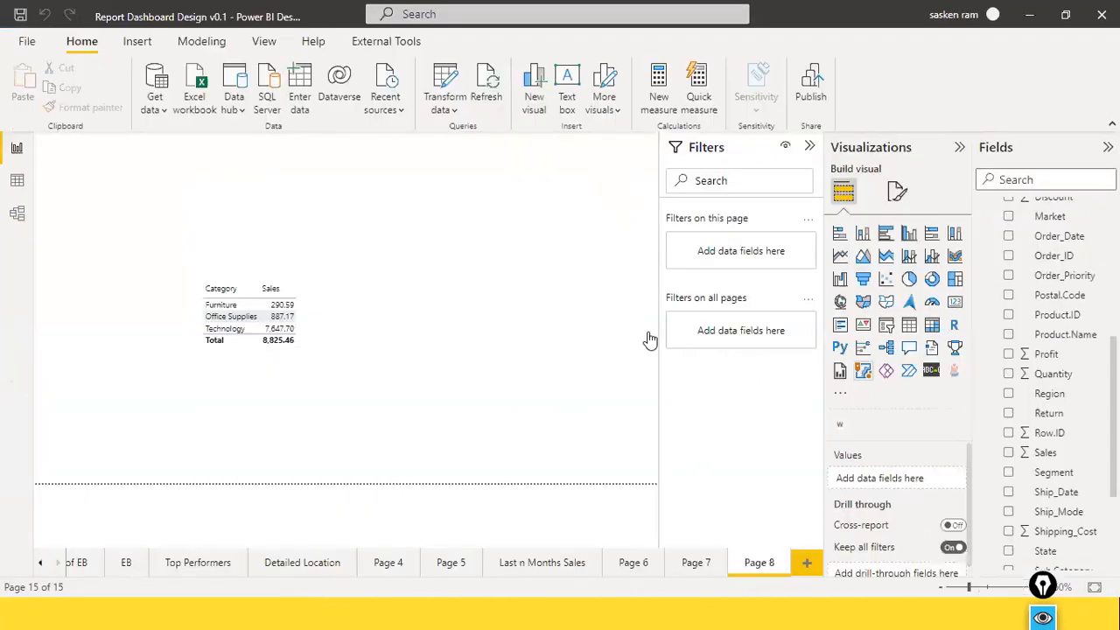
# Switch to the NCDailysales folder, open Apr.csv in Excel, and select the Sales cell T17.
pyautogui.hotkey('alt', 'Tab')
pyautogui.hotkey('alt', 'Tab')
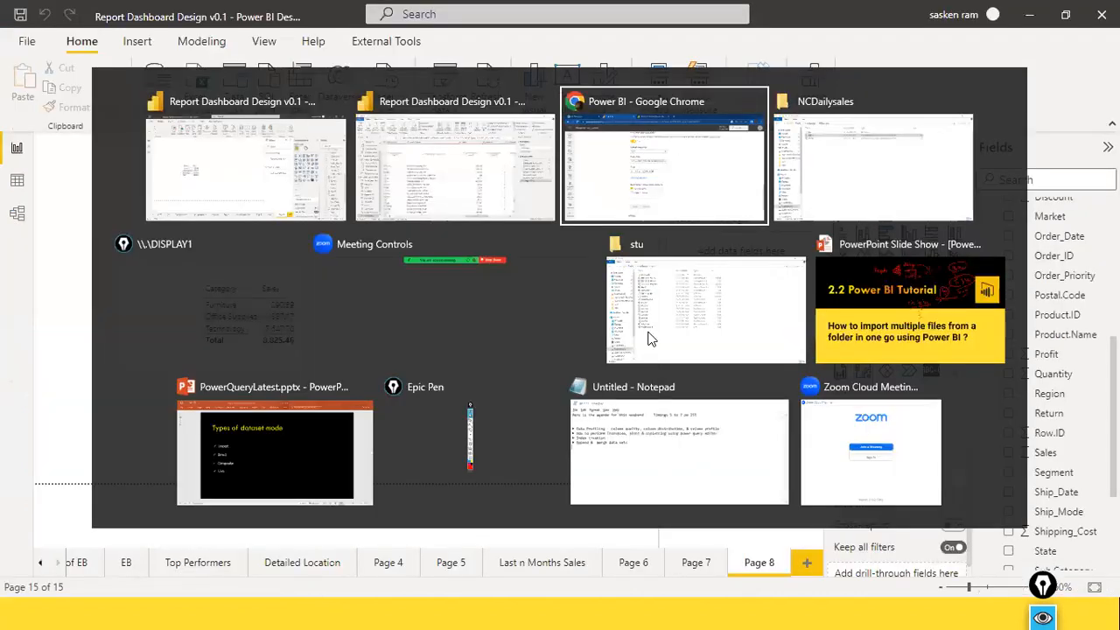
pyautogui.hotkey('alt', 'Tab')
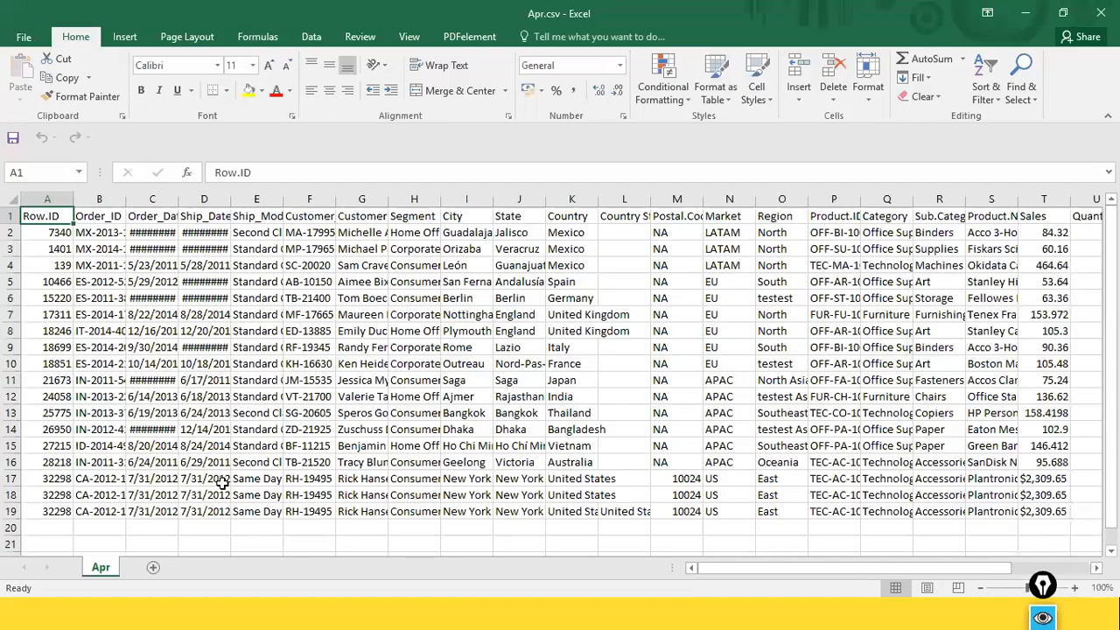
pyautogui.click(677, 479)
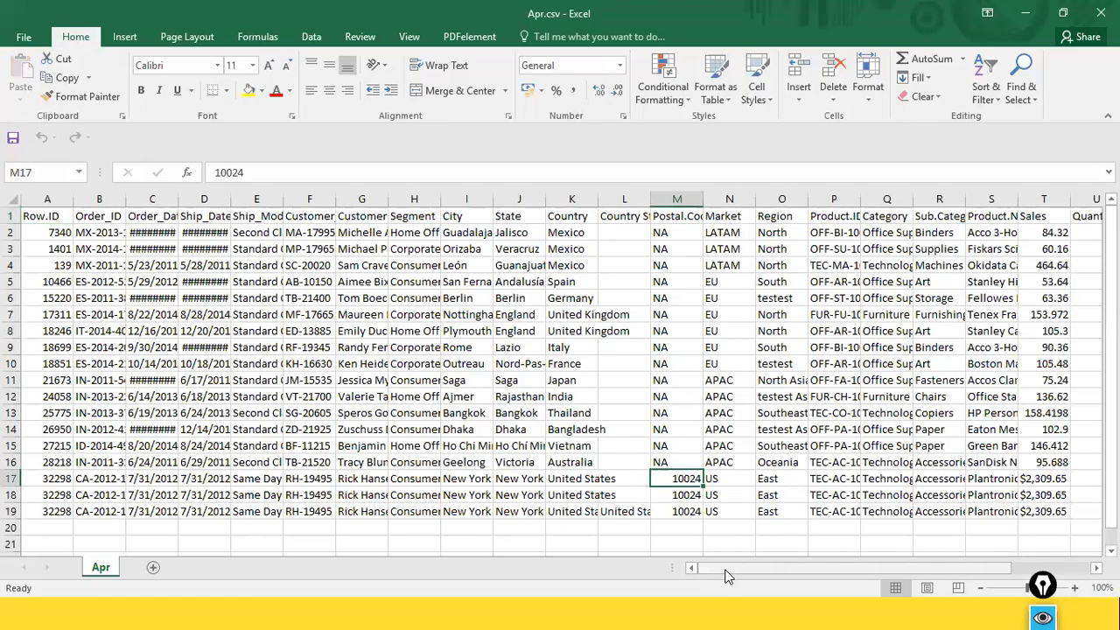
pyautogui.moveTo(730, 569); pyautogui.dragTo(858, 571)
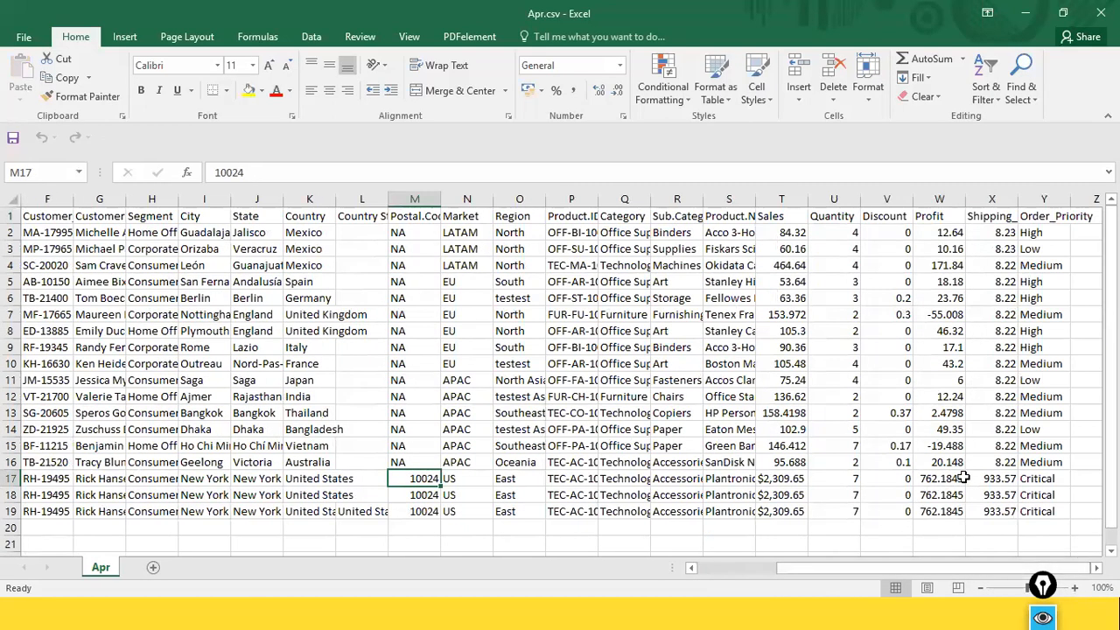
pyautogui.click(778, 481)
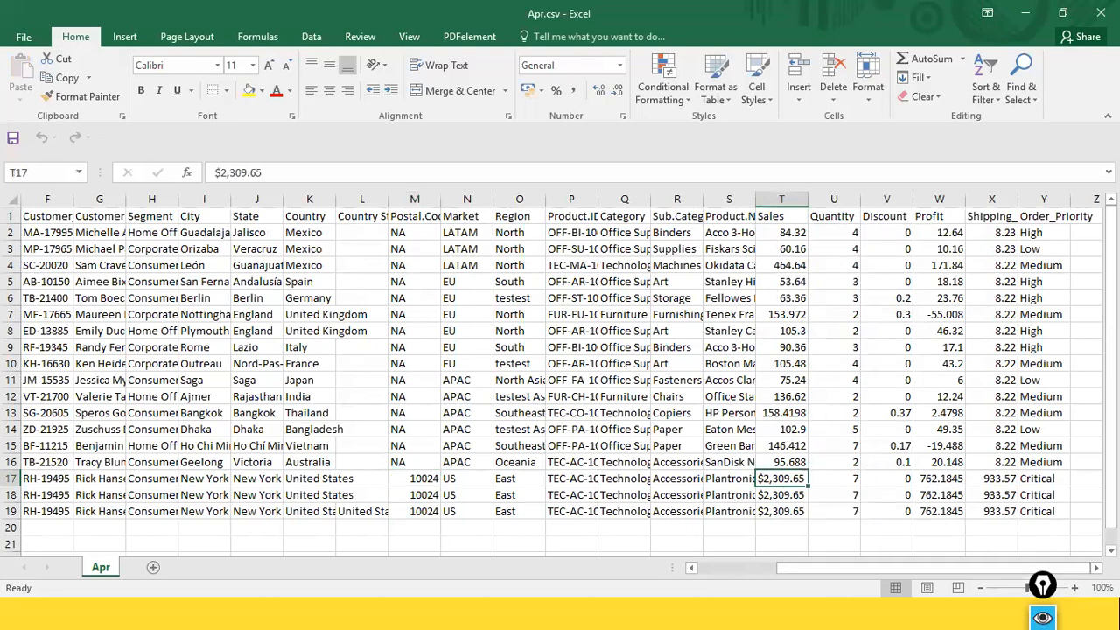
pyautogui.press('Left')
pyautogui.press('Left')
pyautogui.press('Left')
pyautogui.press('Left')
pyautogui.press('Left')
pyautogui.press('Left')
pyautogui.press('Left')
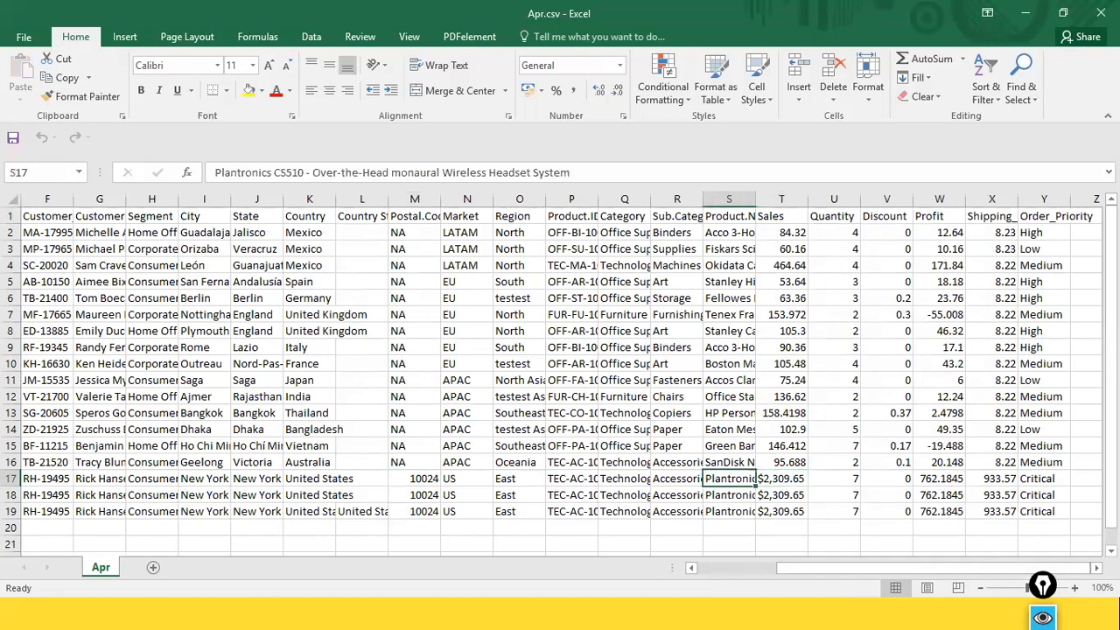
pyautogui.press('Right')
pyautogui.press('Right')
pyautogui.press('Right')
pyautogui.press('Right')
pyautogui.press('Right')
pyautogui.press('Right')
pyautogui.press('Right')
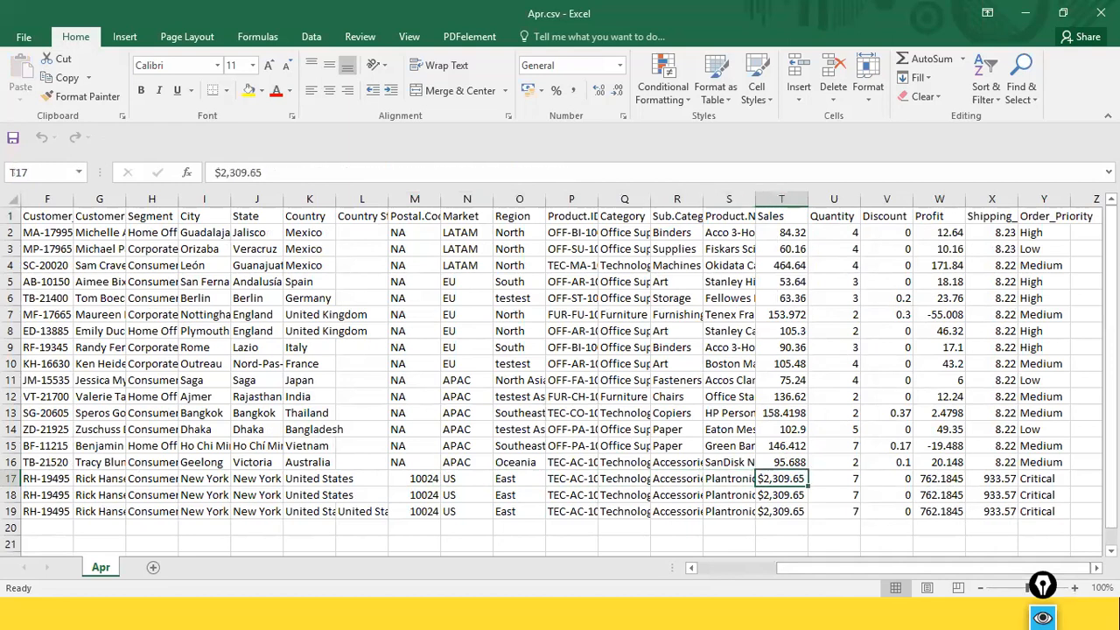
# Remove the dollar sign and thousands separator from cell T17 so the Sales value is entered as 2309.65.
pyautogui.click(220, 173)
pyautogui.press('BackSpace')
pyautogui.press('Delete')
pyautogui.press('Delete')
pyautogui.write('2')
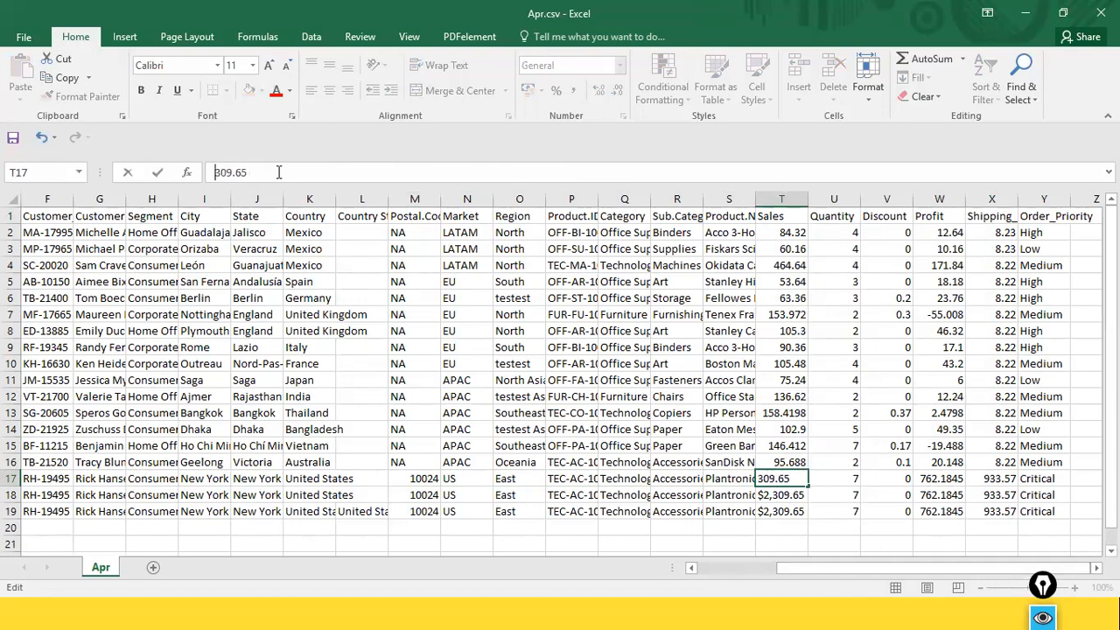
pyautogui.press('Return')
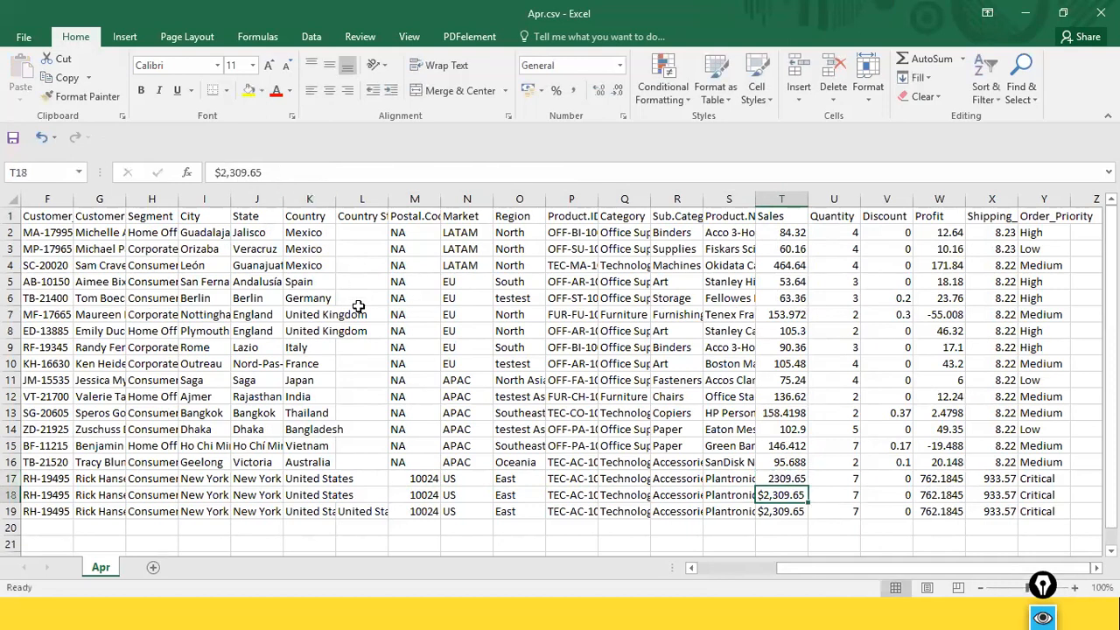
# Copy the plain-number Sales value 2309.65 from T17 into cells T18 and T19.
pyautogui.click(768, 480)
pyautogui.hotkey('ctrl', 'c')
pyautogui.moveTo(774, 495); pyautogui.dragTo(791, 510)
pyautogui.click(797, 496)
pyautogui.click(788, 483)
pyautogui.hotkey('ctrl', 'c')
pyautogui.click(779, 495)
pyautogui.hotkey('ctrl', 'v')
pyautogui.click(764, 513)
pyautogui.hotkey('ctrl', 'v')
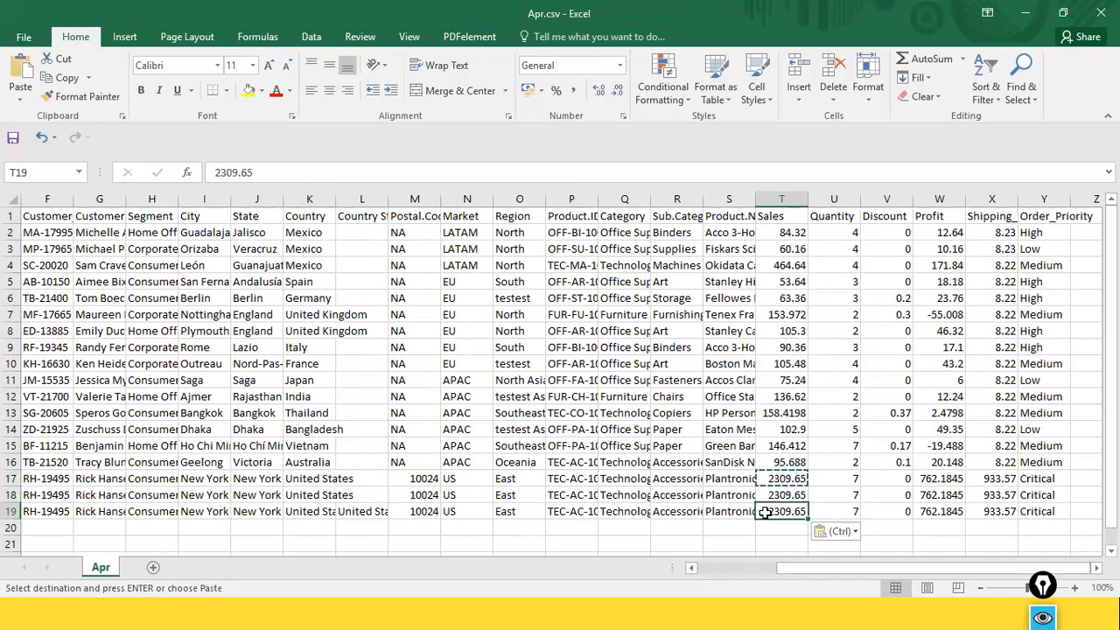
pyautogui.click(742, 365)
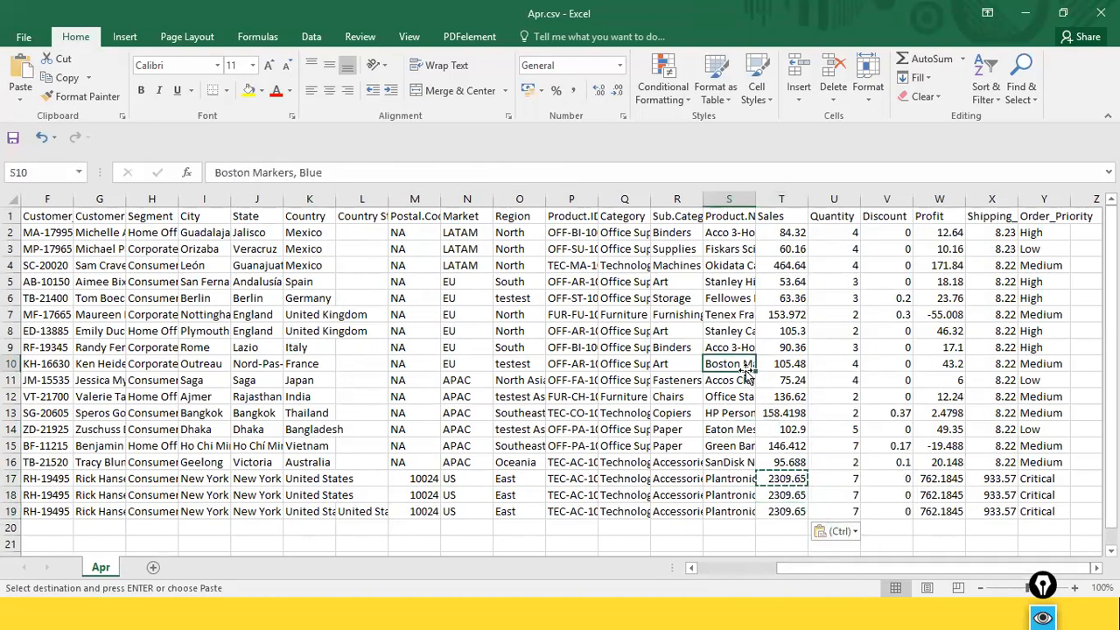
# Save Apr.csv, keeping the CSV format, and select Sales cells T2 through T19 to check their sum.
pyautogui.hotkey('ctrl', 's')
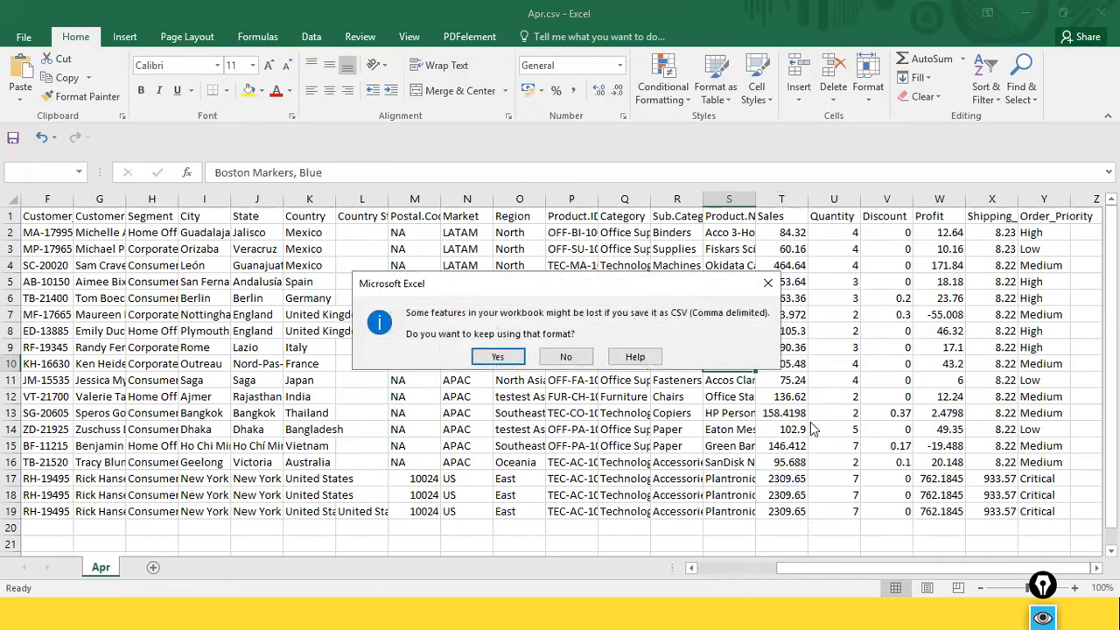
pyautogui.click(500, 355)
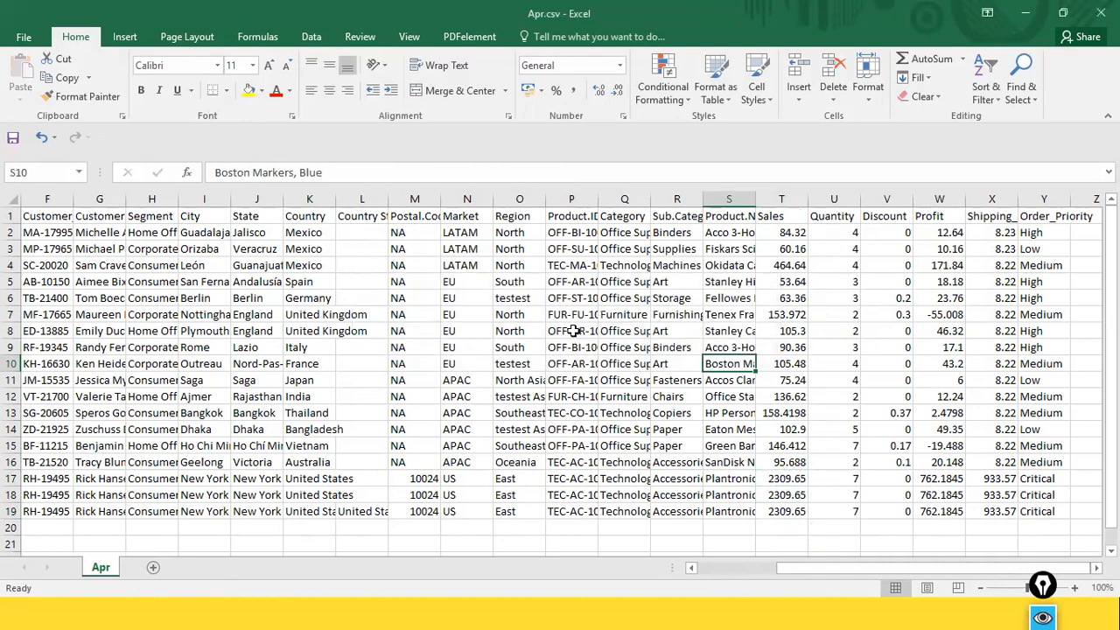
pyautogui.click(786, 249)
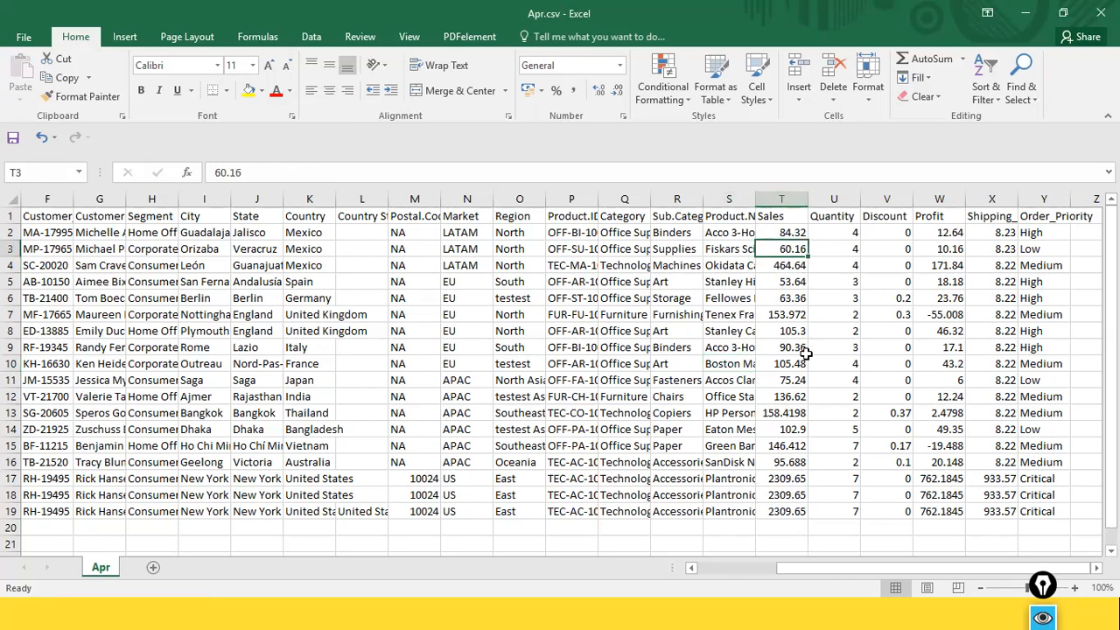
pyautogui.moveTo(786, 233); pyautogui.dragTo(777, 511)
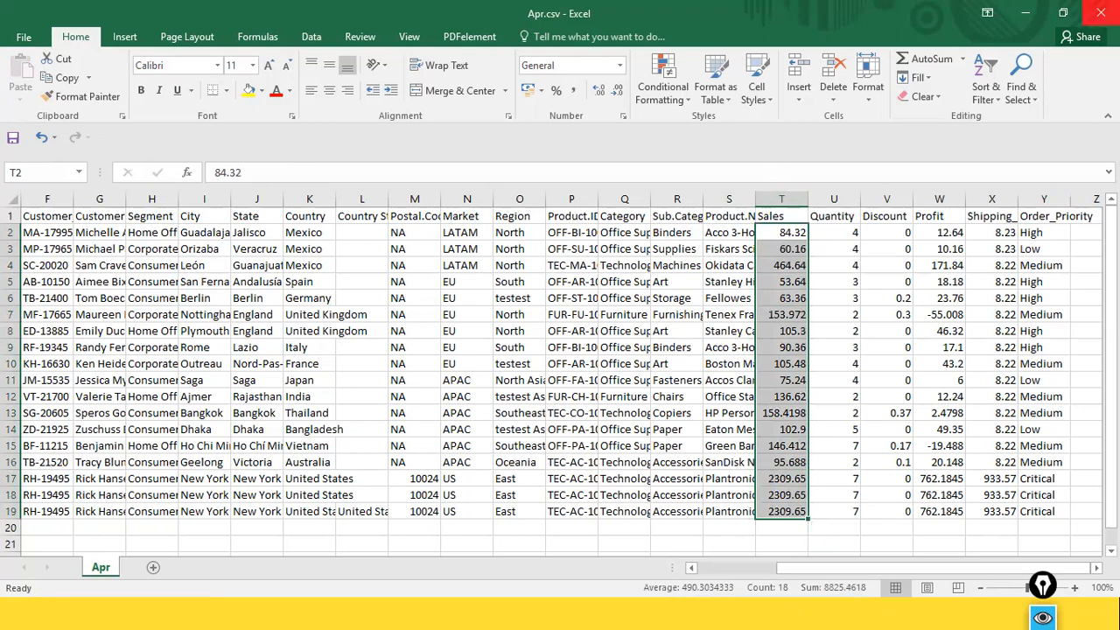
# Close Apr.csv, saving its changes and keeping the comma-delimited format.
pyautogui.click(1101, 12)
pyautogui.click(483, 323)
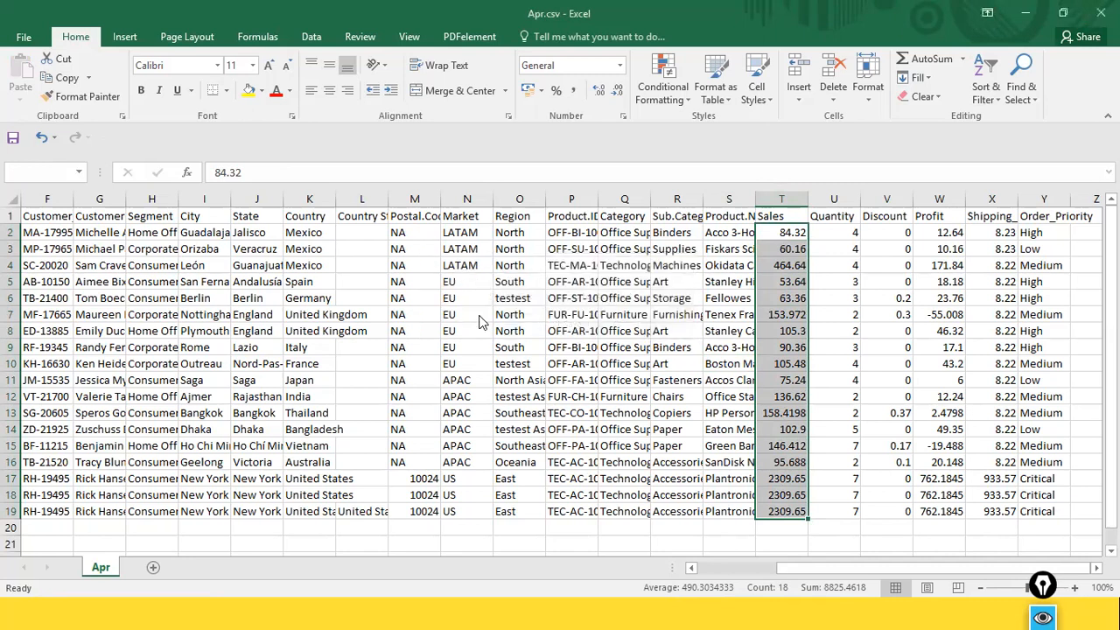
pyautogui.click(411, 369)
pyautogui.click(600, 306)
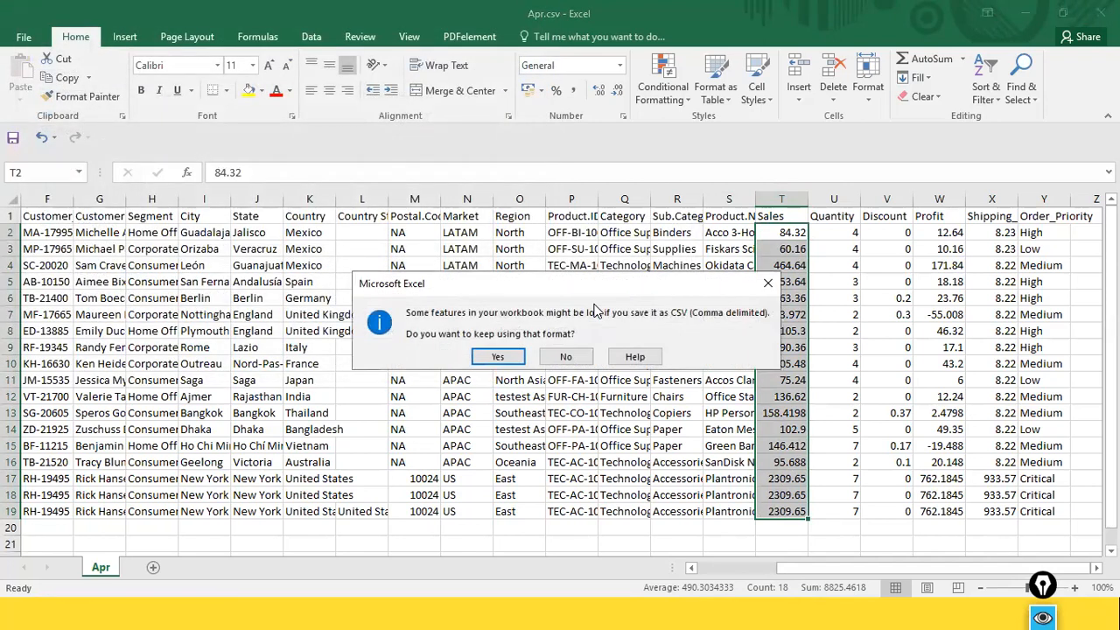
pyautogui.click(497, 356)
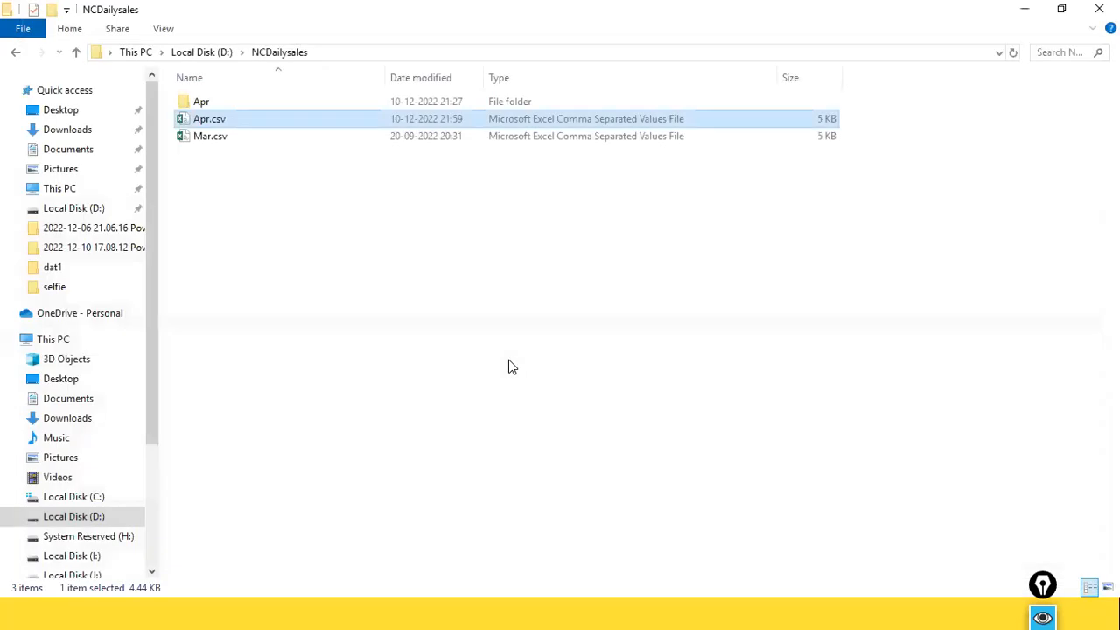
# Open Mar.csv in Excel, check the sum of Sales cells T2 through T19, and close the file.
pyautogui.click(225, 143)
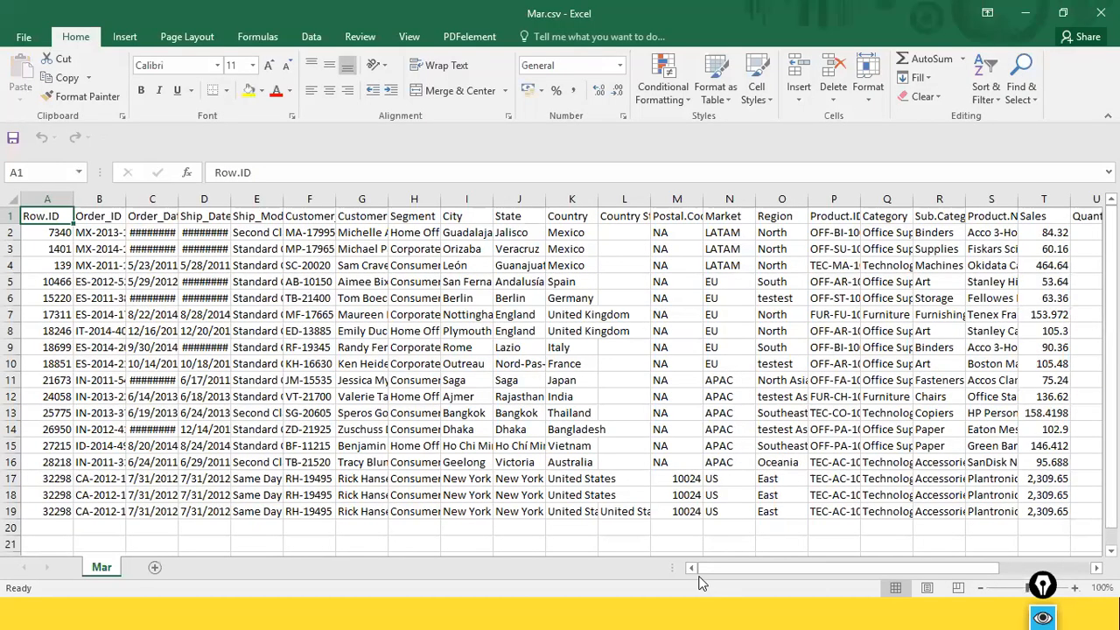
pyautogui.moveTo(702, 568); pyautogui.dragTo(795, 569)
pyautogui.click(728, 234)
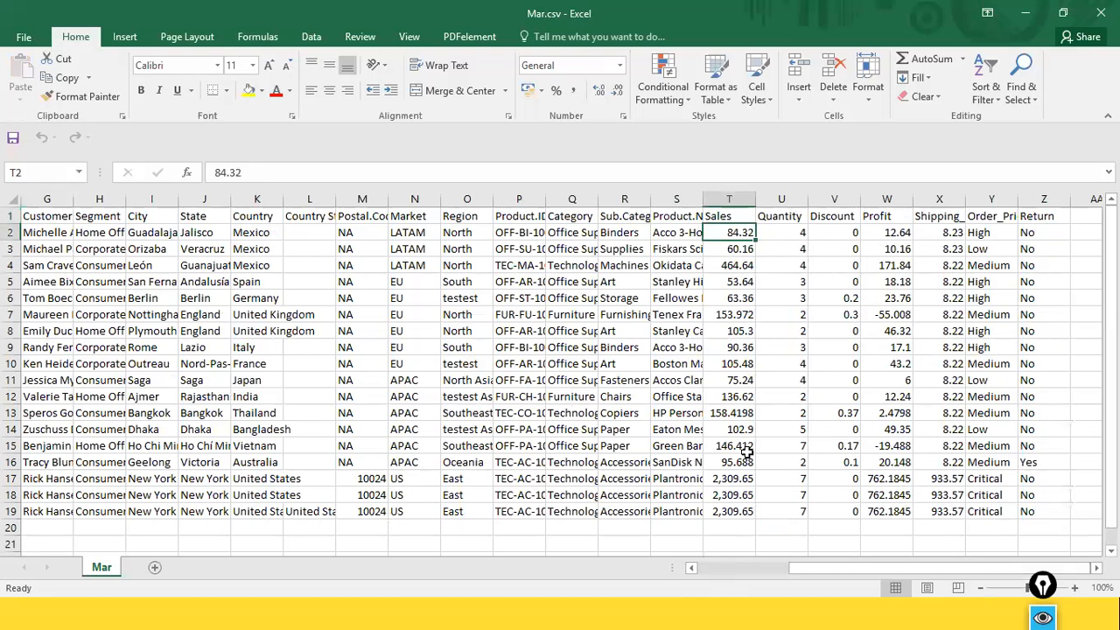
pyautogui.keyDown('shift'); pyautogui.click(736, 509); pyautogui.keyUp('shift')
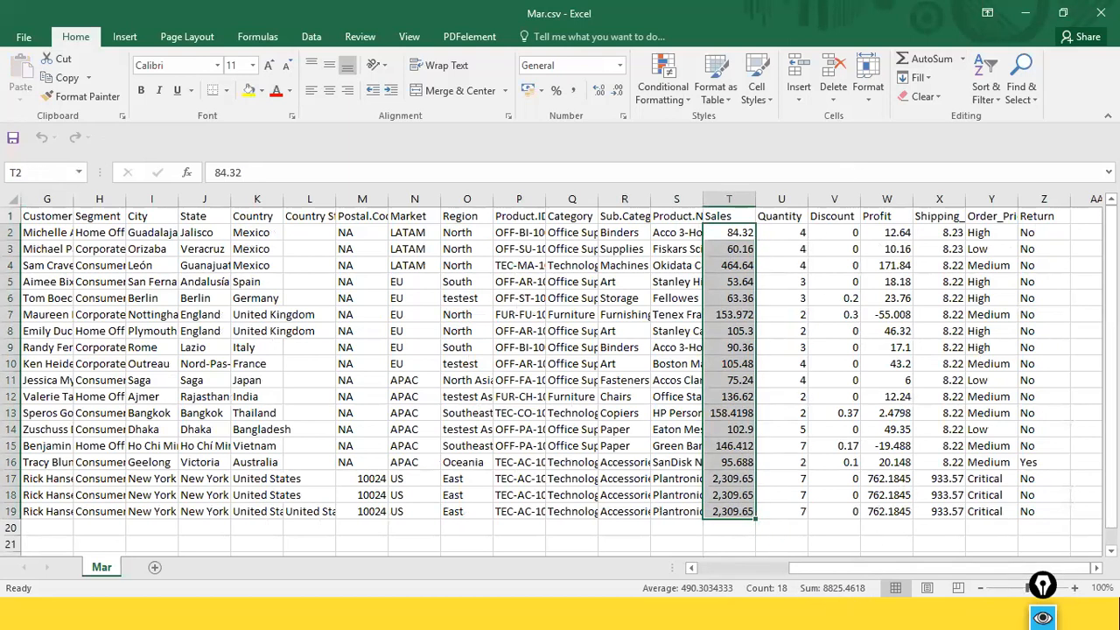
pyautogui.click(1099, 12)
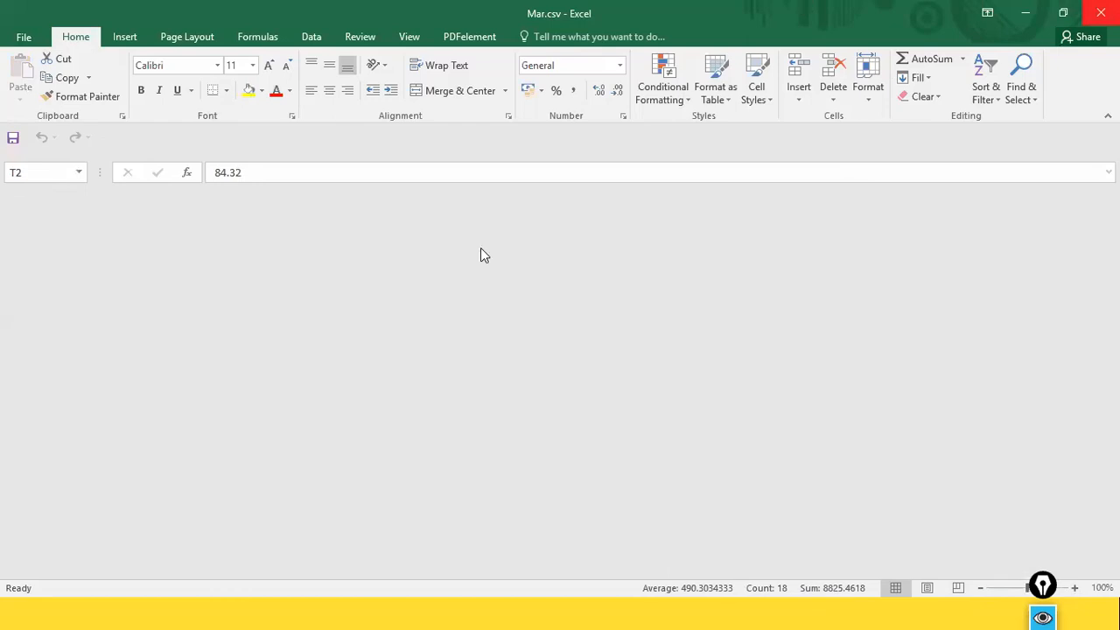
# Switch to the published Report Dashboard Design v0.1 report in the browser and check its sales-by-category table.
pyautogui.hotkey('alt', 'Tab')
pyautogui.hotkey('alt', 'Tab')
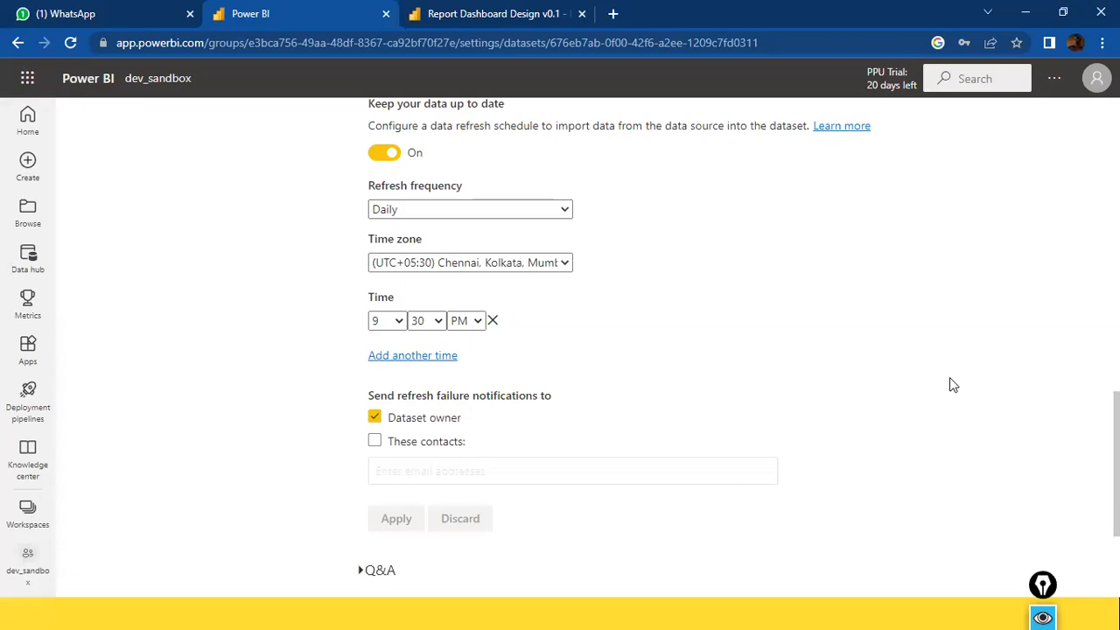
pyautogui.hotkey('alt', 'Tab')
pyautogui.hotkey('alt', 'Tab')
pyautogui.click(457, 12)
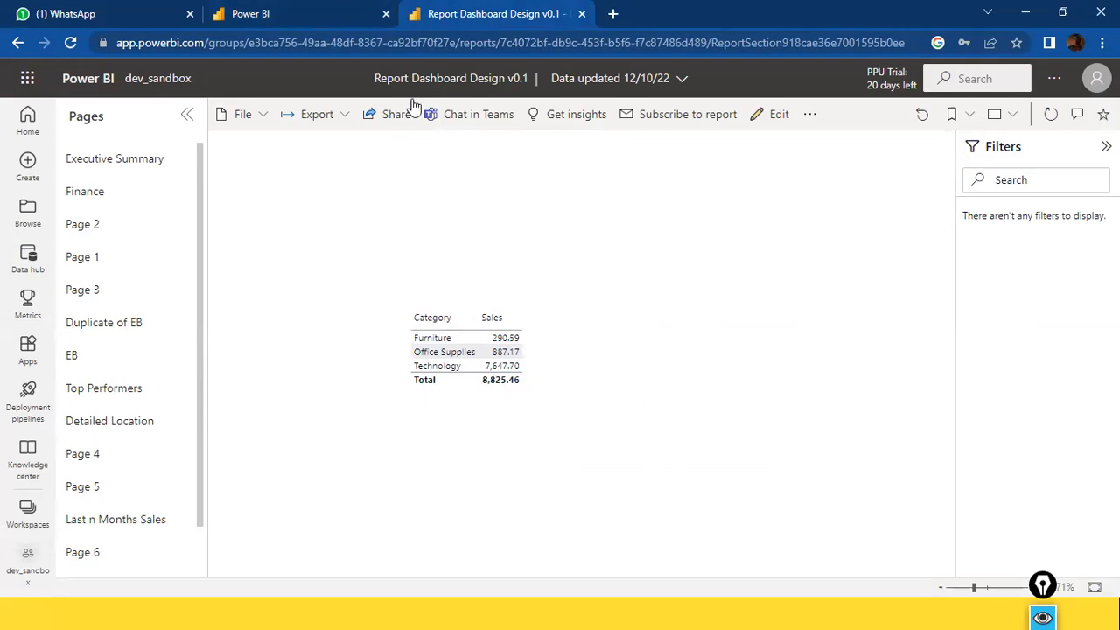
# Set the dataset's daily scheduled refresh time to 10:30 PM and apply the schedule.
pyautogui.click(273, 10)
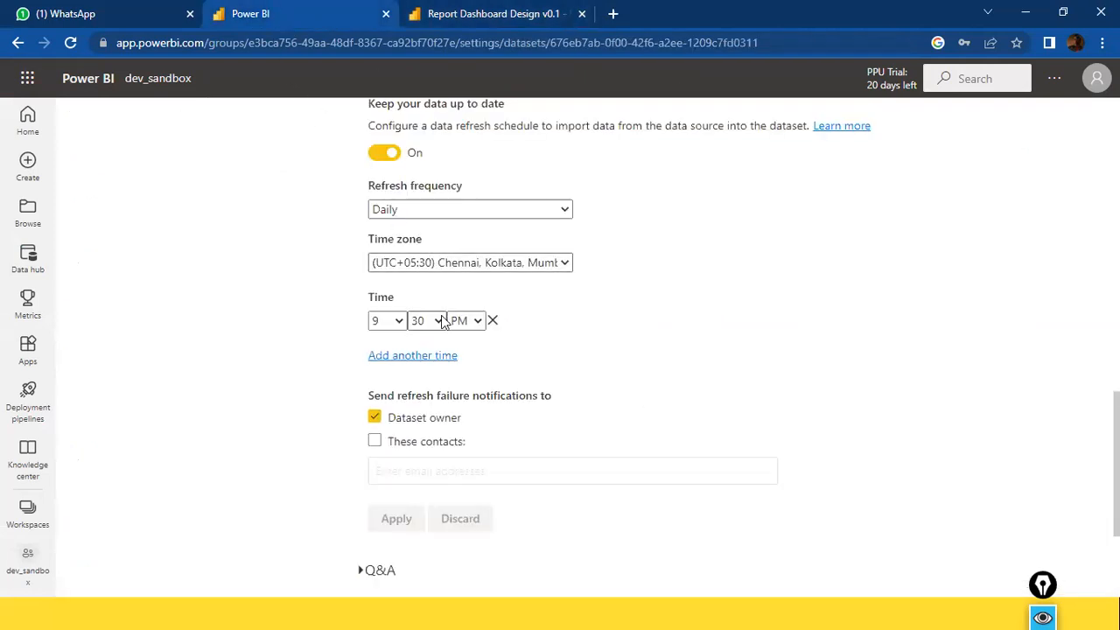
pyautogui.click(393, 323)
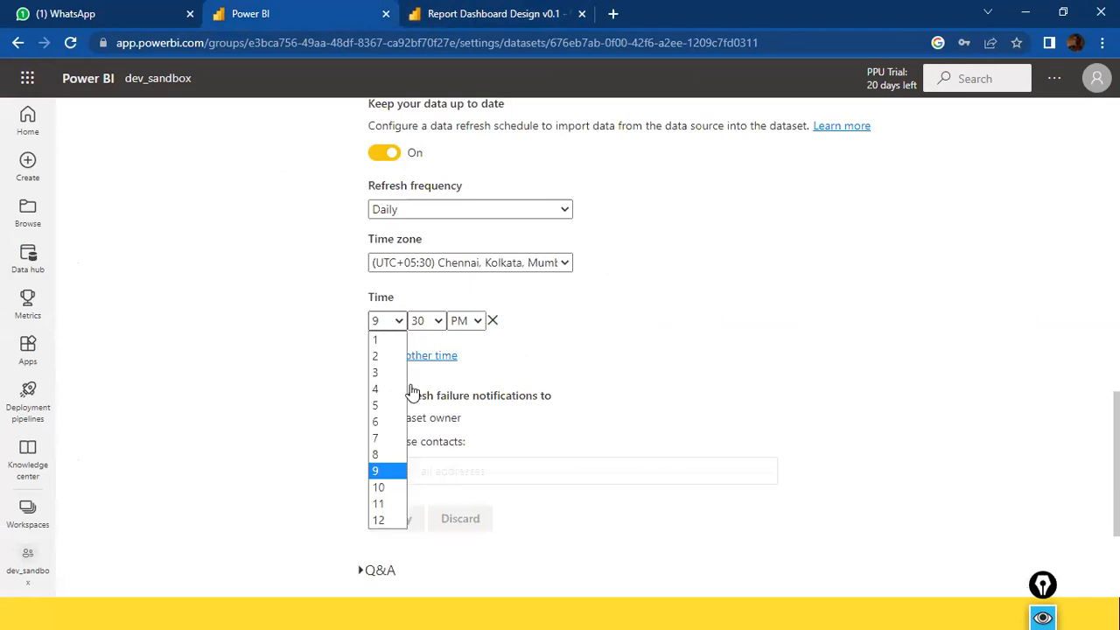
pyautogui.click(391, 487)
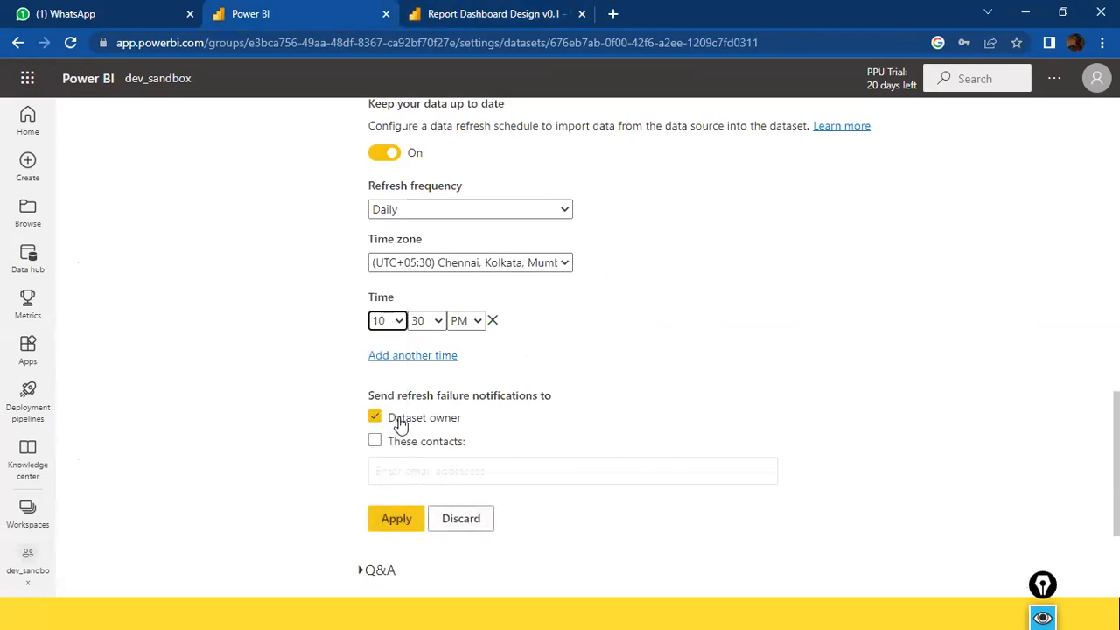
pyautogui.click(437, 321)
pyautogui.click(425, 340)
pyautogui.click(436, 323)
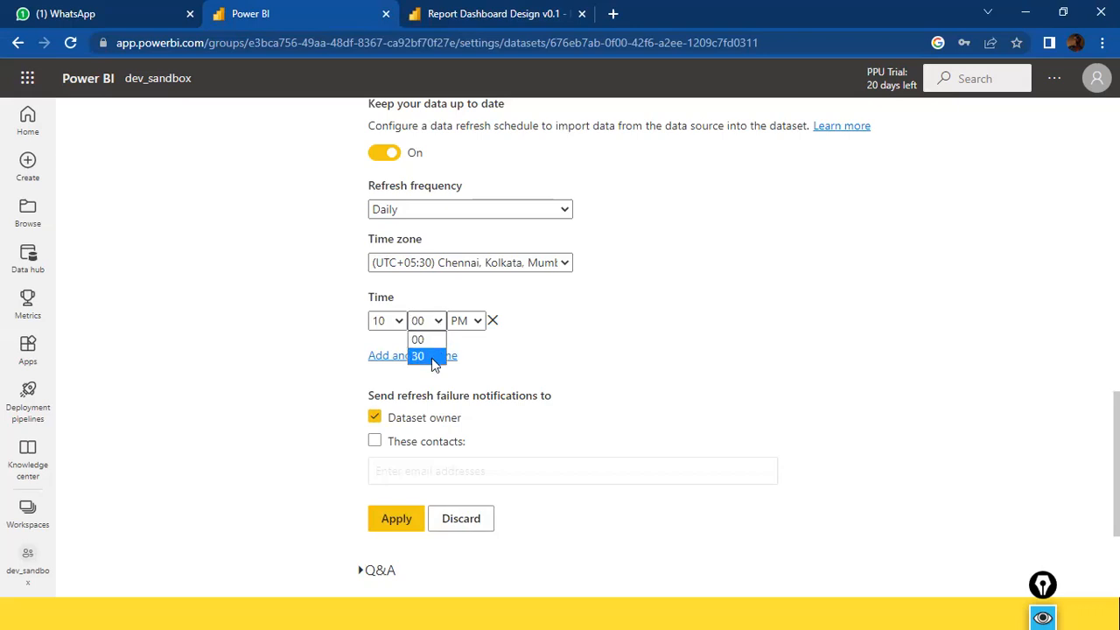
pyautogui.click(433, 356)
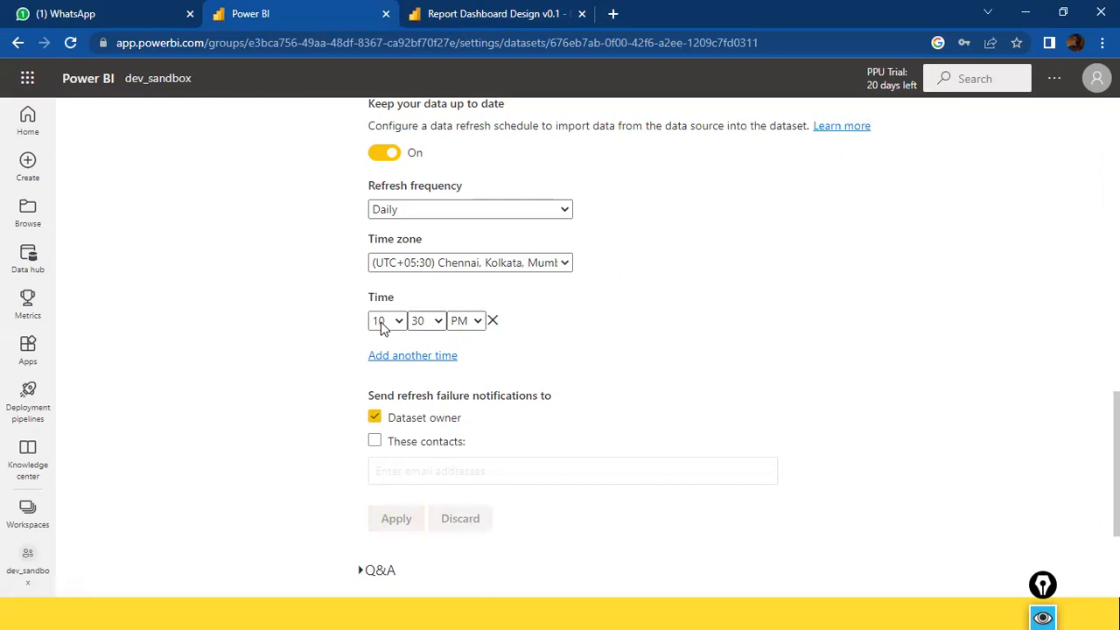
# Check the NCDailysales folder's files and review the dataset's data source credentials and scheduled refresh settings.
pyautogui.hotkey('alt', 'Tab')
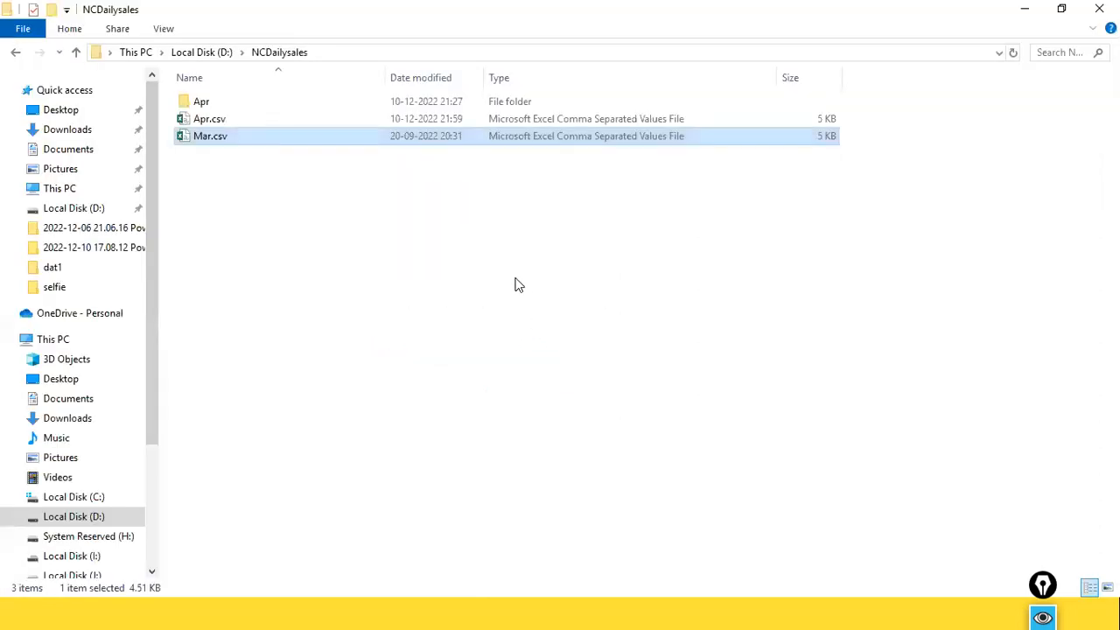
pyautogui.hotkey('alt', 'Tab')
pyautogui.press('Tab')
pyautogui.press('Tab')
pyautogui.hotkey('alt', 'Tab')
pyautogui.press('Tab')
pyautogui.press('Tab')
pyautogui.press('Tab')
pyautogui.press('Tab')
pyautogui.press('Tab')
pyautogui.press('Tab')
pyautogui.press('Tab')
pyautogui.press('Tab')
pyautogui.press('Tab')
pyautogui.press('Tab')
pyautogui.press('Tab')
pyautogui.press('Tab')
pyautogui.press('Tab')
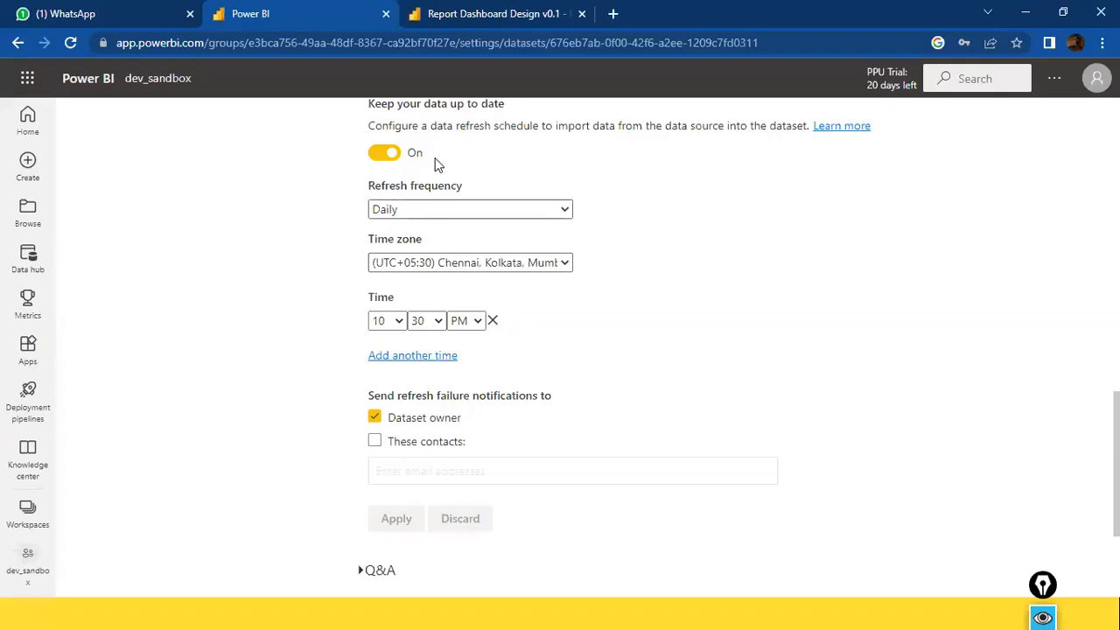
pyautogui.scroll(2, 543, 271)
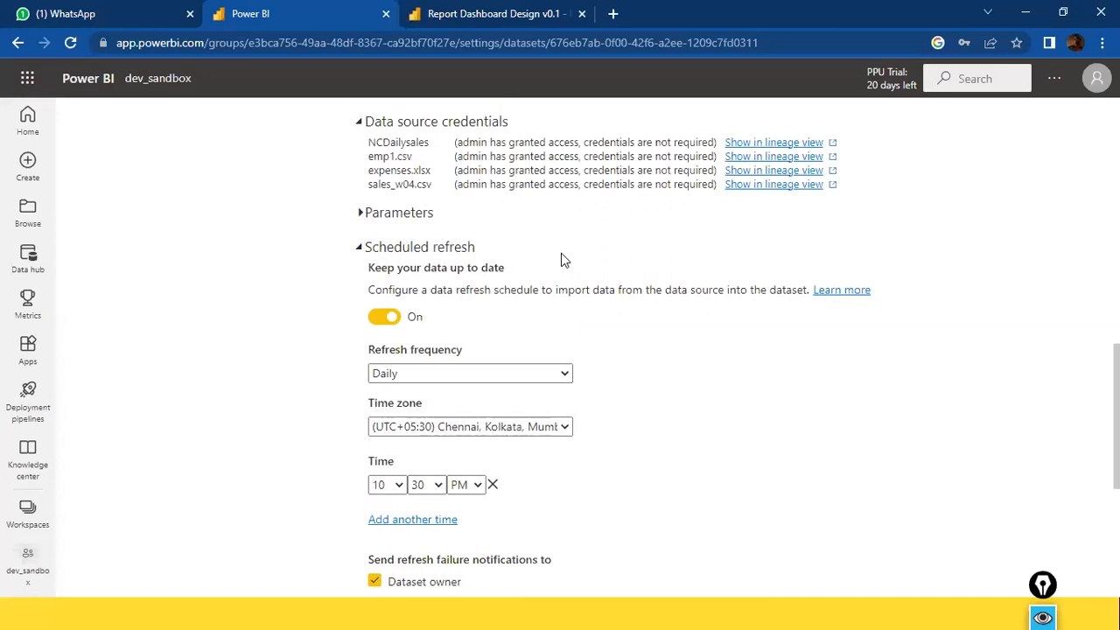
pyautogui.scroll(-2, 551, 288)
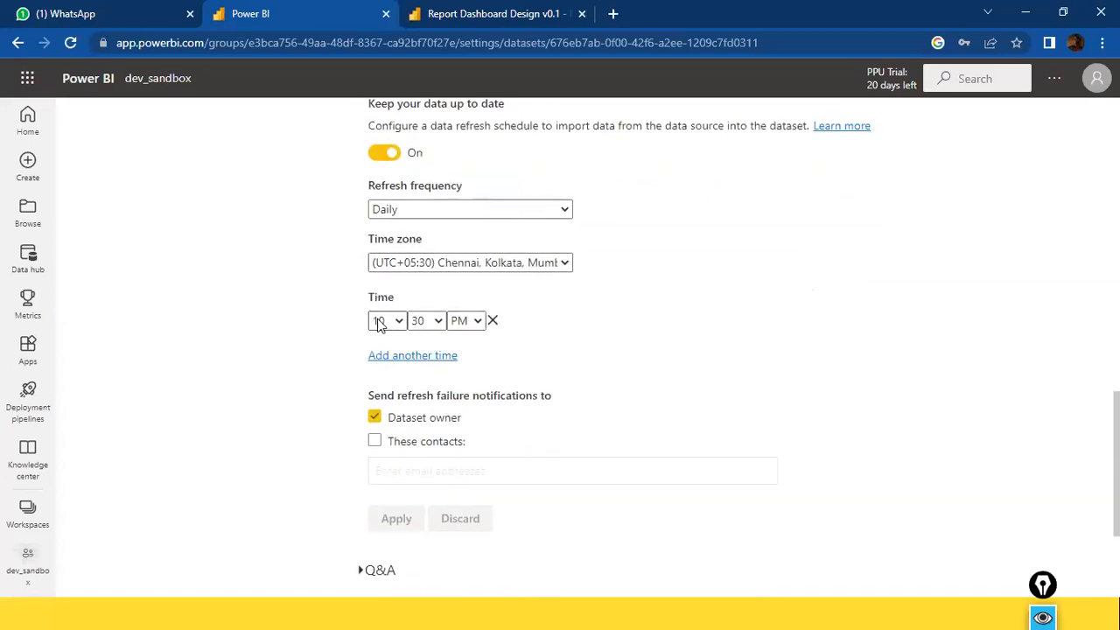
# Compare the files in the NCDailysales folder with the sales-by-category table in the published report.
pyautogui.click(464, 14)
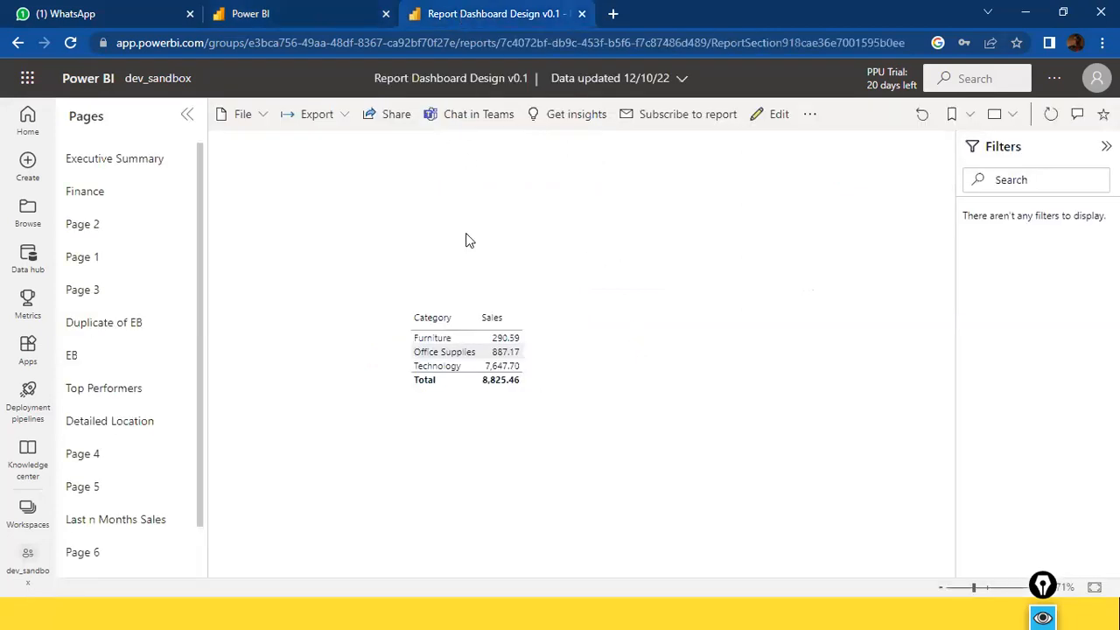
pyautogui.hotkey('alt', 'Tab')
pyautogui.hotkey('alt', 'Tab')
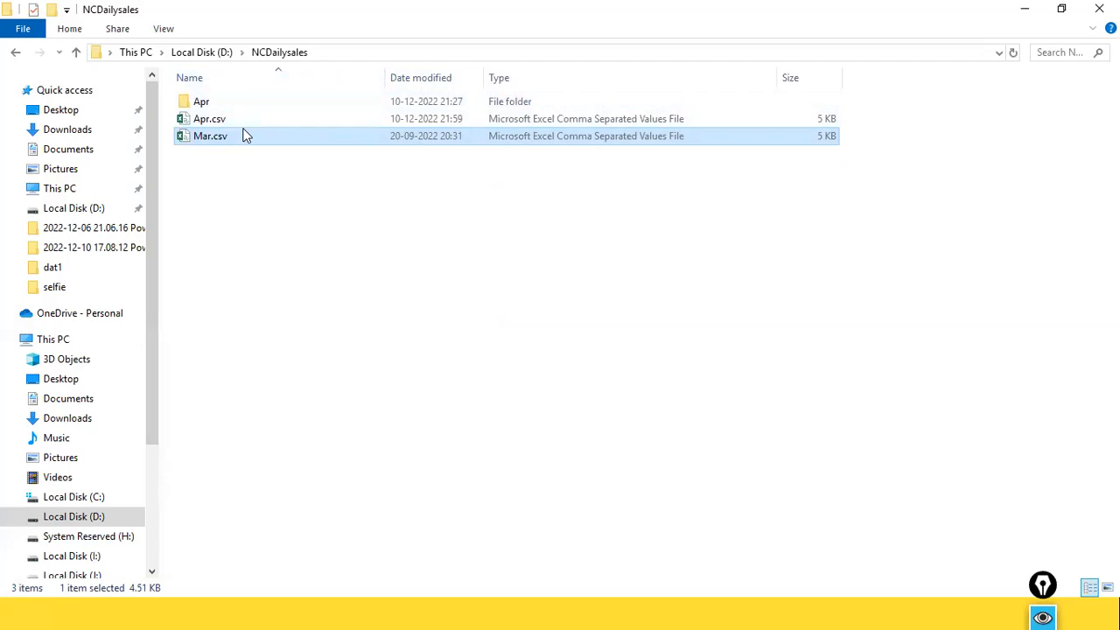
pyautogui.hotkey('alt', 'Tab')
pyautogui.hotkey('alt', 'Tab')
pyautogui.hotkey('alt', 'Tab')
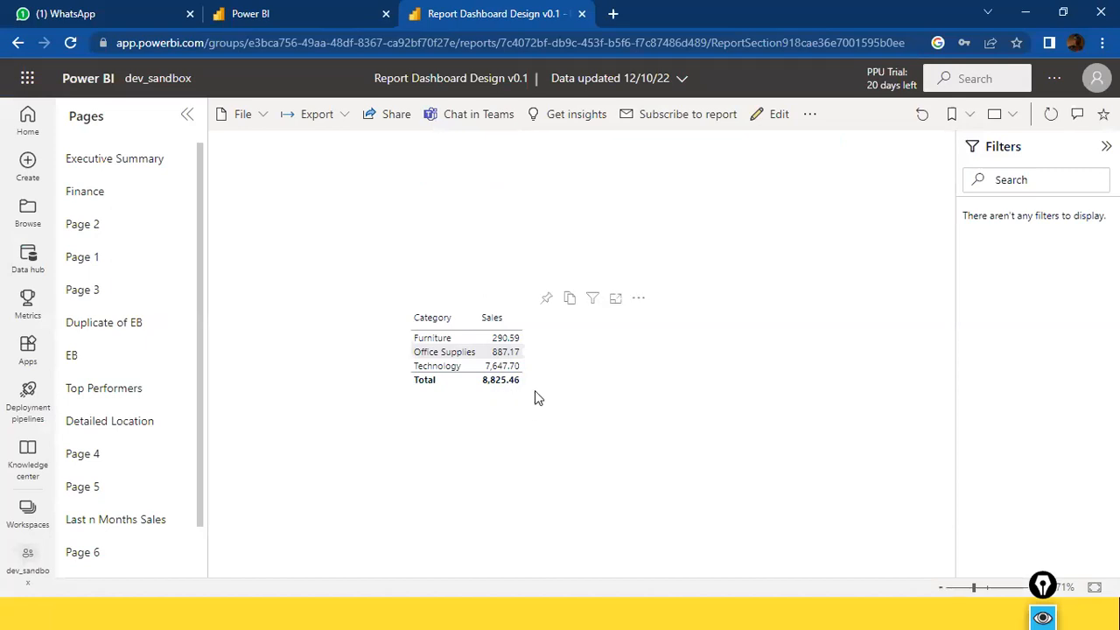
# Look at the NCDailysales query in Power Query Editor and switch to the slide on importing multiple files from a folder.
pyautogui.hotkey('alt', 'Tab')
pyautogui.hotkey('alt', 'Tab')
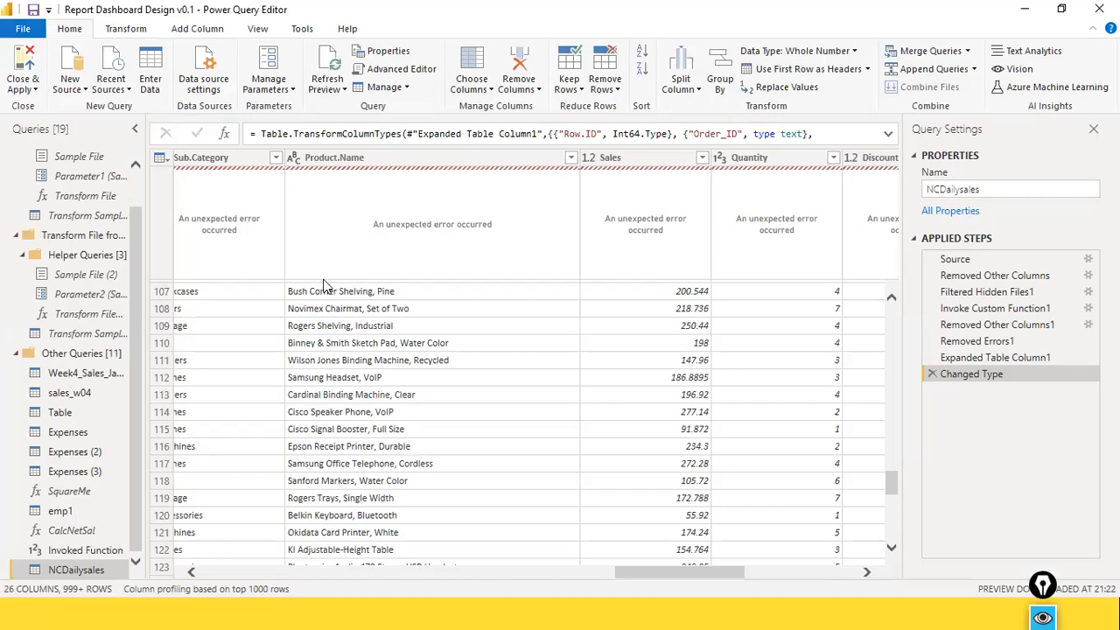
pyautogui.hotkey('alt', 'Tab')
pyautogui.hotkey('alt', 'Tab')
pyautogui.press('Tab')
pyautogui.press('Tab')
pyautogui.press('Tab')
pyautogui.press('Tab')
pyautogui.press('Tab')
pyautogui.press('Tab')
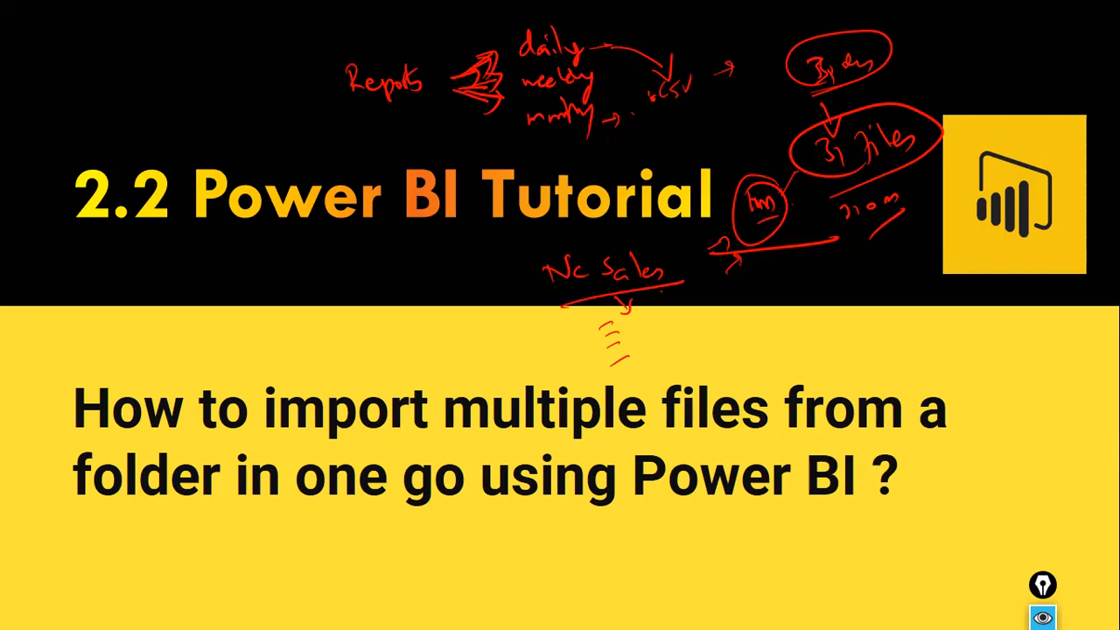
# Return to Power Query Editor and view the first columns of the NCDailysales query, starting at Row.ID.
pyautogui.hotkey('alt', 'Tab')
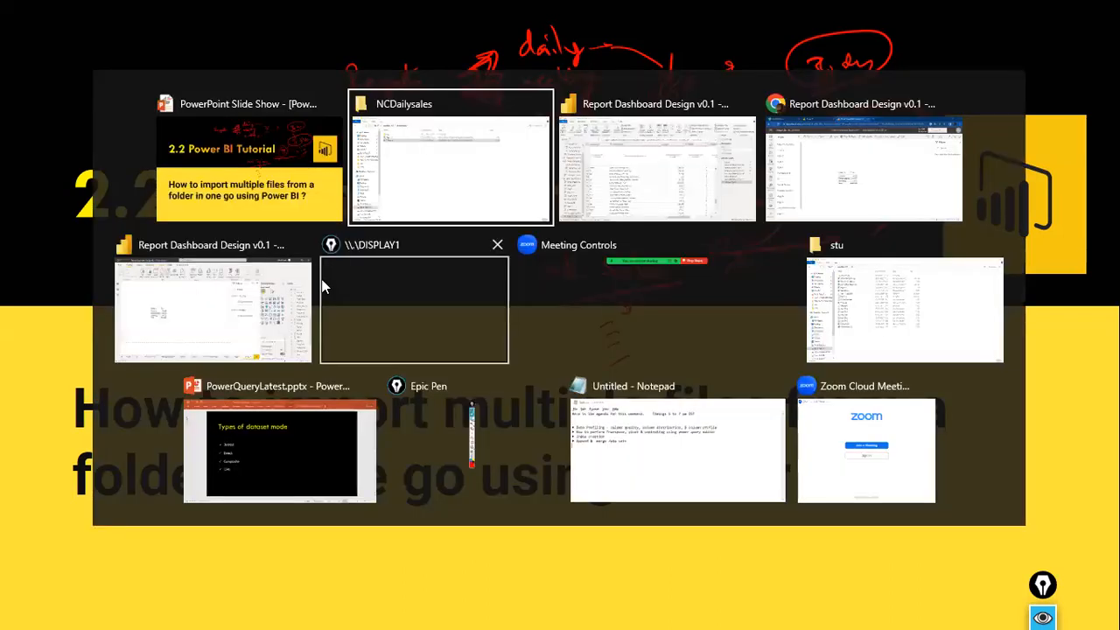
pyautogui.hotkey('alt', 'Tab')
pyautogui.press('Tab')
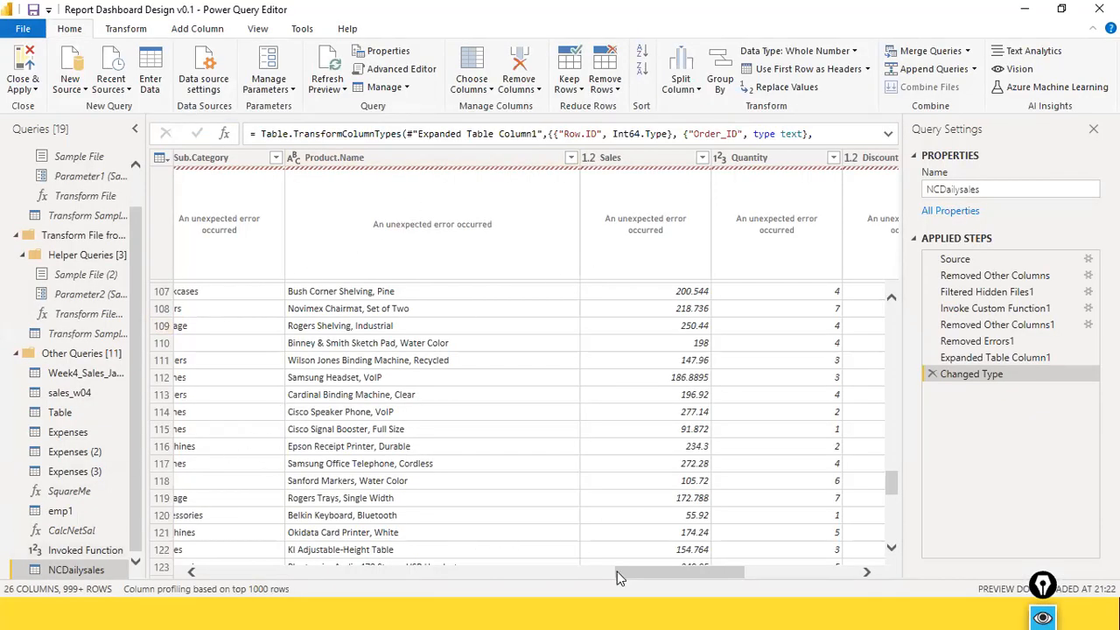
pyautogui.moveTo(617, 571); pyautogui.dragTo(175, 571)
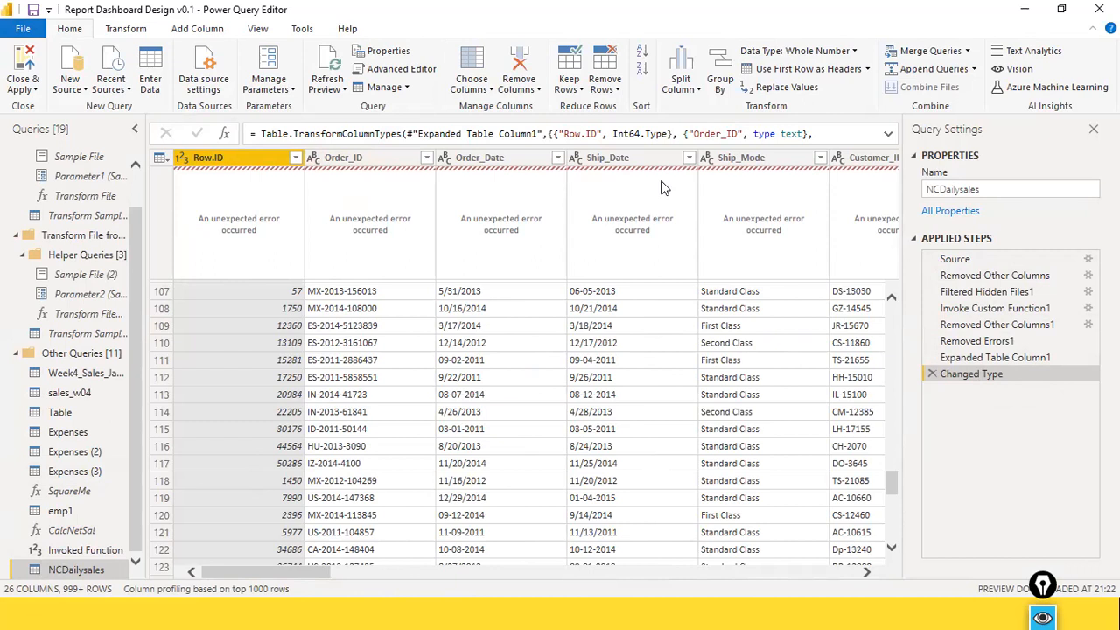
# Compare the NCDailysales query in Power Query Editor with the sales-by-category table in the published report.
pyautogui.hotkey('alt', 'Tab')
pyautogui.hotkey('alt', 'Tab')
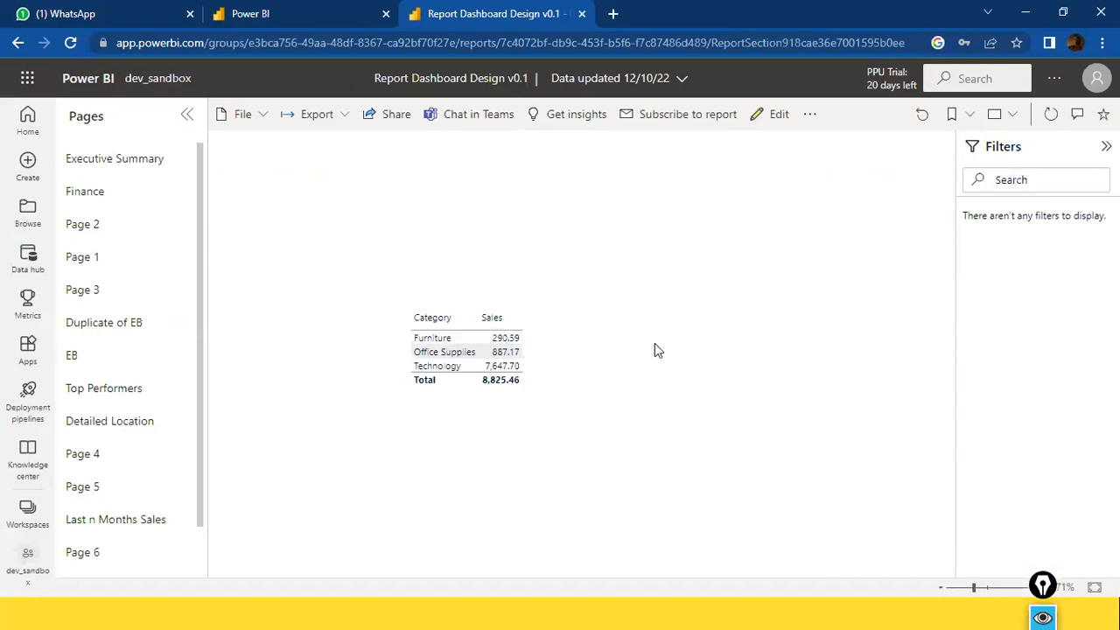
pyautogui.hotkey('alt', 'Tab')
pyautogui.hotkey('alt', 'Tab')
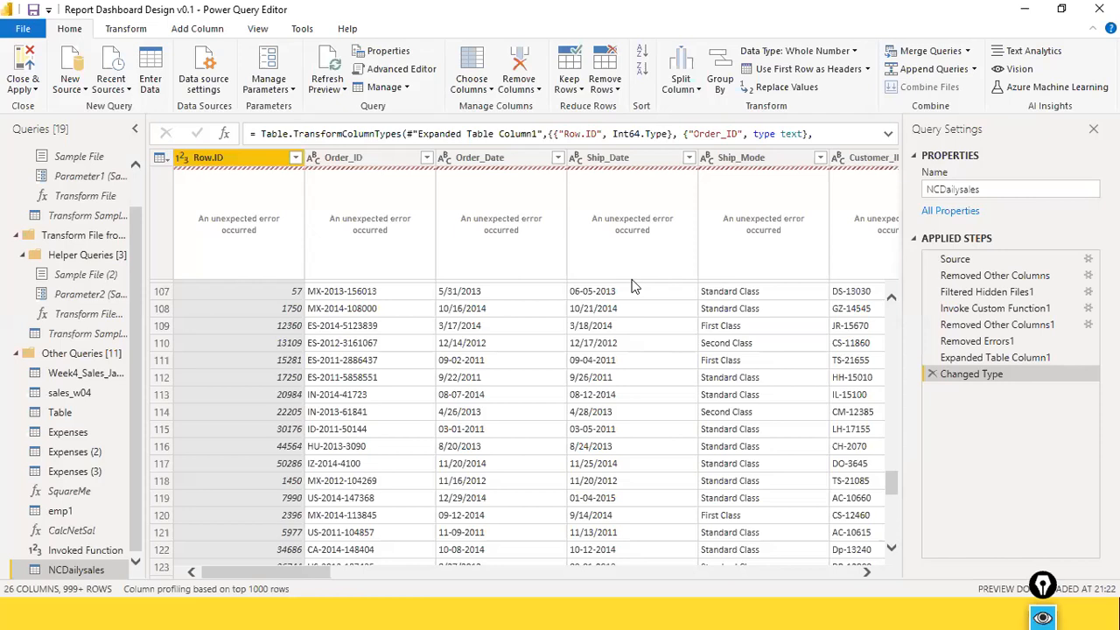
pyautogui.hotkey('alt', 'Tab')
pyautogui.hotkey('alt', 'Tab')
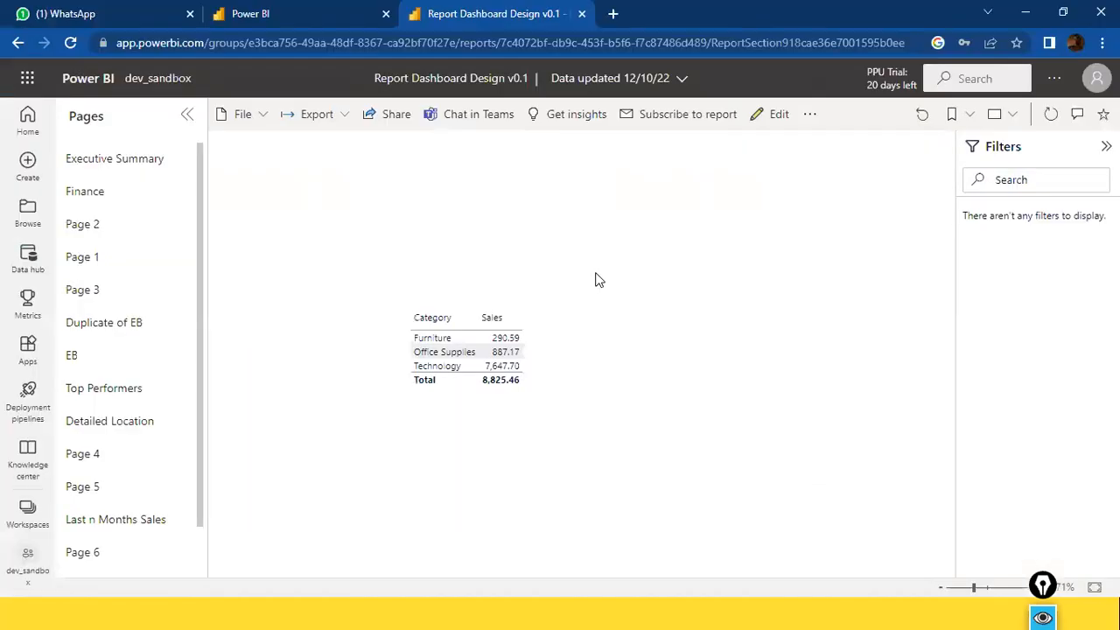
# Look inside the Apr subfolder of NCDailysales, go back to the parent folder, and switch to Power Query Editor.
pyautogui.hotkey('alt', 'Tab')
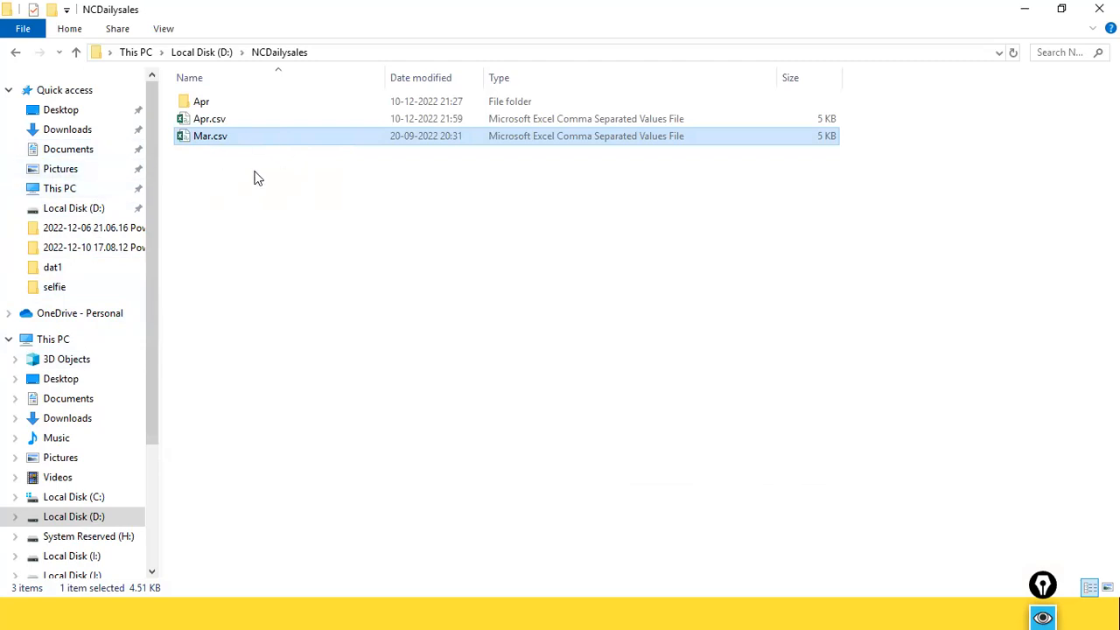
pyautogui.doubleClick(208, 104)
pyautogui.click(274, 56)
pyautogui.hotkey('alt', 'Tab')
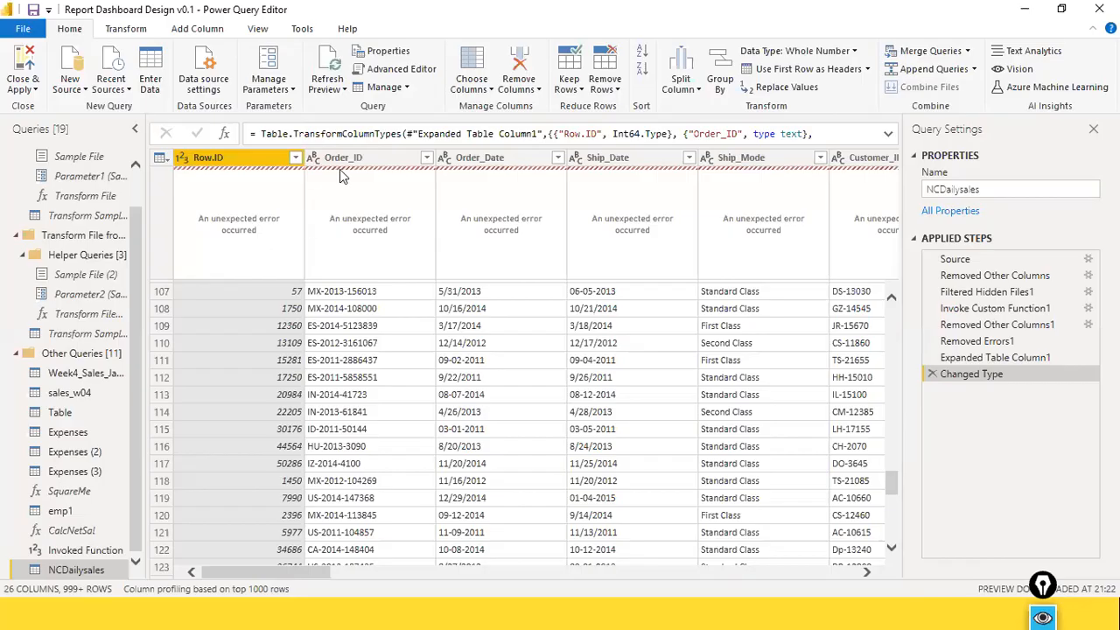
# Switch from Power Query Editor to the published report in the browser and view its sales-by-category table.
pyautogui.hotkey('alt', 'Tab')
pyautogui.hotkey('alt', 'Tab')
pyautogui.press('Tab')
pyautogui.hotkey('alt', 'Tab')
pyautogui.press('Tab')
pyautogui.press('Tab')
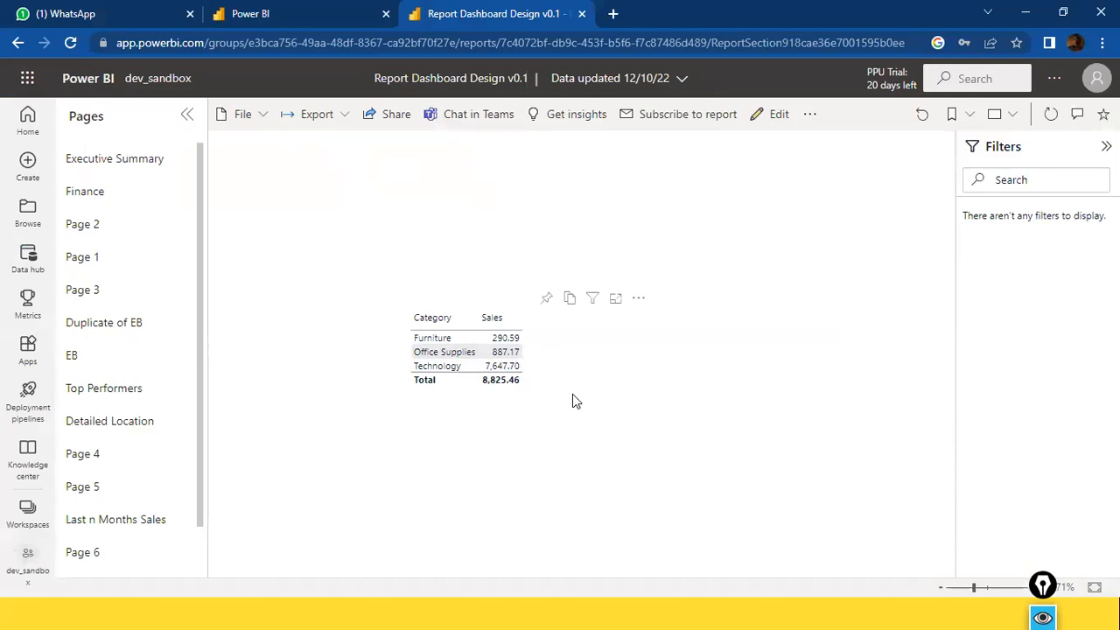
pyautogui.hotkey('alt', 'Tab')
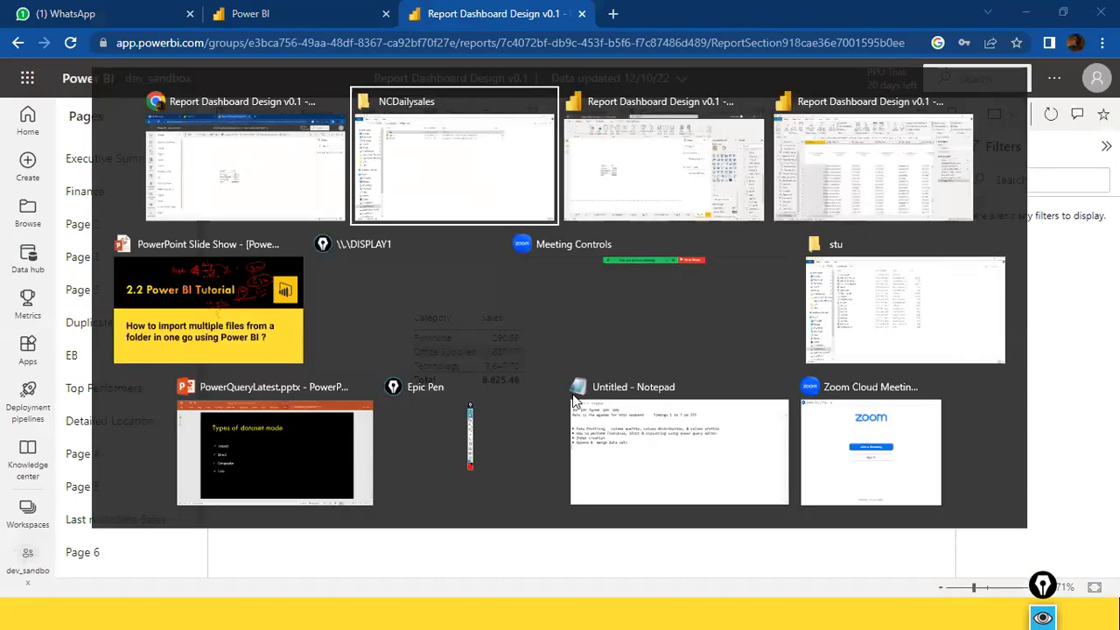
pyautogui.press('Escape')
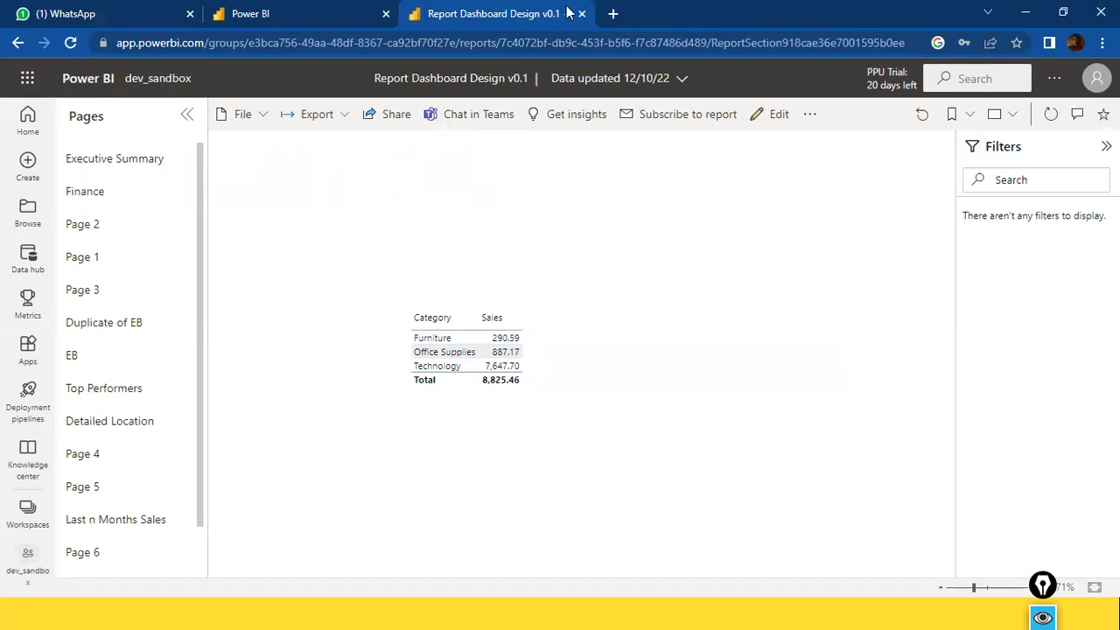
pyautogui.hotkey('alt', 'Tab')
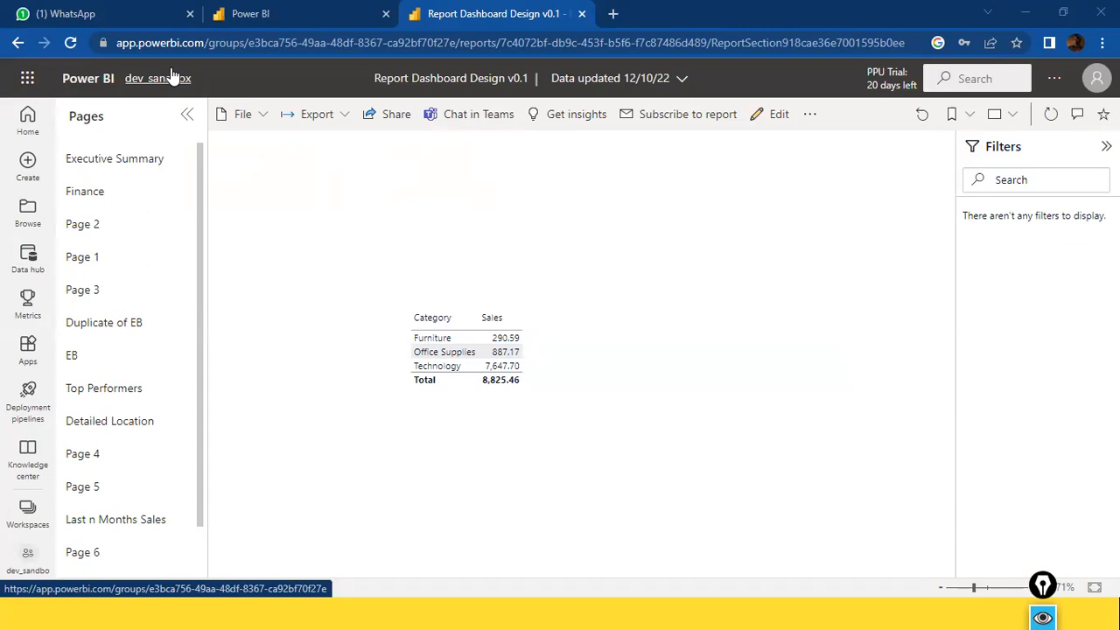
# Check the unread WhatsApp messages, first in a contact's chat and in the archived AWS Batch - 81 - 40 group.
pyautogui.click(123, 10)
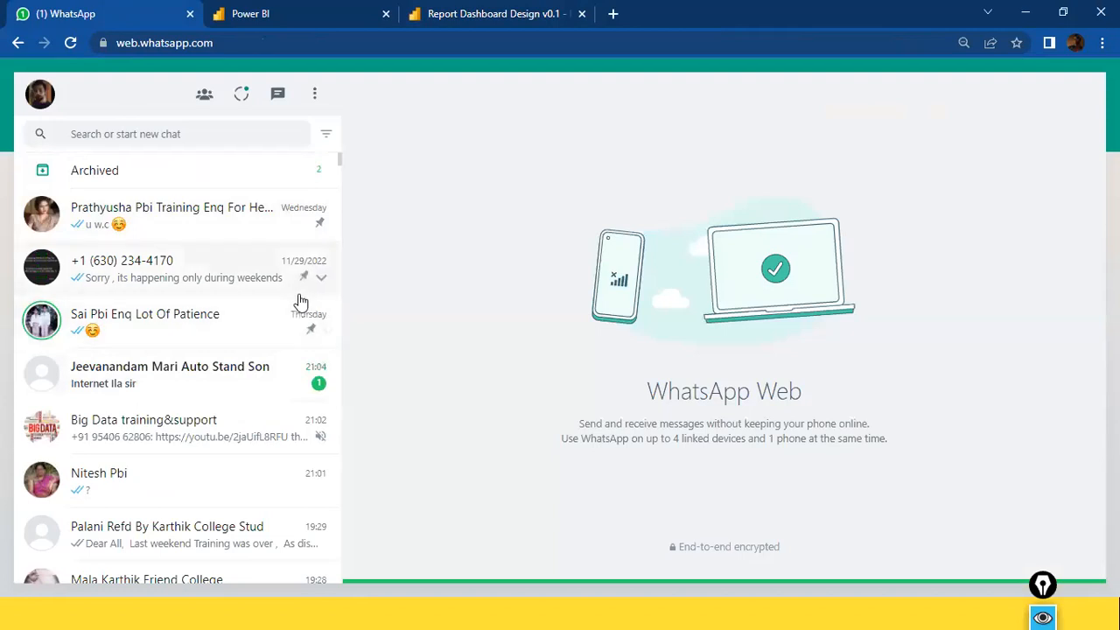
pyautogui.click(188, 376)
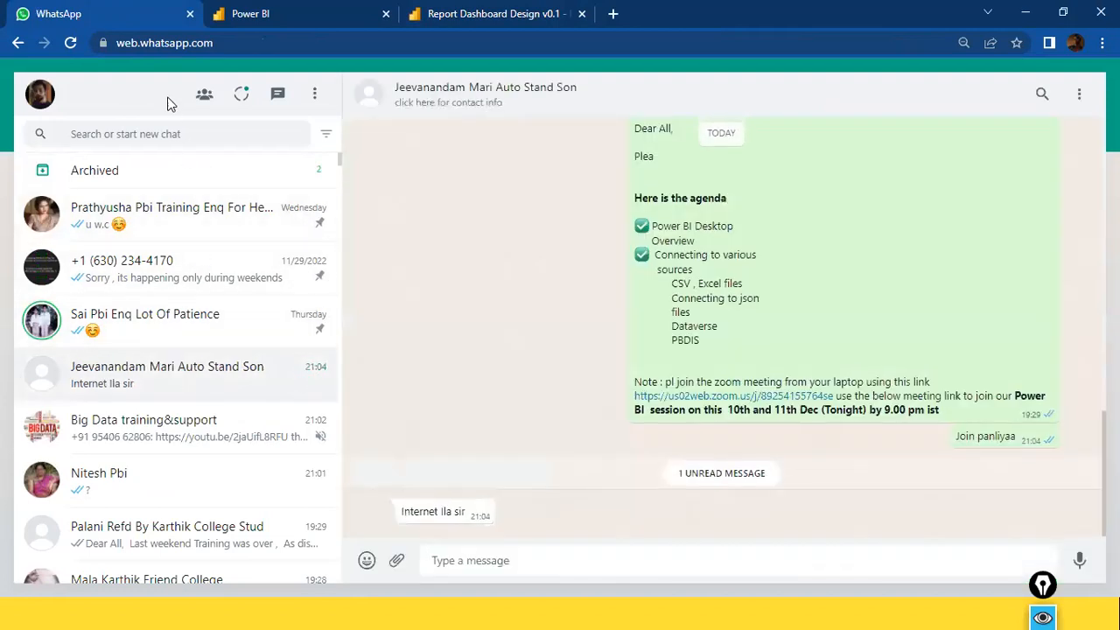
pyautogui.click(138, 182)
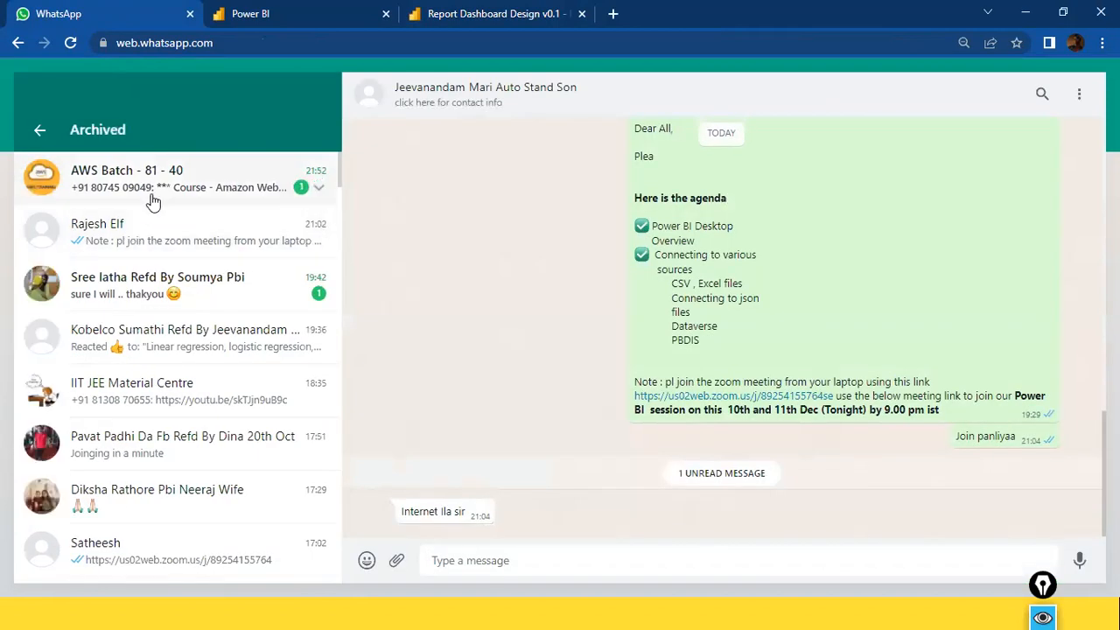
pyautogui.click(150, 188)
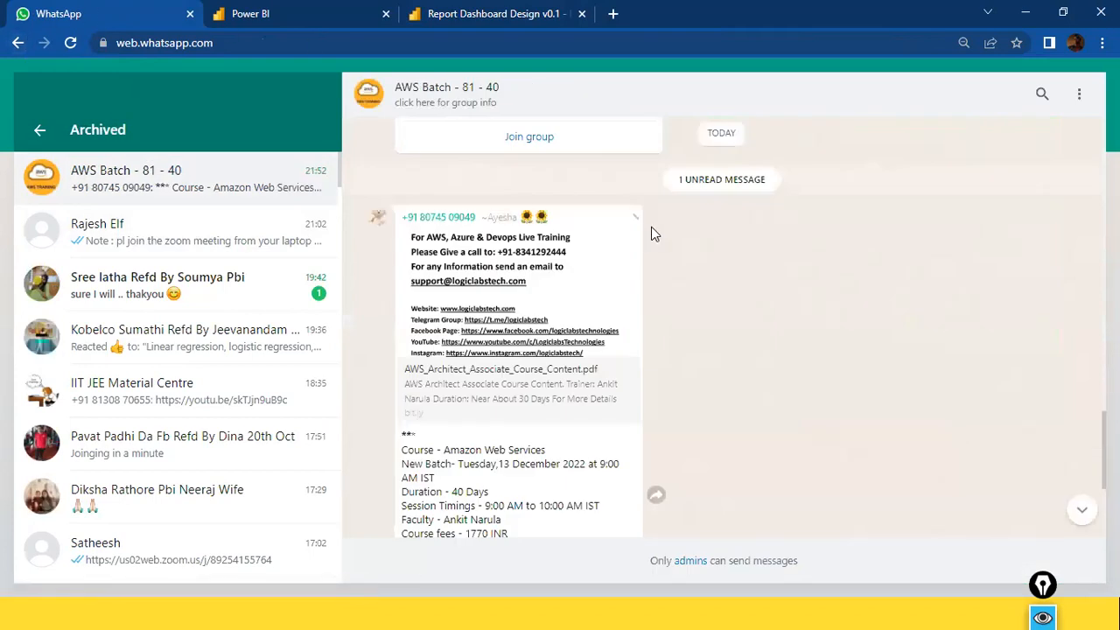
# View the dataset's scheduled refresh settings and switch to the sales-by-category table on Page 8 in Power BI Desktop.
pyautogui.click(279, 14)
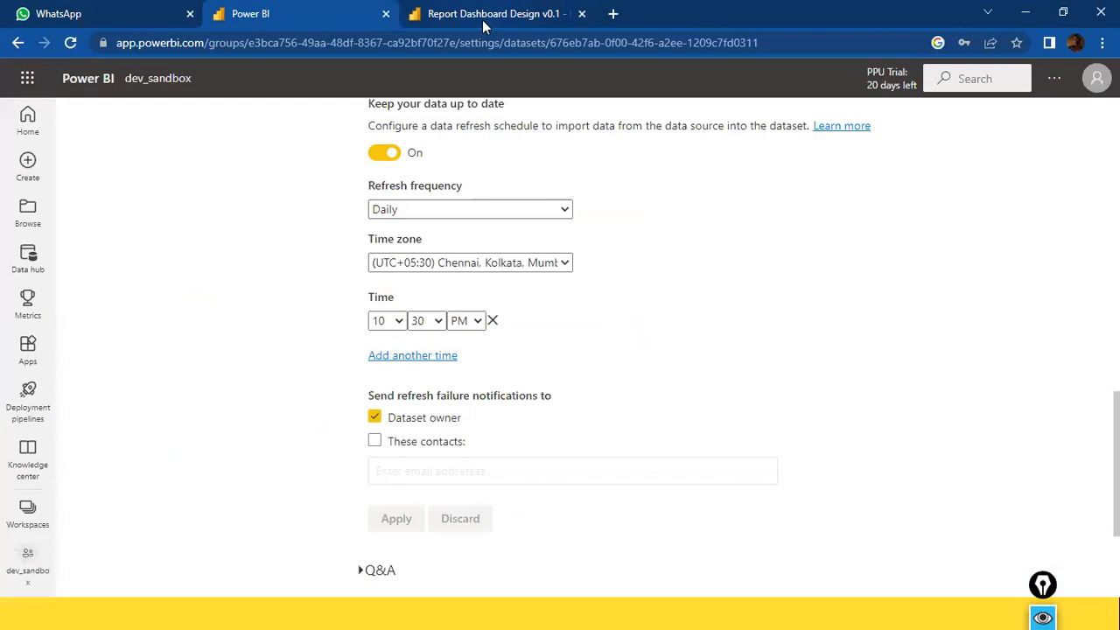
pyautogui.hotkey('alt', 'Tab')
pyautogui.hotkey('alt', 'Tab')
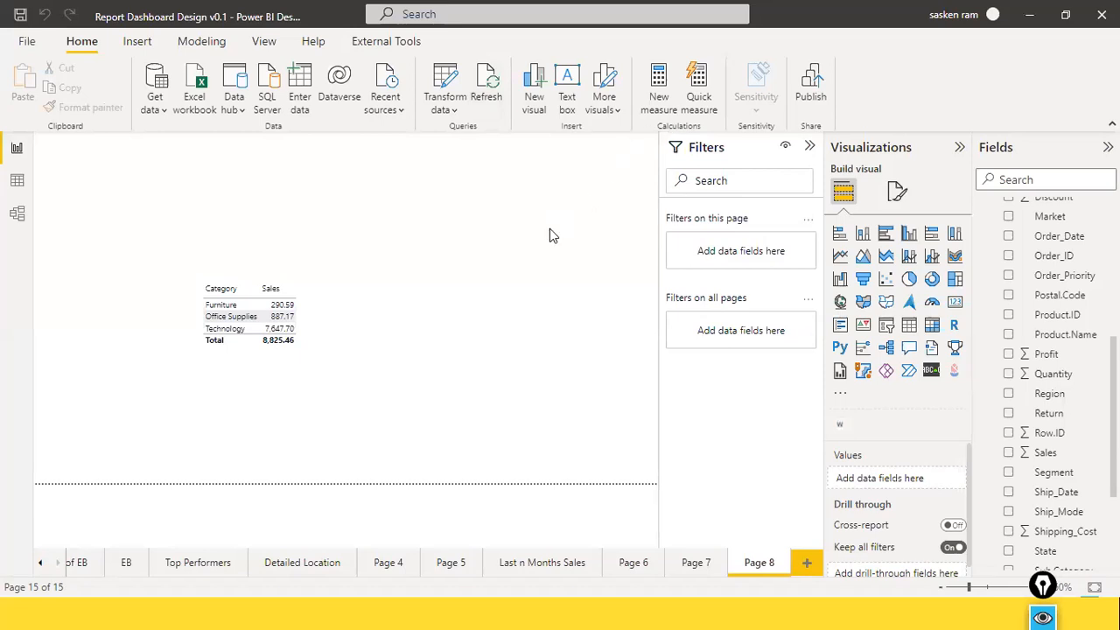
pyautogui.hotkey('alt', 'Tab')
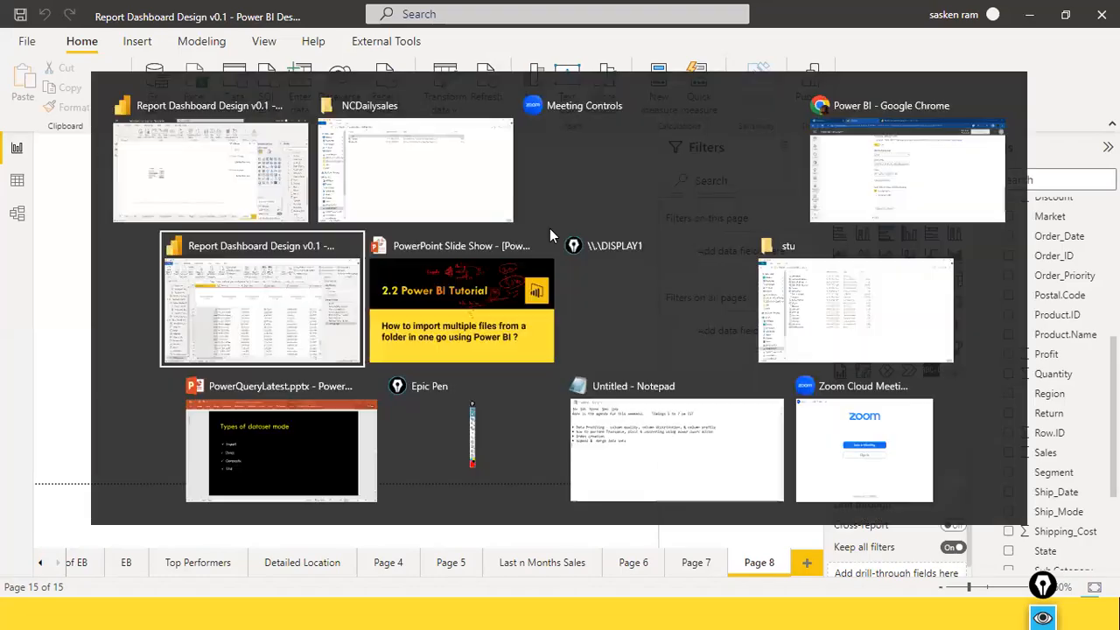
pyautogui.hotkey('alt', 'Tab')
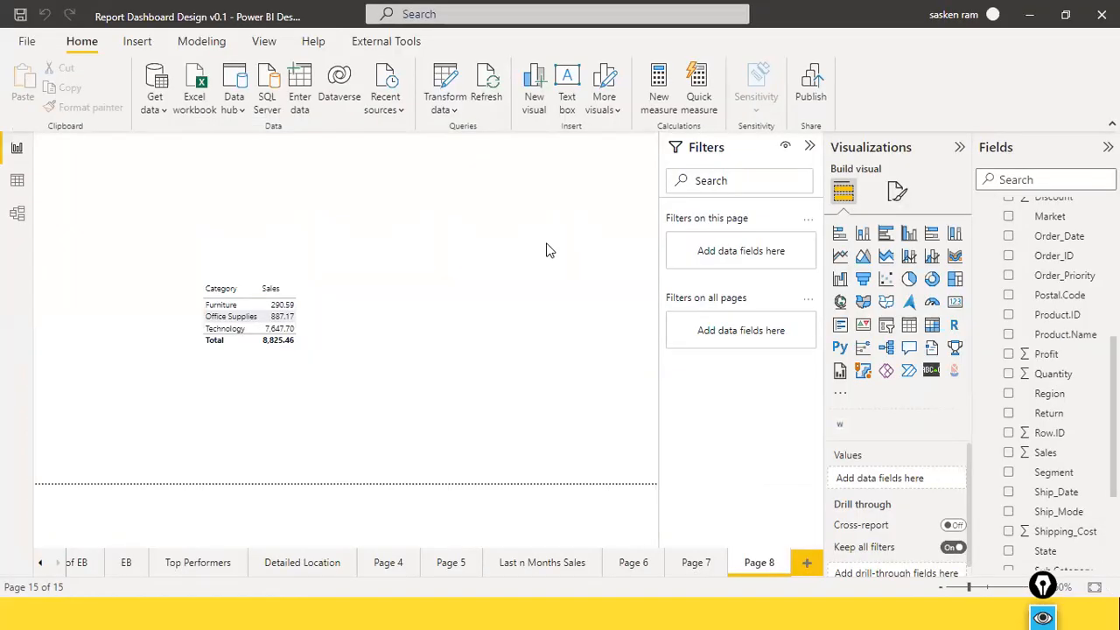
# Look over Apr.csv and Mar.csv in the NCDailysales folder and return to the report in Power BI Desktop.
pyautogui.hotkey('alt', 'Tab')
pyautogui.press('Tab')
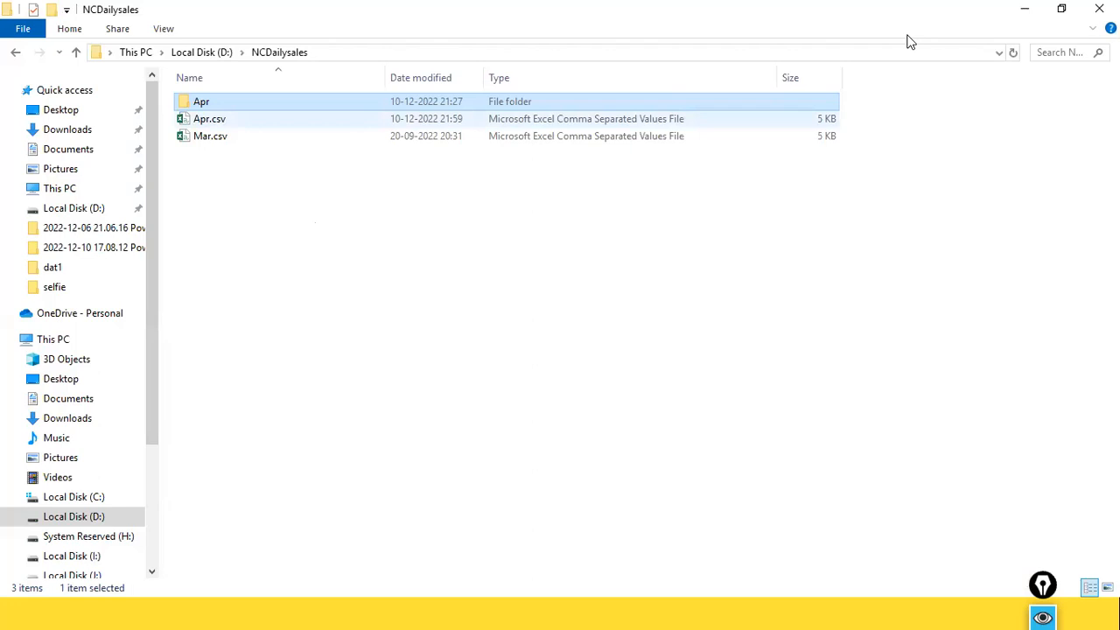
pyautogui.click(317, 286)
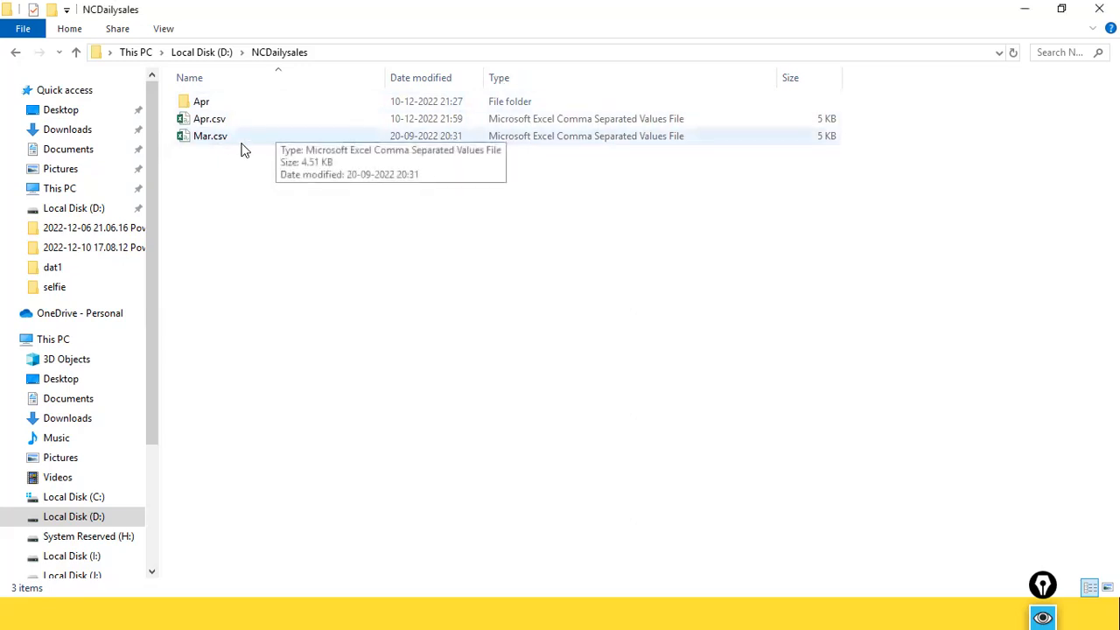
pyautogui.click(169, 147)
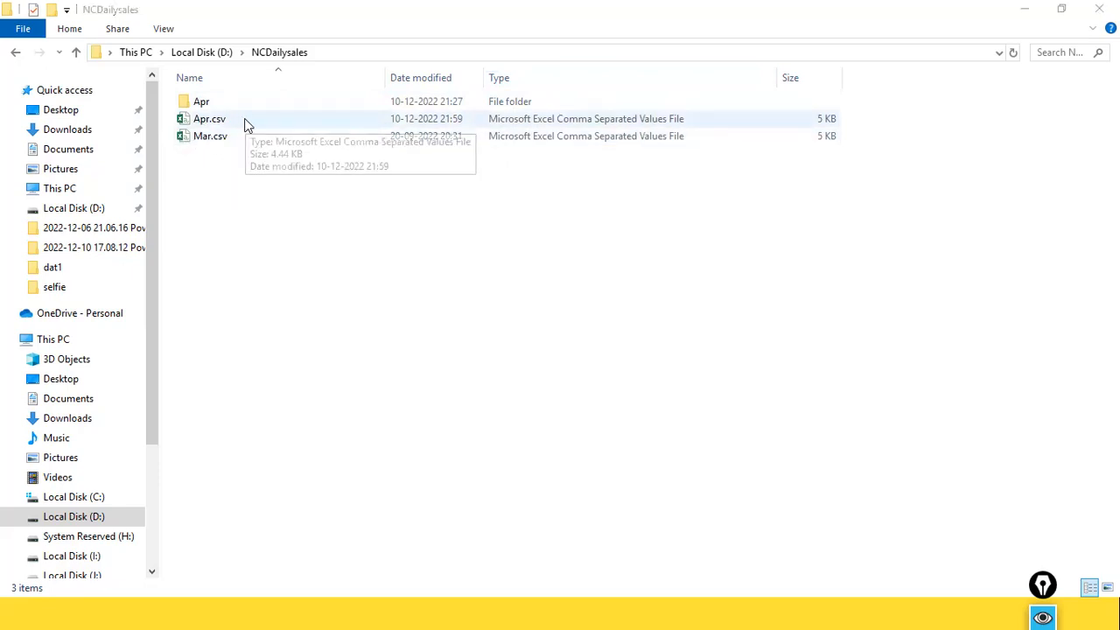
pyautogui.hotkey('alt', 'Tab')
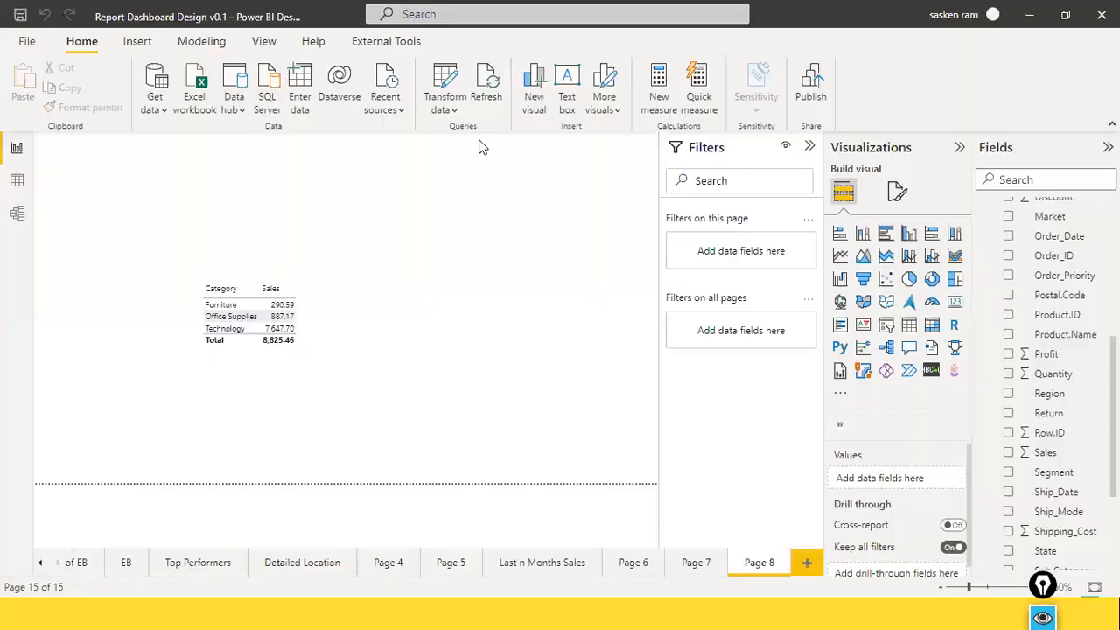